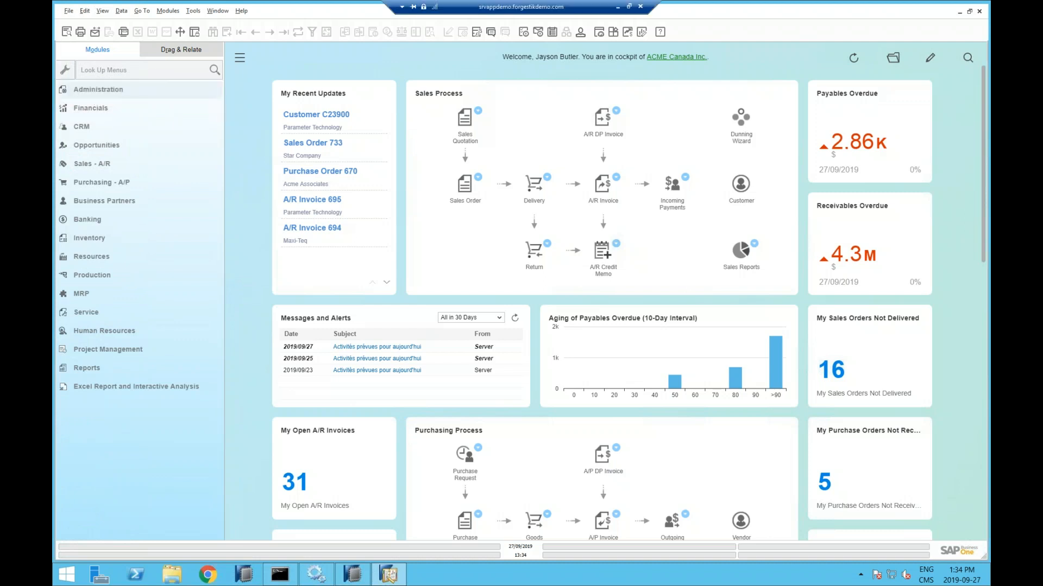
Open a new delivery in the Sales - A/R module and select Produits Vegkiss as its customer.
left_click(216, 152)
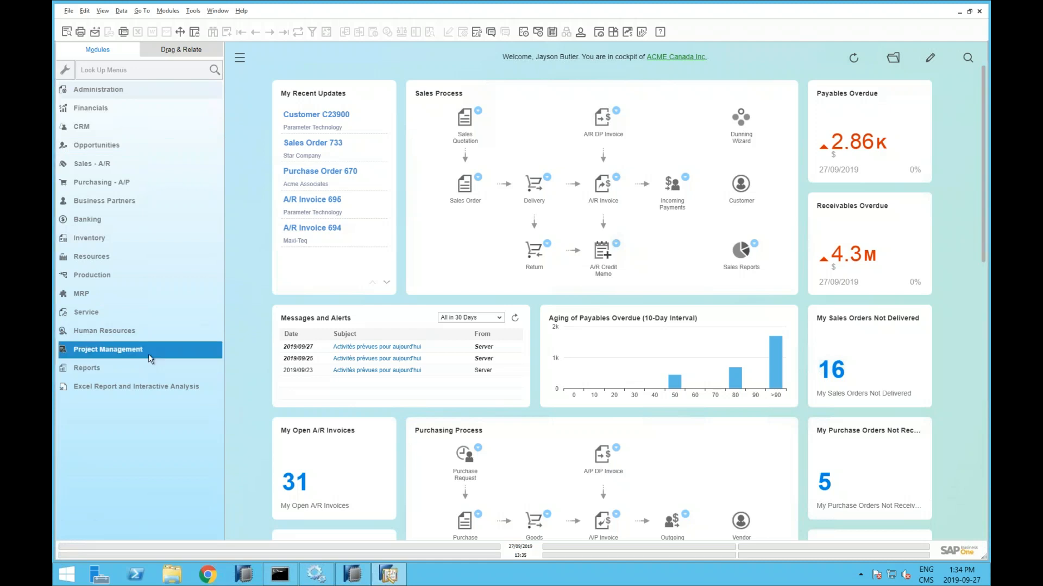
left_click(92, 163)
left_click(98, 158)
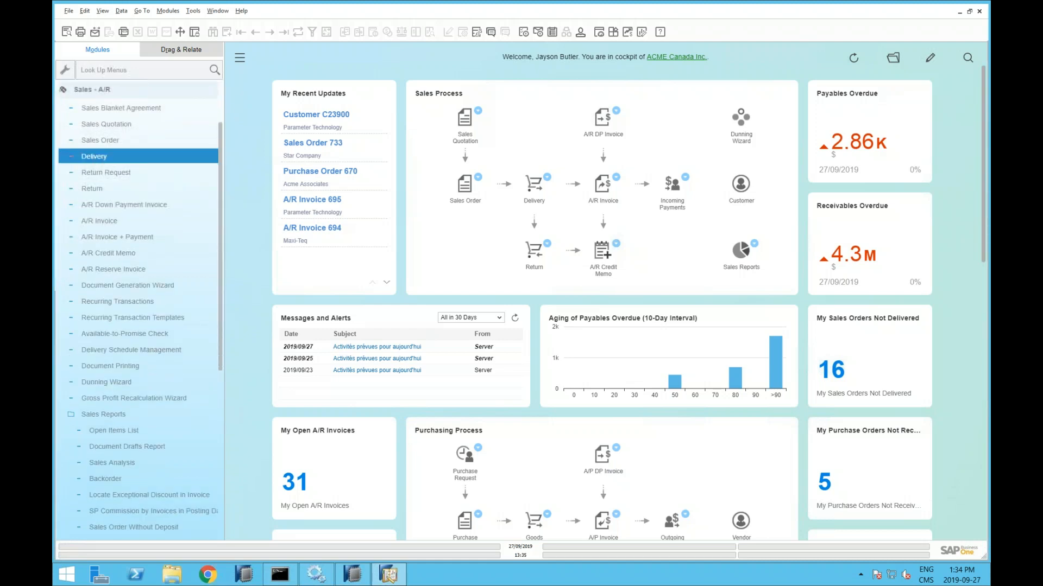
left_click(336, 65)
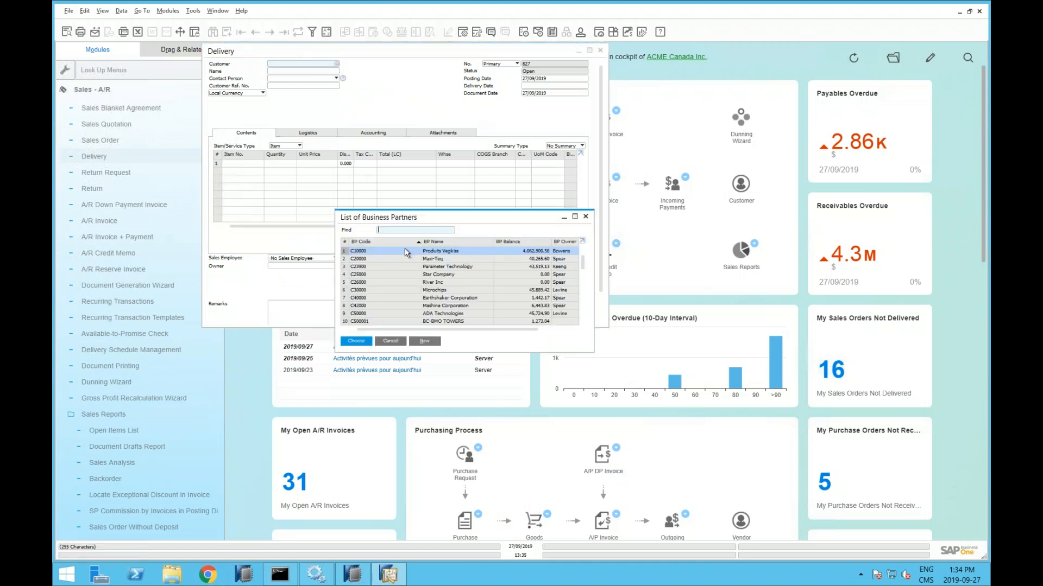
double_click(406, 252)
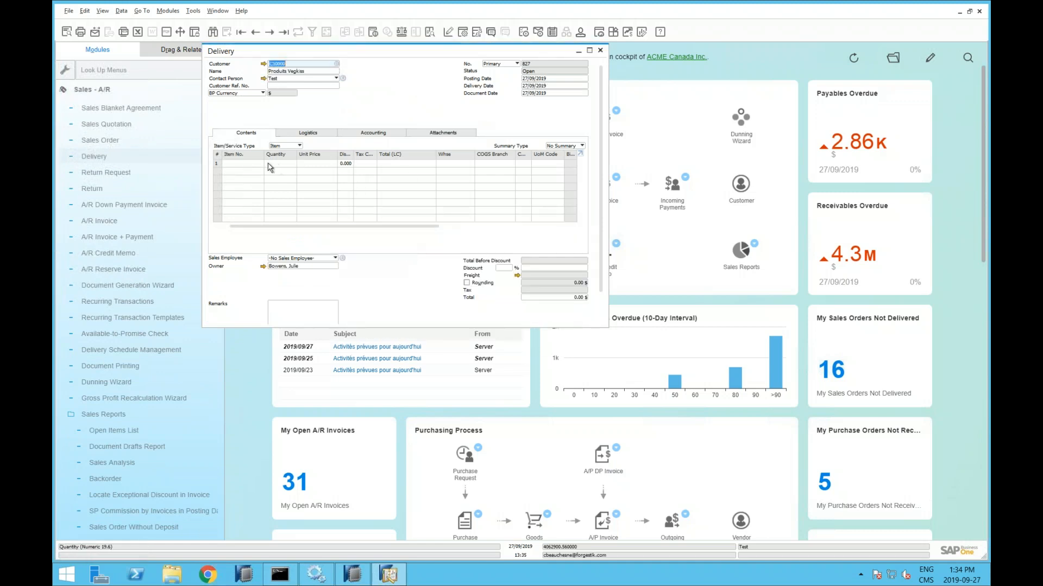
Clear the Delivery Date of the new delivery and move on to the Document Date with it left blank.
left_click(545, 86)
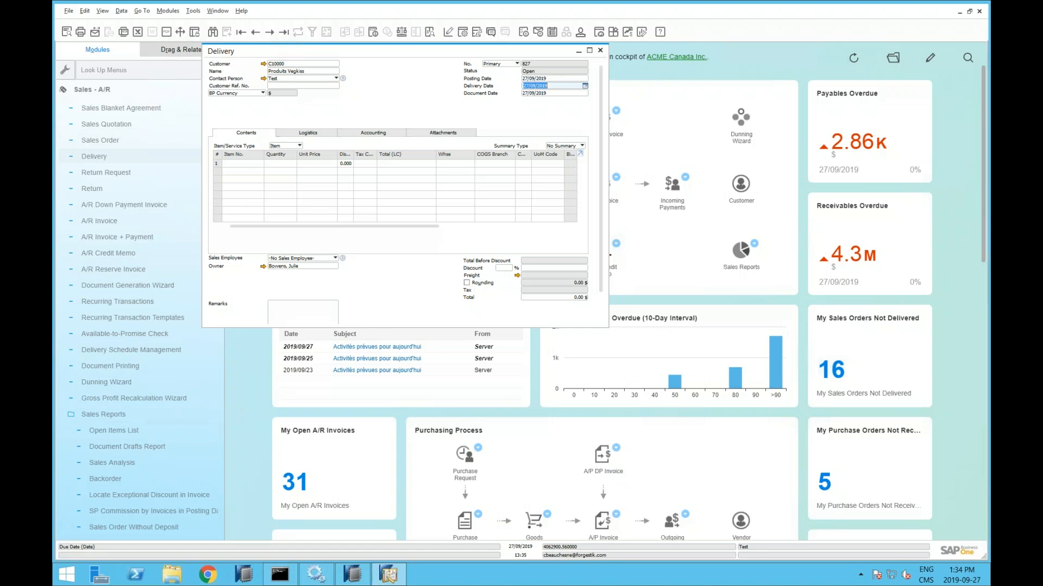
key("Delete")
key("Tab")
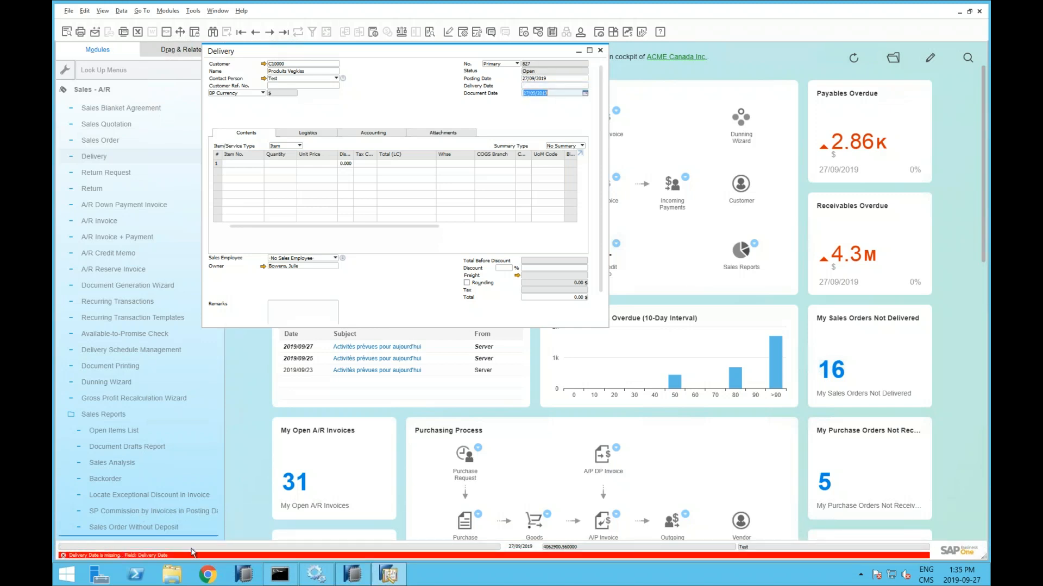
left_click(105, 479)
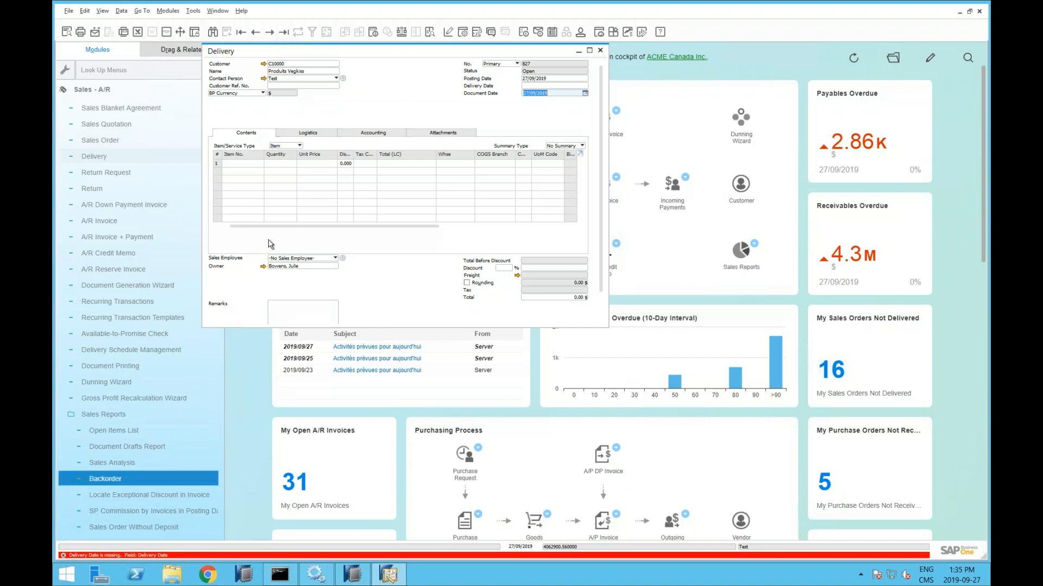
left_click_drag(335, 50, 418, 80)
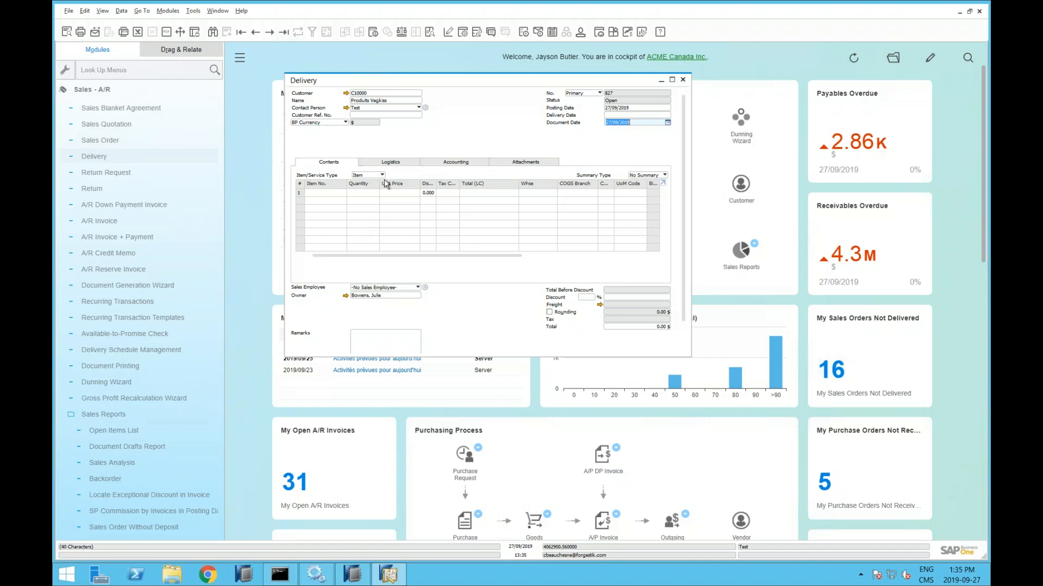
left_click_drag(454, 86, 415, 88)
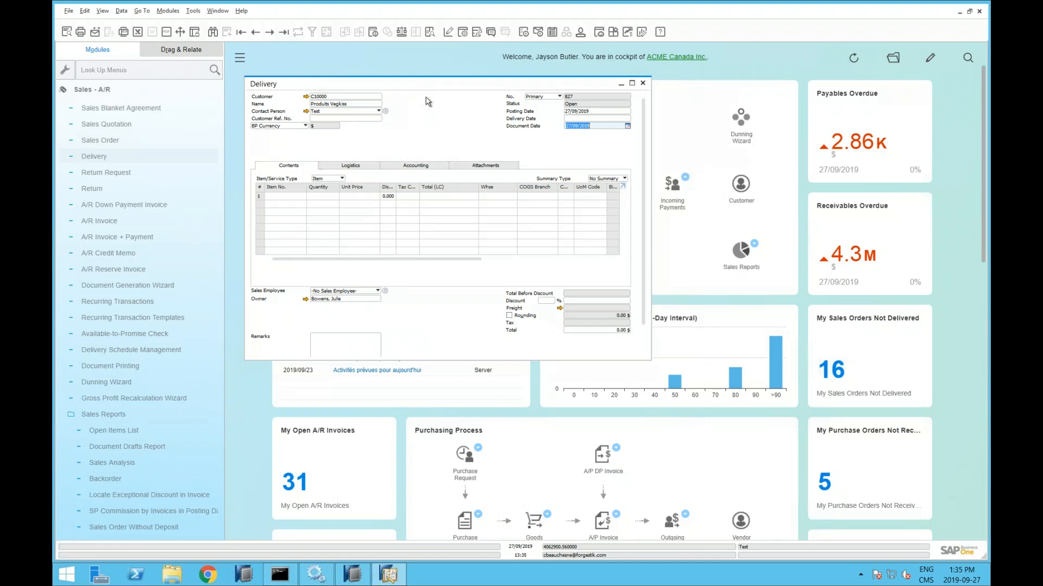
left_click_drag(400, 97, 388, 103)
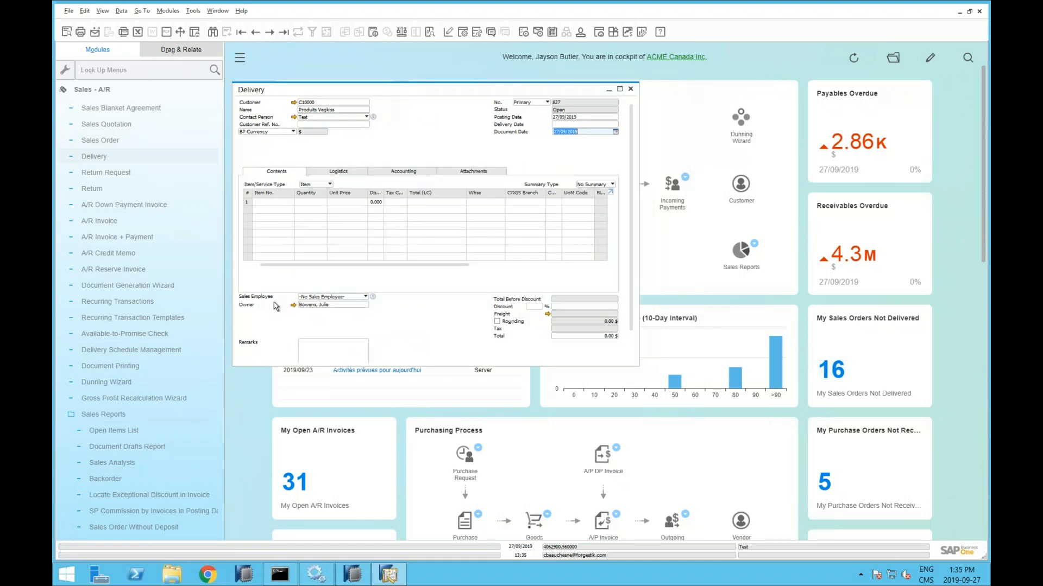
left_click(142, 525)
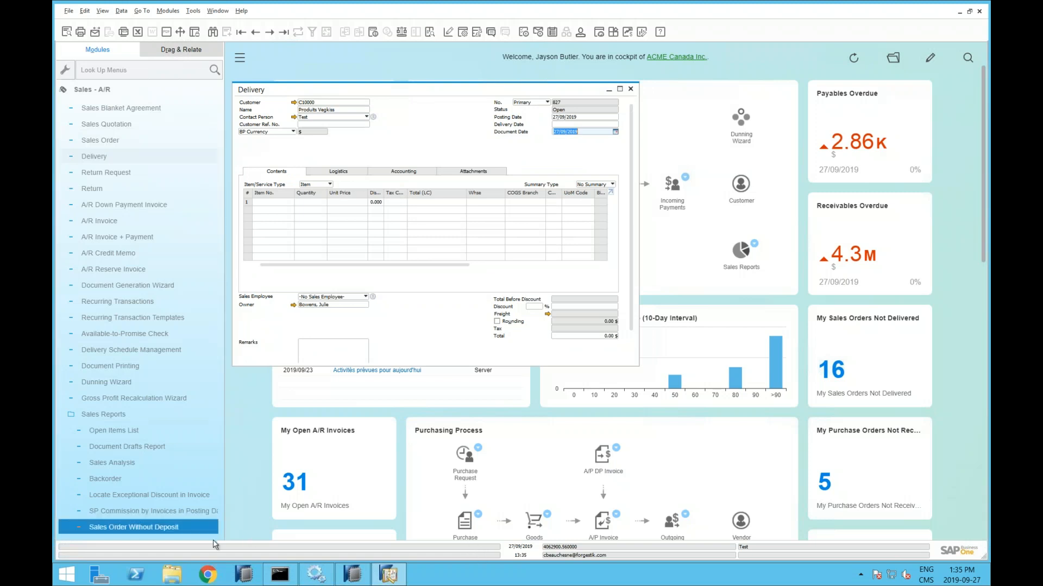
left_click_drag(405, 87, 411, 77)
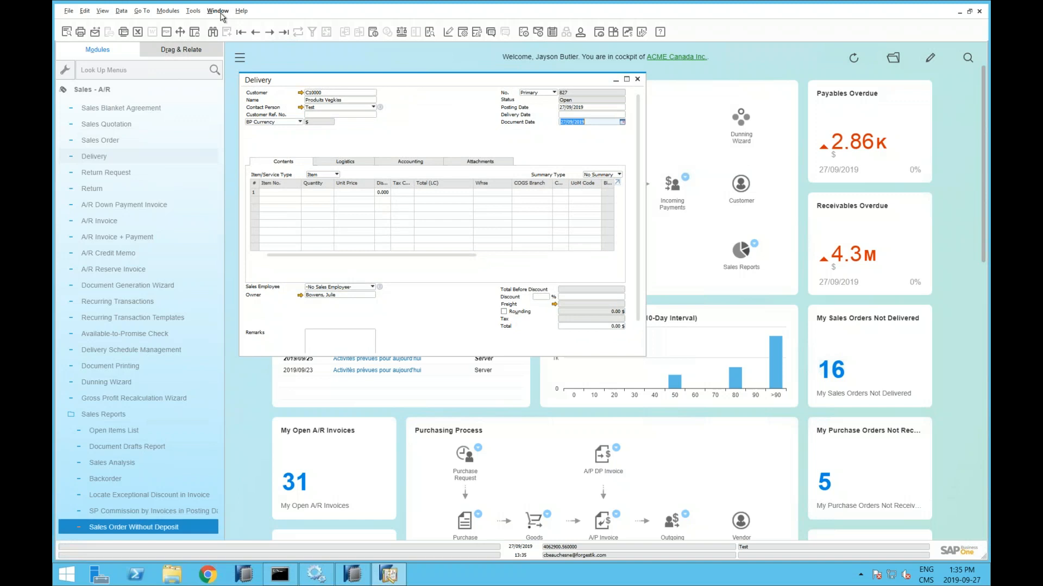
Open the System Messages Log and look through the recent errors, warnings and information messages.
left_click(218, 10)
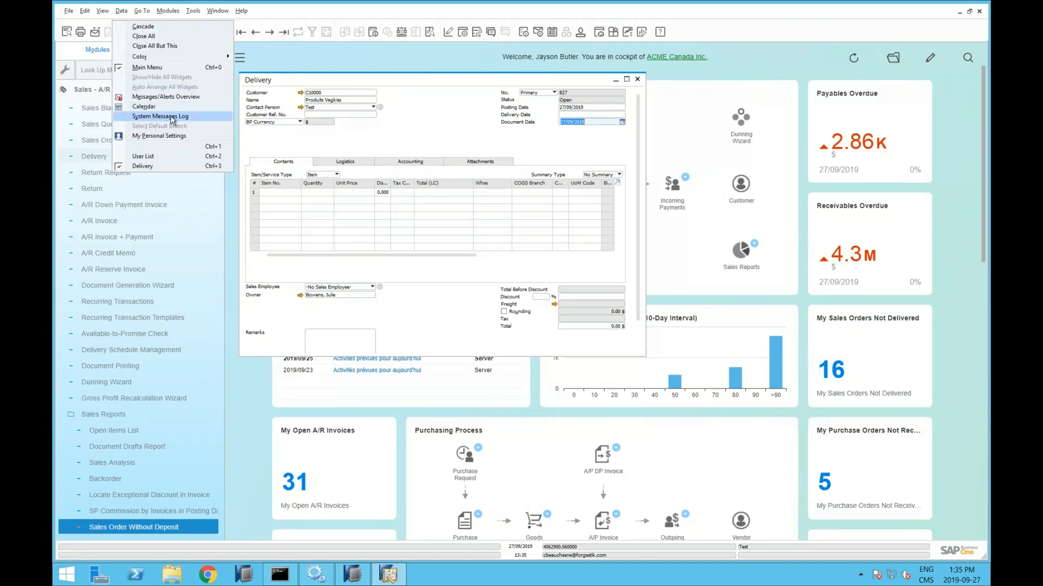
left_click(172, 120)
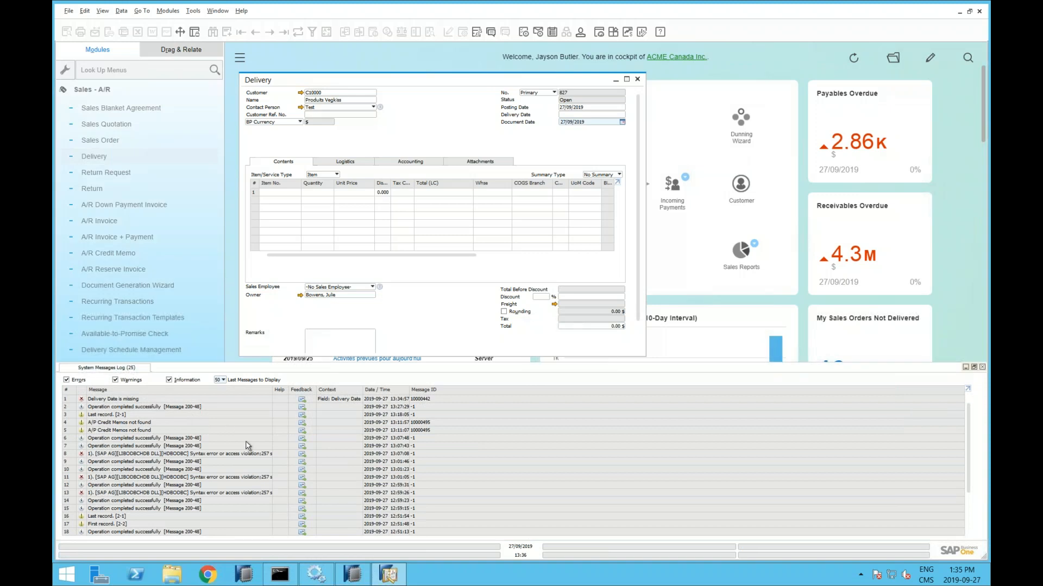
scroll(975, 483, "down", 2)
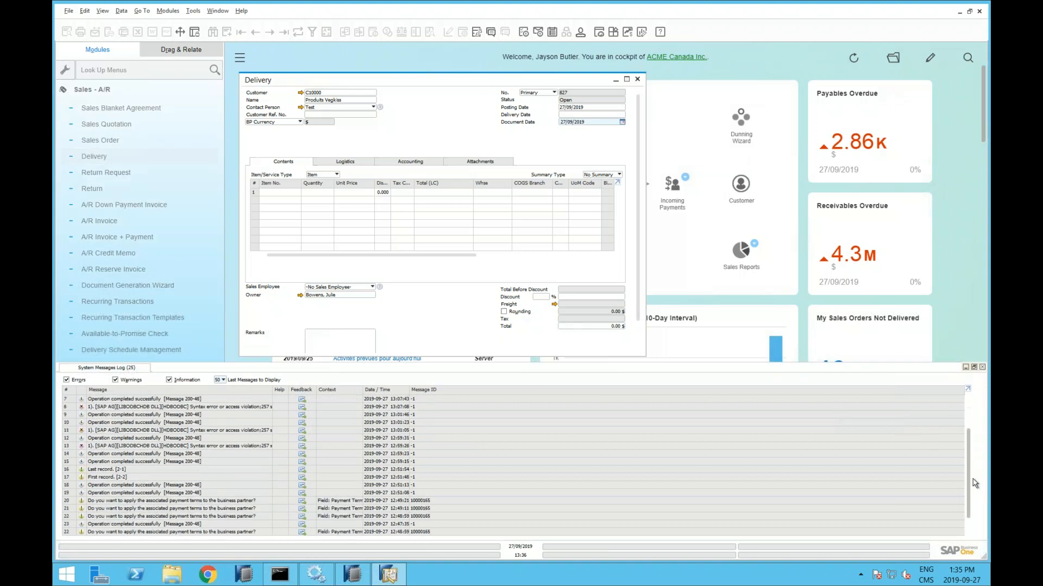
scroll(975, 476, "up", 2)
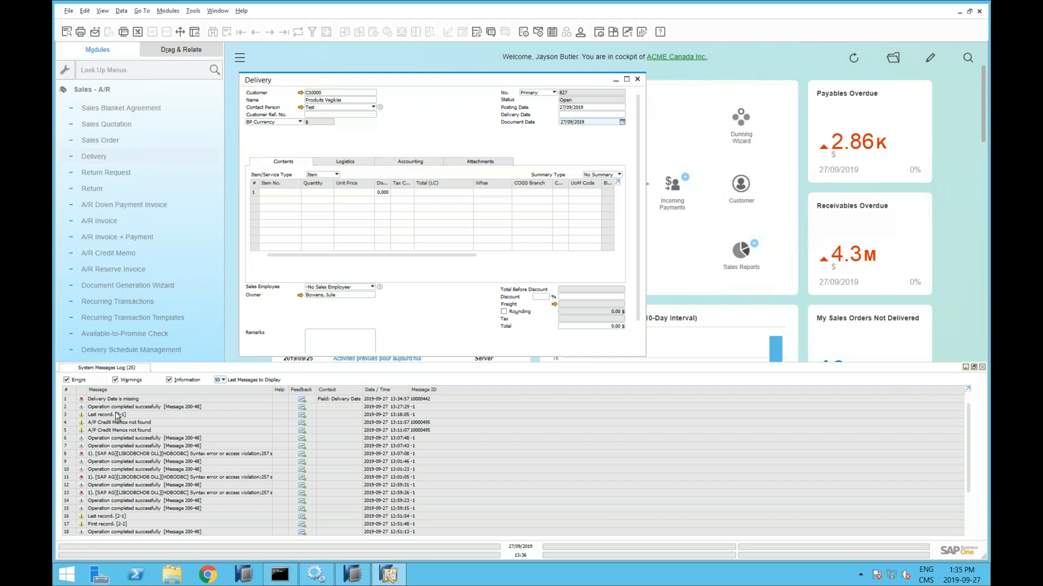
Filter the System Messages Log to errors only by hiding warnings and information, review it and close the log.
left_click(116, 380)
left_click(172, 381)
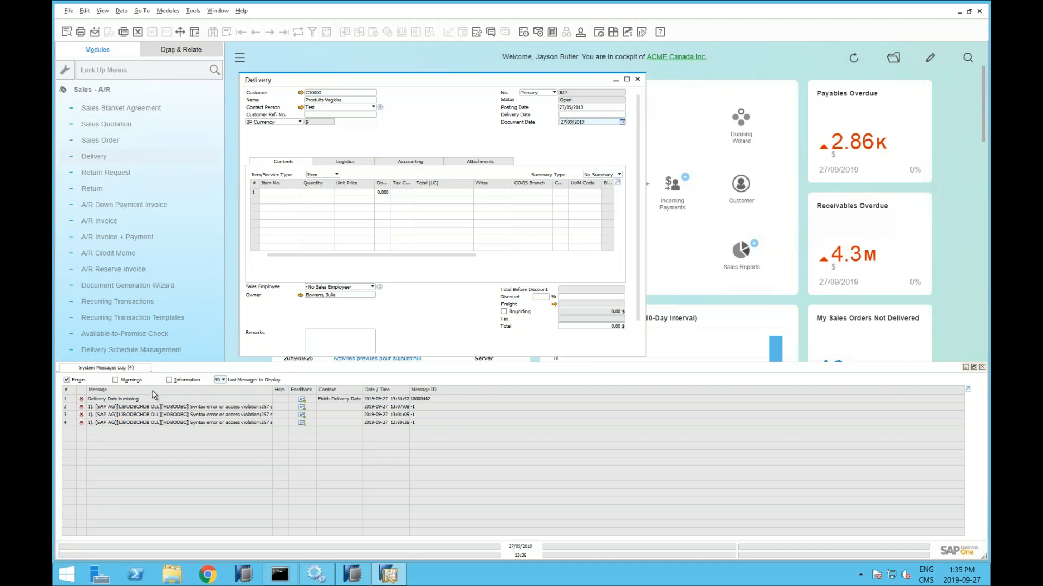
left_click(983, 368)
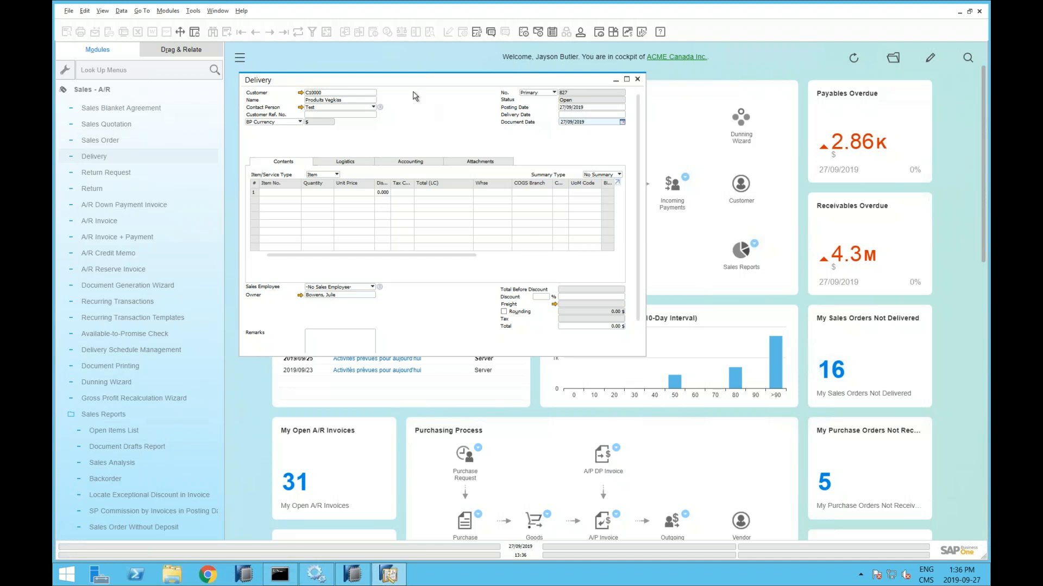
Turn on the display of System Information for form fields.
left_click_drag(403, 82, 491, 86)
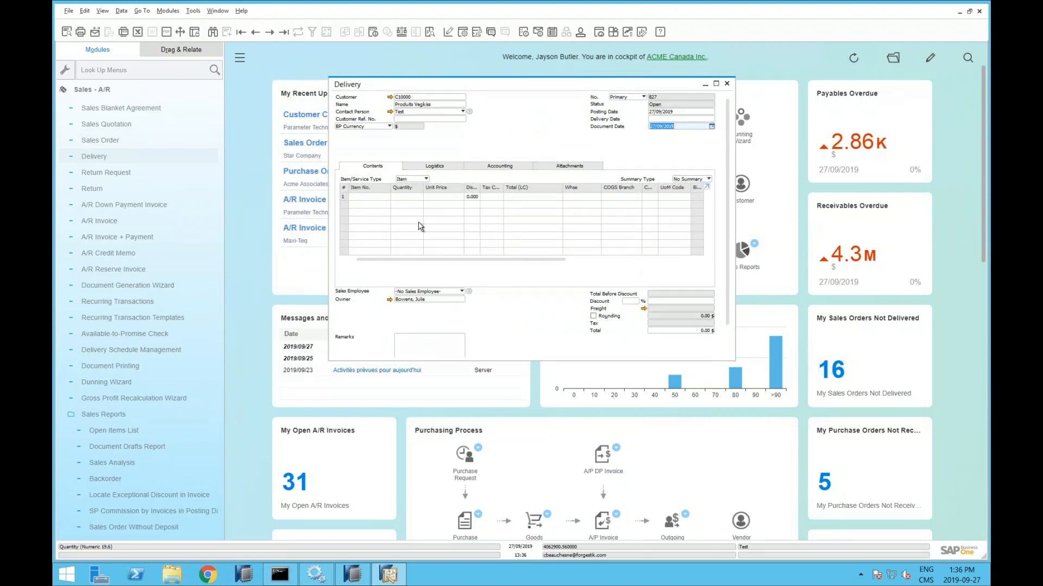
left_click_drag(421, 83, 290, 76)
left_click(102, 11)
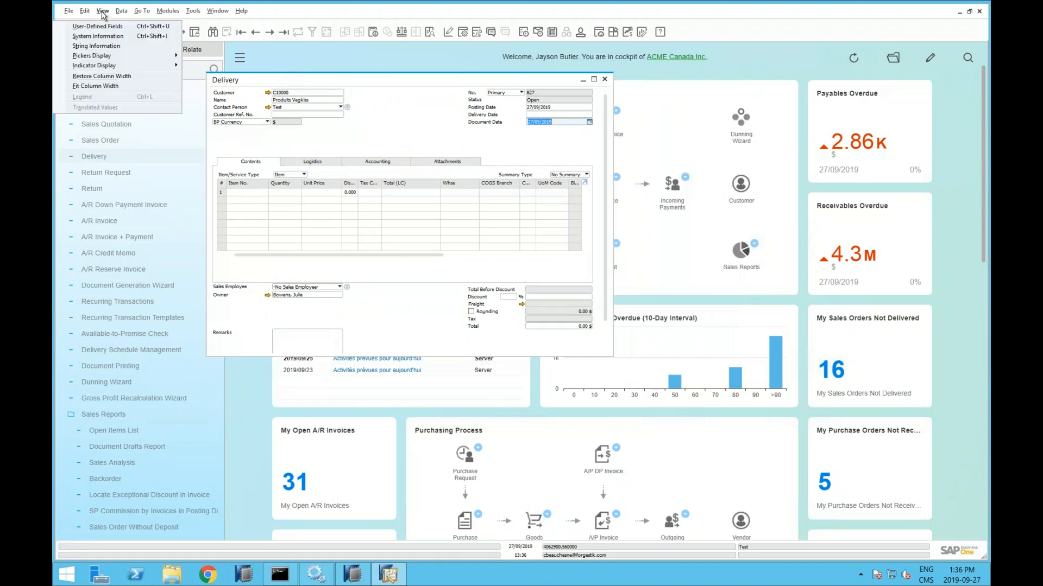
left_click(91, 37)
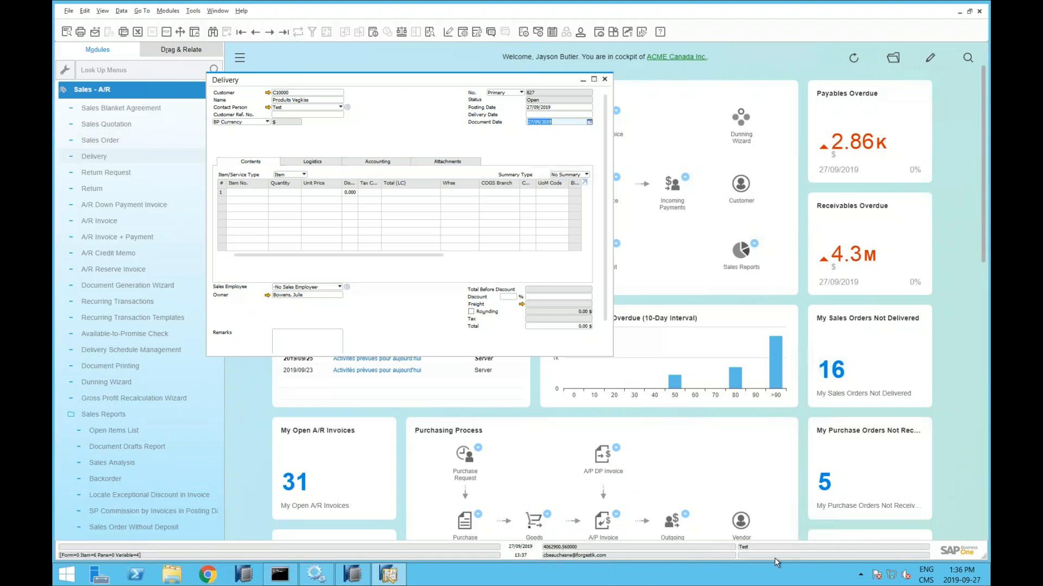
Close the delivery without saving its changes.
left_click(605, 80)
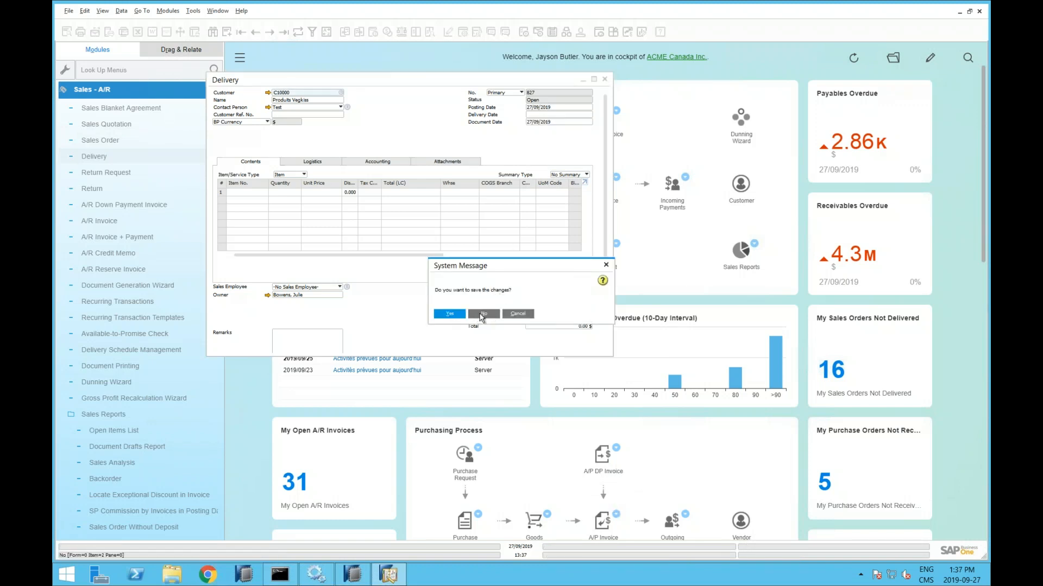
left_click(482, 314)
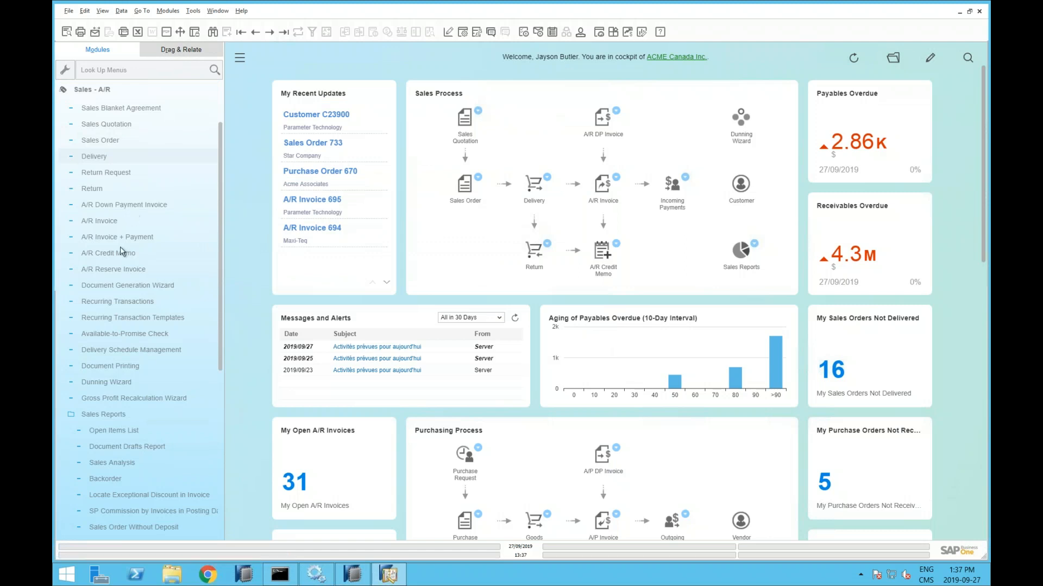
Open the first existing A/R invoice and view the master data of its customer, Maxi-Teq.
left_click(99, 221)
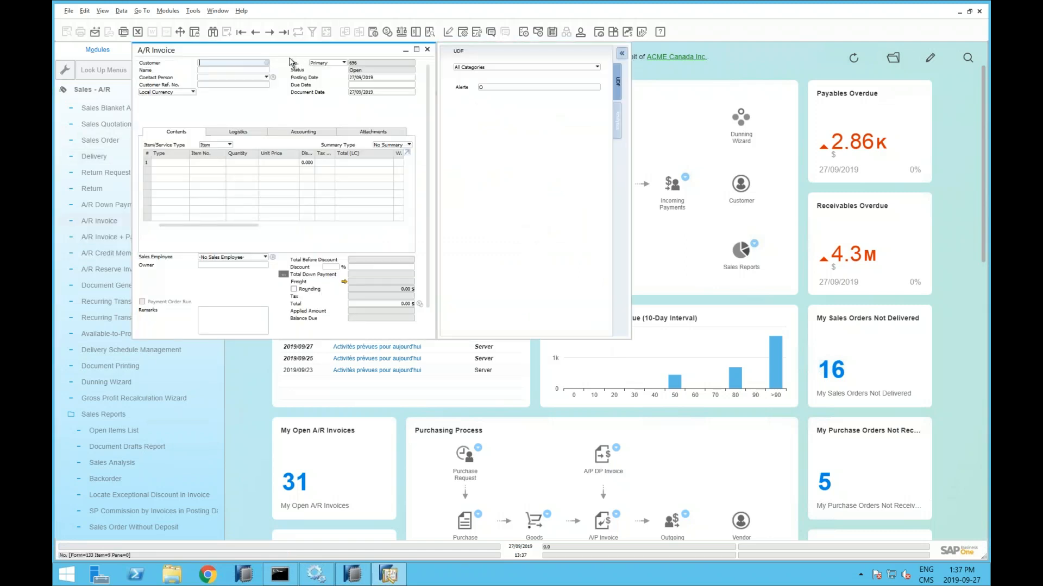
left_click(269, 33)
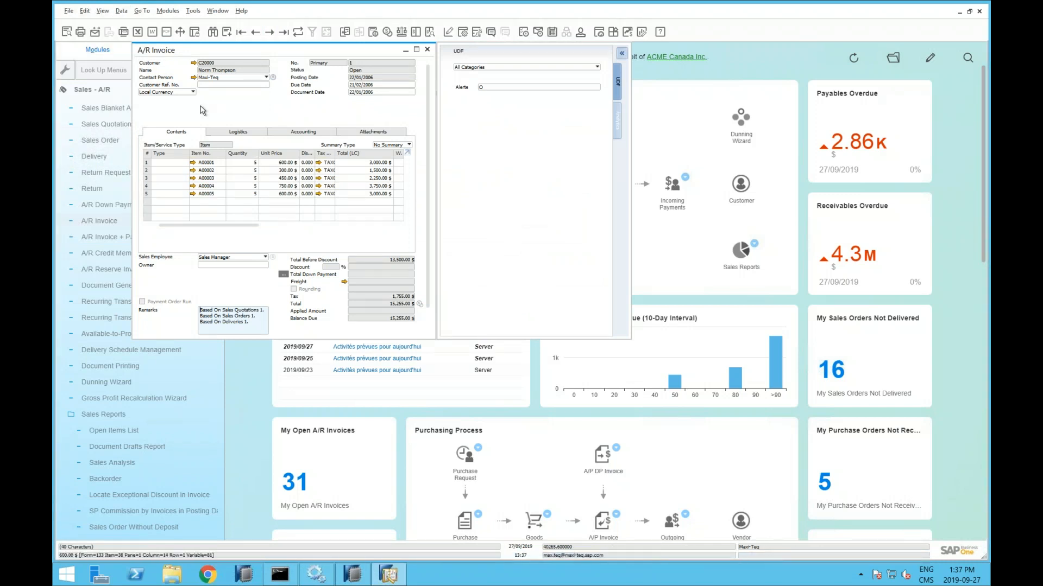
left_click(193, 64)
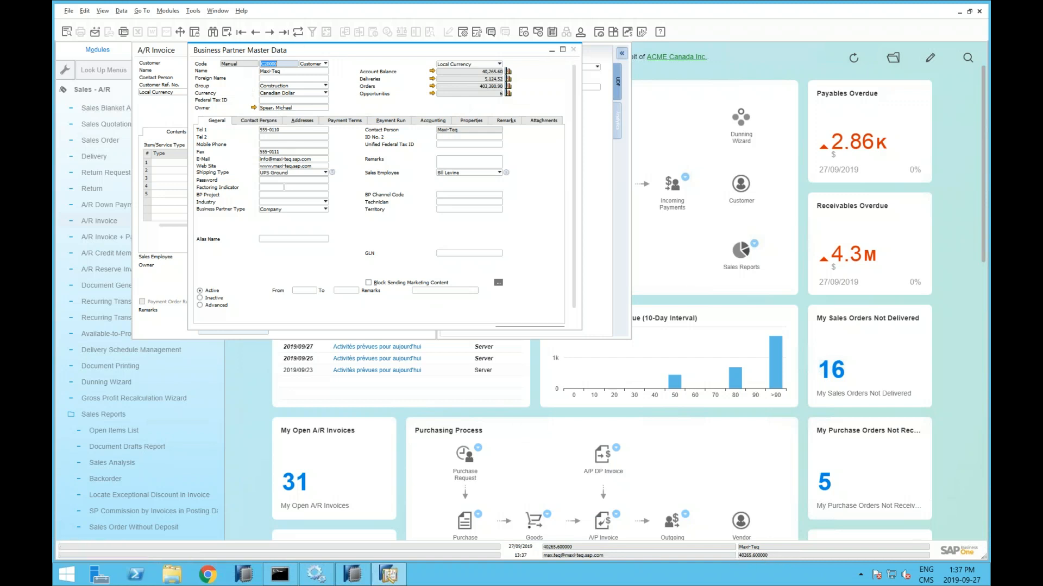
left_click(574, 50)
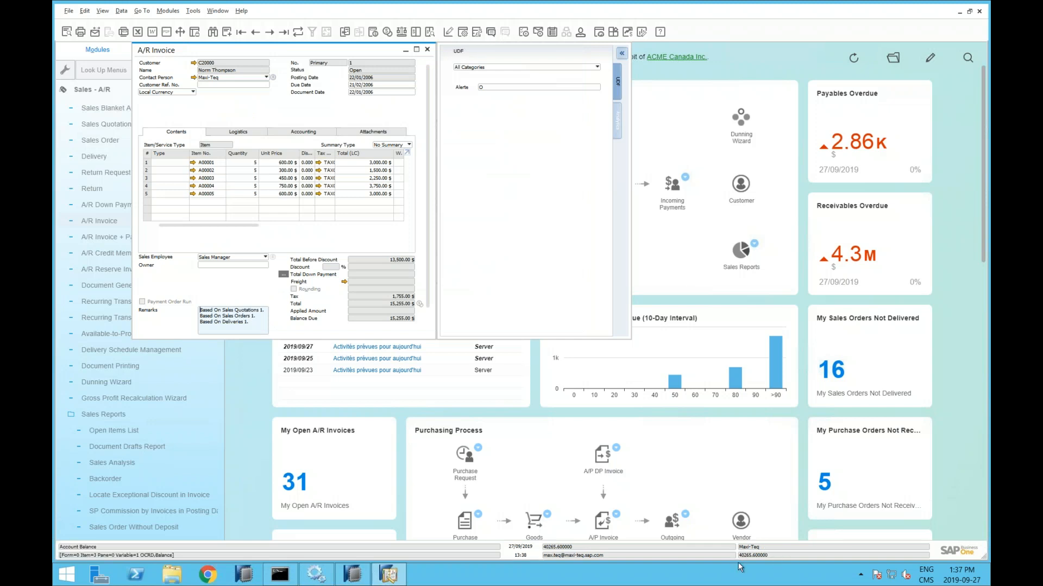
Browse back from the last A/R invoices to the Produits Vegkiss one and view the contact persons in that customer's master data.
left_click(256, 32)
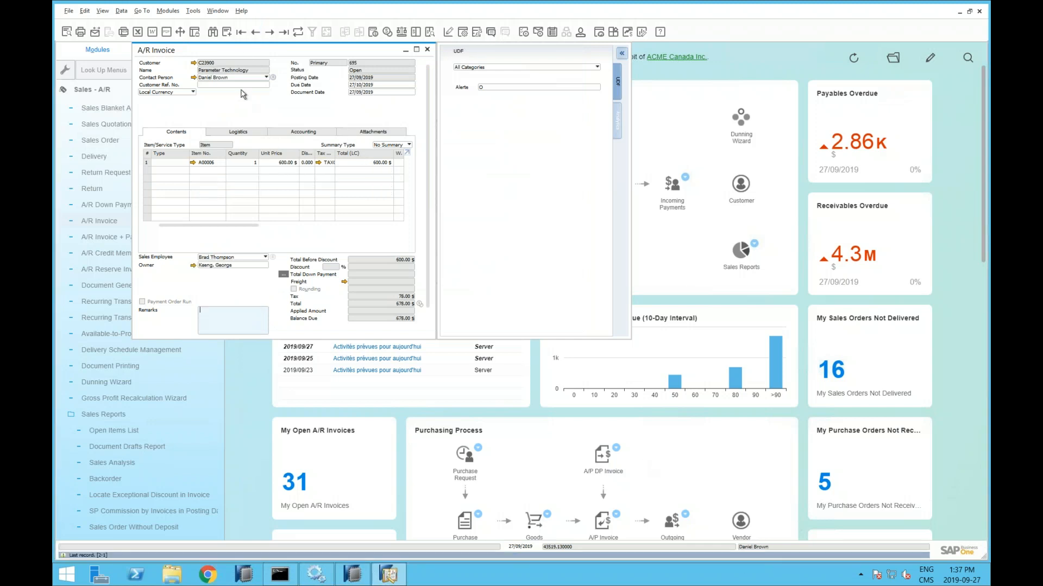
left_click(256, 31)
left_click(256, 31)
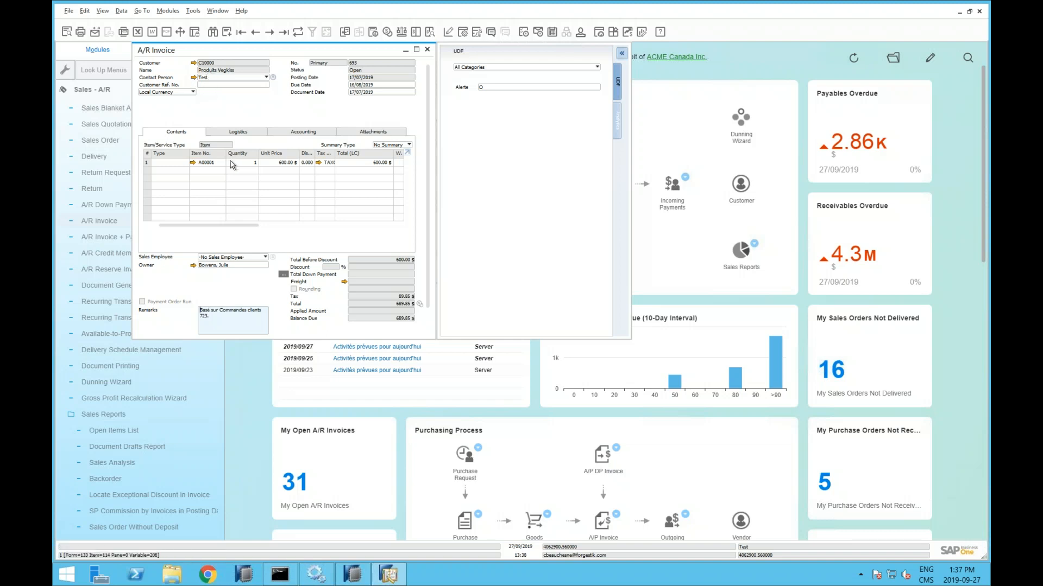
left_click(194, 63)
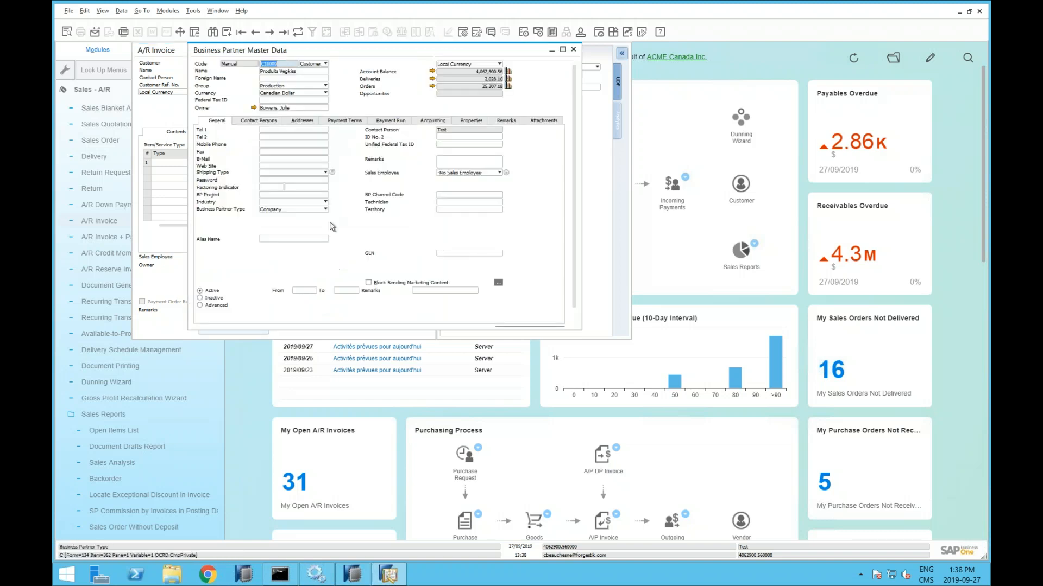
left_click(259, 120)
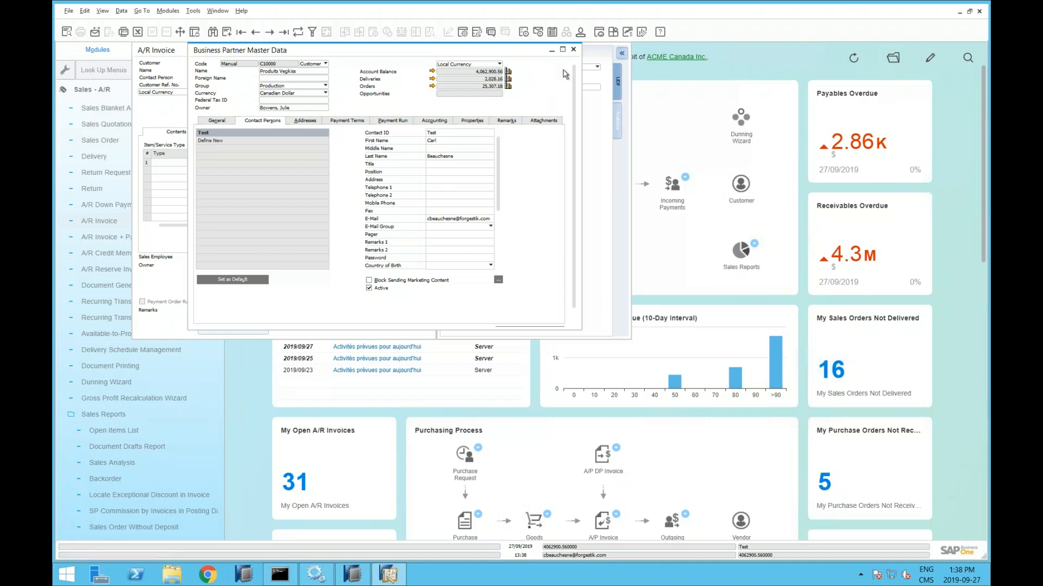
left_click(574, 52)
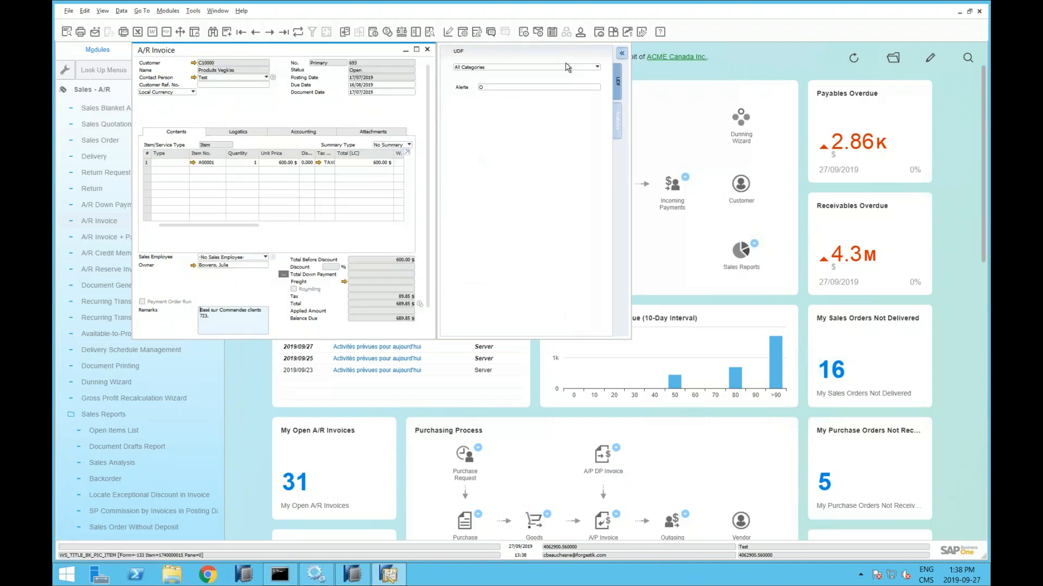
Move the A/R invoice window clear of the module list and inspect the system information of the Item No. and customer fields.
left_click_drag(284, 51, 409, 82)
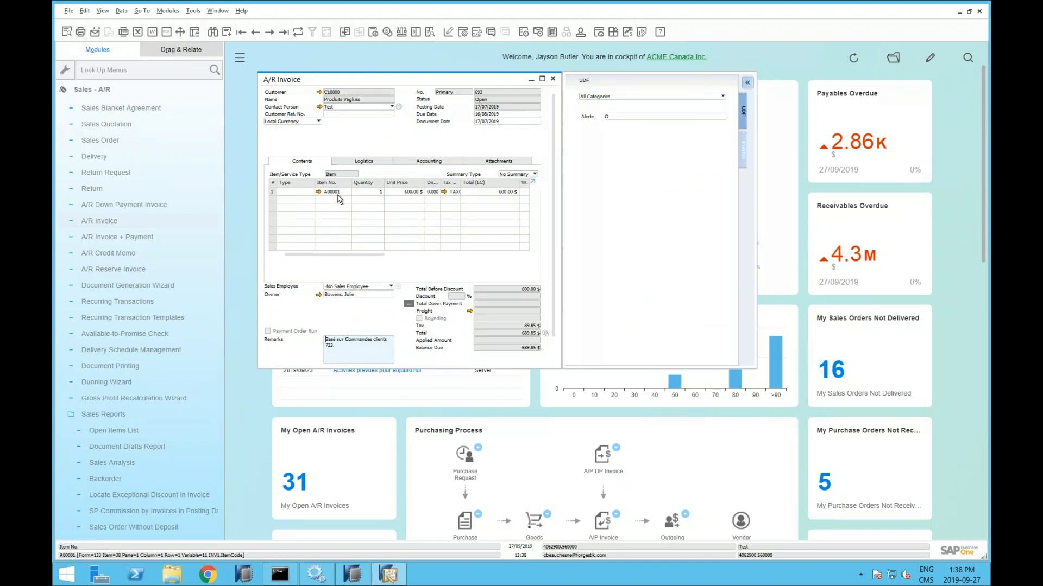
mouse_move(337, 191)
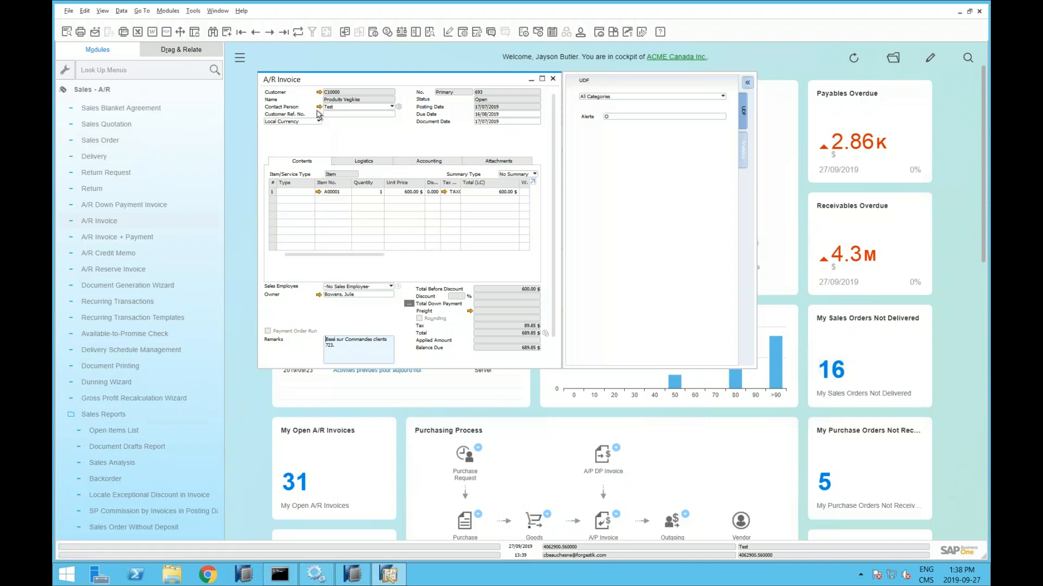
mouse_move(320, 95)
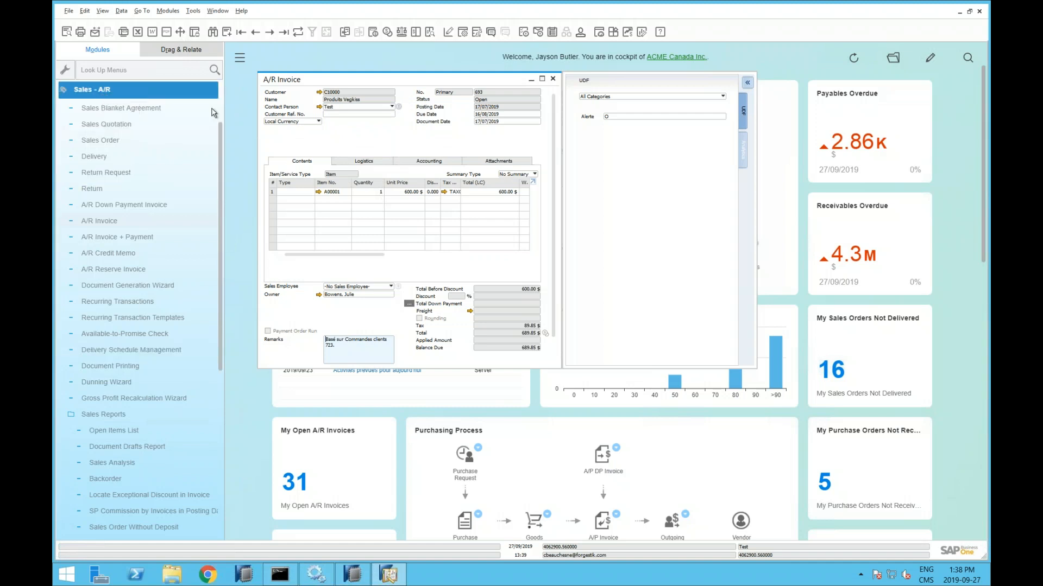
Open the Tooltip Preview setup from System Initialization and view the tooltip properties of the Warehouses object.
scroll(220, 101, "up", 3)
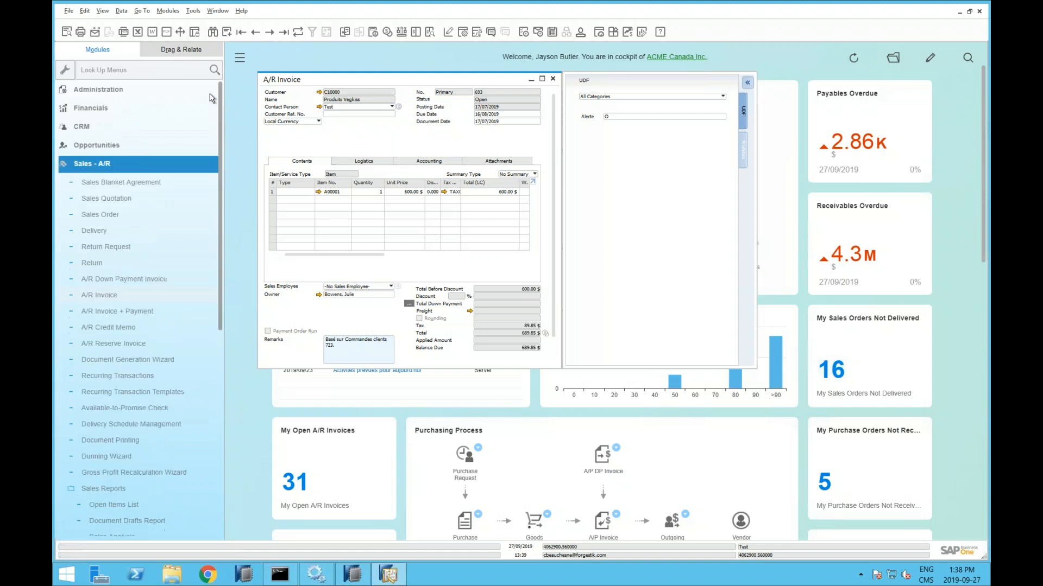
left_click(101, 89)
left_click(108, 140)
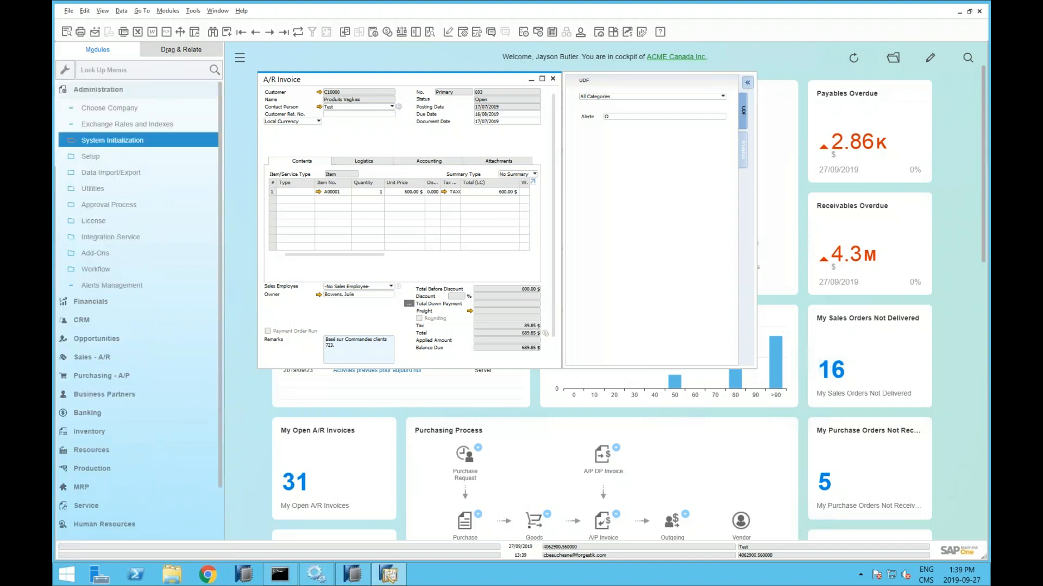
left_click(113, 350)
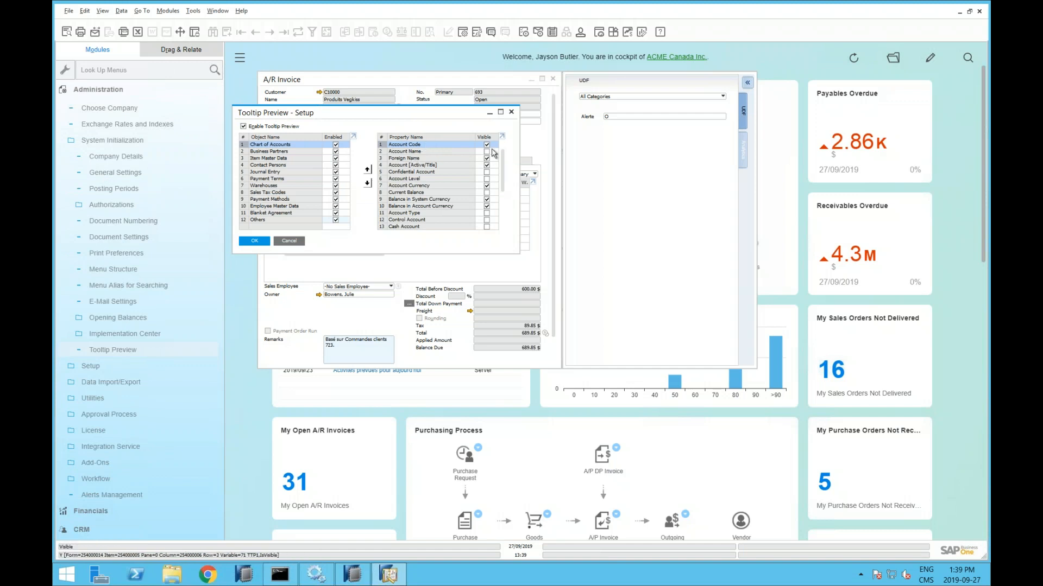
left_click(279, 185)
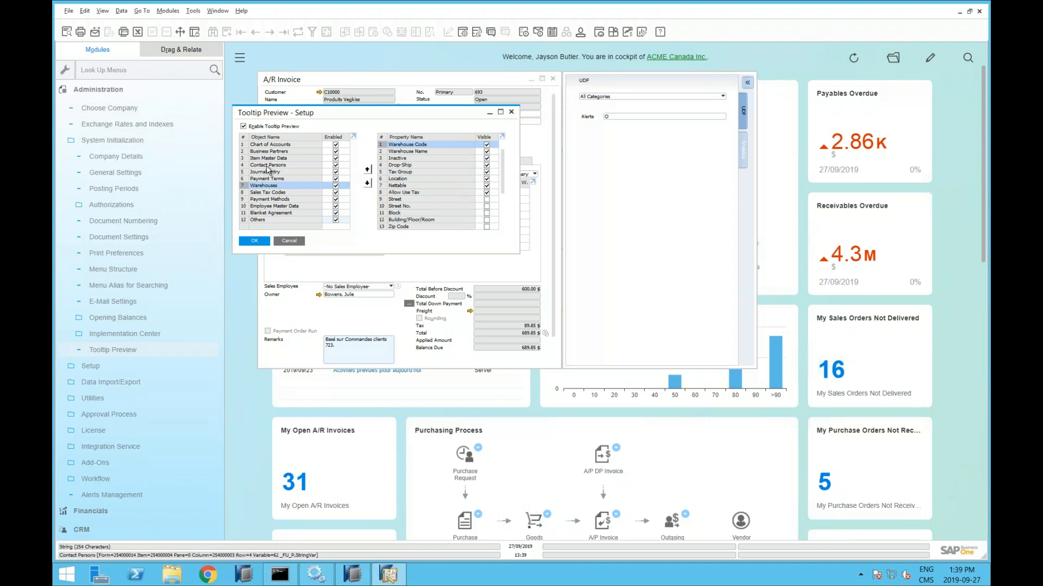
Make the Item Group property of Item Master Data not visible in the tooltip preview and update the setup.
left_click(245, 159)
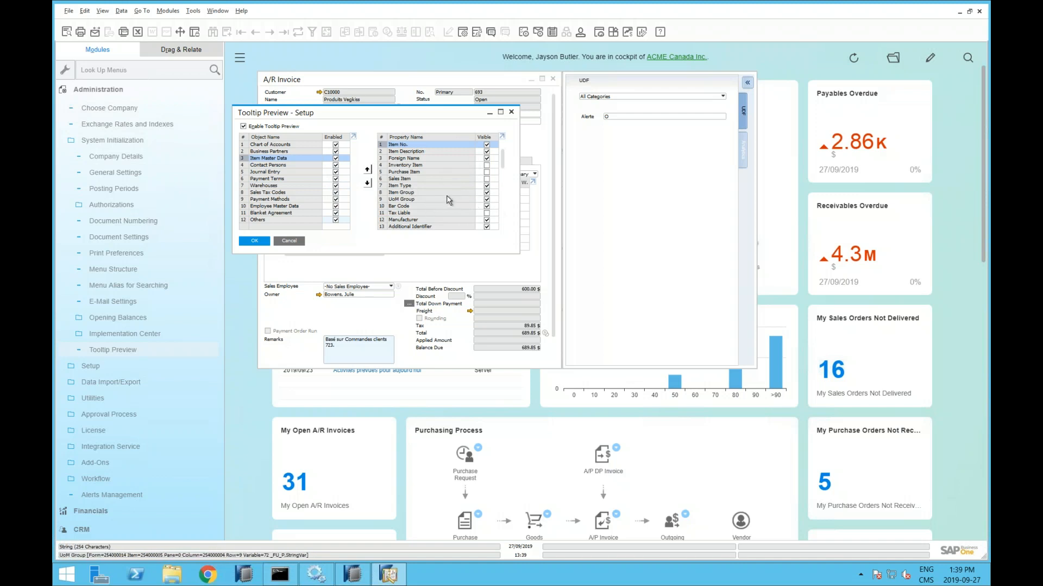
left_click(487, 194)
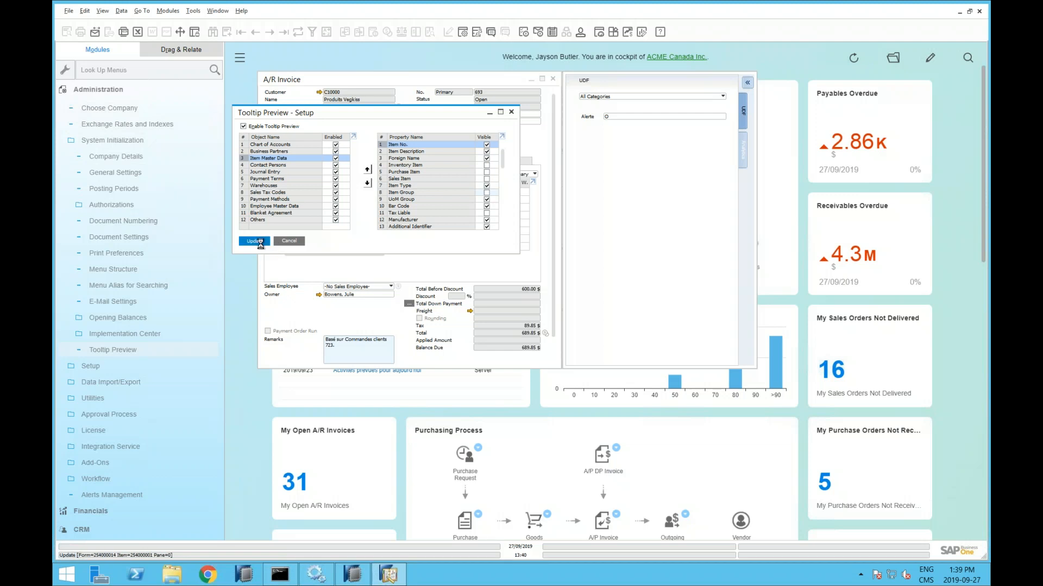
left_click(255, 241)
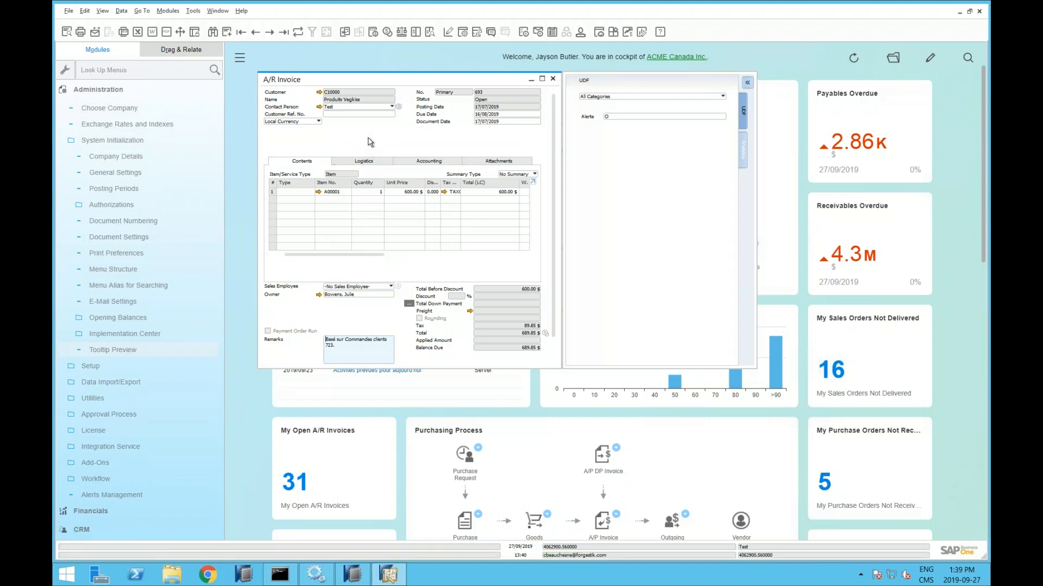
left_click(125, 350)
View the A/R invoice's relationship map in a smaller window, shift its Sales Order box, and close the map.
right_click(369, 139)
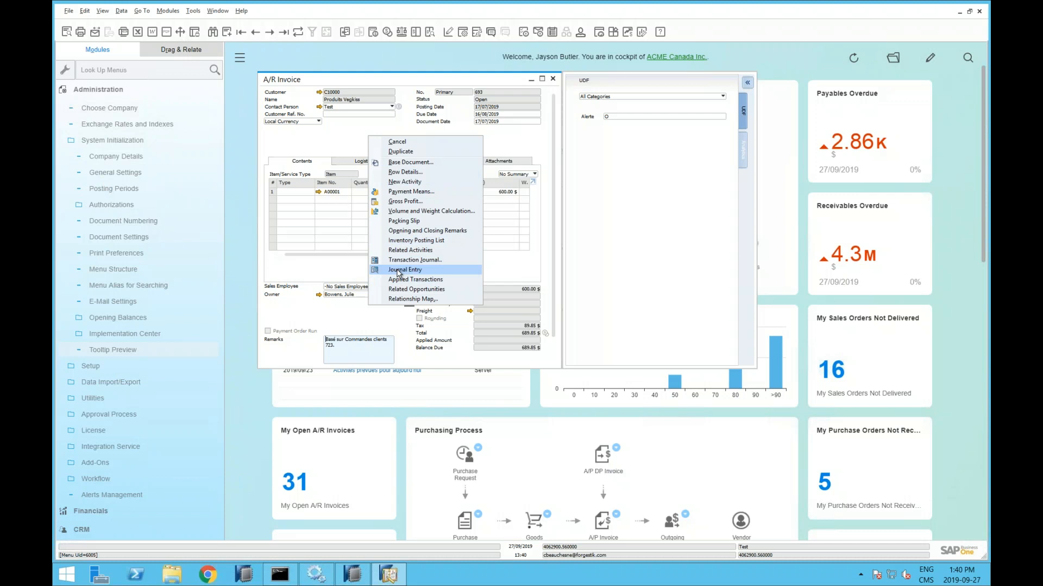
left_click(412, 299)
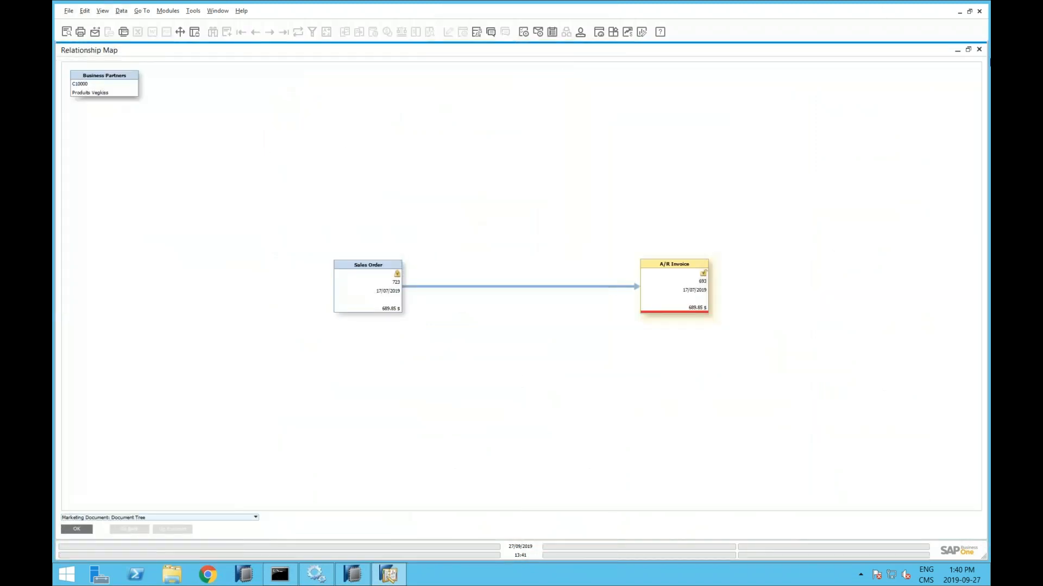
left_click(968, 50)
left_click_drag(413, 53, 511, 75)
left_click_drag(411, 157, 409, 145)
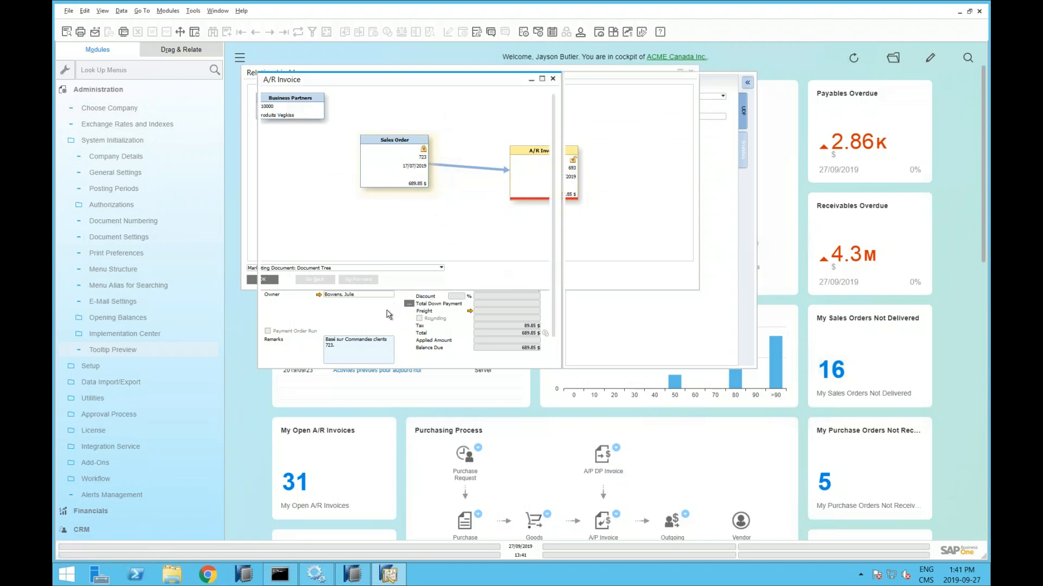
left_click(691, 74)
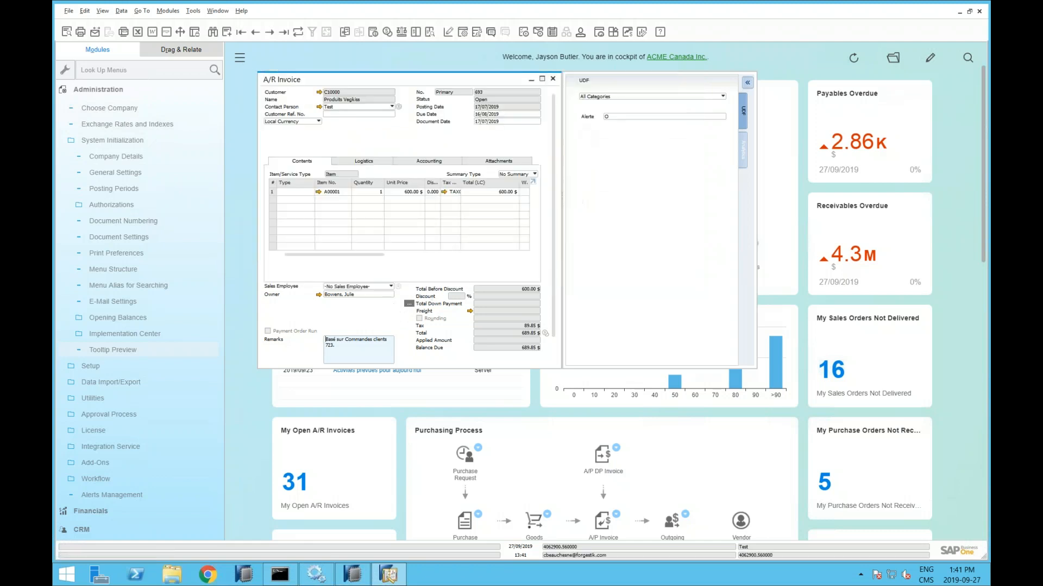
Add A/R invoice 7 as a referenced document in the invoice's accounting reference information.
left_click(424, 162)
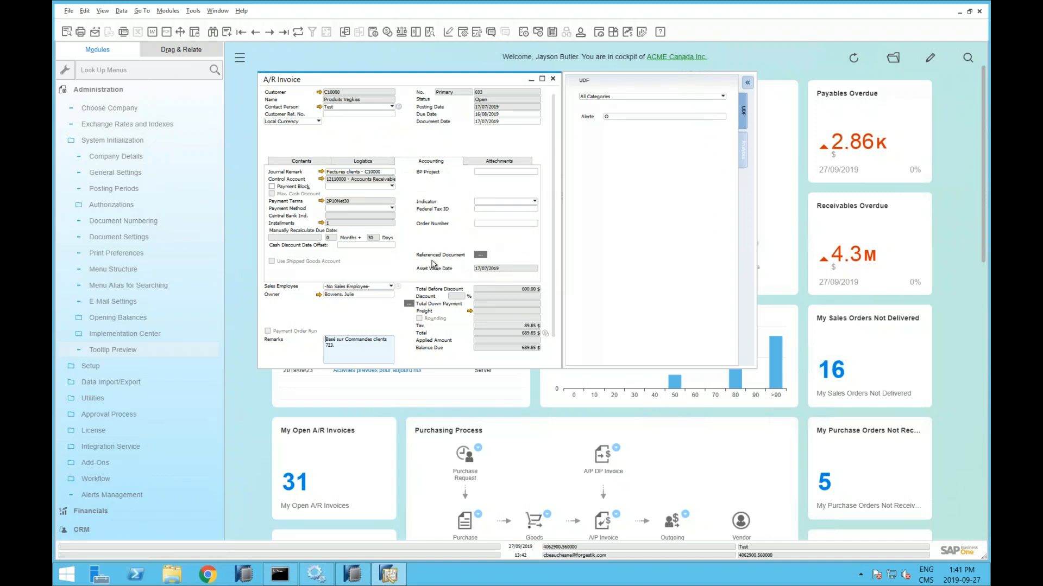
left_click(480, 255)
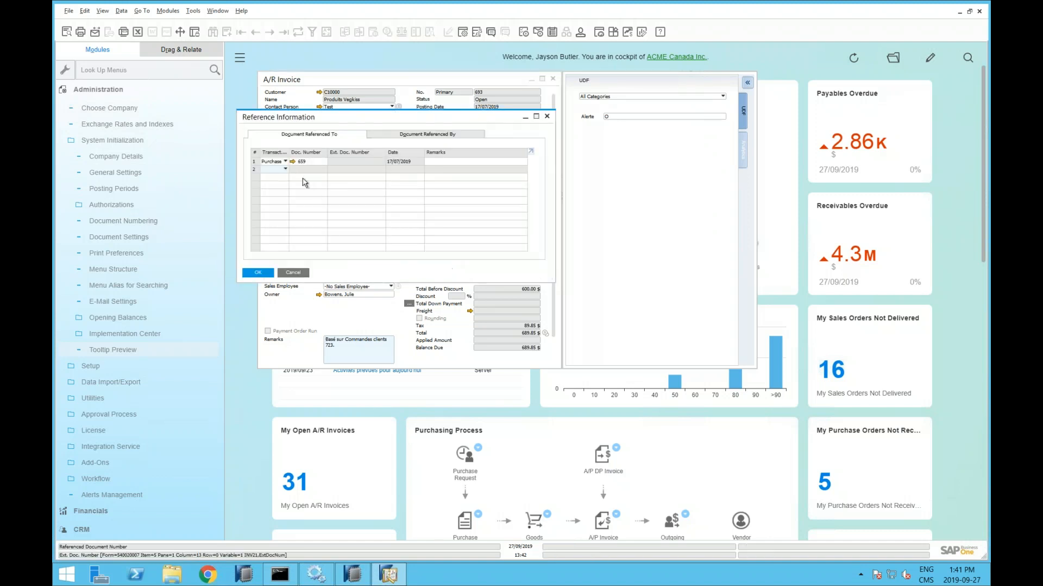
left_click(285, 170)
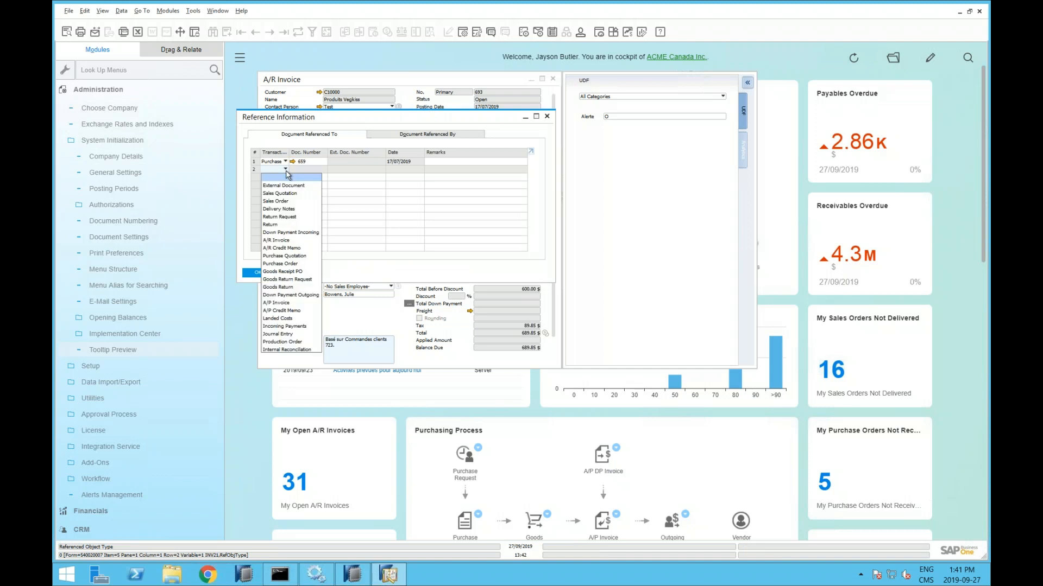
left_click(282, 240)
left_click(325, 170)
key("Tab")
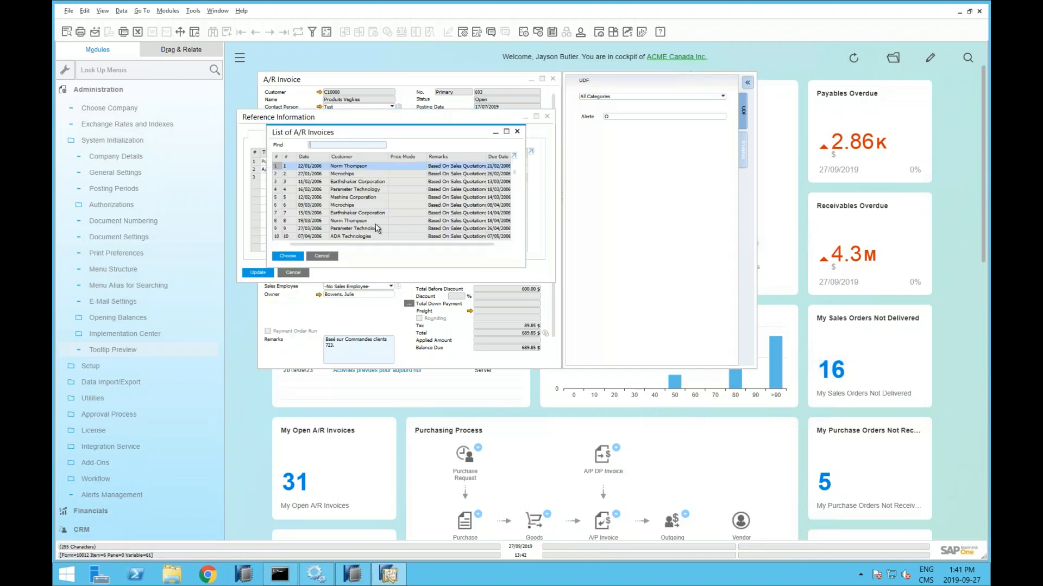
double_click(354, 212)
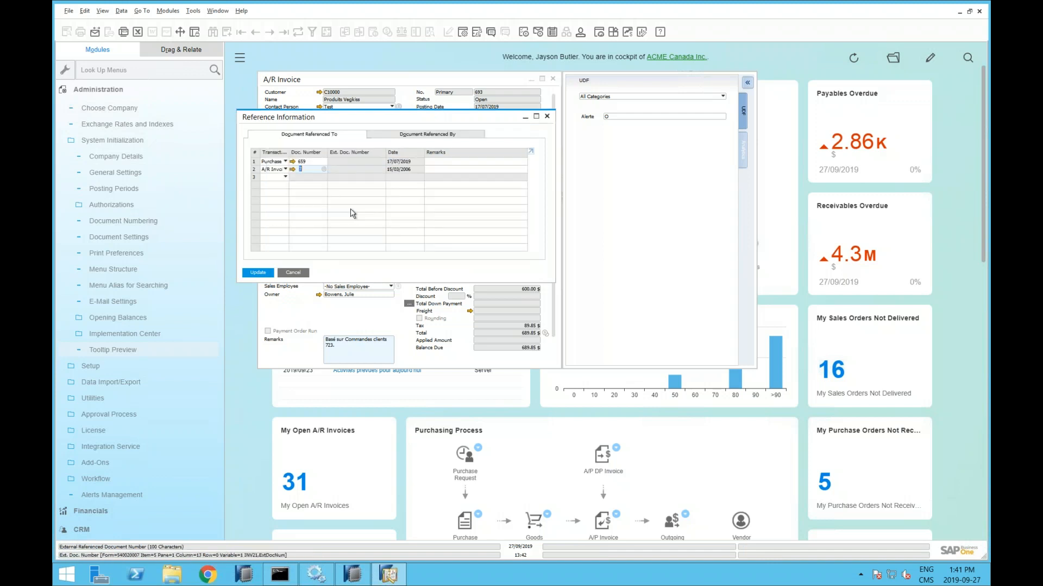
Add another A/R Invoice reference row and choose invoices 5, 7, 9 and 10 together from the list.
left_click(284, 177)
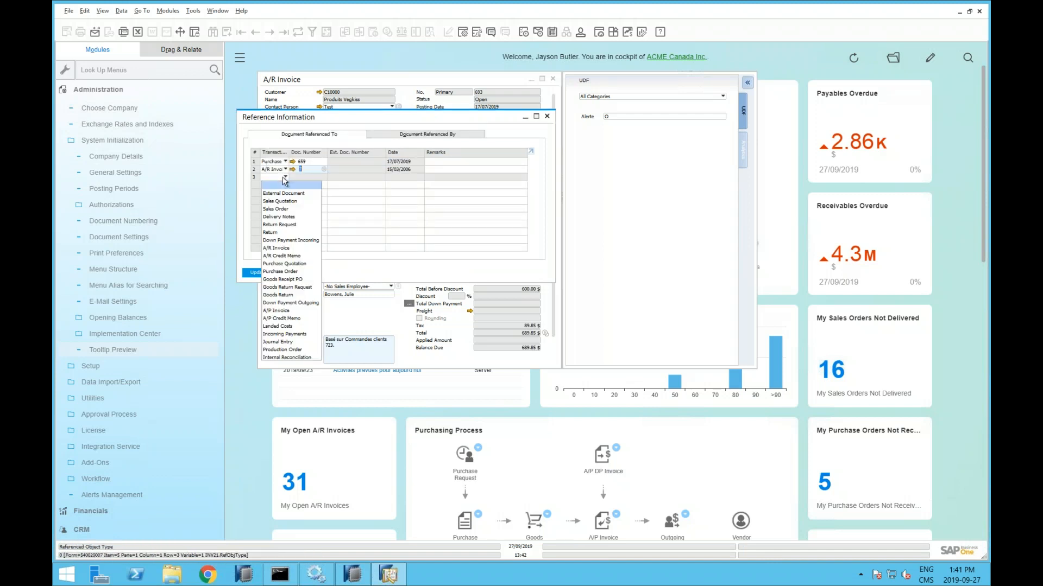
left_click(282, 248)
left_click(324, 177)
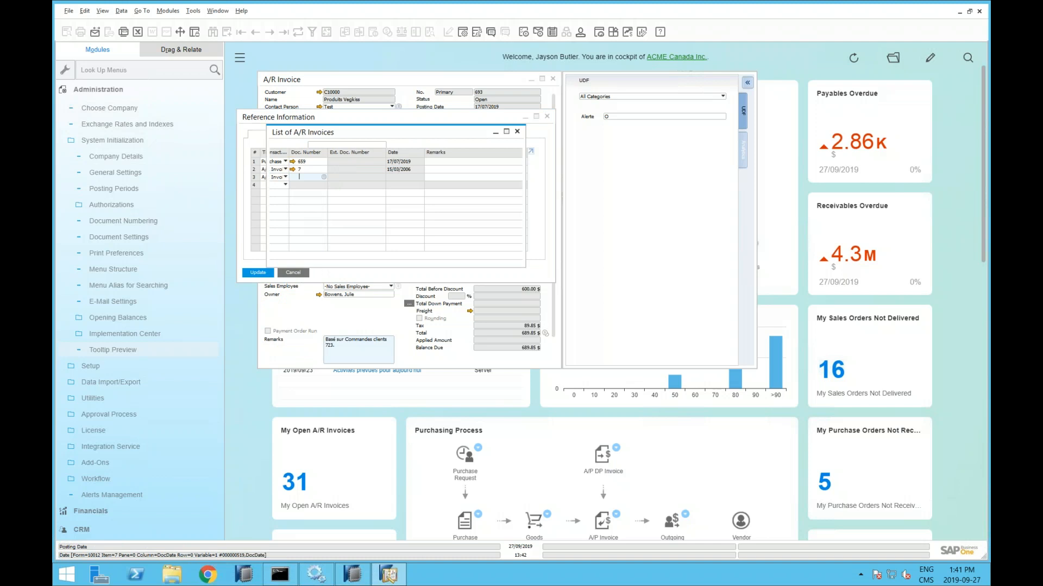
left_click(277, 199)
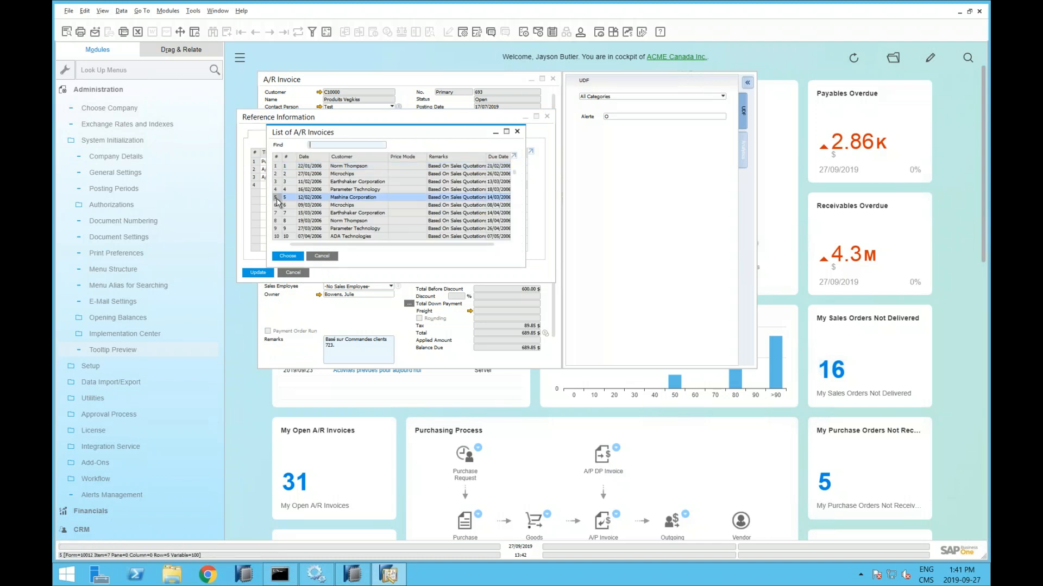
left_click(279, 213, "ctrl")
left_click(279, 228, "ctrl")
left_click(279, 237, "ctrl")
left_click(288, 256)
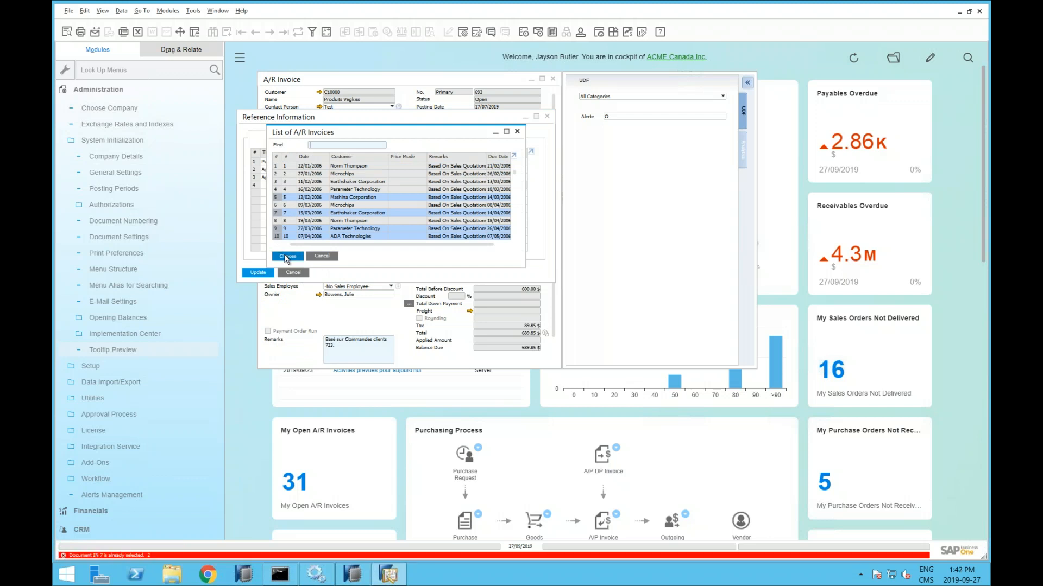
Fill the empty third reference row with A/R invoice 3 and update the reference information.
left_click(319, 177)
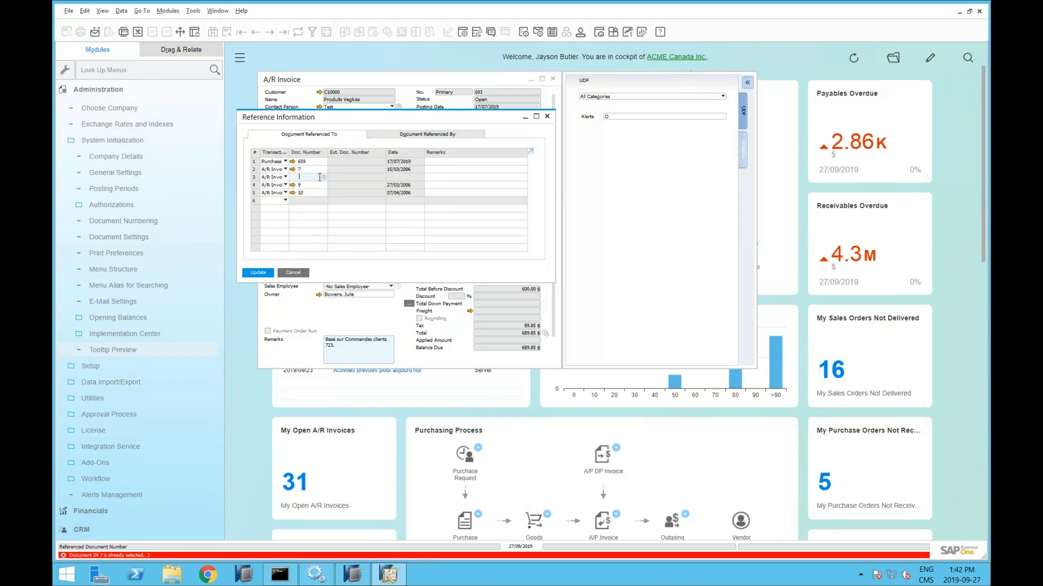
left_click(325, 178)
left_click(341, 182)
double_click(341, 182)
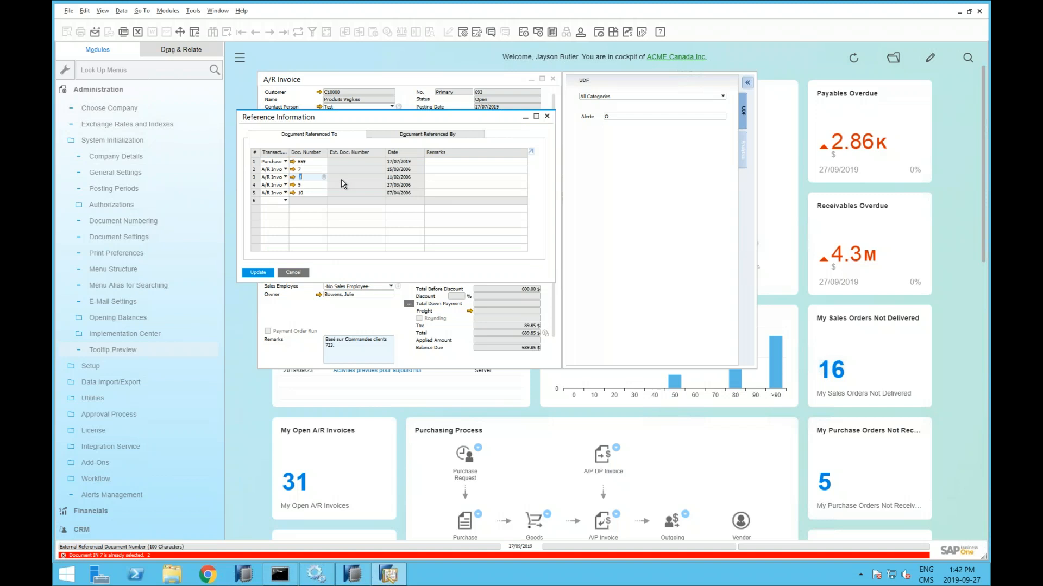
left_click(264, 273)
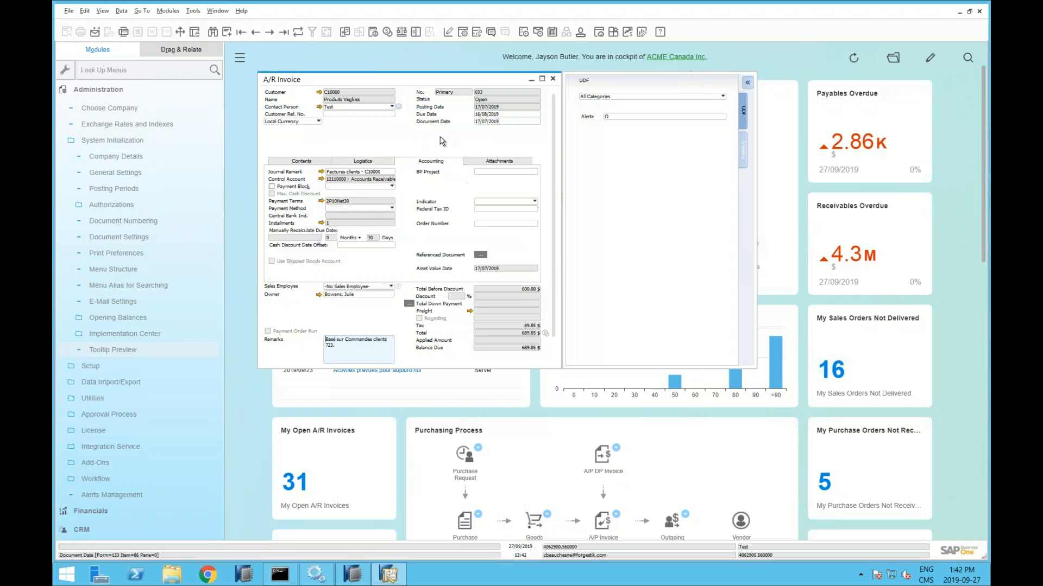
Update the A/R invoice to save its new document references.
right_click(435, 137)
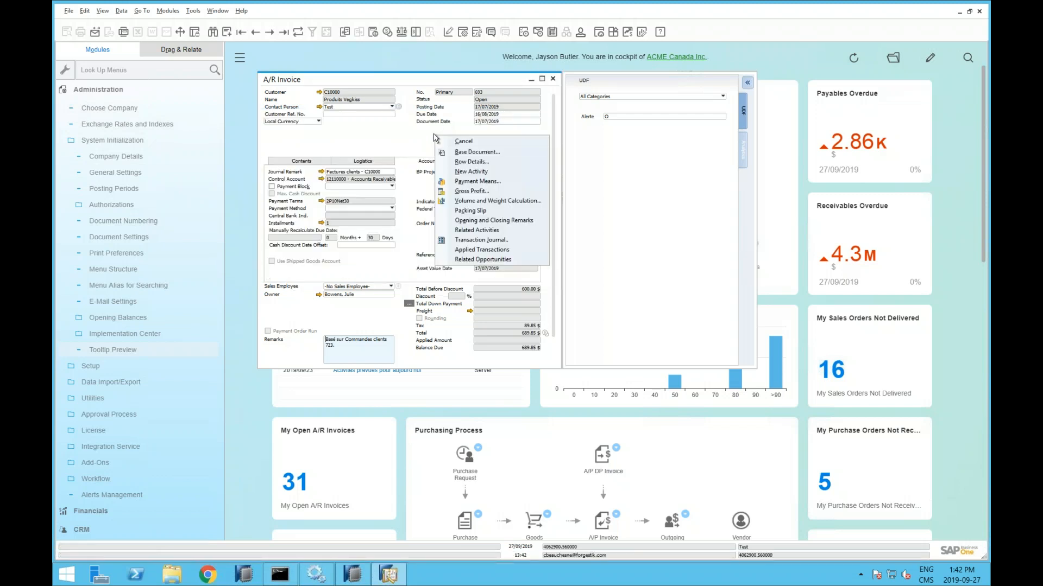
left_click(488, 261)
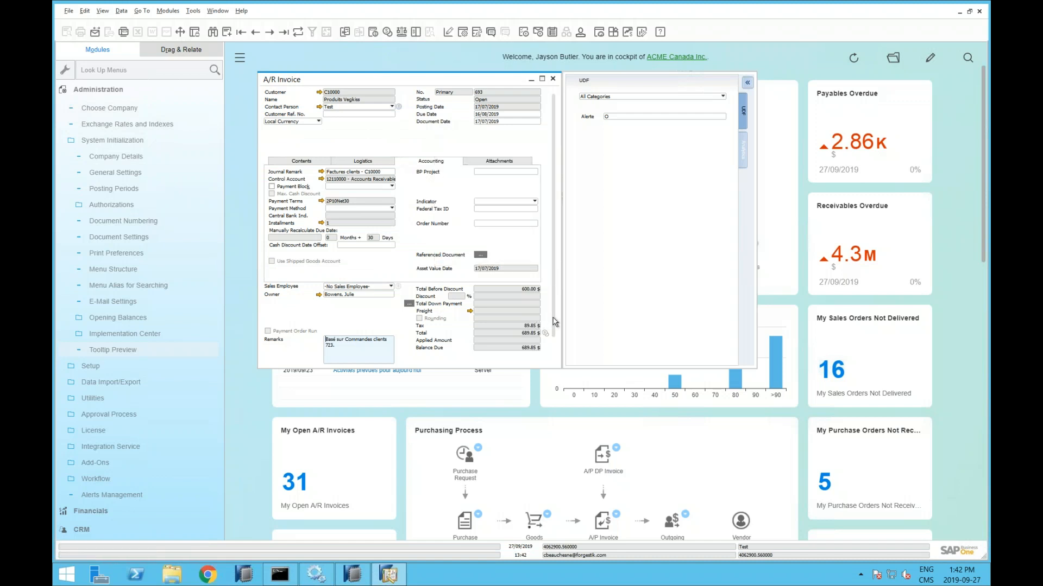
scroll(543, 348, "down", 1)
left_click(279, 356)
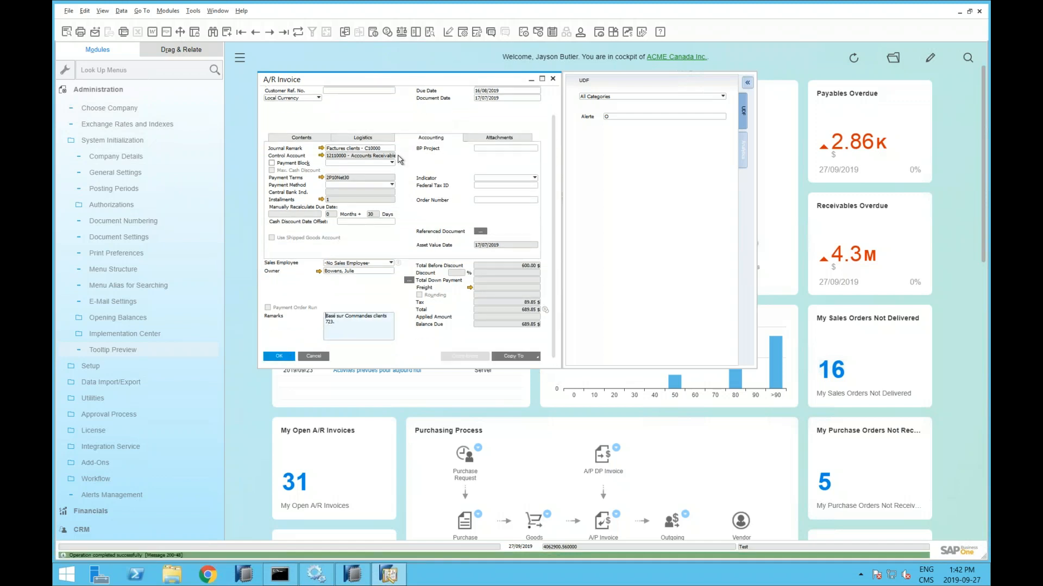
Open the A/R invoice's relationship map and switch it to the Marketing Document: Referenced Documents view.
right_click(403, 126)
left_click(447, 286)
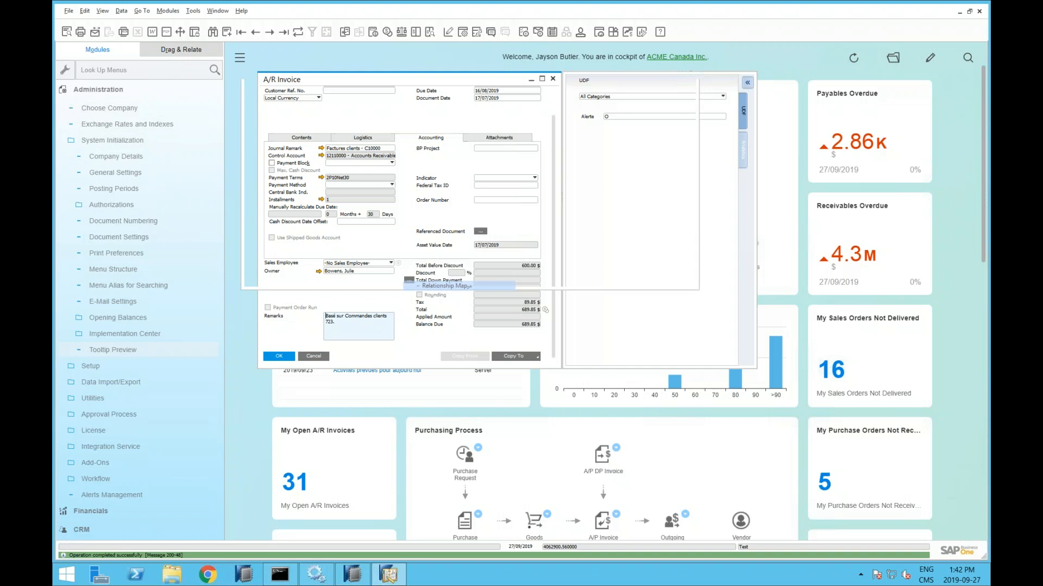
left_click(387, 268)
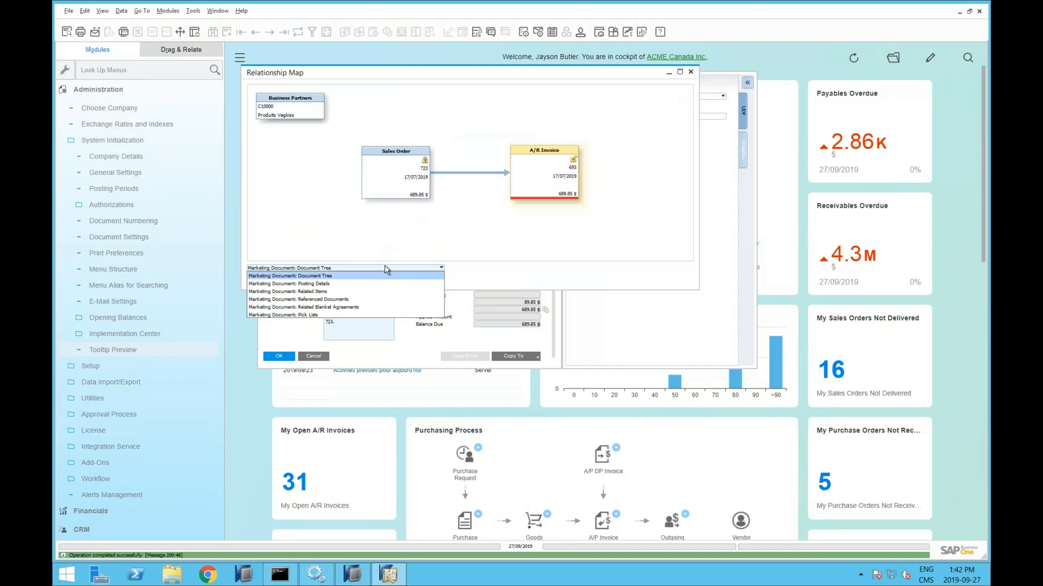
left_click(338, 303)
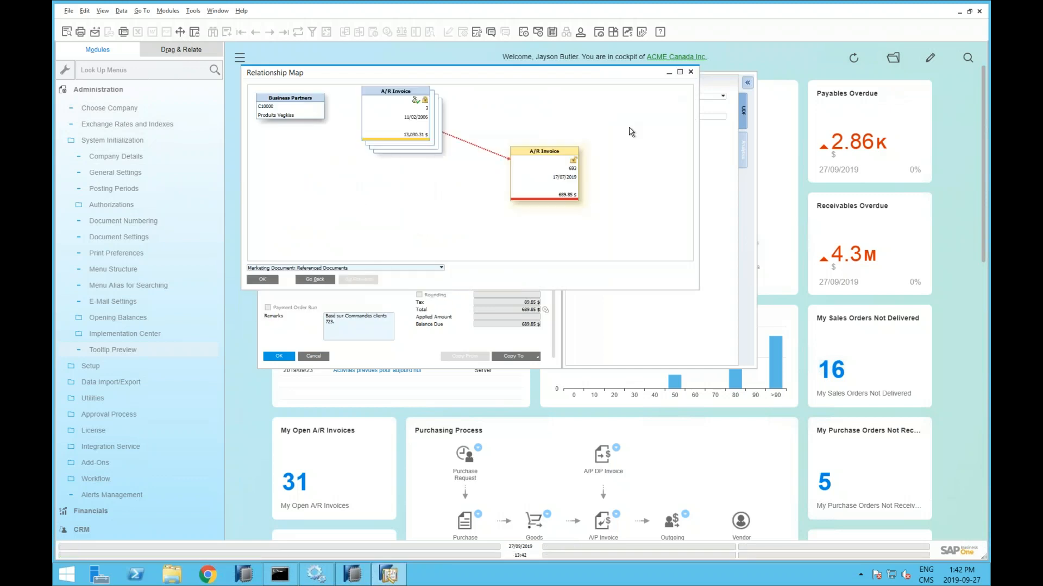
Maximize the relationship map and expand the stacked A/R invoices, spreading the document boxes apart.
double_click(409, 121)
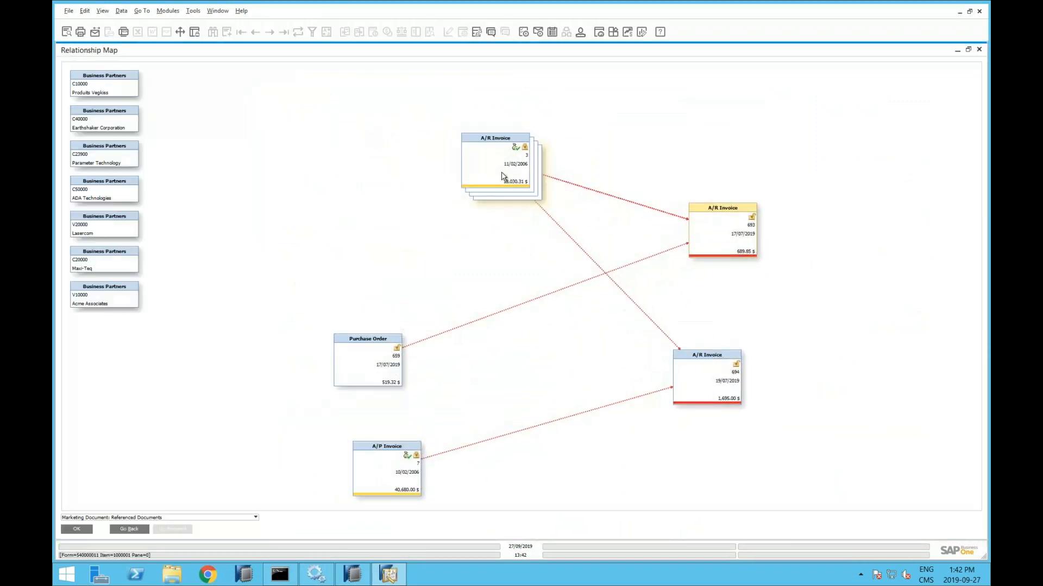
left_click(503, 176)
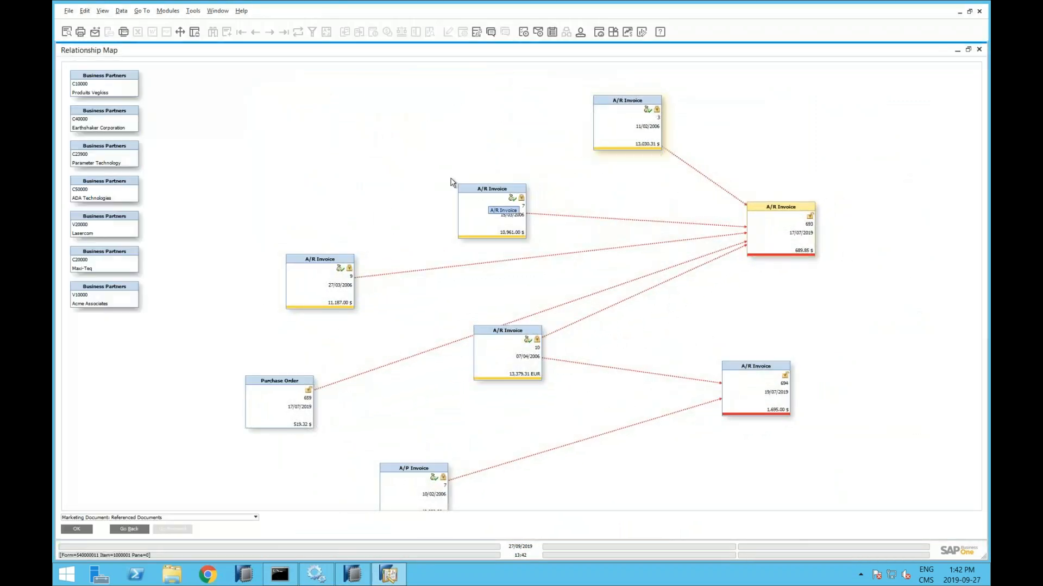
left_click_drag(451, 179, 376, 146)
left_click_drag(508, 333, 663, 328)
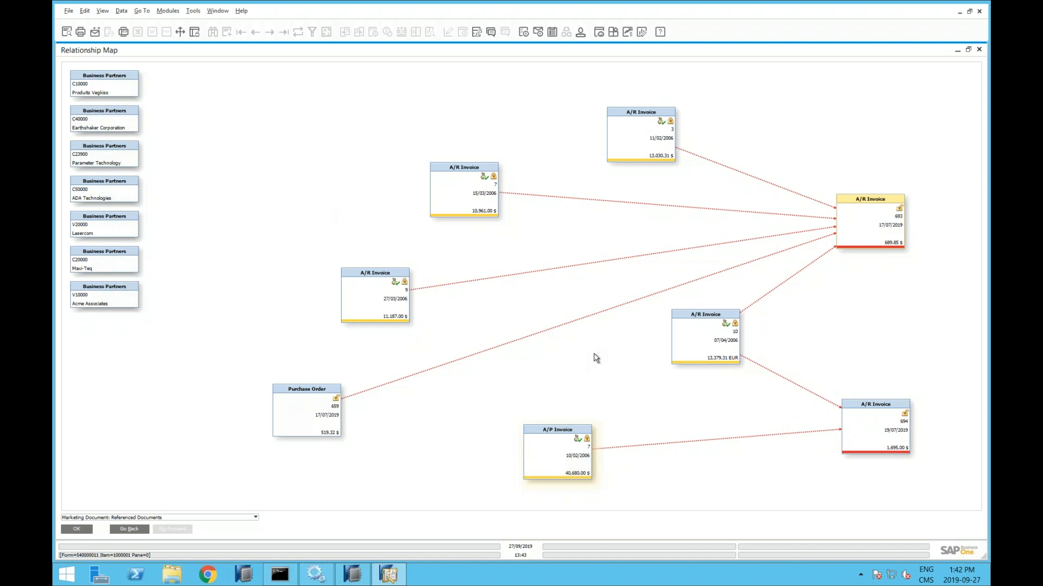
Go back to the Document Tree view of the relationship map in a smaller window and close the map.
left_click(958, 53)
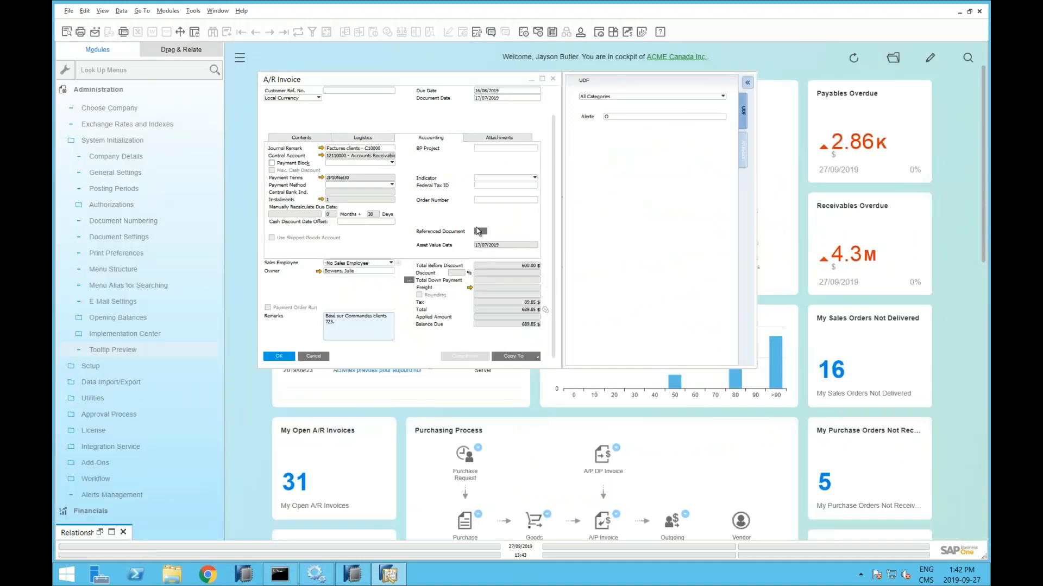
left_click(311, 279)
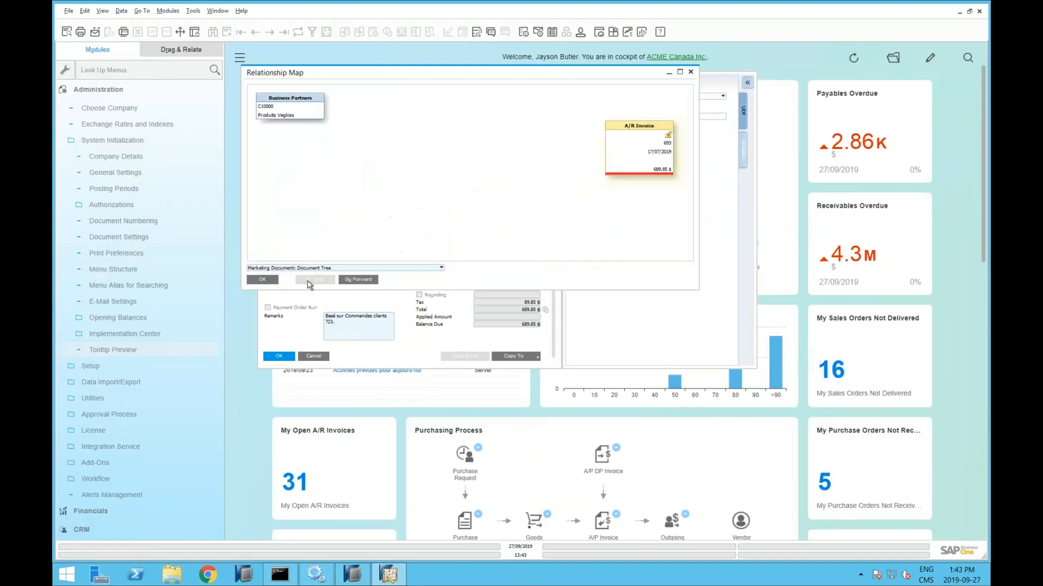
left_click(690, 72)
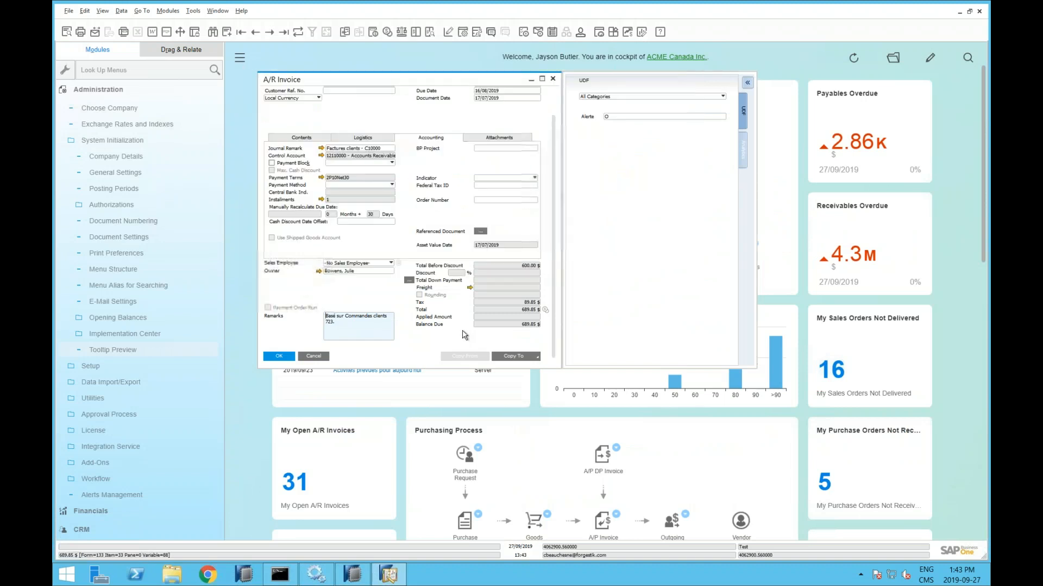
Open the A/R invoice's referenced documents, examine the transaction types available for a new row, and close that list.
left_click(481, 232)
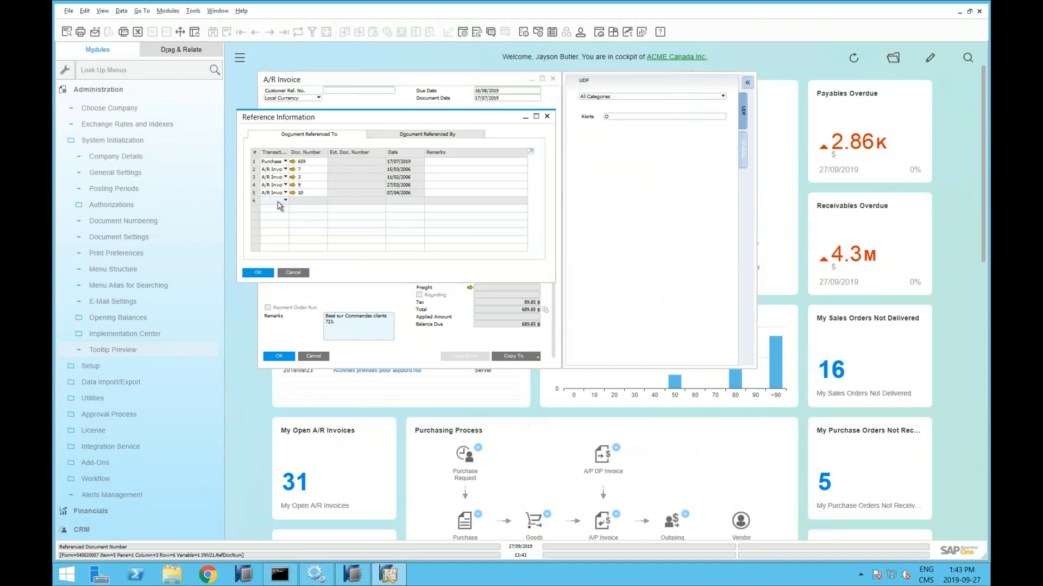
left_click(283, 202)
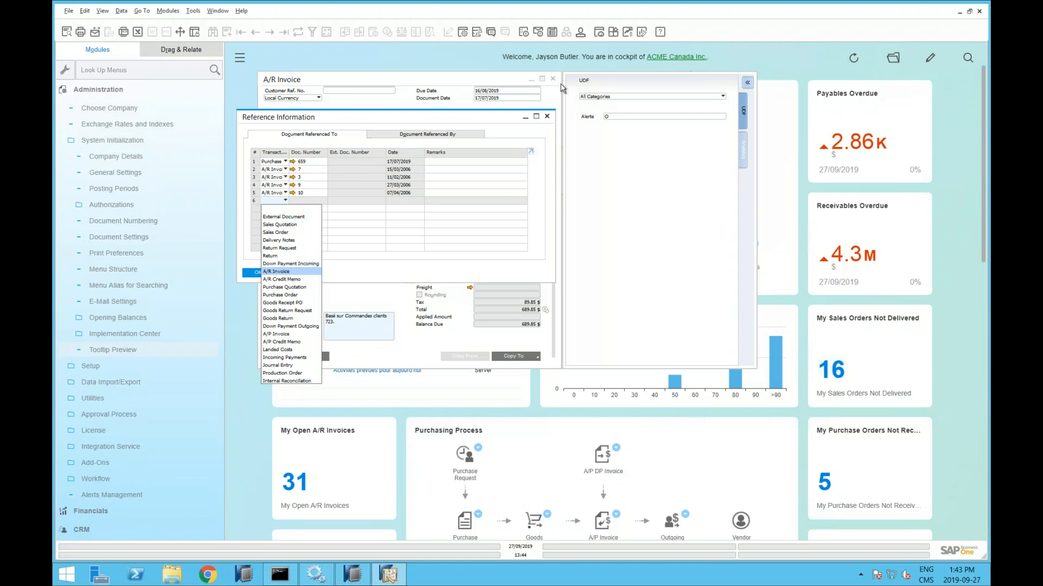
left_click(545, 116)
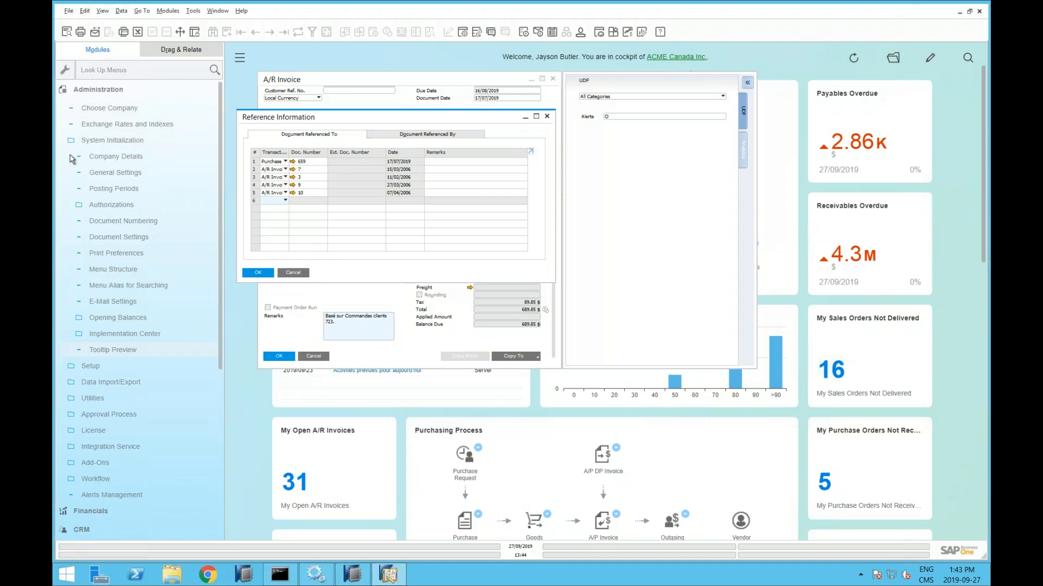
Open a new sales order from the Sales - A/R module and choose Produits Vegkiss as its customer.
left_click(82, 141)
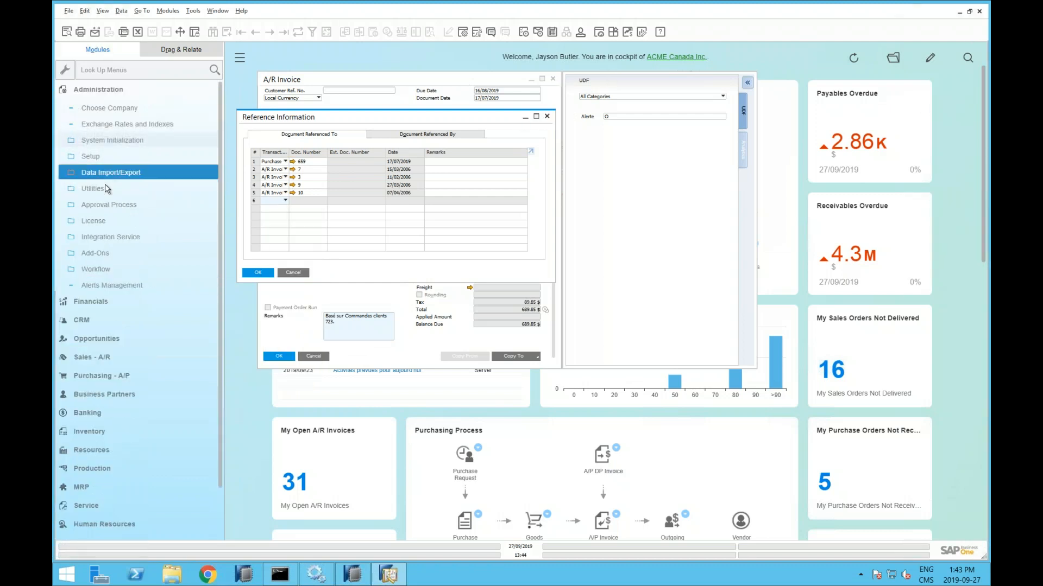
left_click(98, 89)
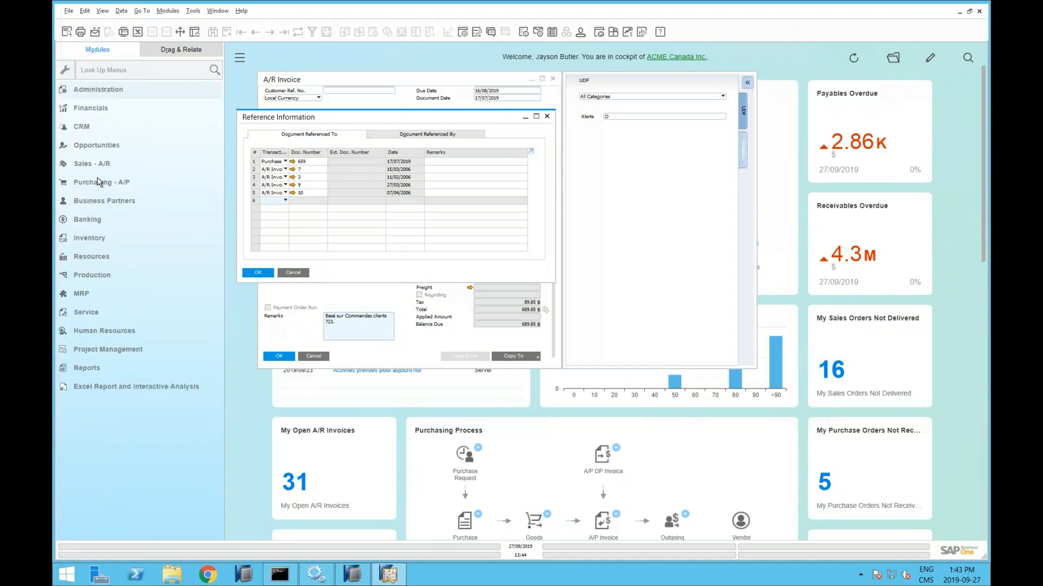
left_click(93, 163)
left_click(100, 140)
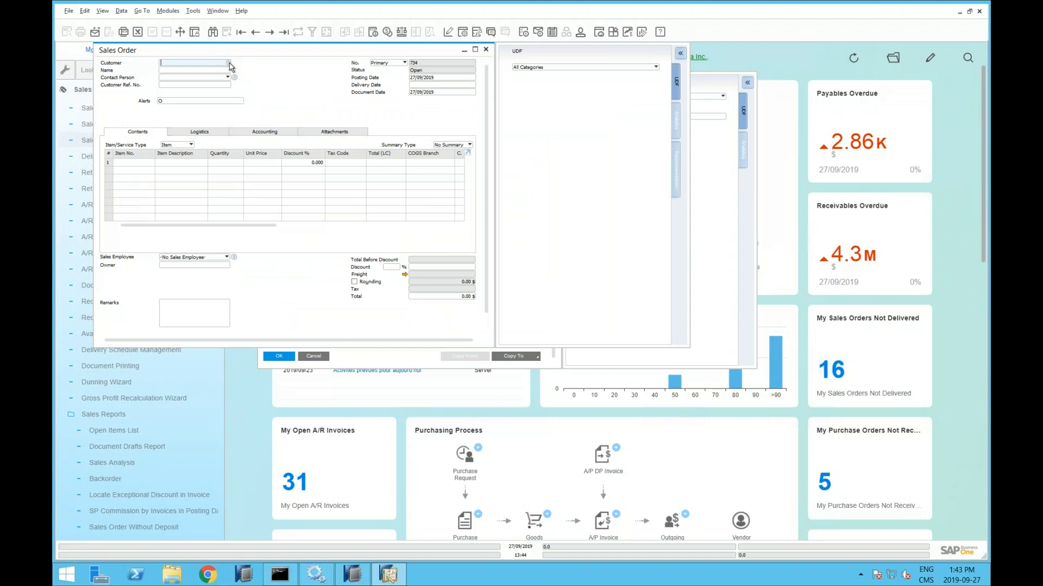
left_click(229, 63)
double_click(438, 253)
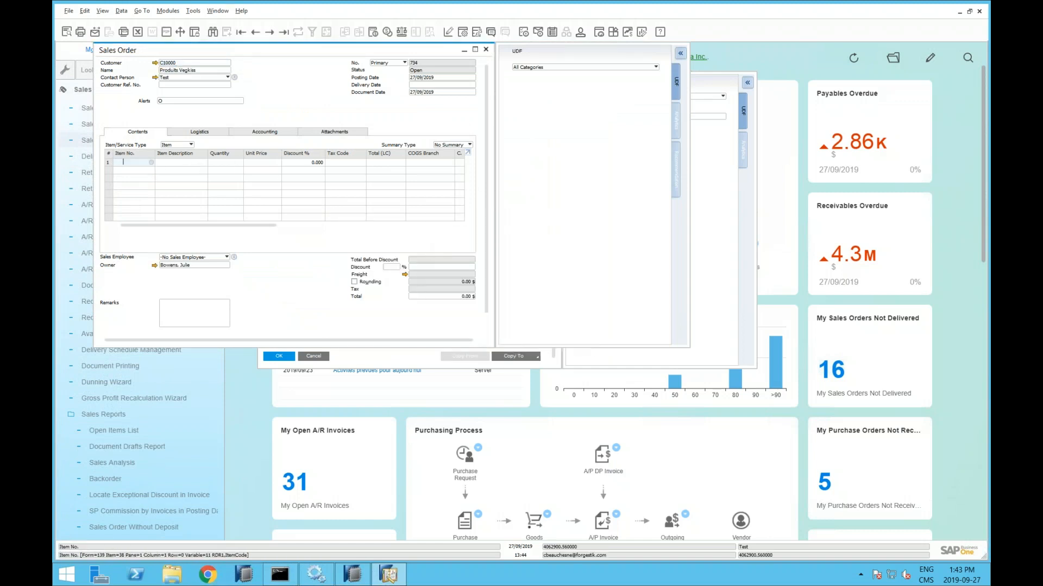
Add items A00001 through E00001, plus I00002 and I00005, to the sales order in one multiple selection from the item list.
left_click(151, 162)
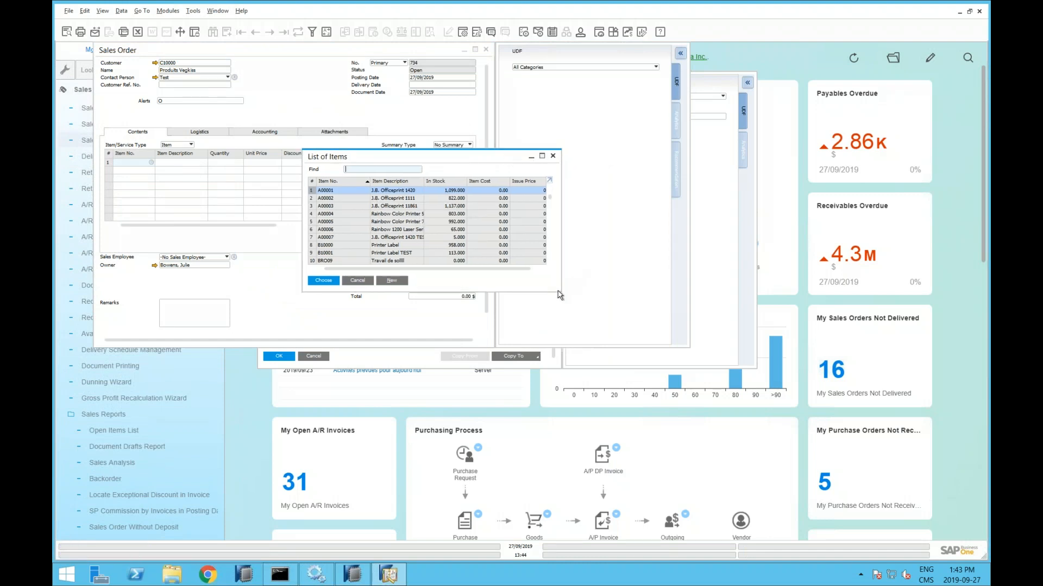
left_click_drag(558, 291, 626, 497)
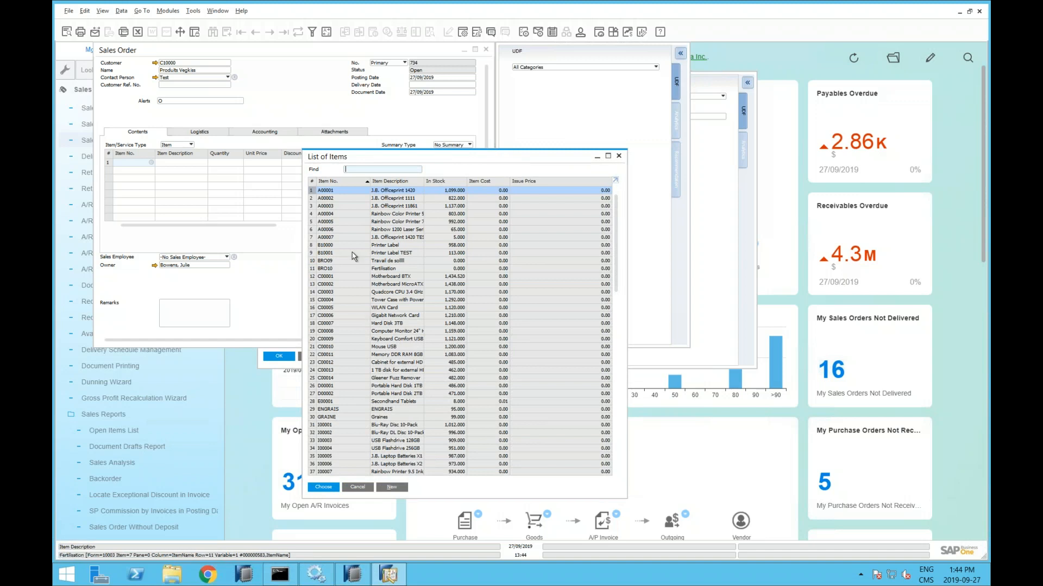
left_click(314, 402, "shift")
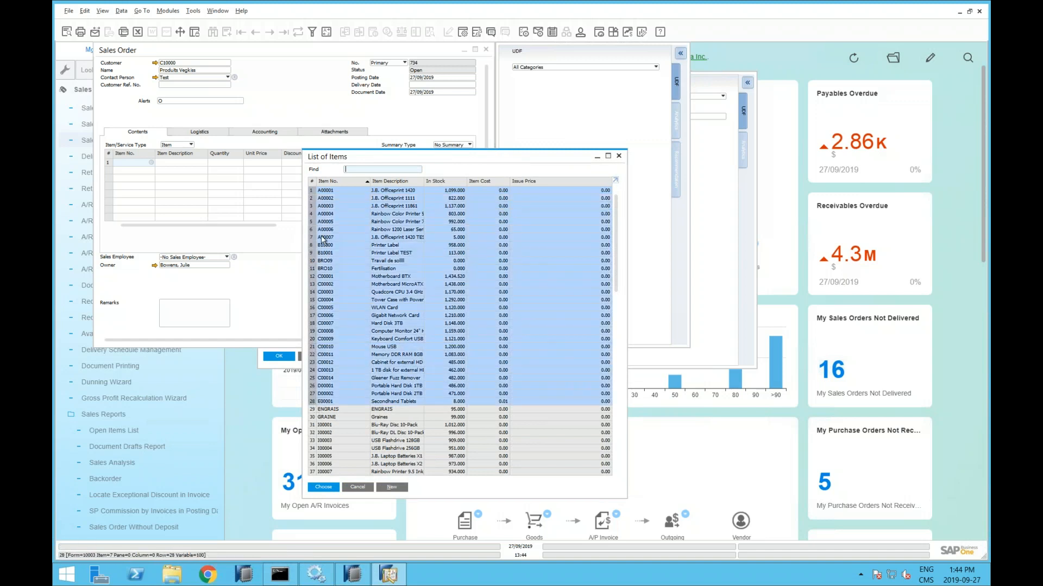
left_click(314, 433, "ctrl")
left_click(314, 457, "ctrl")
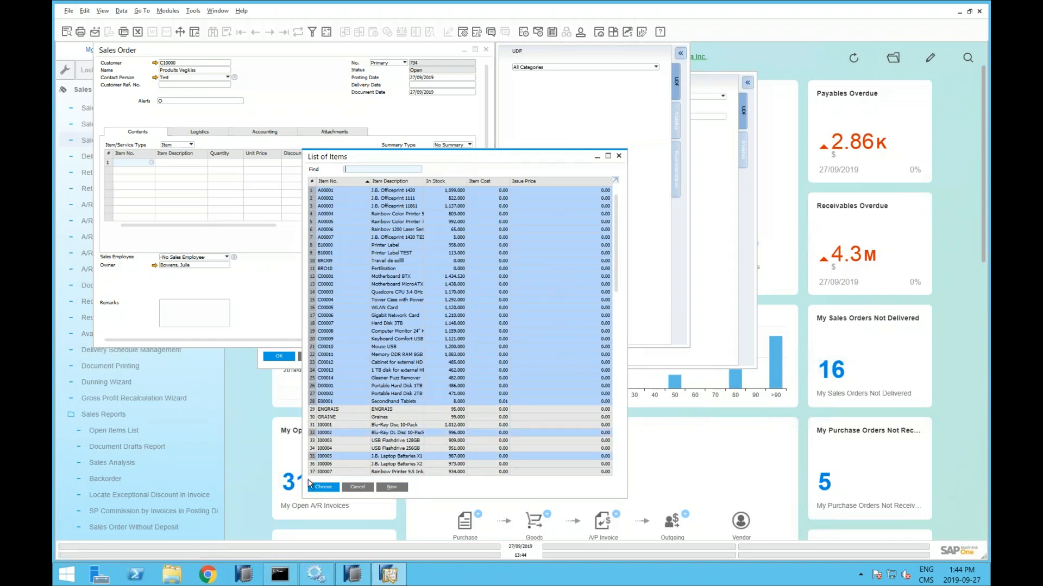
left_click(322, 488)
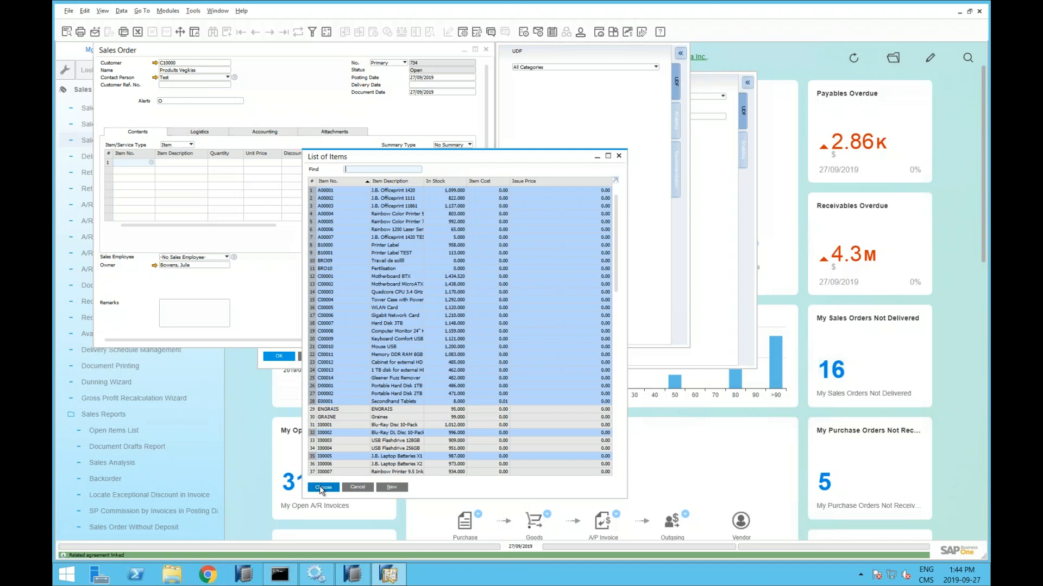
Maximize the sales order to examine its item rows, restore the window, and look through the rows in the smaller grid.
left_click(476, 50)
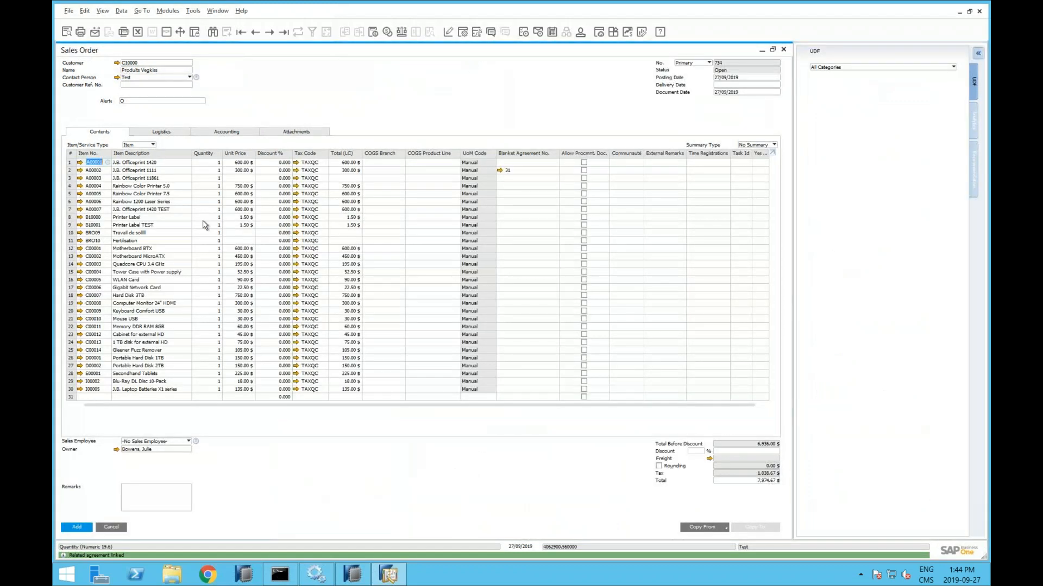
left_click(772, 50)
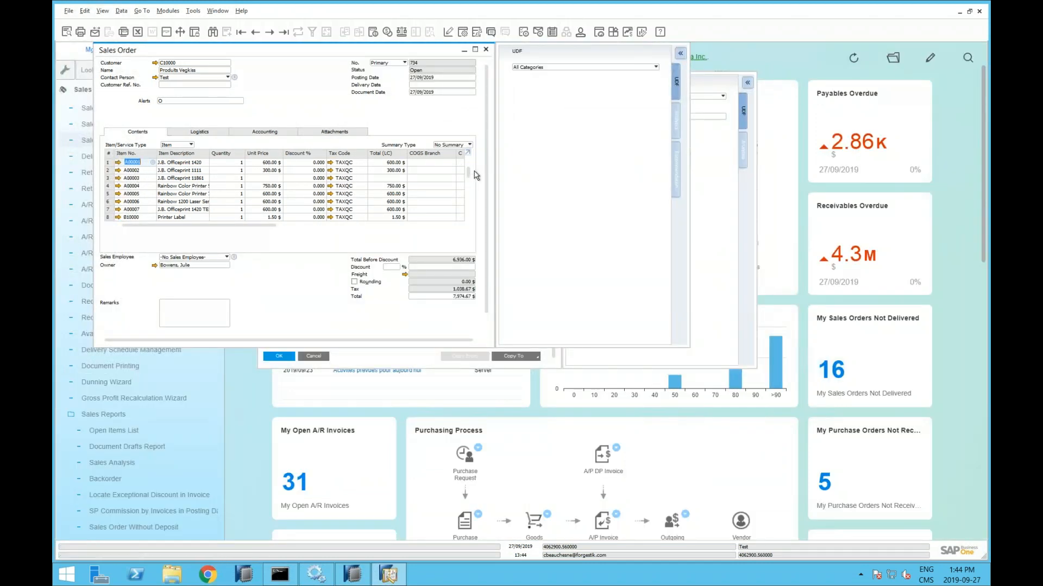
left_click_drag(470, 167, 463, 199)
scroll(467, 190, "up", 4)
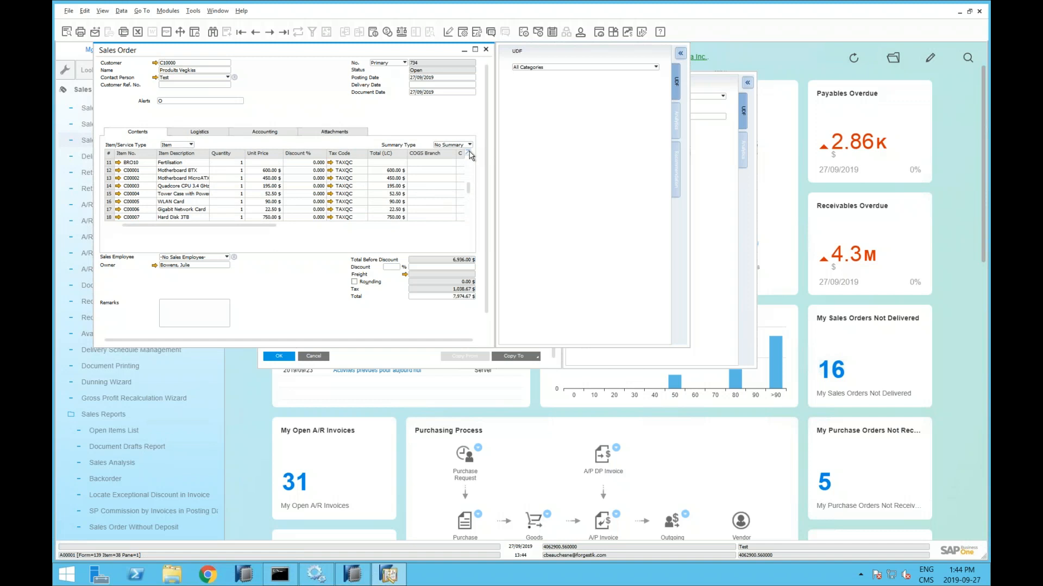
Expand the item grid to fill the sales order form, add item C00008 in row 31, and restore the grid.
left_click(468, 153)
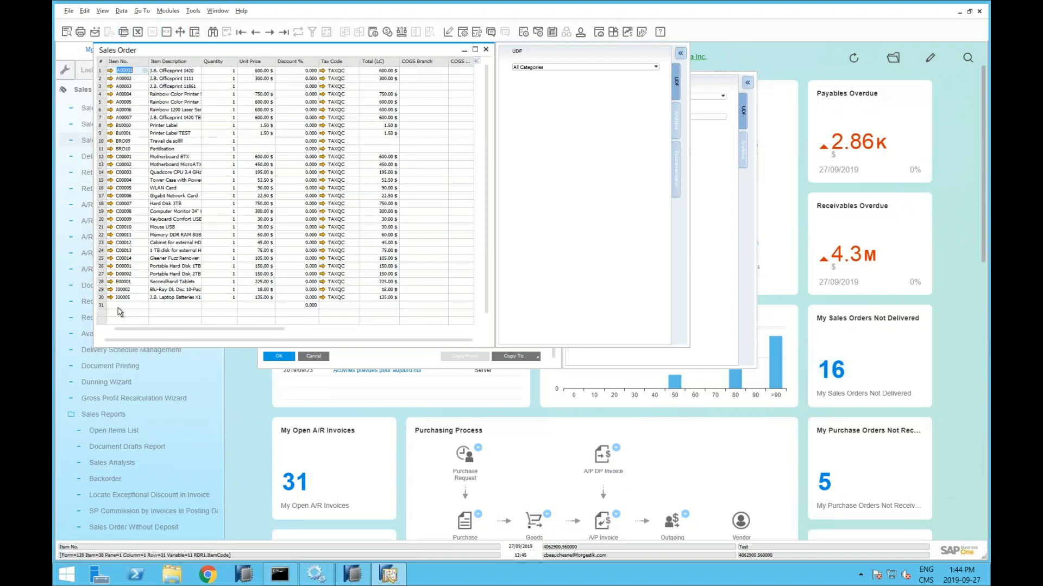
left_click(140, 307)
left_click(145, 306)
left_click(354, 327)
double_click(354, 327)
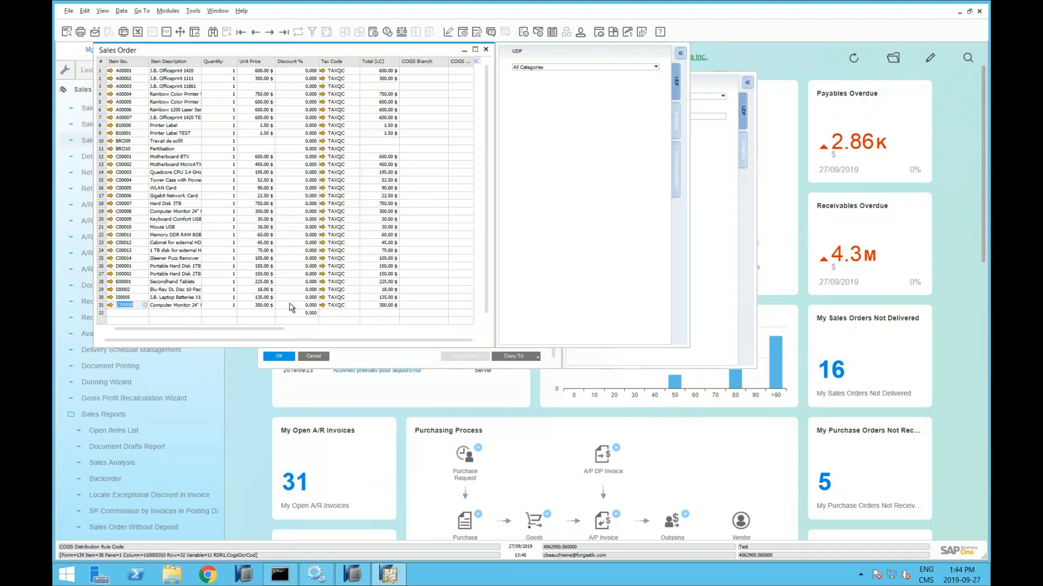
left_click(478, 61)
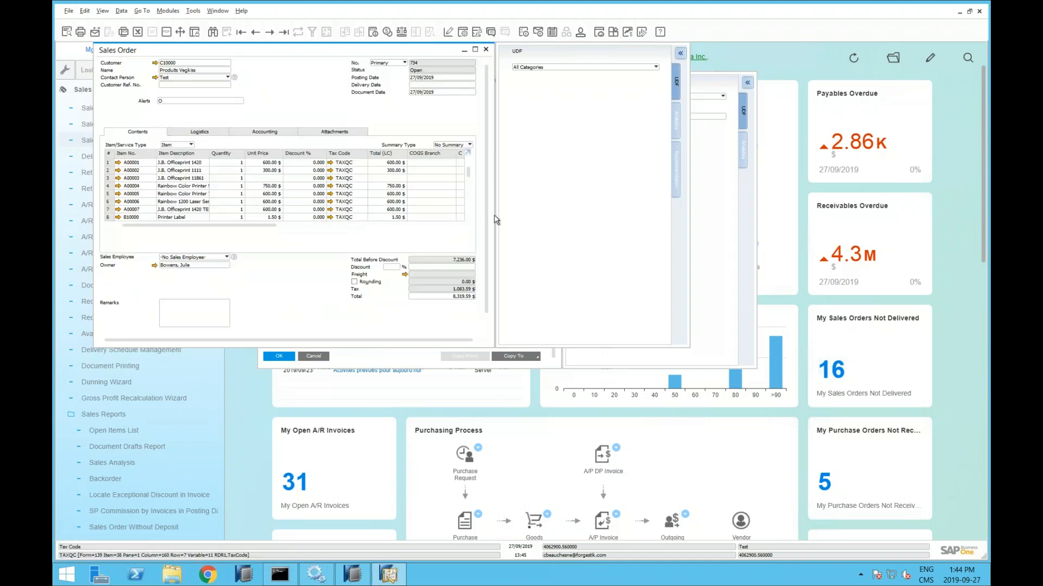
Examine the Last Prices report for item A00001 from its unit price in the sales order, and close the report.
scroll(485, 233, "down", 1)
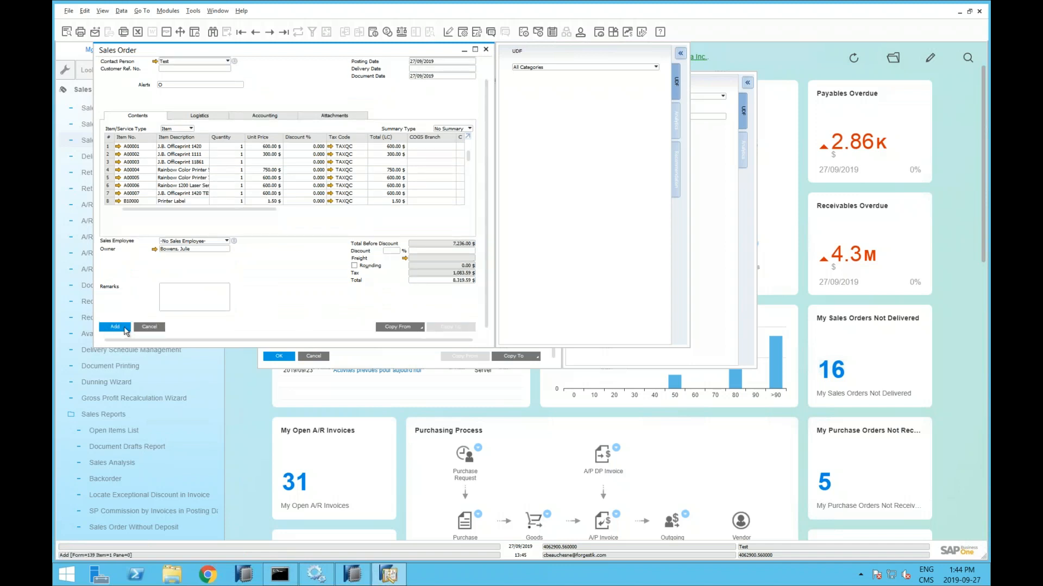
scroll(267, 241, "up", 1)
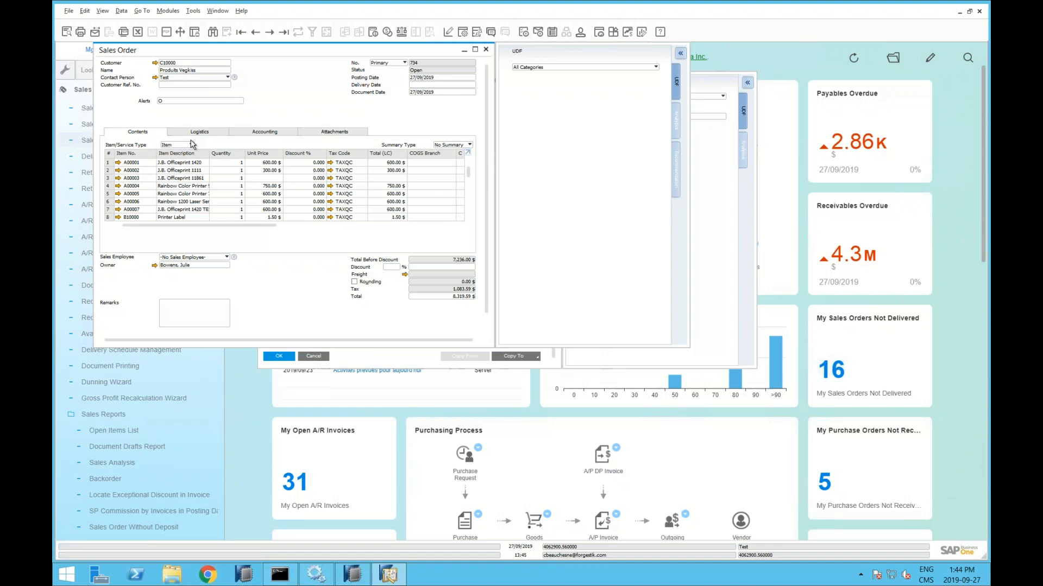
right_click(268, 164)
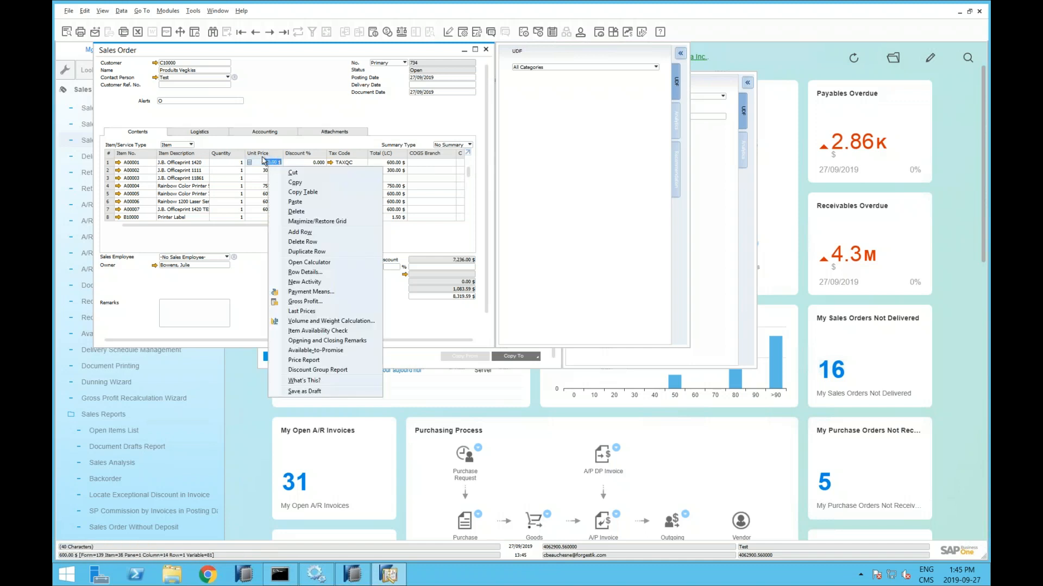
left_click(311, 313)
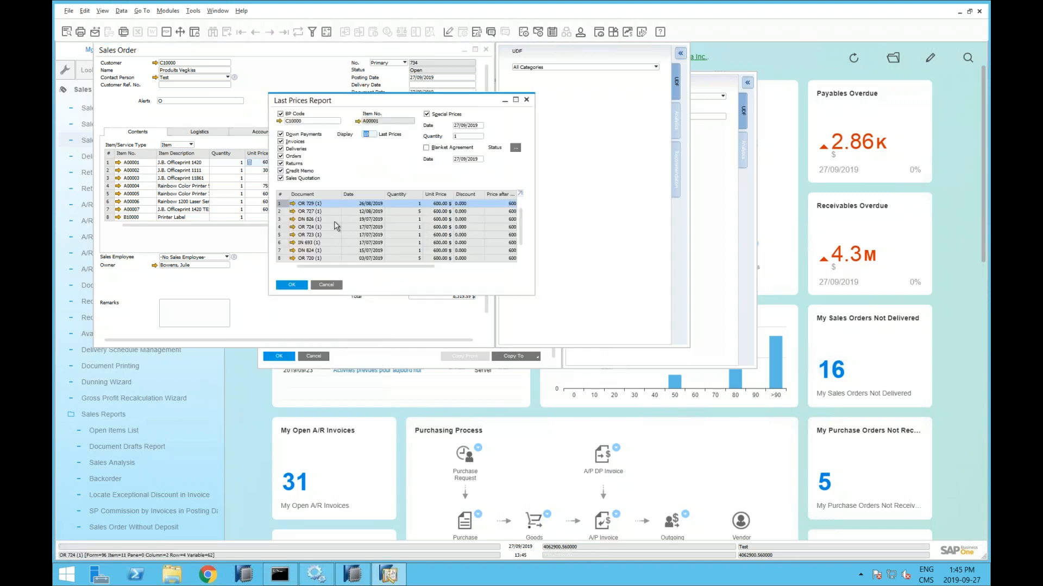
scroll(519, 230, "down", 2)
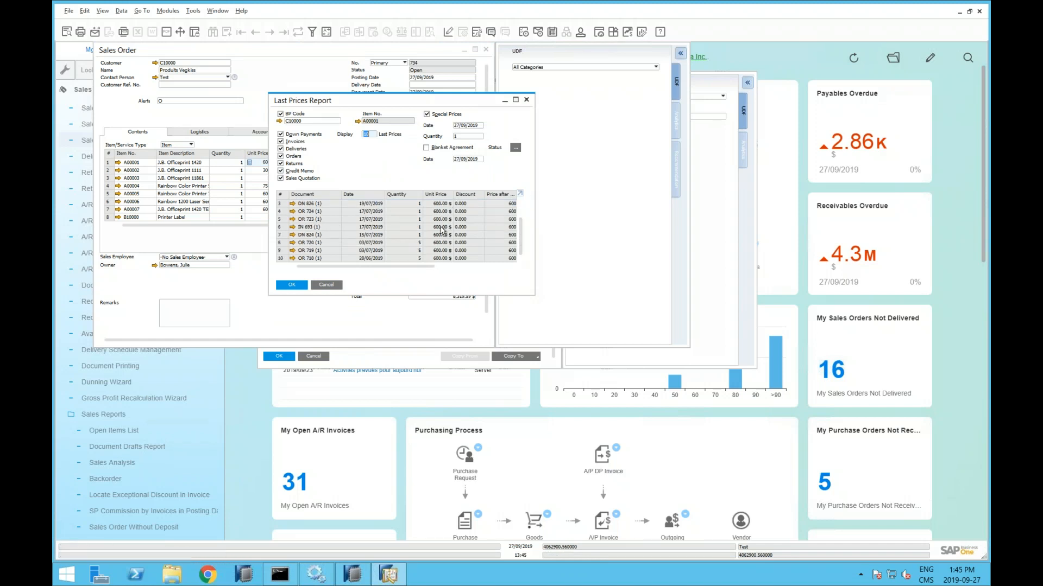
left_click(326, 285)
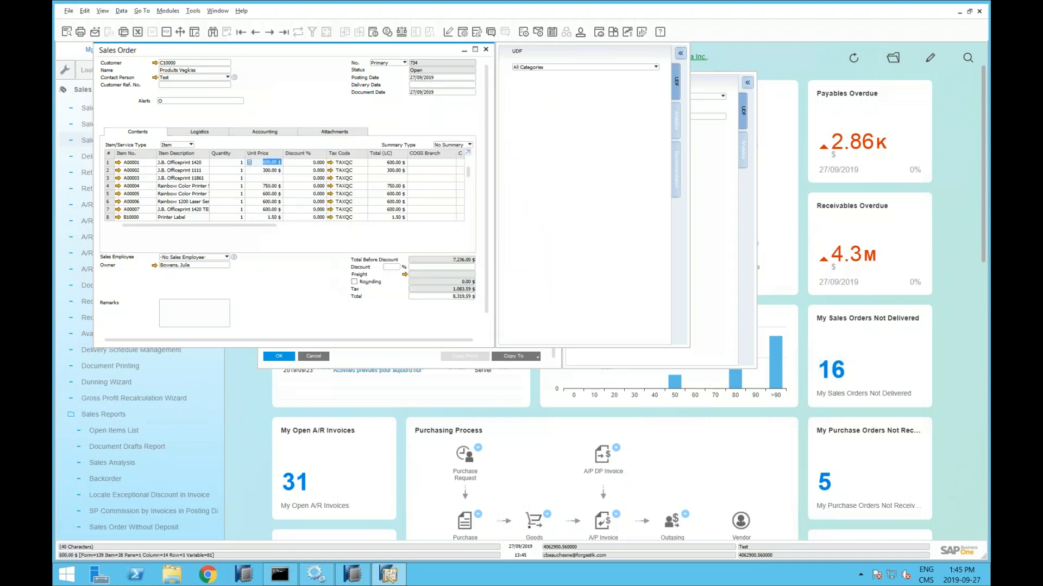
Apply the distributor price of 500.00 $ to item A00001 from its Price Report.
right_click(263, 165)
left_click(307, 361)
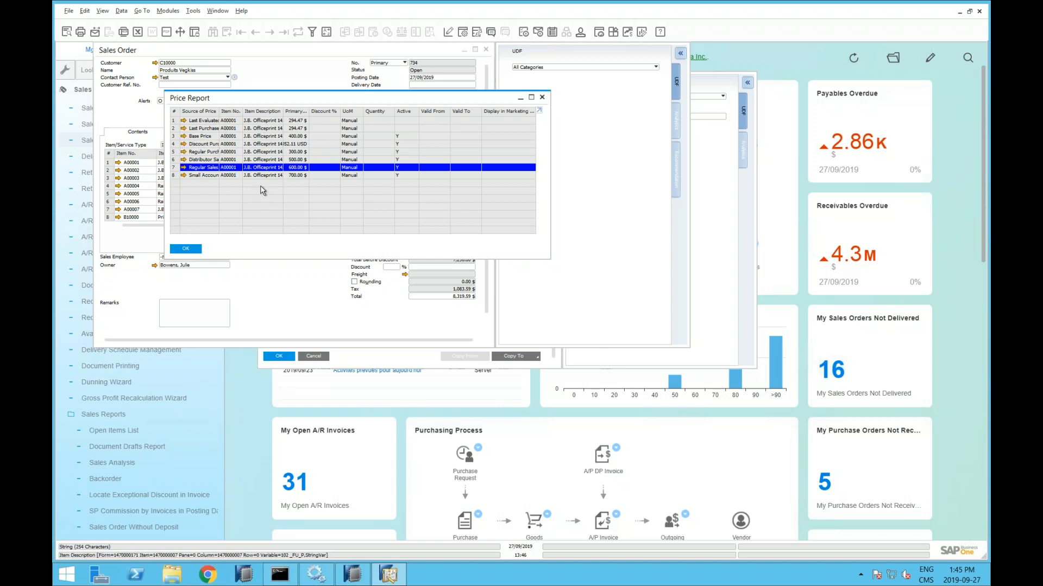
double_click(204, 159)
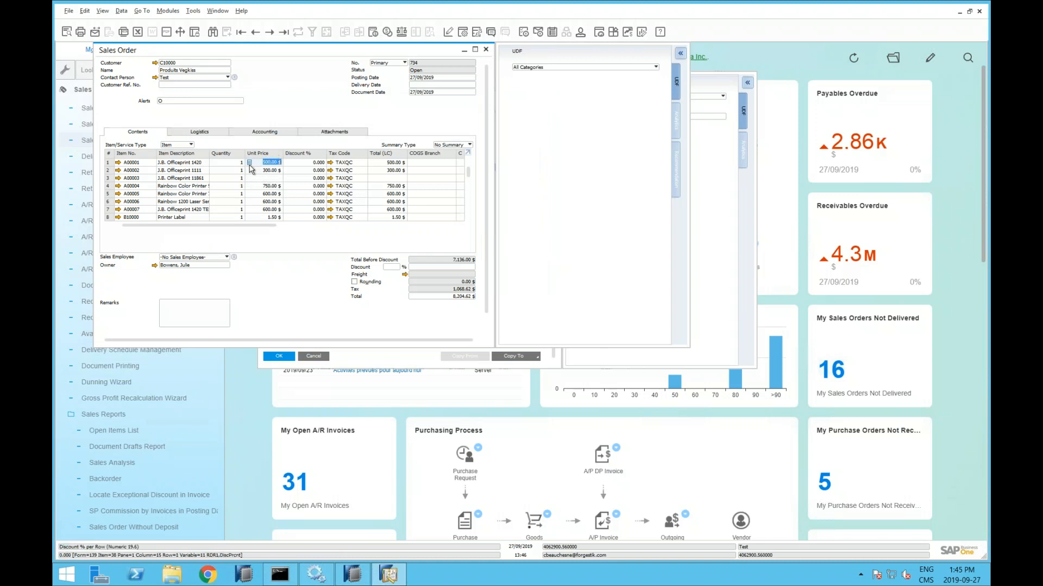
left_click(280, 178)
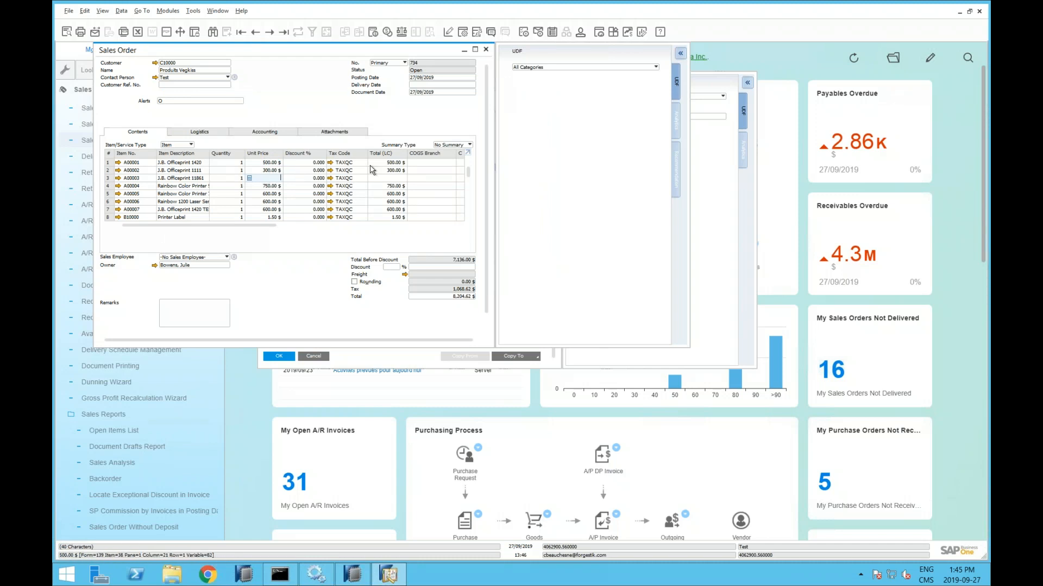
Review the Available-to-Promise inventory status of item A00001 down to its last entries and close the report.
right_click(231, 163)
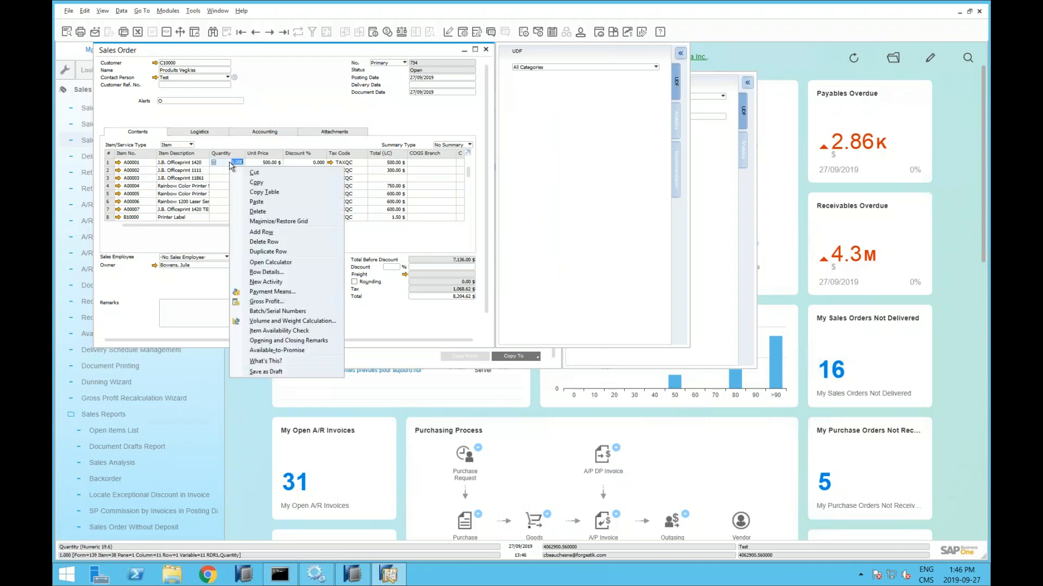
left_click(292, 351)
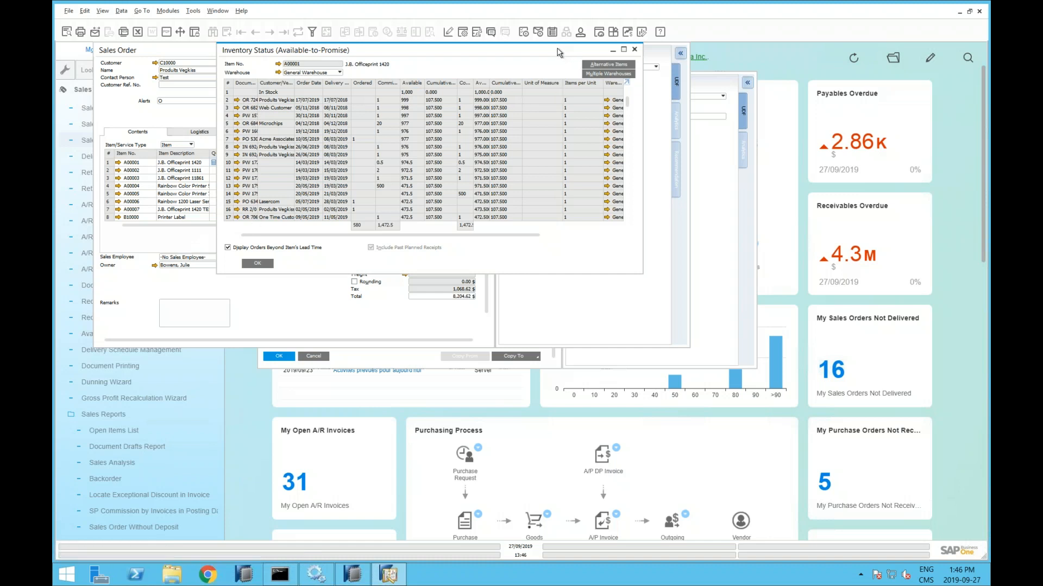
left_click_drag(558, 52, 589, 74)
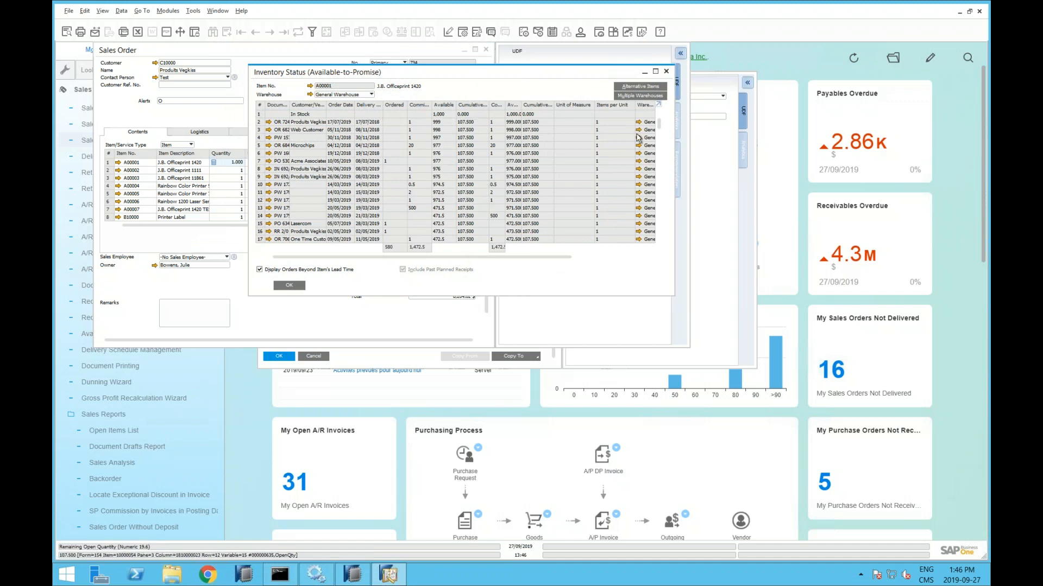
left_click_drag(659, 125, 658, 258)
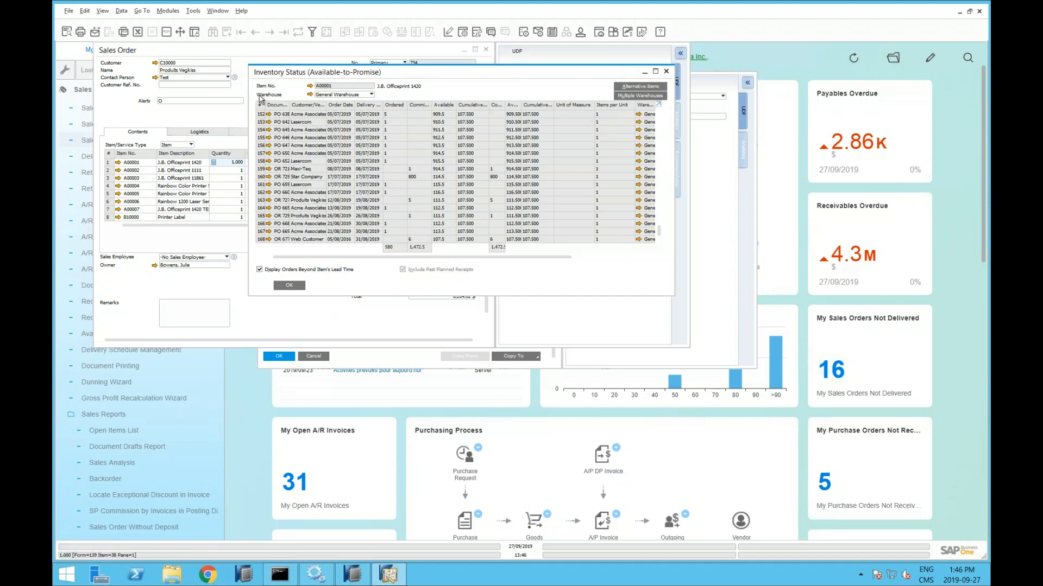
left_click(667, 74)
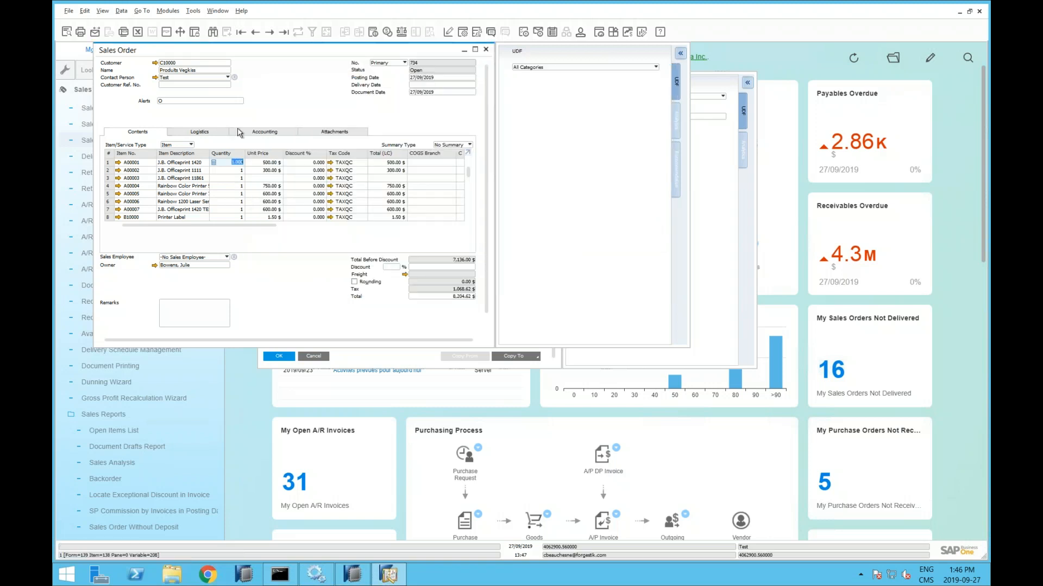
Move the sales order window aside, set the delivery date to 30/09/2019, and update the existing rows with that date.
left_click_drag(243, 50, 343, 75)
left_click(519, 105)
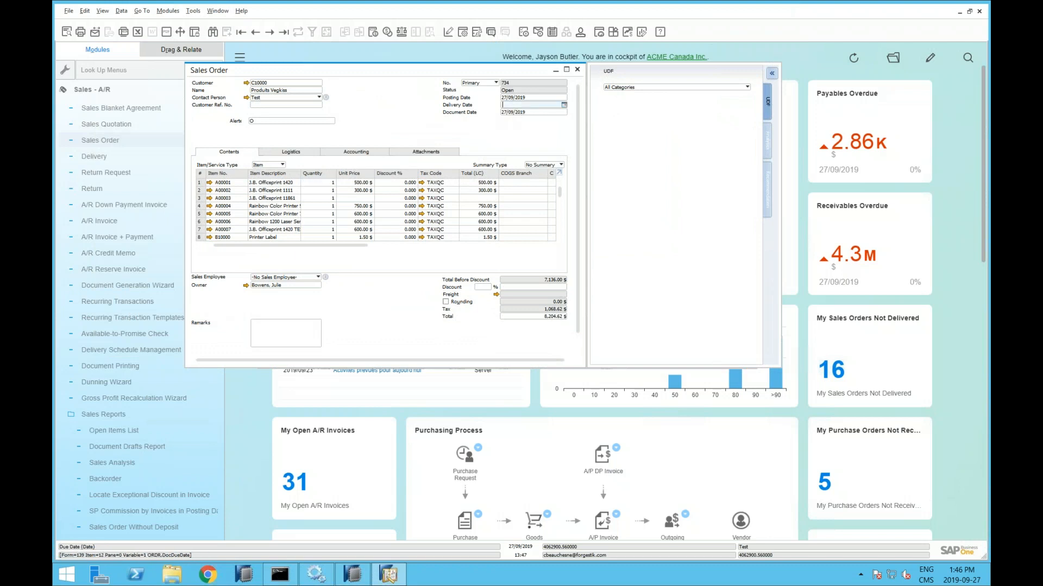
type("30")
key("Tab")
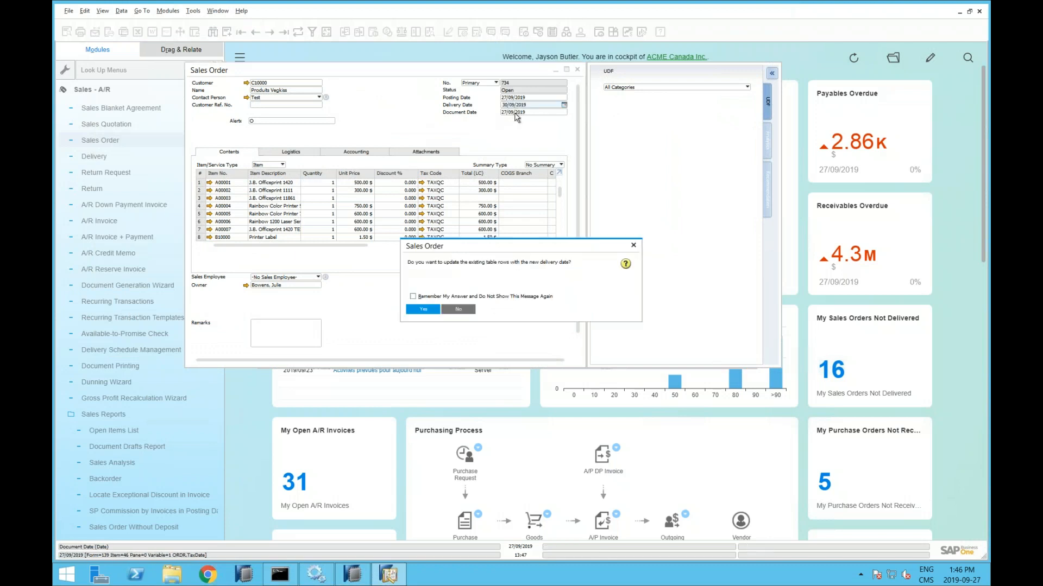
left_click(422, 309)
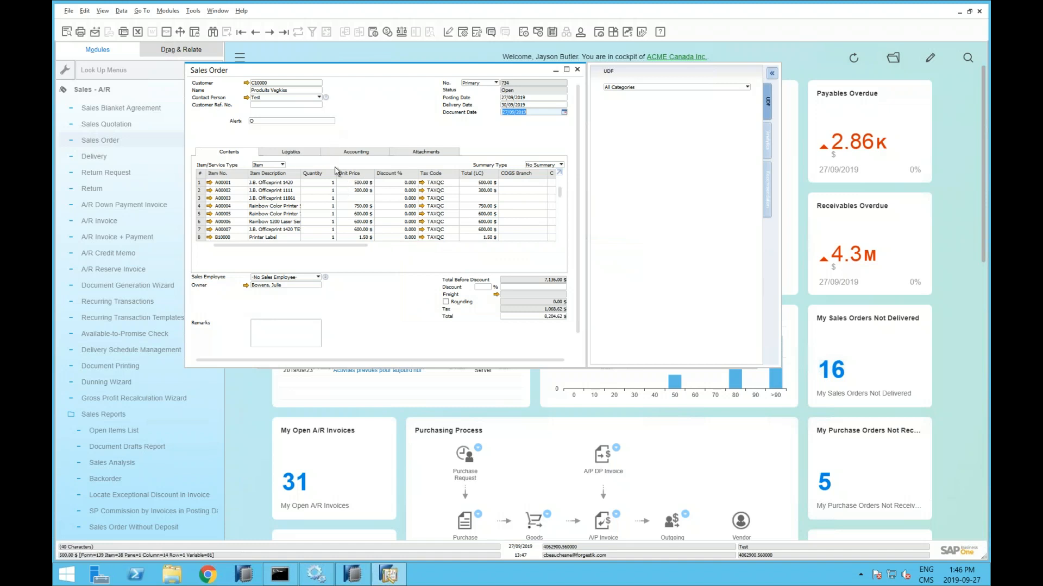
right_click(343, 141)
left_click(303, 153)
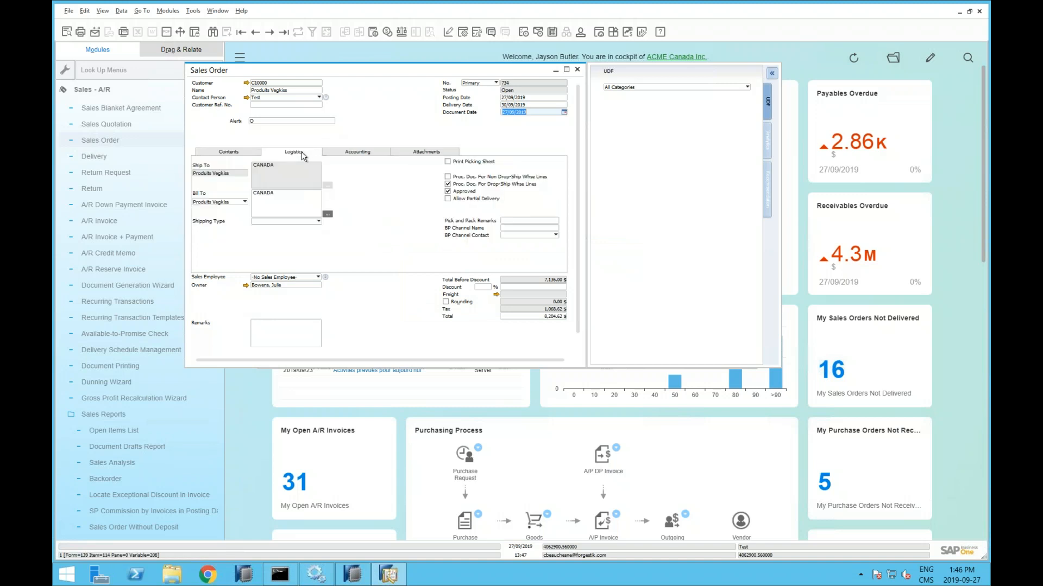
left_click(235, 155)
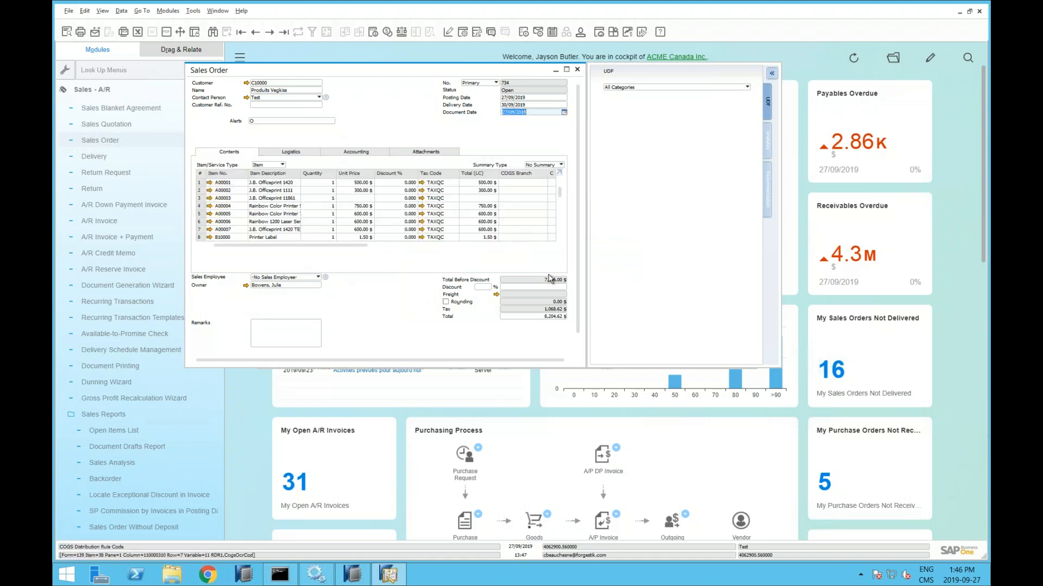
scroll(581, 329, "down", 1)
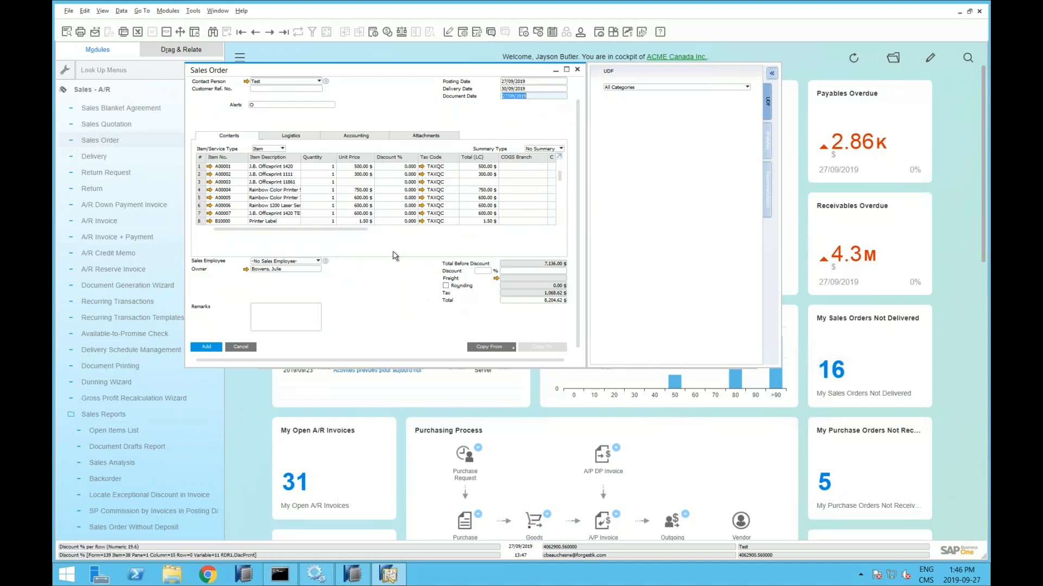
right_click(389, 176)
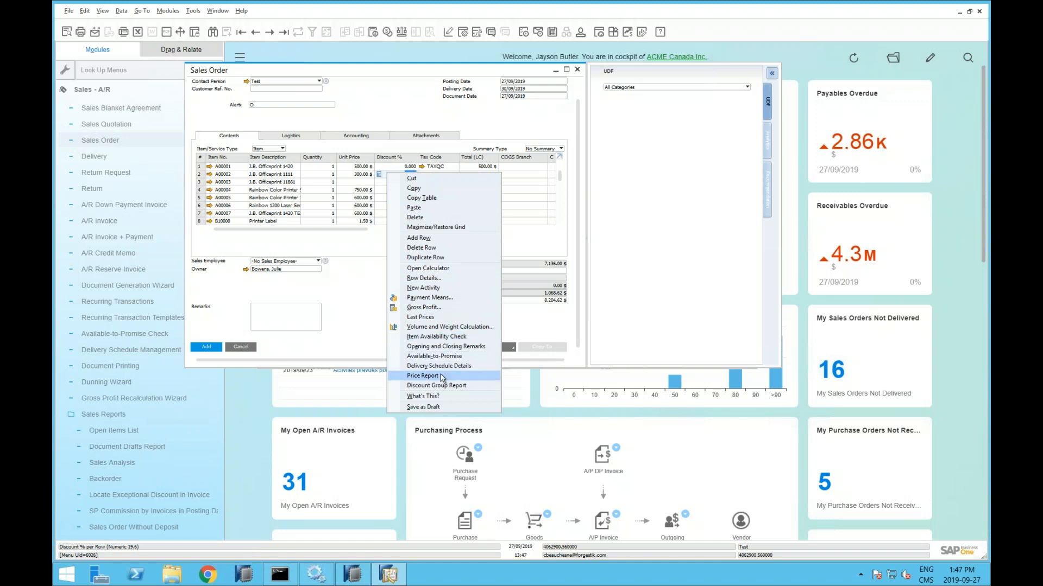
right_click(314, 170)
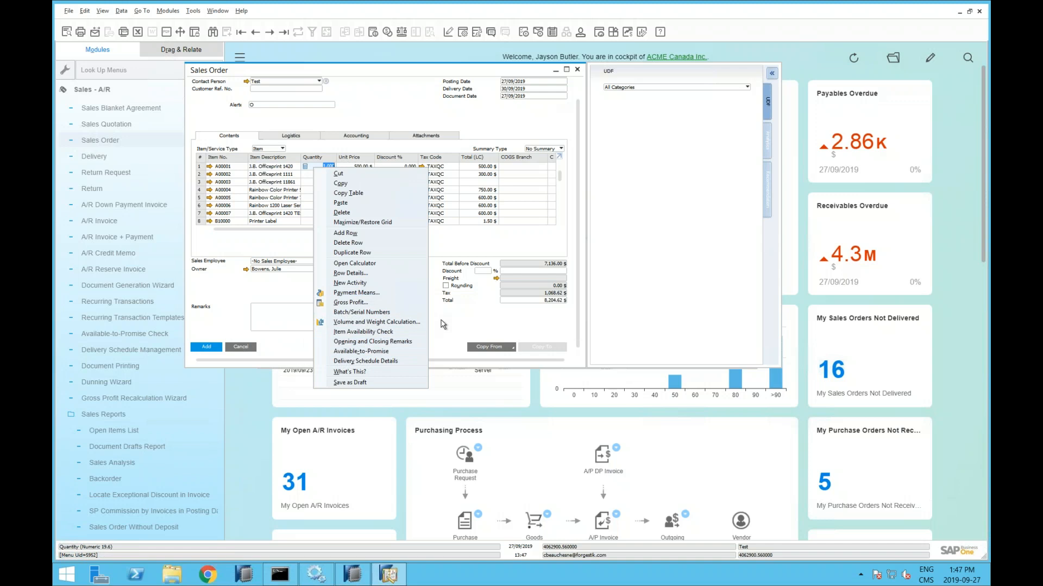
left_click(444, 248)
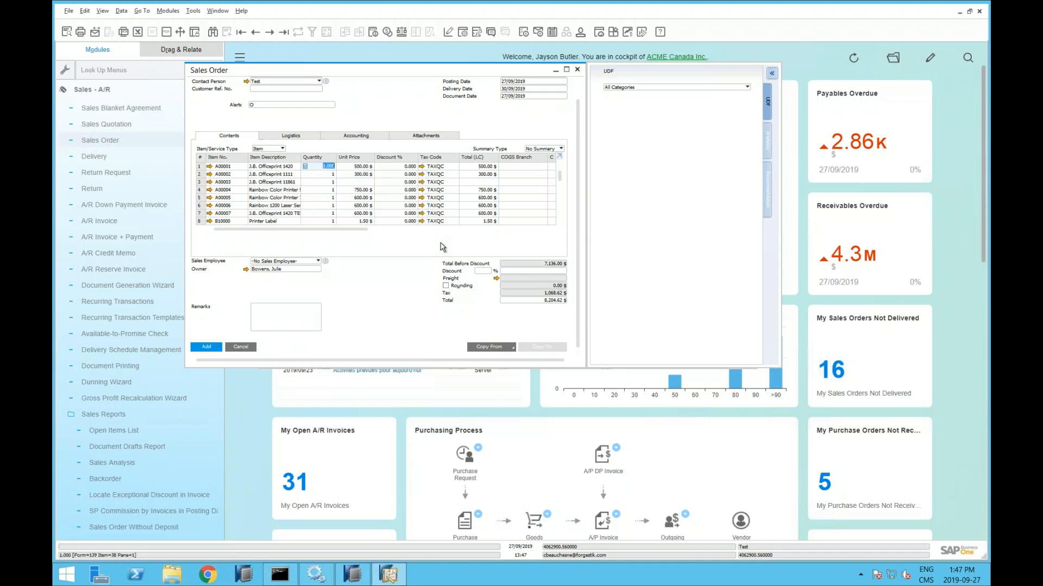
Enable Proc. Doc. For Non Drop-Ship Whse Lines in the logistics settings, update the existing rows, and return to the item rows.
left_click(290, 140)
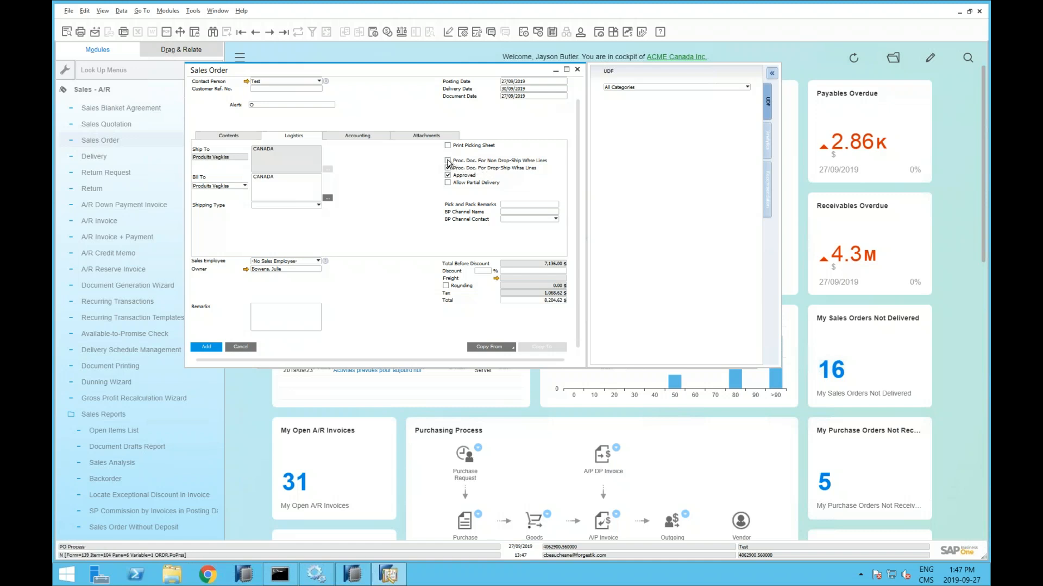
left_click(448, 162)
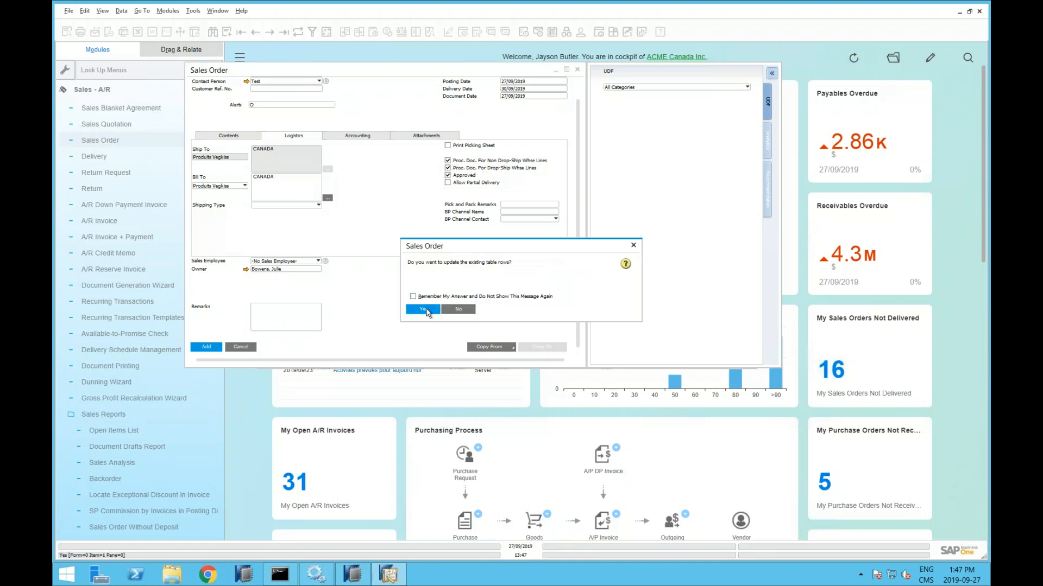
left_click(424, 309)
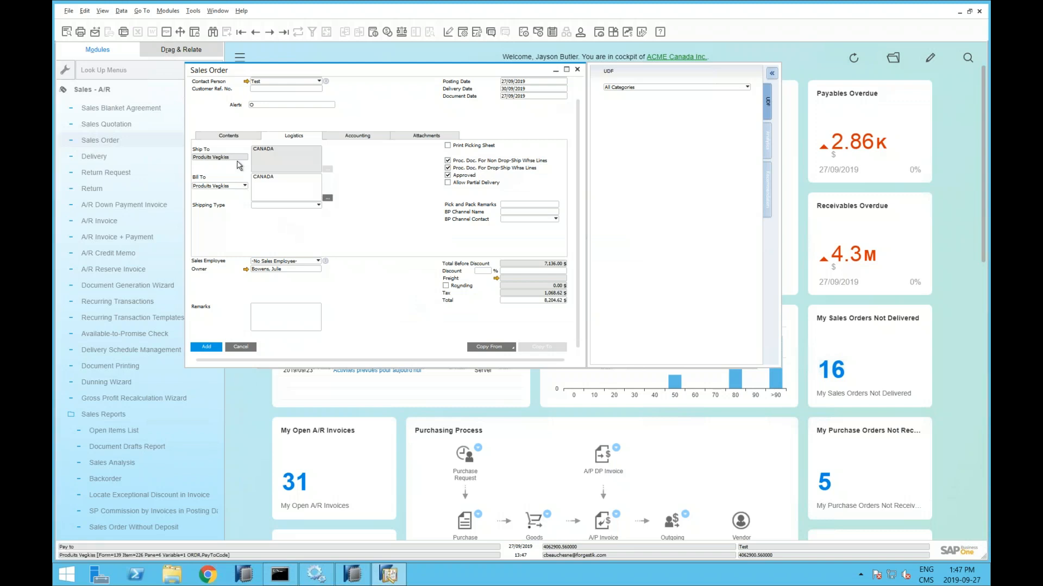
left_click(229, 139)
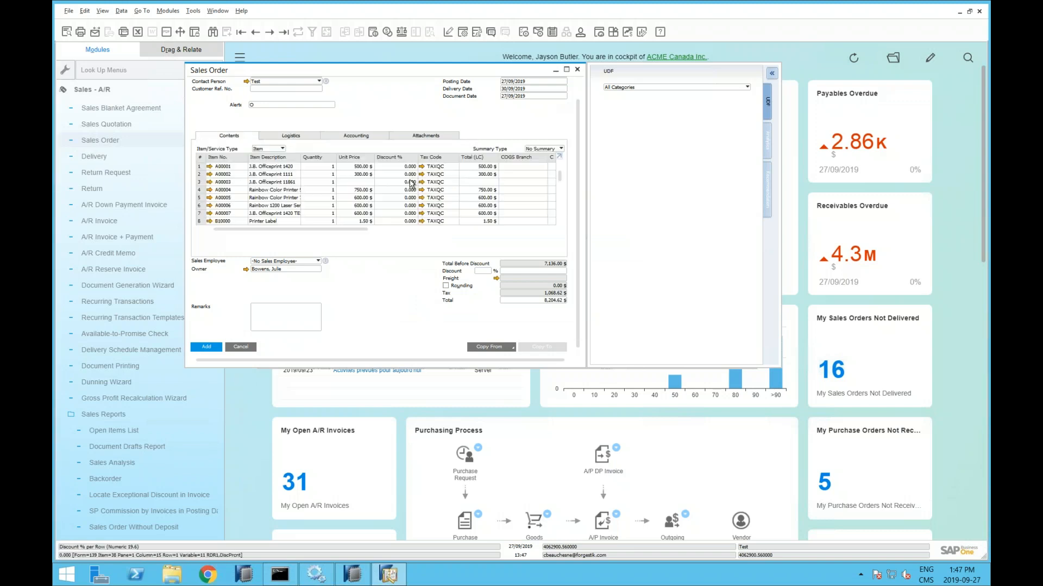
Try adding the sales order, and continue past the Delivery Schedule Details of item A00002 without confirming a delivery date.
mouse_move(337, 230)
left_mouse_down()
mouse_move(494, 244)
mouse_move(320, 236)
left_mouse_up()
left_click(210, 350)
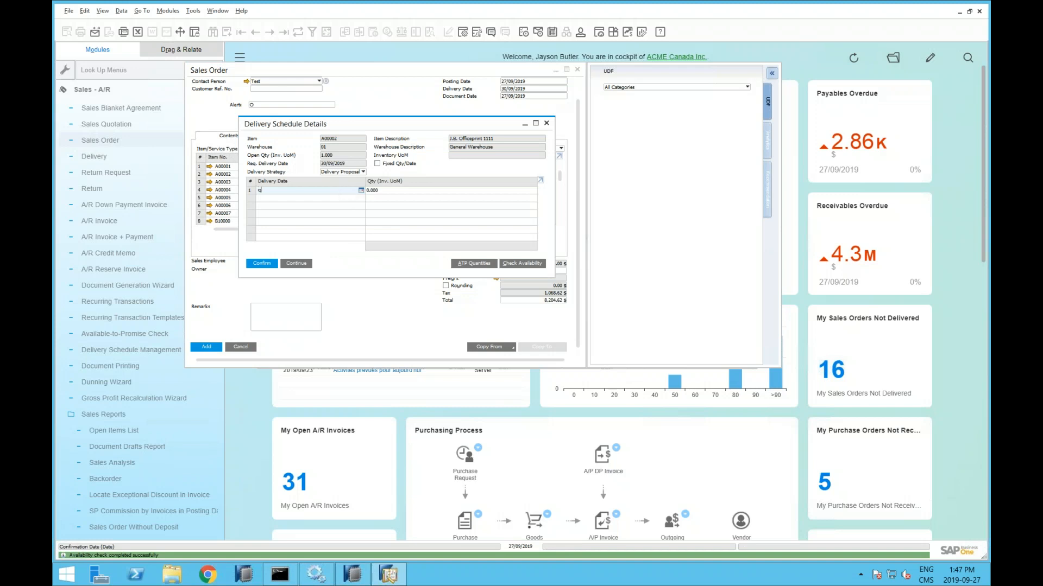
left_click(386, 191)
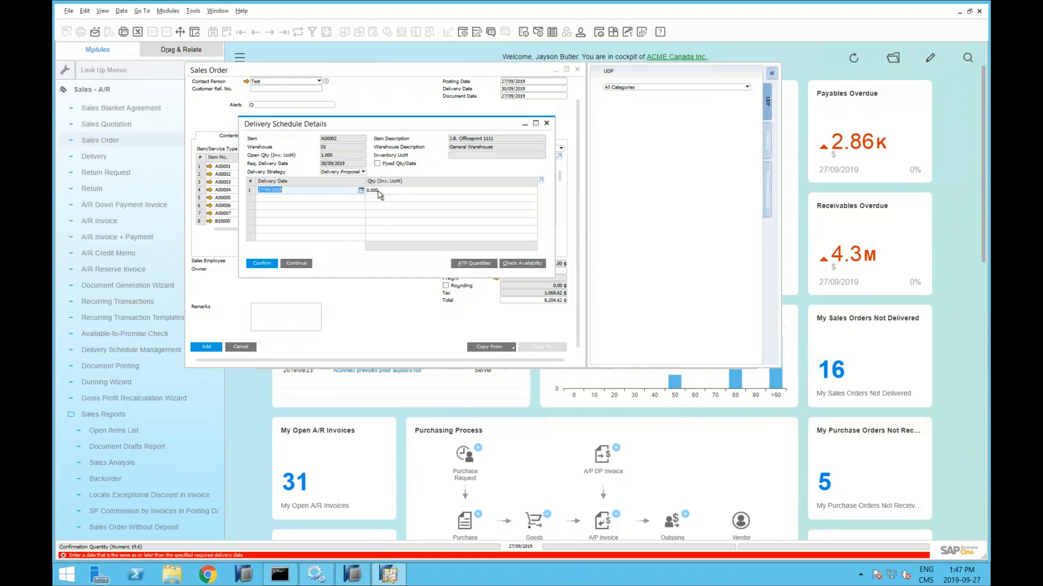
left_click(297, 264)
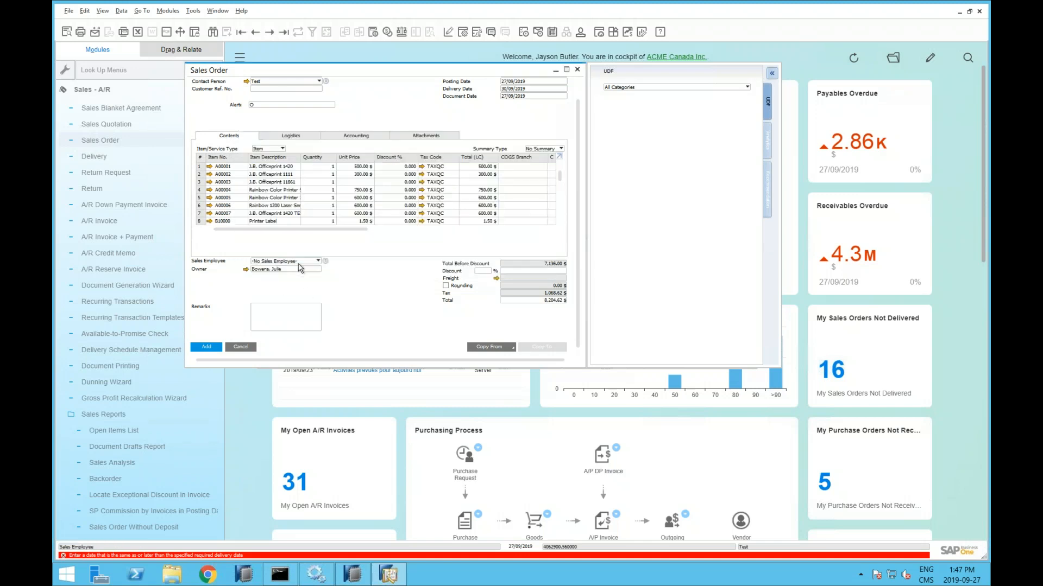
Resume adding the sales order, continuing past the Delivery Schedule Details of items A00005, A00006, A00007 and the following item.
left_click(213, 350)
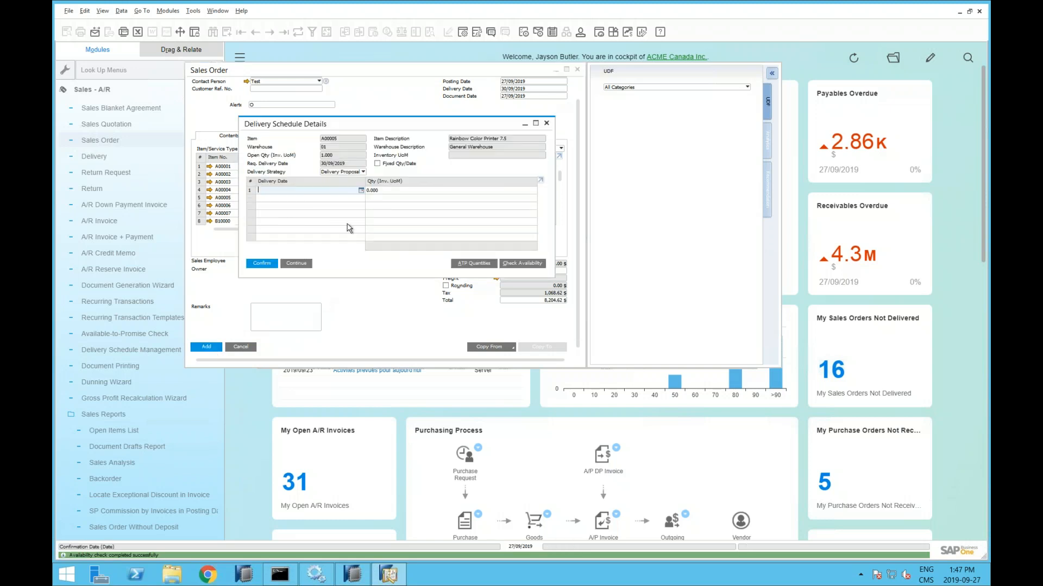
left_click(296, 264)
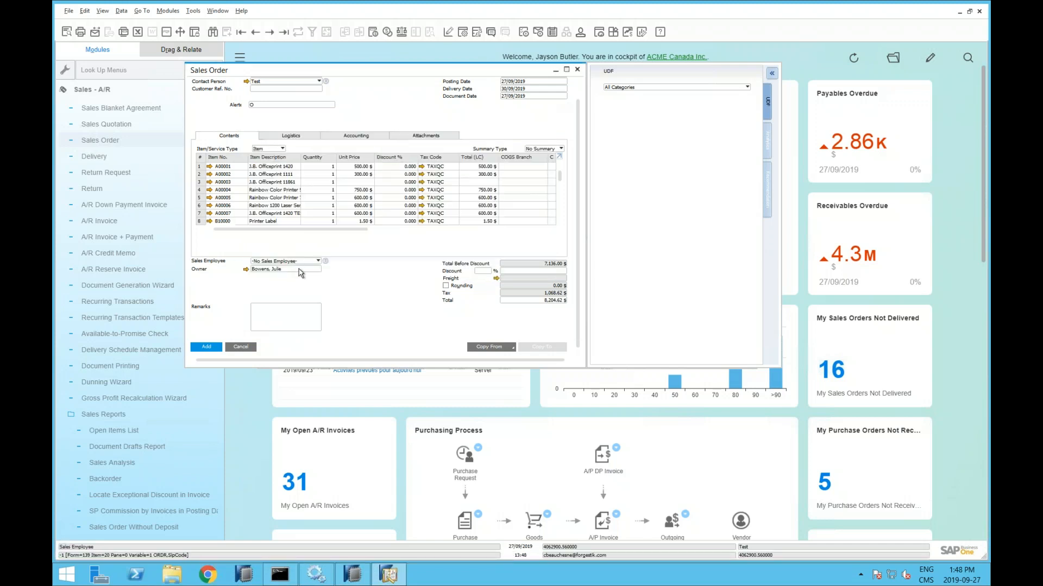
left_click(211, 347)
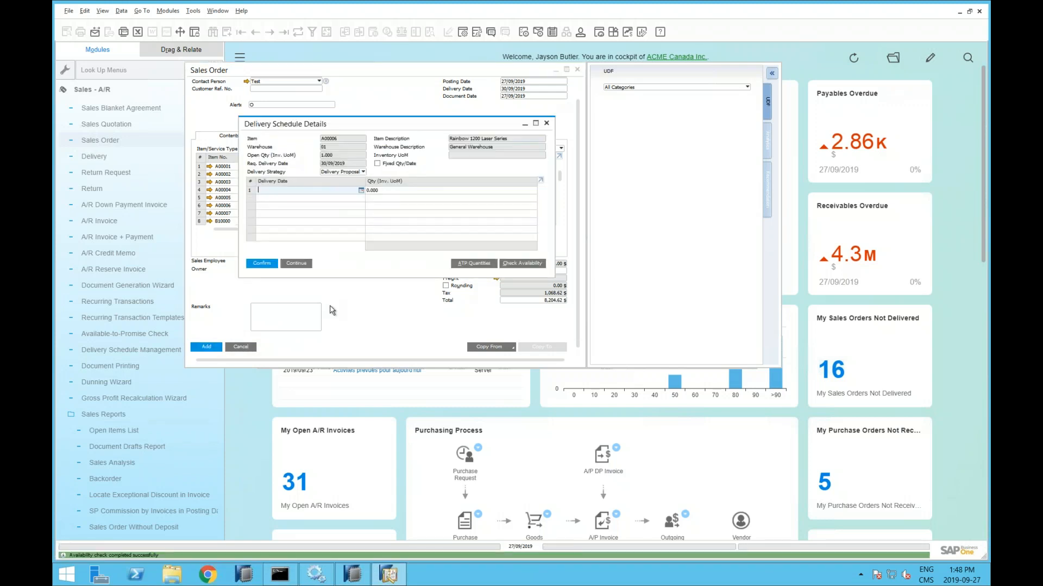
left_click(297, 265)
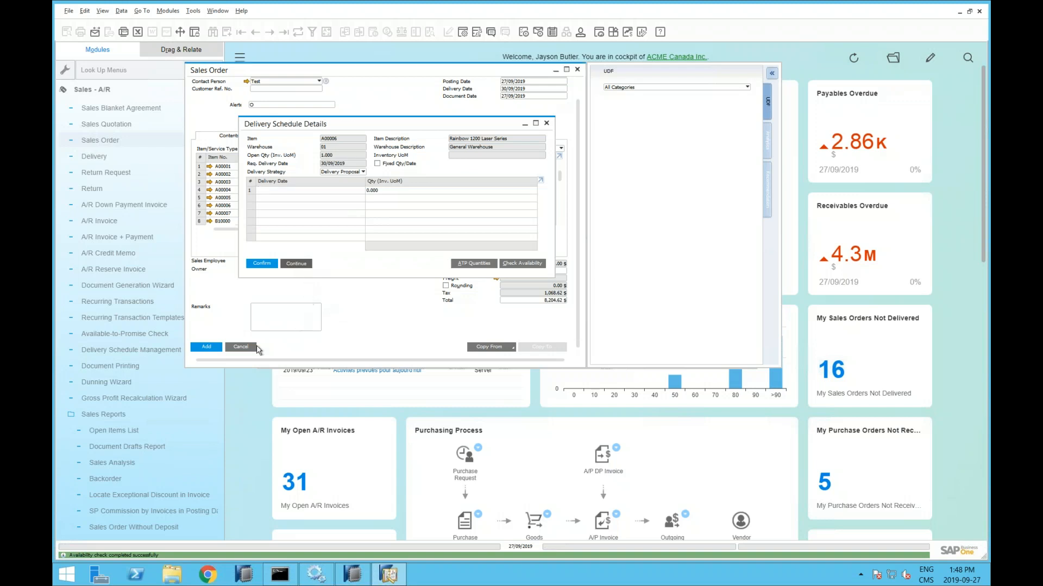
left_click(210, 347)
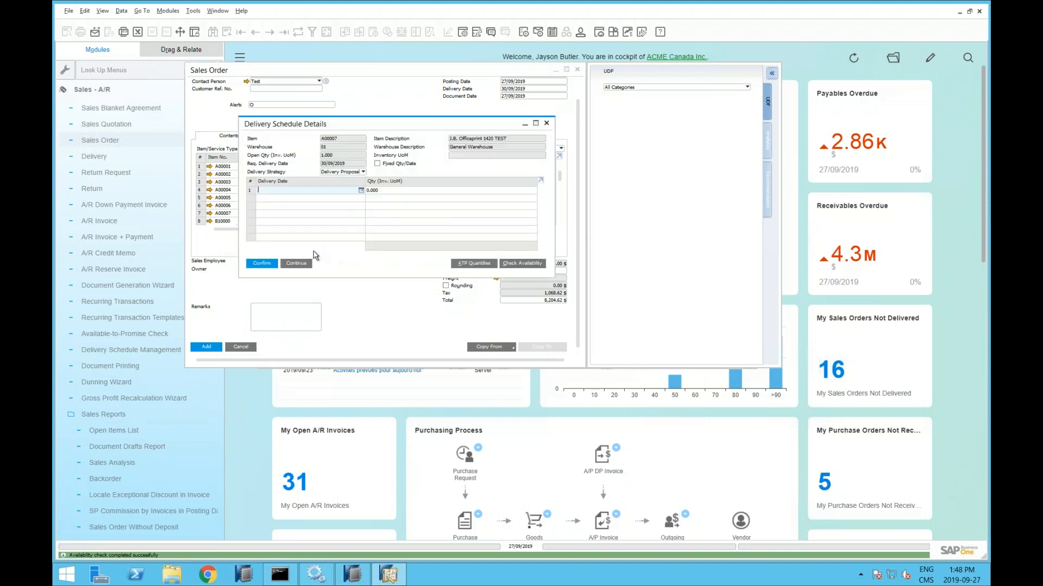
left_click(296, 263)
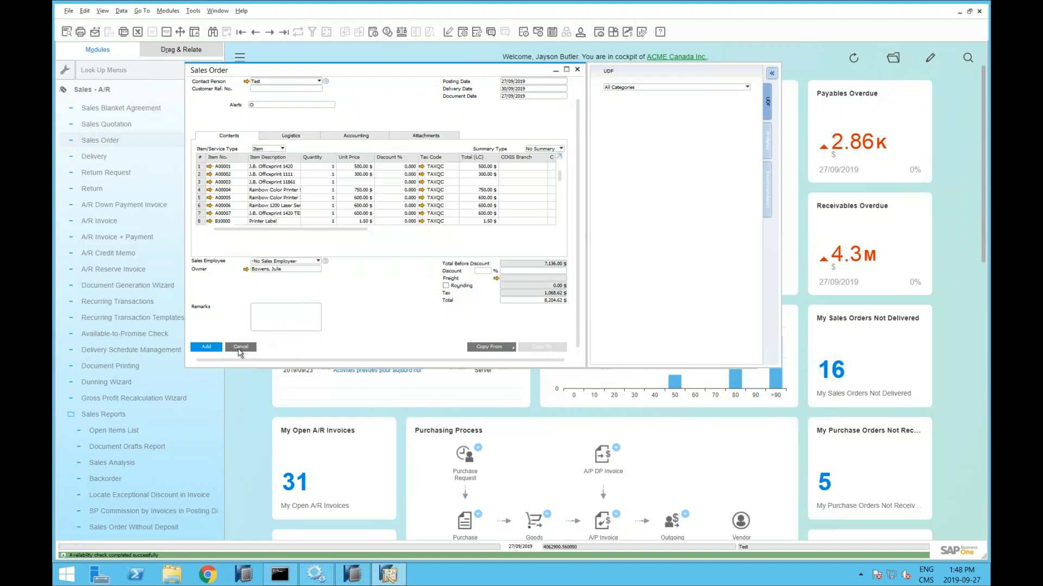
left_click(207, 348)
left_click(304, 264)
left_click(157, 188)
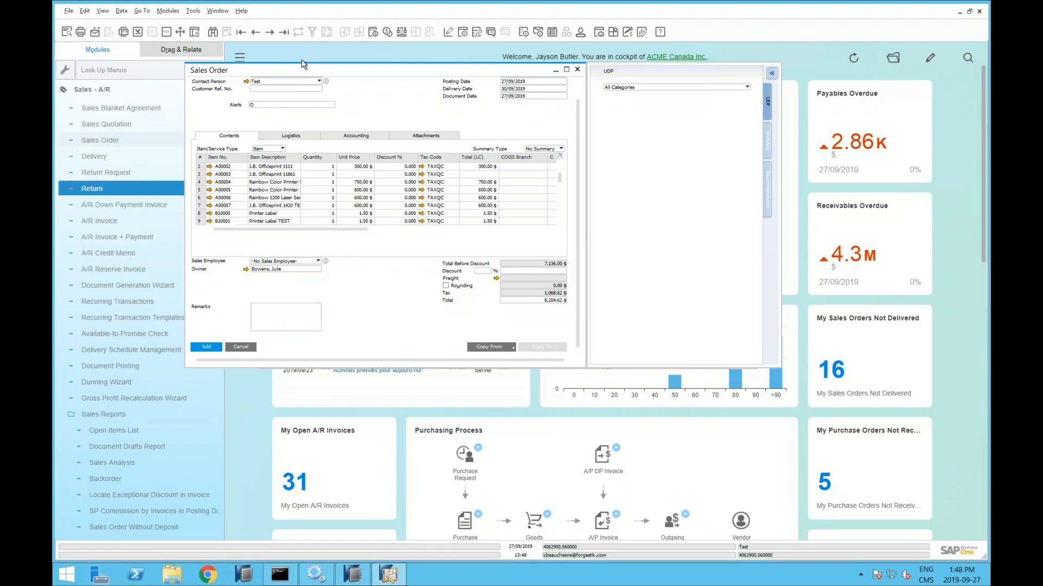
Move the sales order window aside and delete all item rows from row 6, item A00006, onward.
left_click_drag(301, 70, 381, 63)
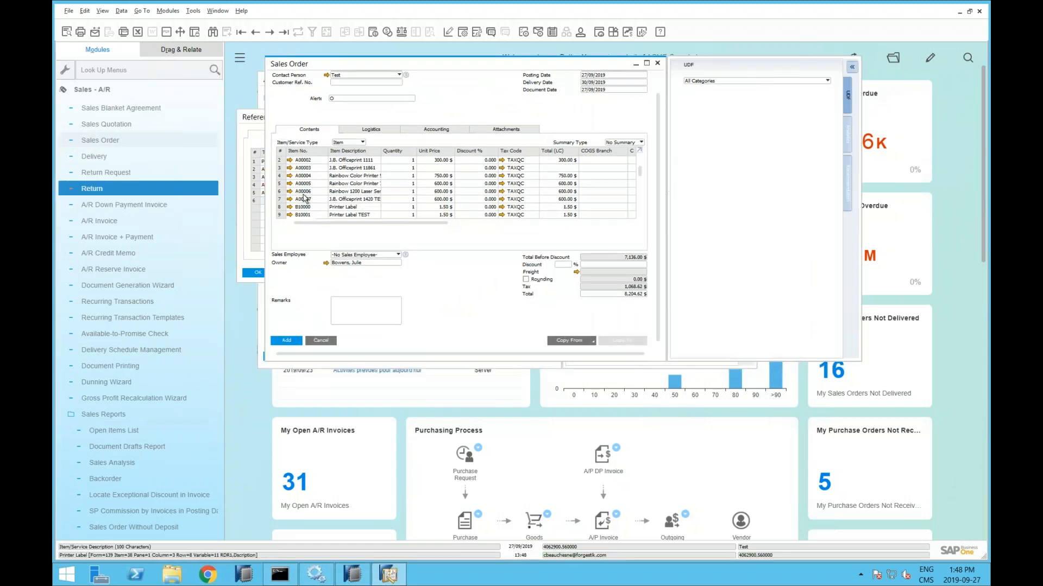
left_click(280, 192)
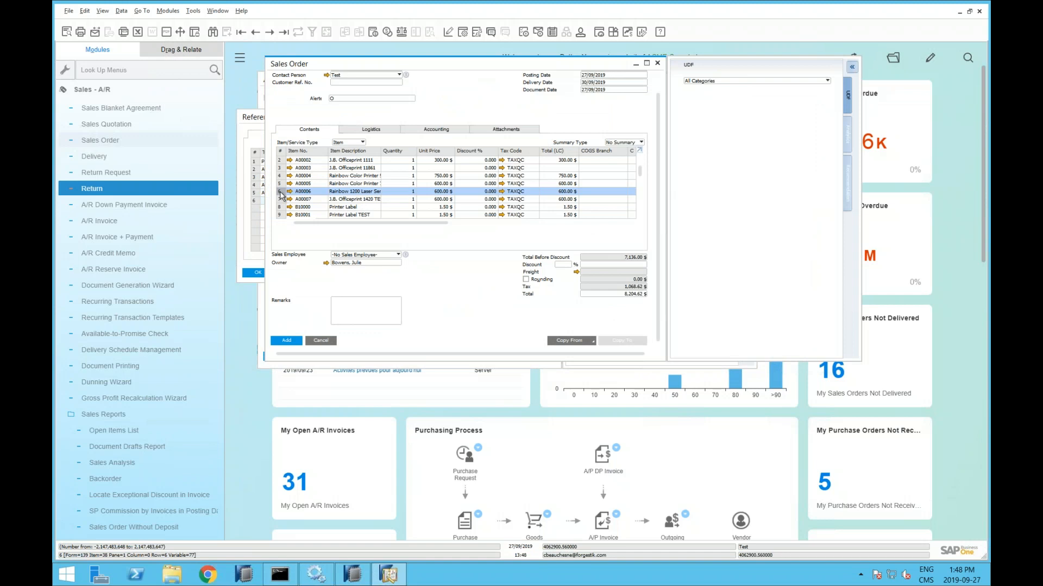
key("ctrl+k")
key("ctrl+k")
key("ctrl+k")
key("ctrl+k")
key("ctrl+k")
key("ctrl+k")
key("ctrl+k")
key("ctrl+k")
key("ctrl+k")
key("ctrl+k")
key("ctrl+k")
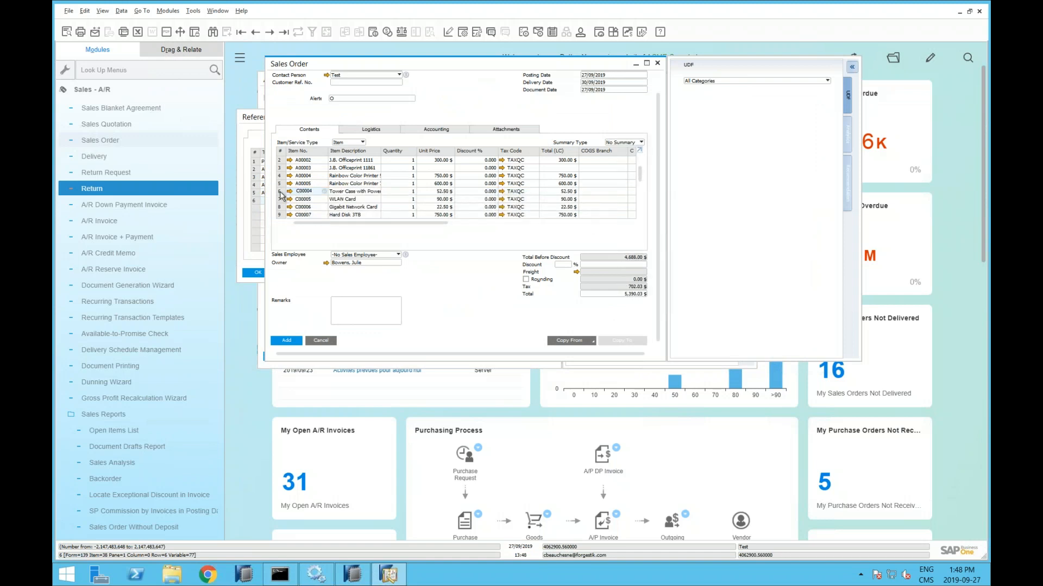
key("ctrl+k")
key("ctrl+k")
key("ctrl+k")
key("ctrl+k")
key("ctrl+k")
key("ctrl+k")
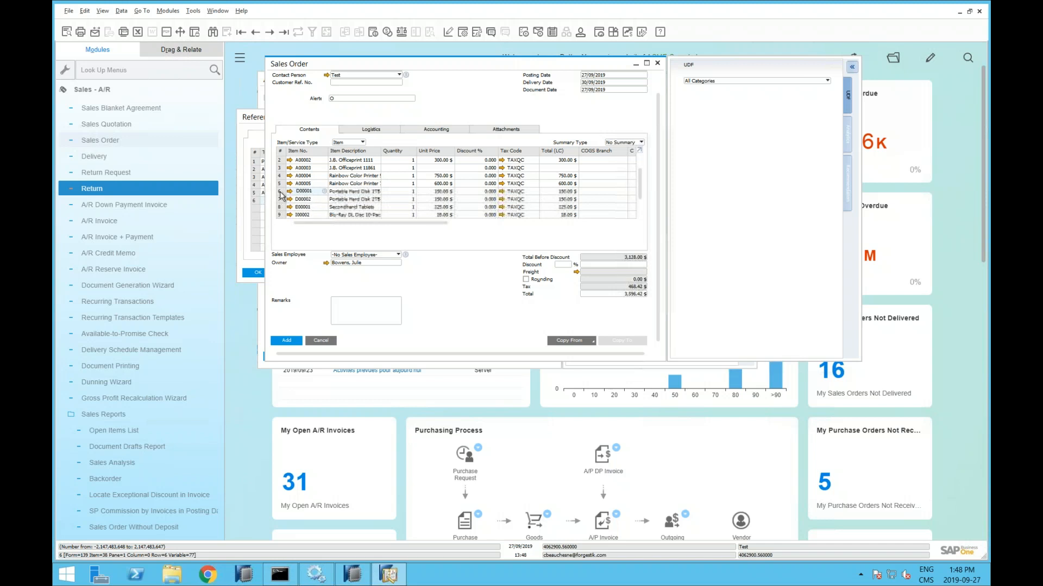
key("ctrl+k")
key("ctrl+k")
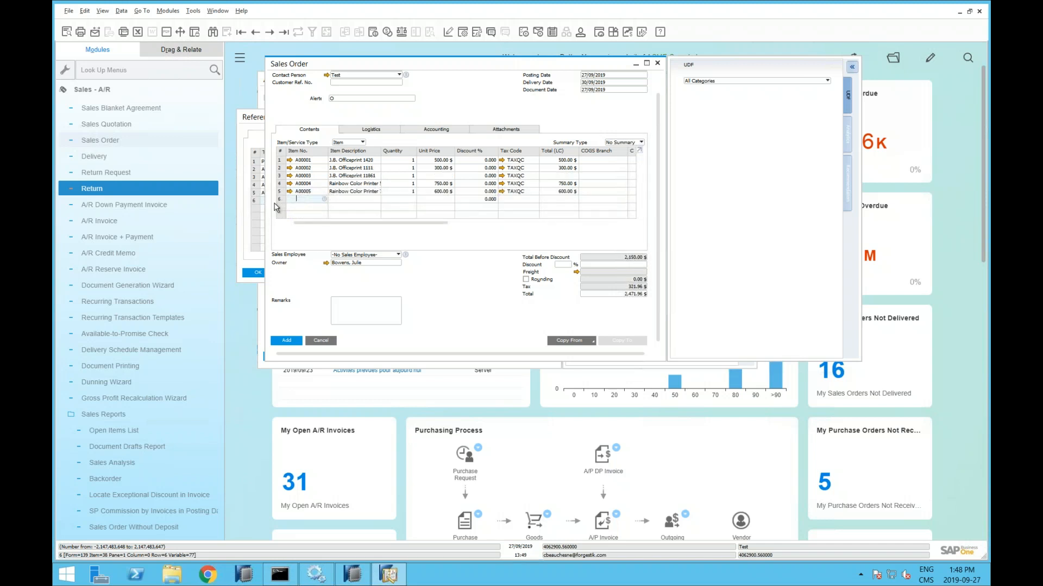
Add the sales order and proceed through the Procurement Confirmation Wizard to the line items, using the base document dated 27/09/2019.
left_click(298, 342)
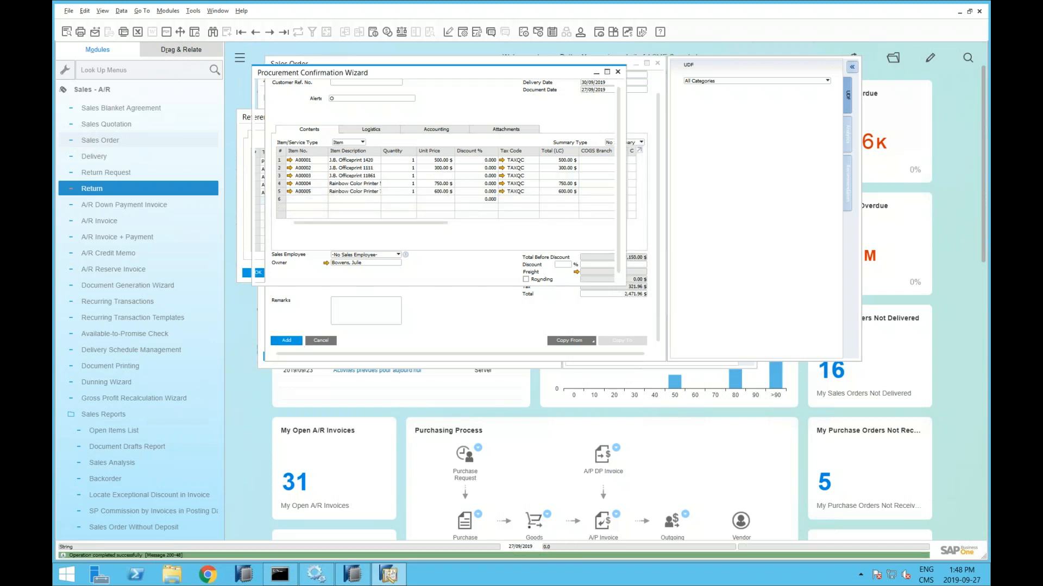
left_click_drag(297, 73, 298, 108)
left_click_drag(303, 159, 314, 196)
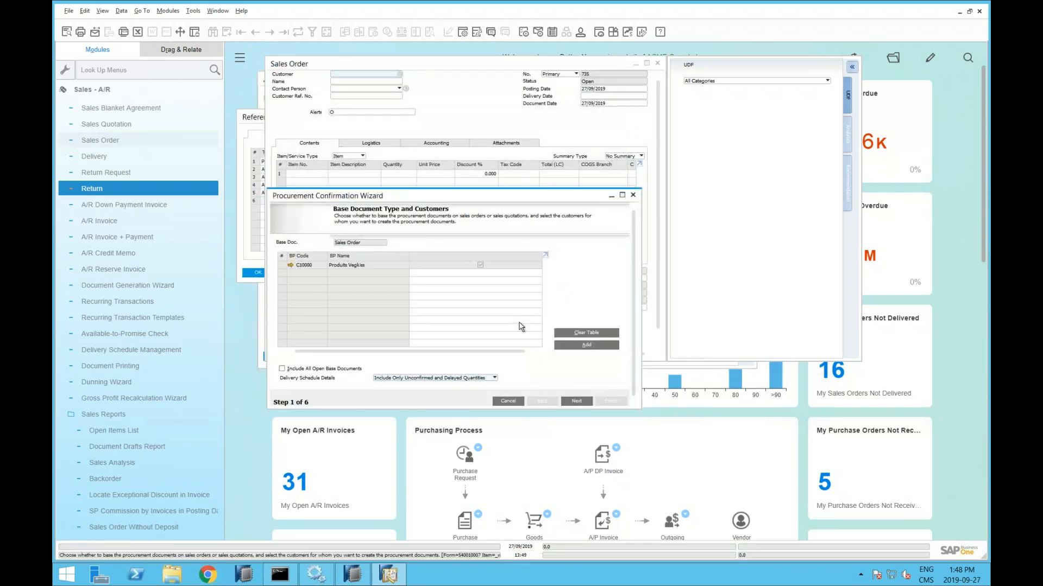
left_click(575, 402)
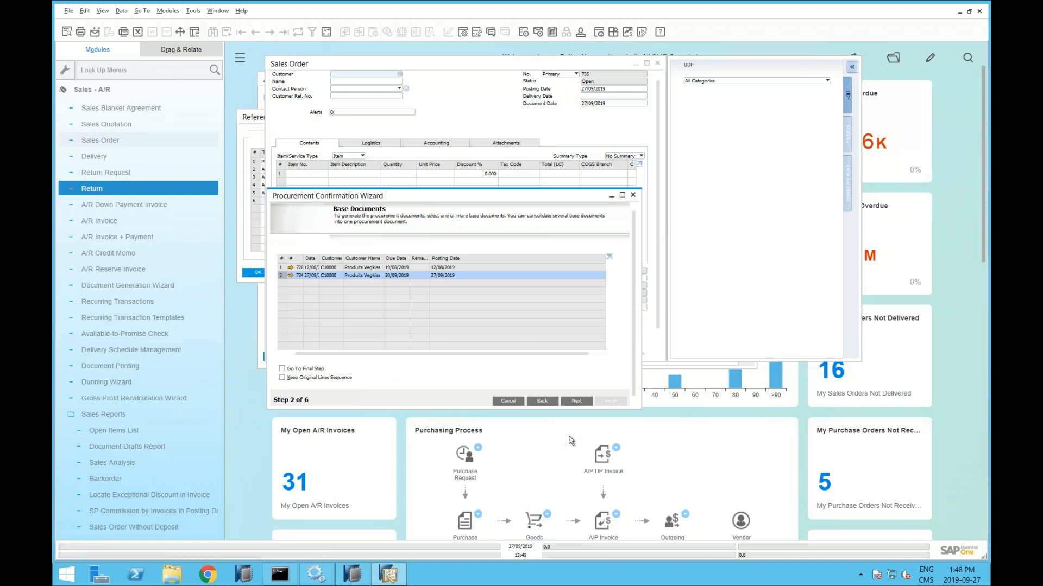
left_click(575, 402)
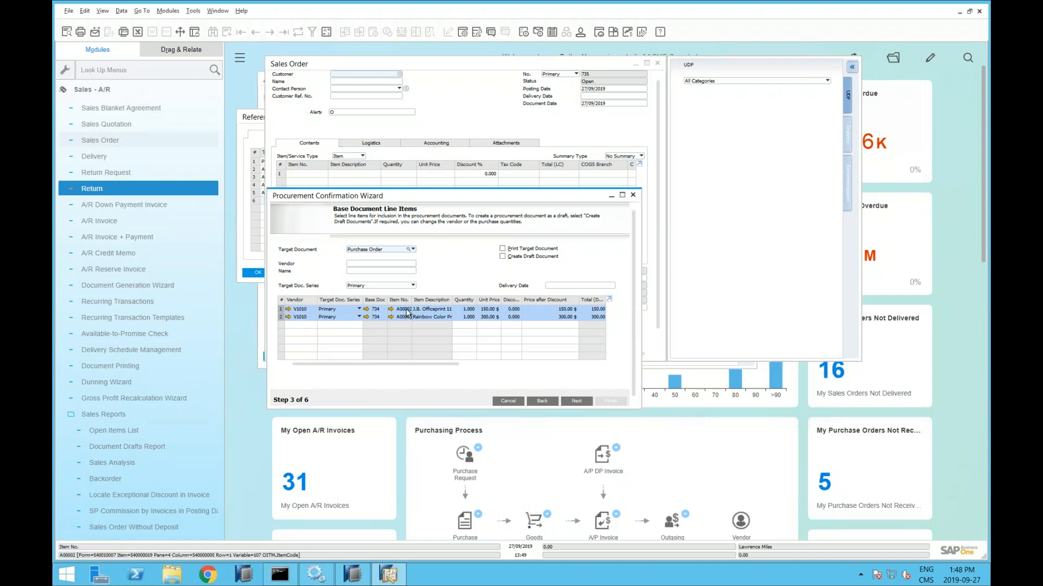
Review the purchase order lines and assign the sixth vendor in the business partner list to items A00002 and A00005.
left_click_drag(438, 364, 491, 364)
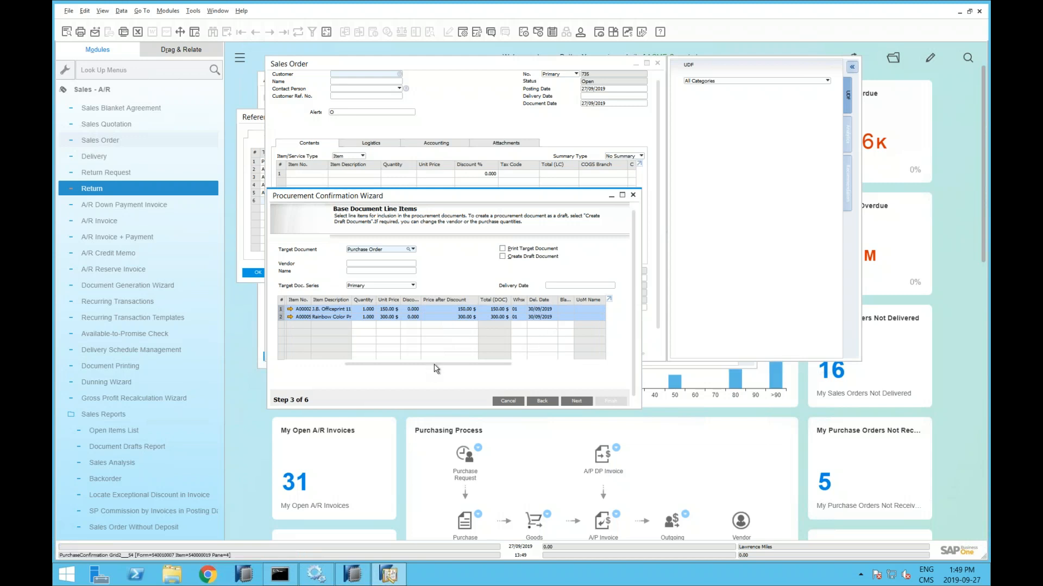
left_click_drag(437, 364, 342, 364)
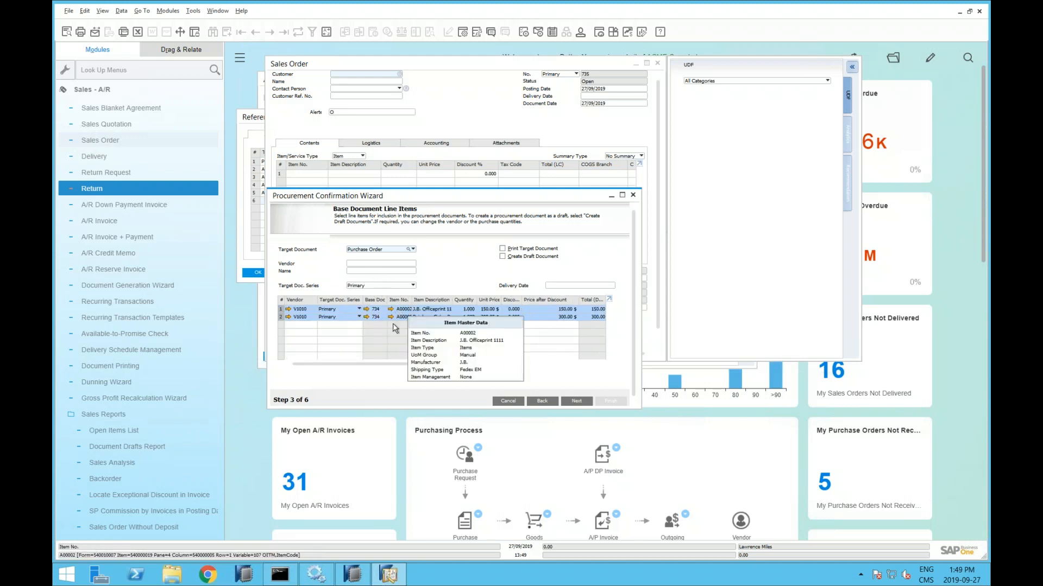
left_click(413, 265)
left_click(414, 266)
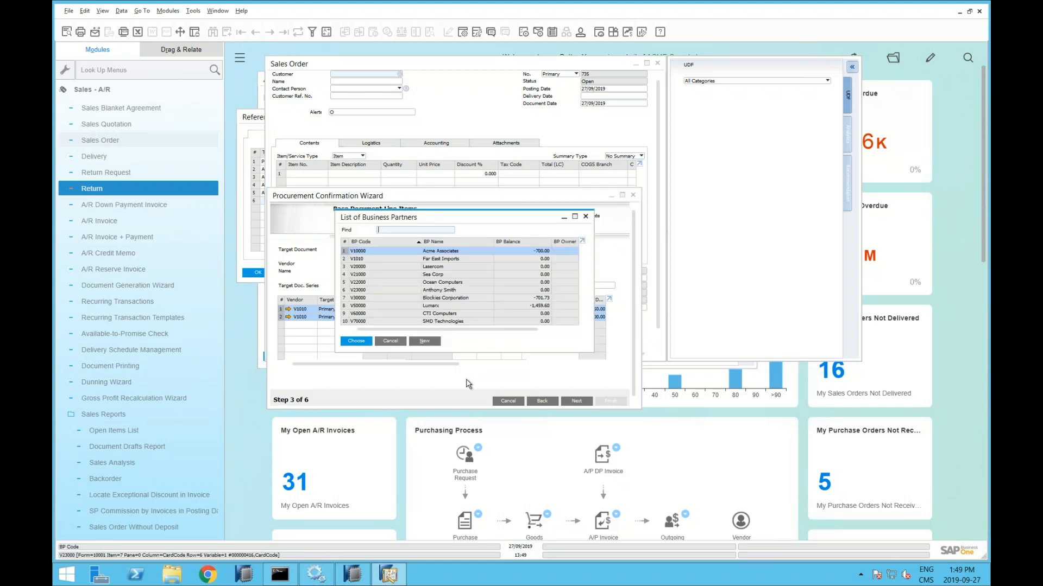
left_click(389, 290)
double_click(389, 291)
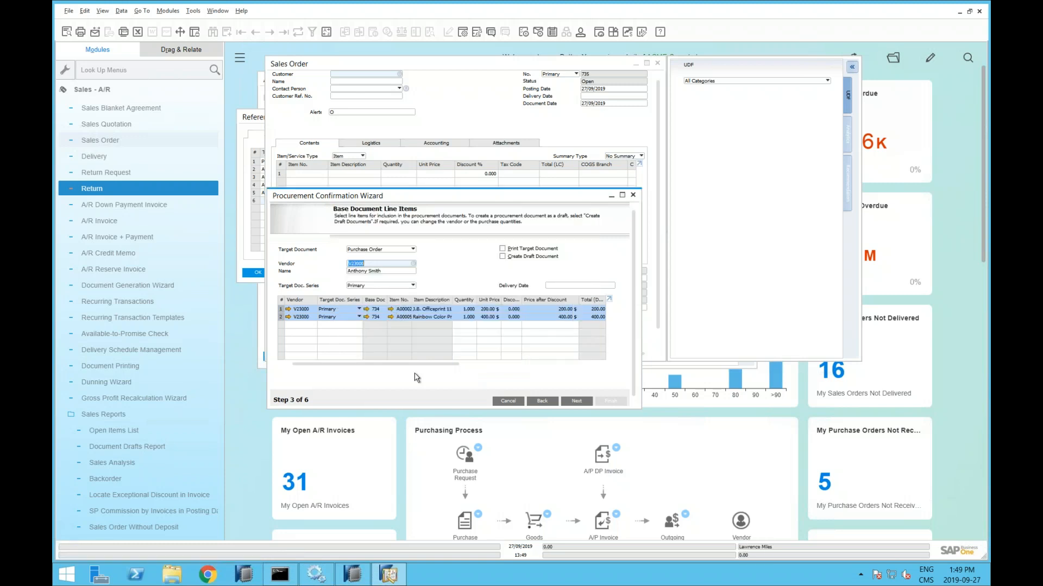
Keep No Consolidation and Skip to Next Vendor, and generate the purchase order through to the wizard's Summary Report.
left_click(576, 401)
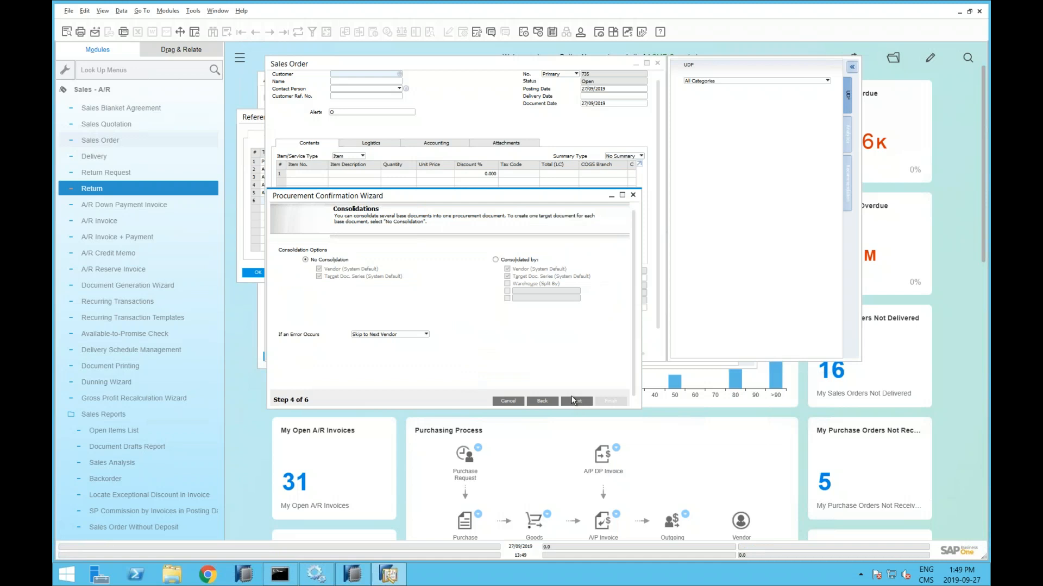
left_click(575, 402)
left_click(575, 402)
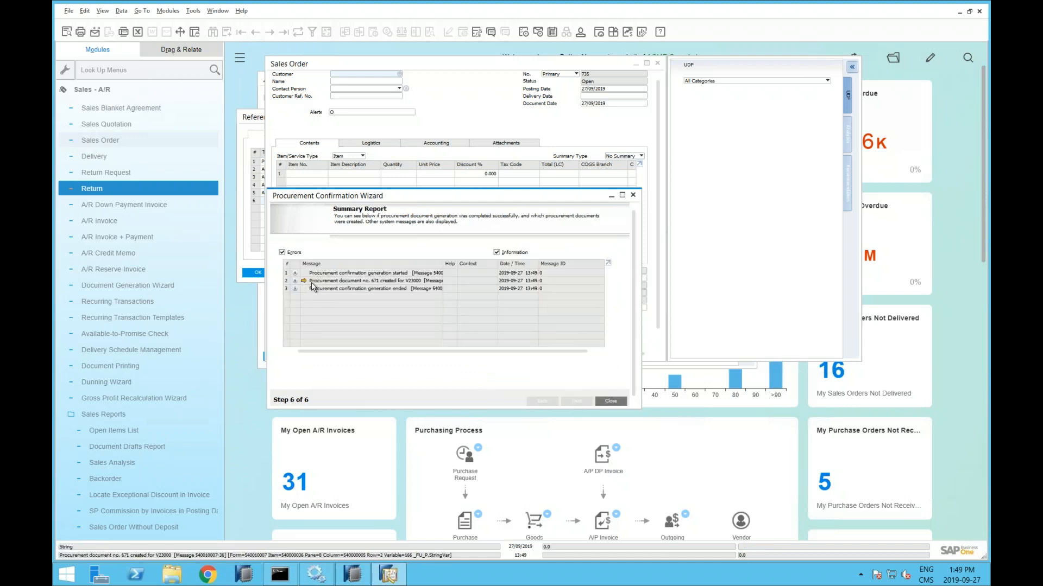
Open the generated purchase order from the Summary Report, examine its relationship map to the sales order, and close the map.
left_click(304, 281)
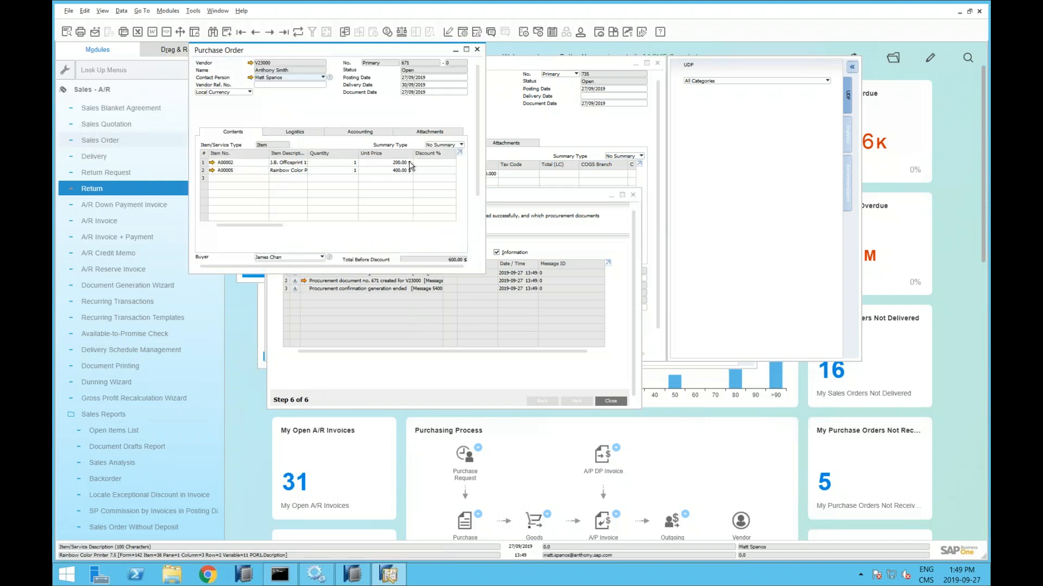
right_click(349, 108)
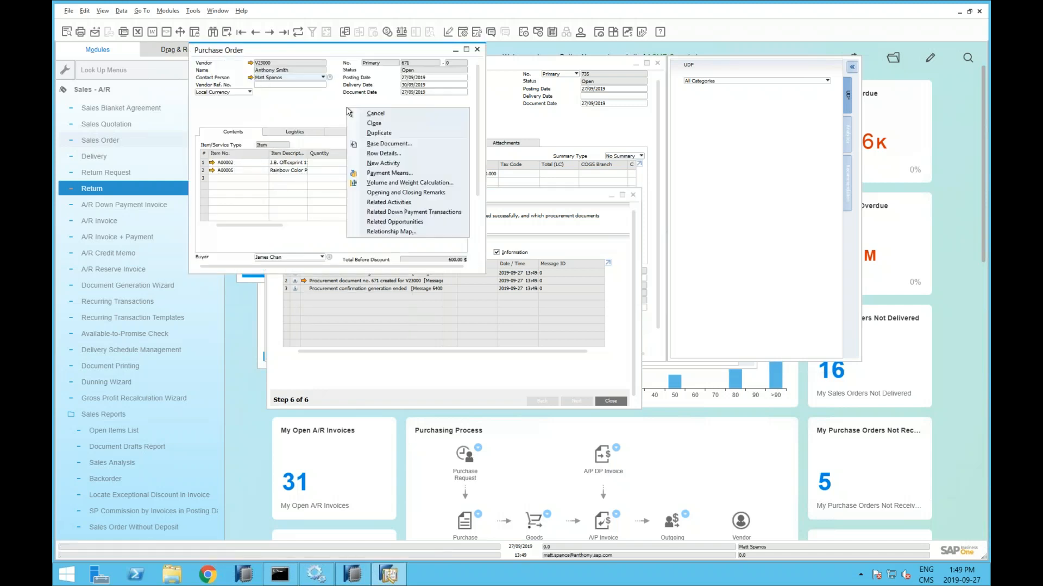
left_click(383, 232)
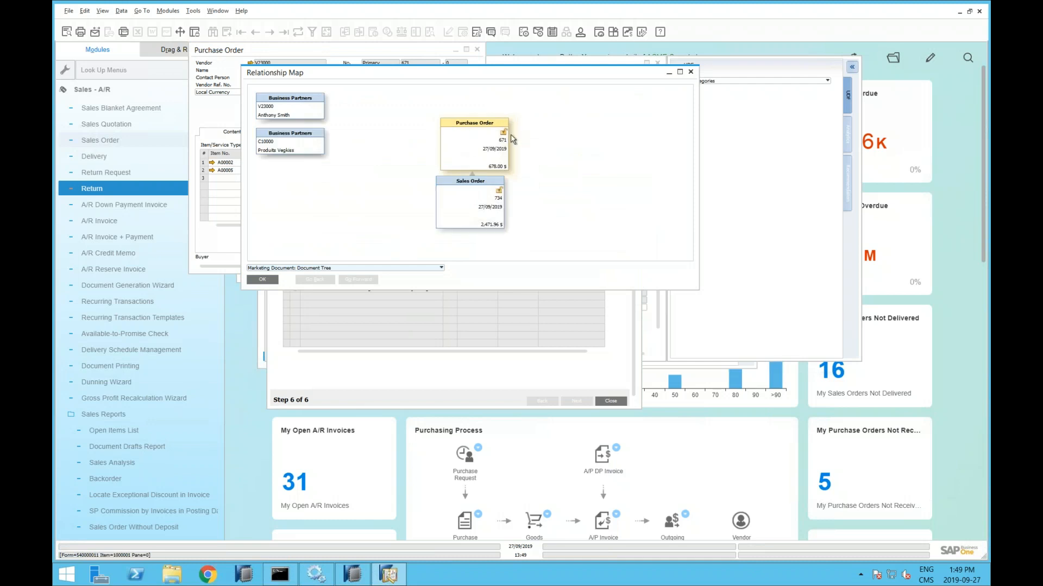
left_click_drag(443, 179, 593, 144)
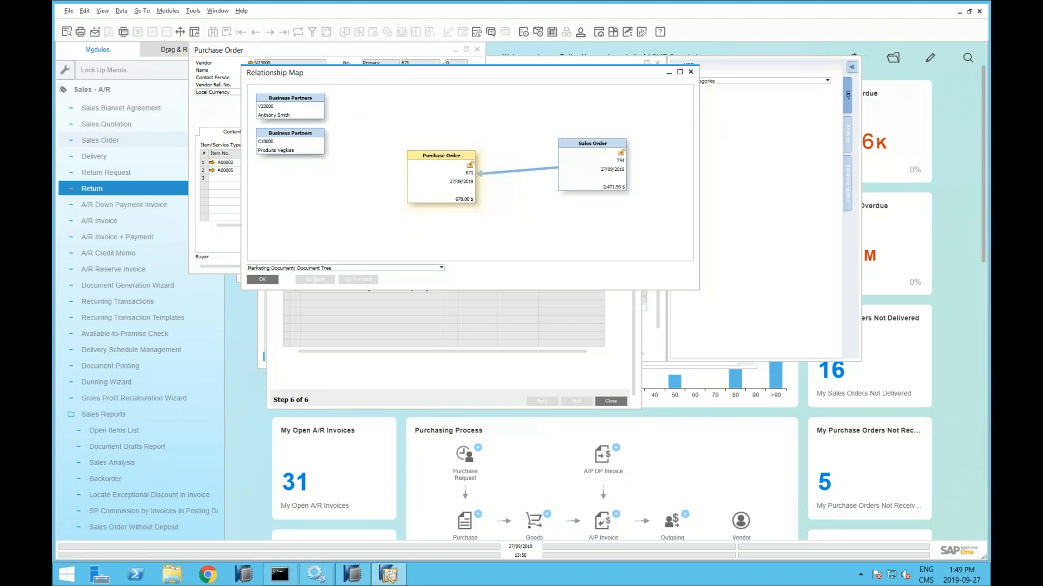
left_click(691, 74)
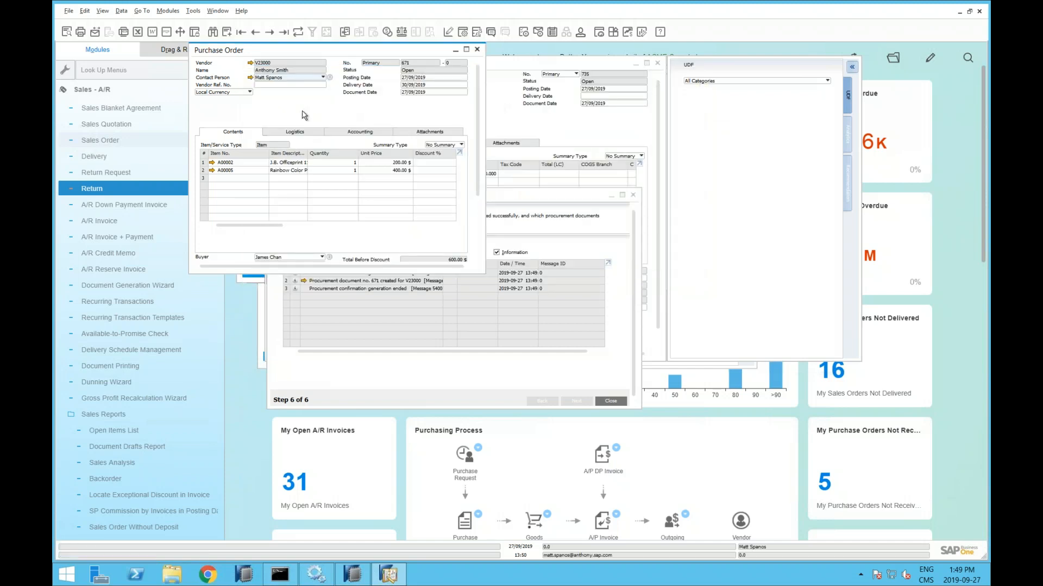
Reposition the purchase order window, reopen its relationship map, and arrange the sales order box before the purchase order box.
left_click_drag(313, 52, 296, 142)
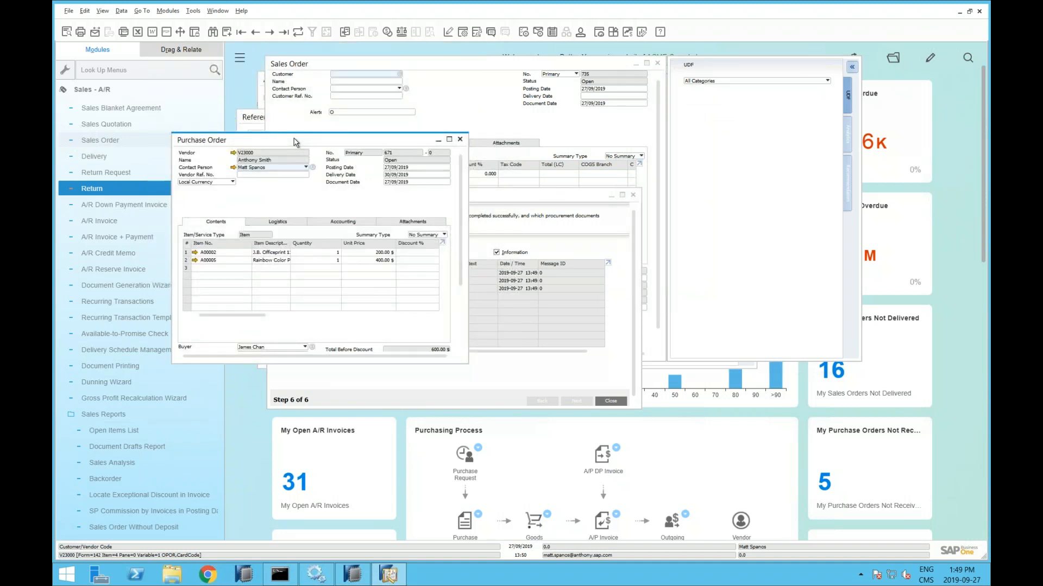
left_click_drag(296, 142, 363, 118)
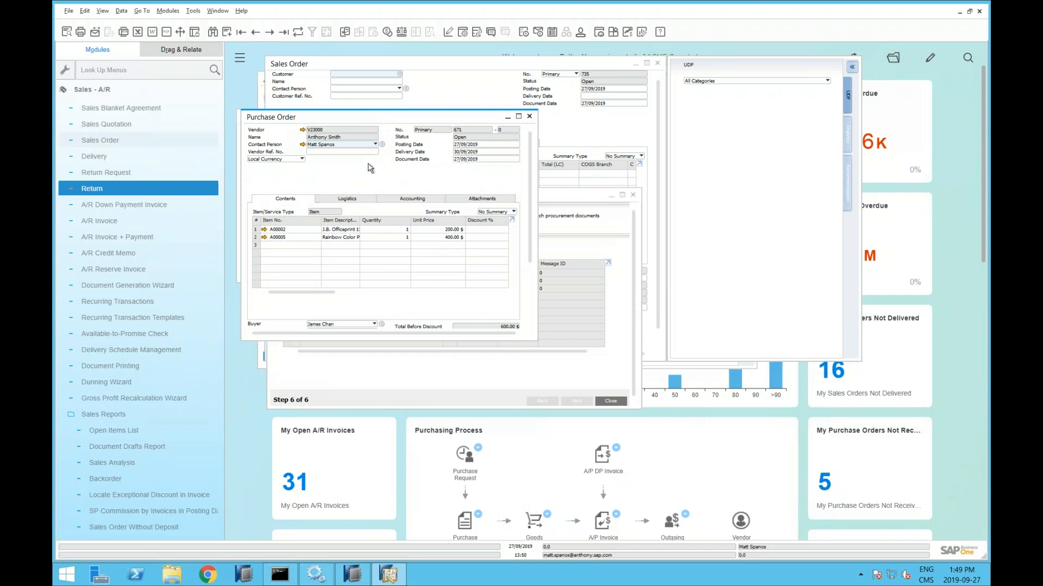
right_click(384, 180)
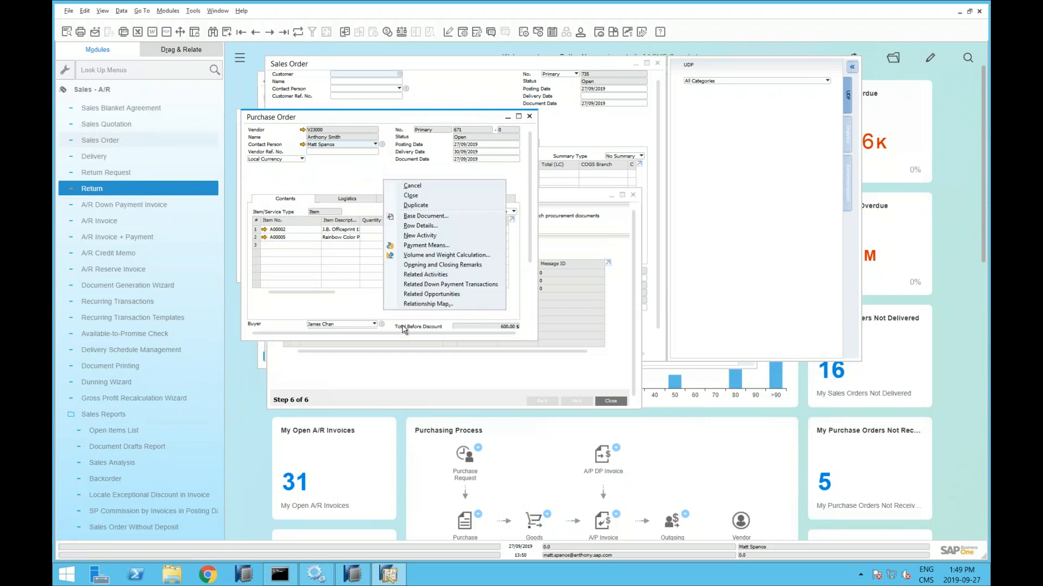
left_click(432, 304)
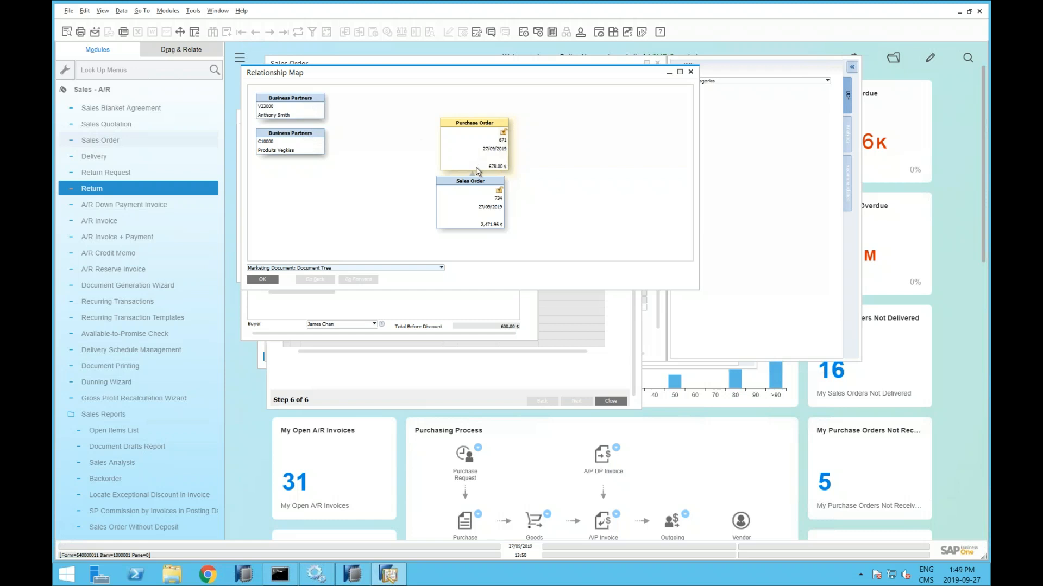
left_click_drag(454, 179, 421, 146)
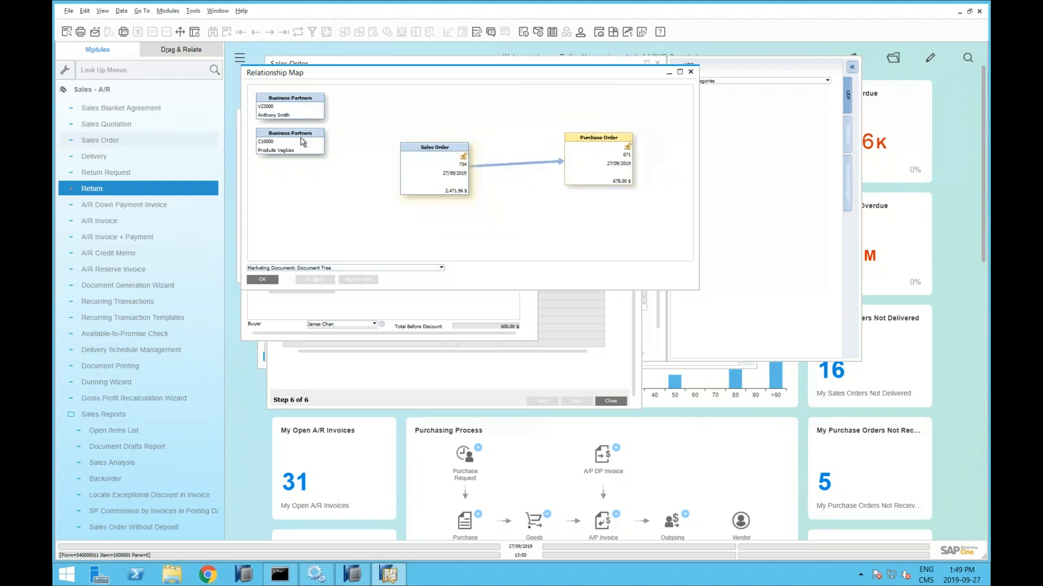
left_click(67, 32)
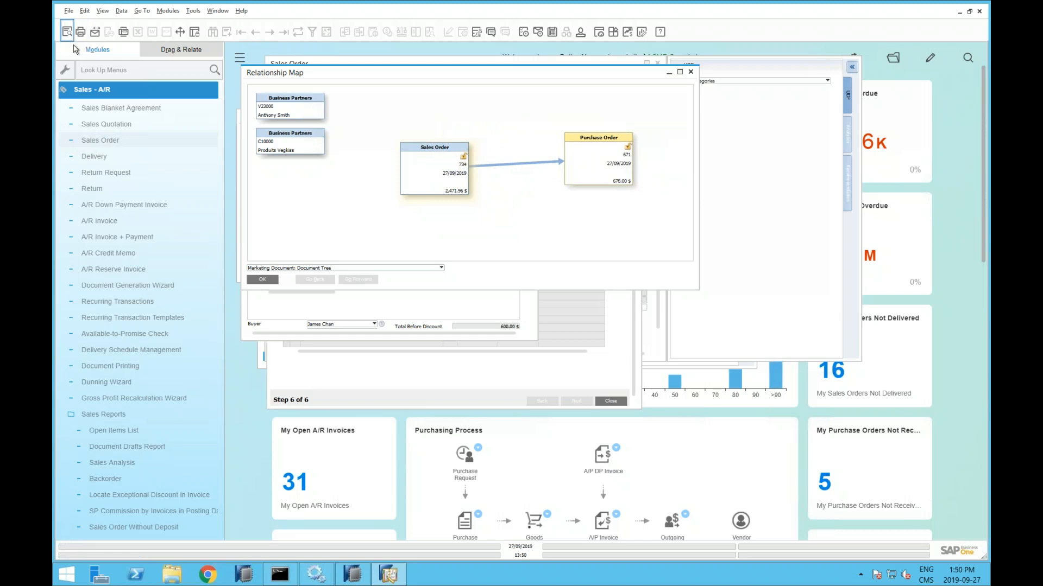
left_click(165, 175)
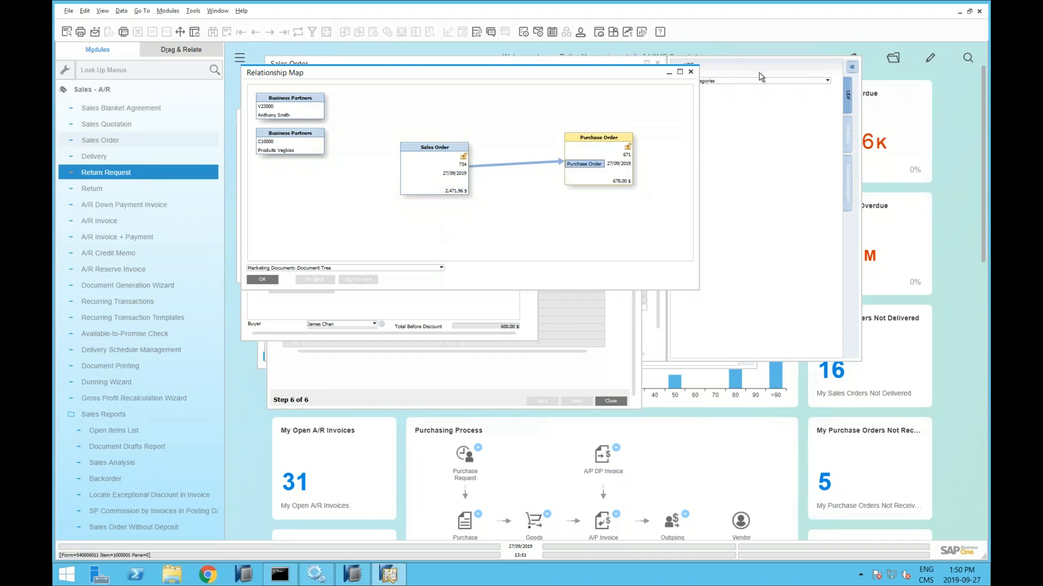
Open the sales order from the relationship map, check its logistics, accounting and referenced document details, and close it without saving.
double_click(435, 168)
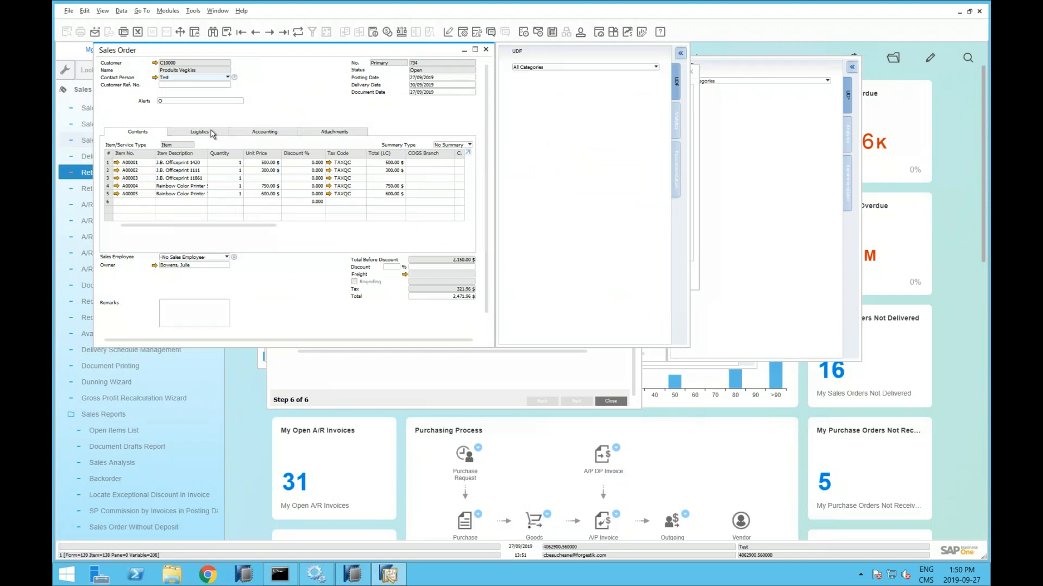
left_click(200, 132)
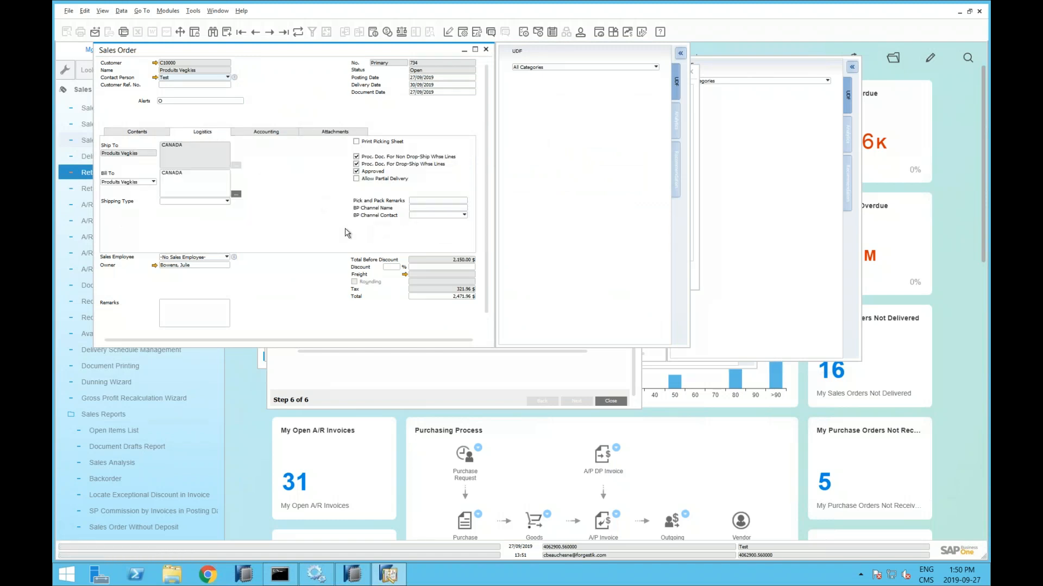
left_click(266, 133)
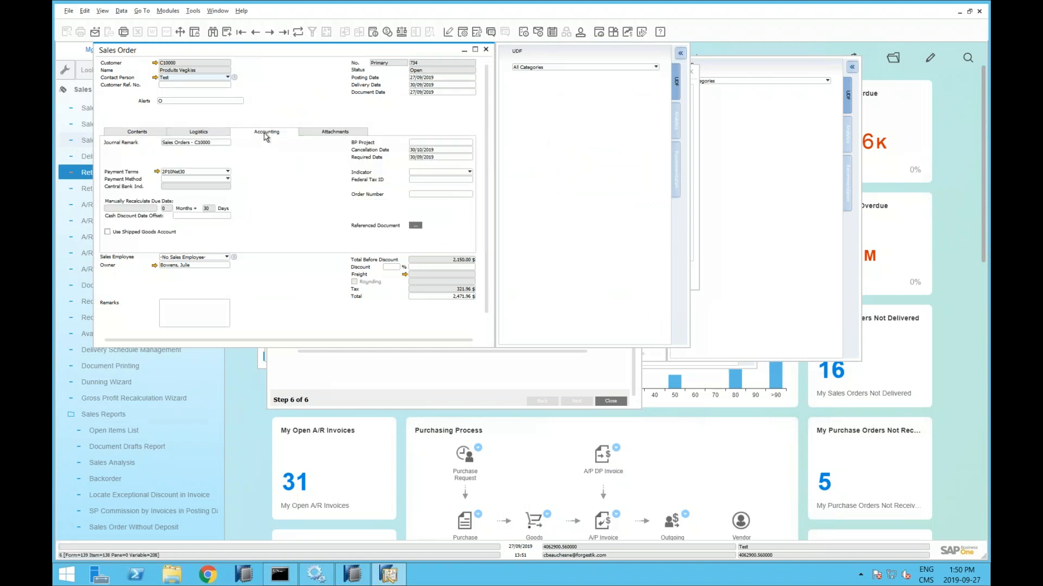
left_click(418, 233)
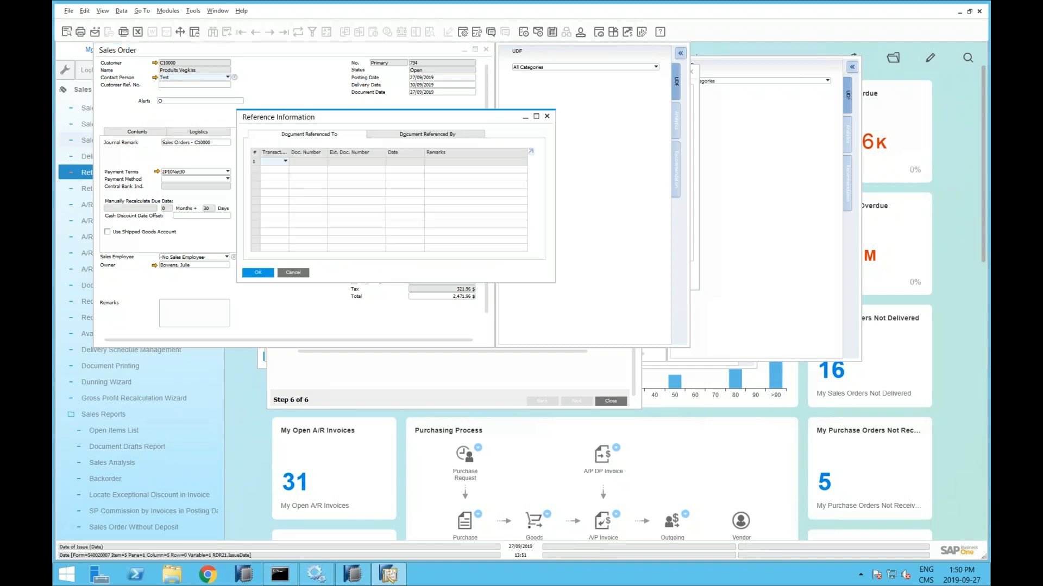
left_click(302, 274)
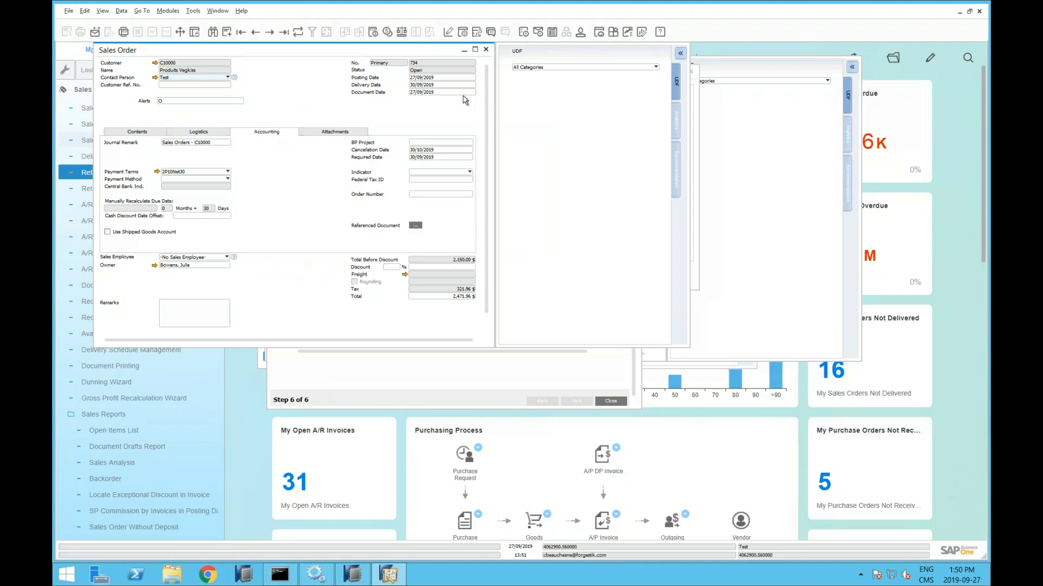
left_click(486, 49)
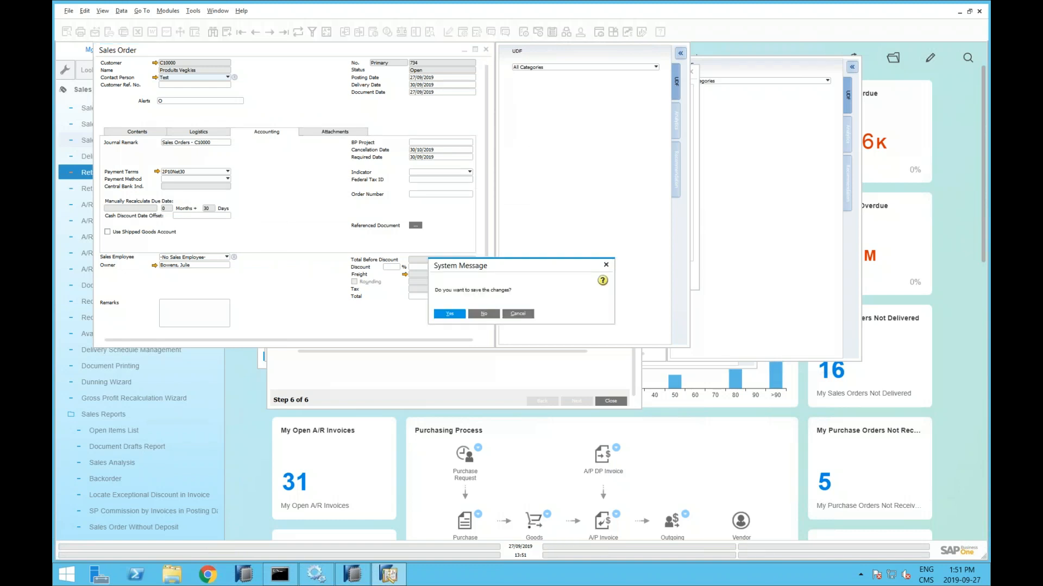
left_click(484, 315)
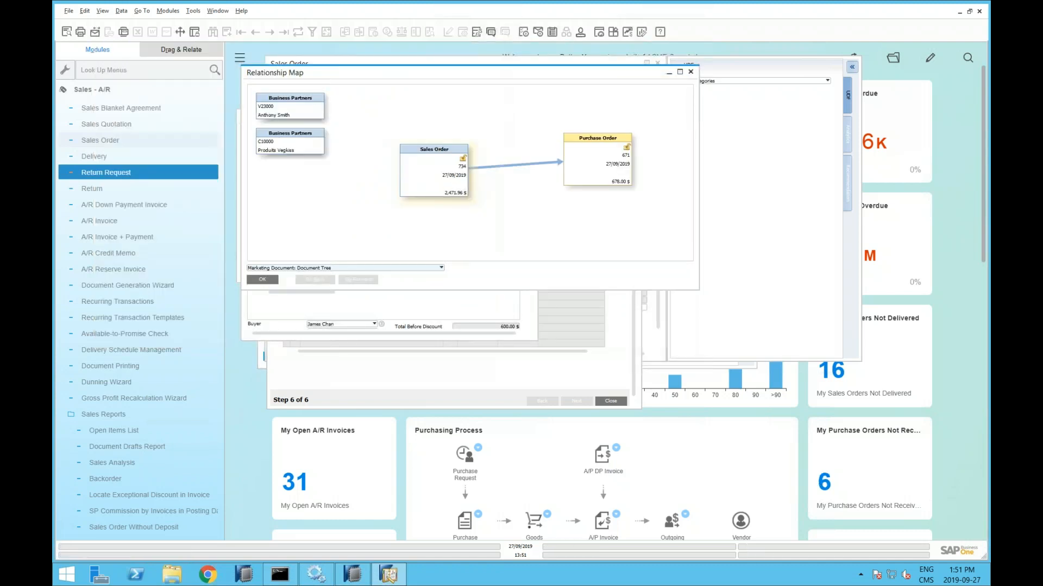
Open the purchase order from the relationship map at full size, review it, and close it along with the Procurement Confirmation Wizard.
double_click(597, 160)
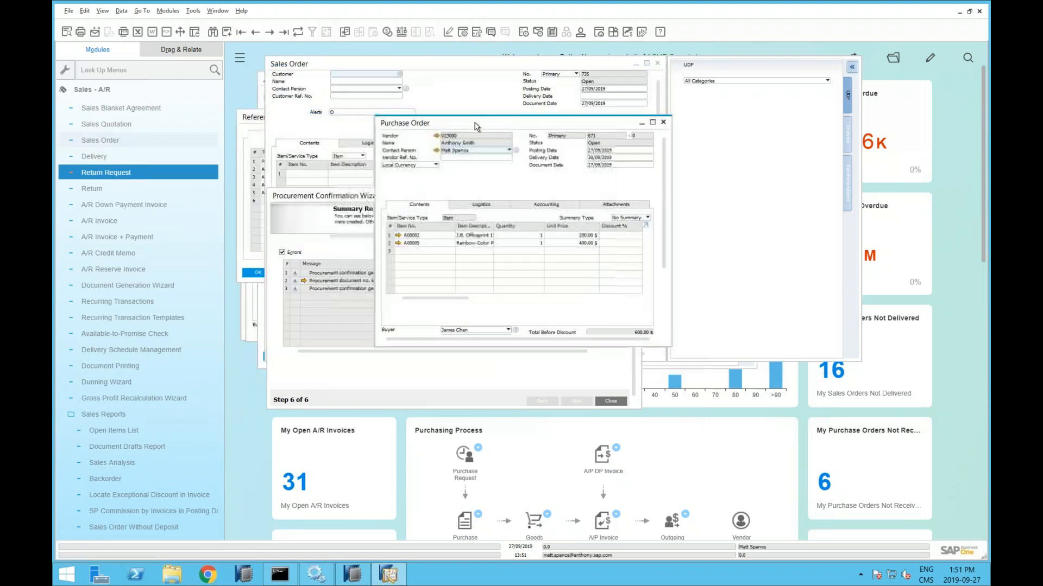
left_click(652, 122)
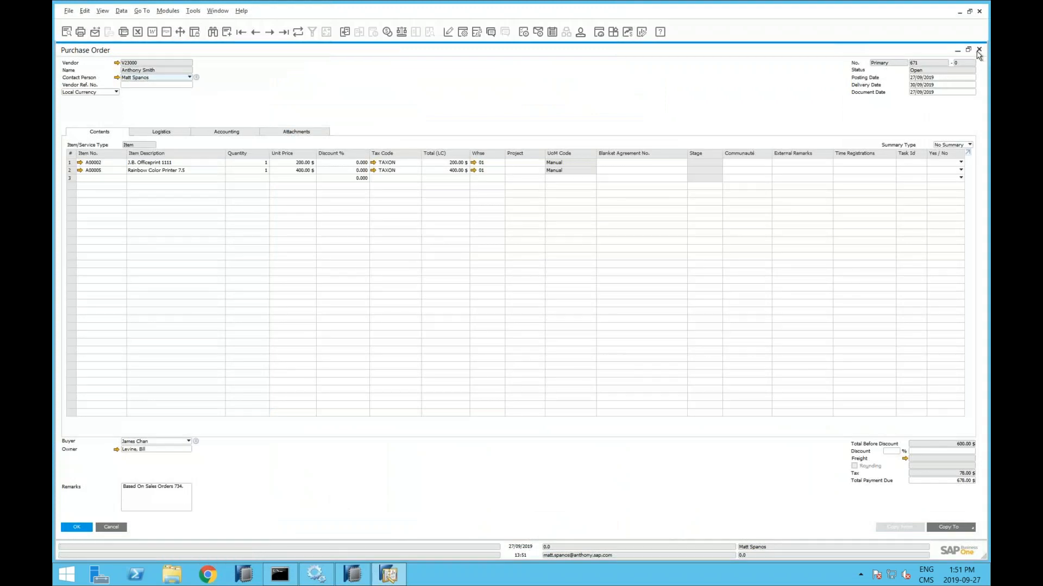
key("Escape")
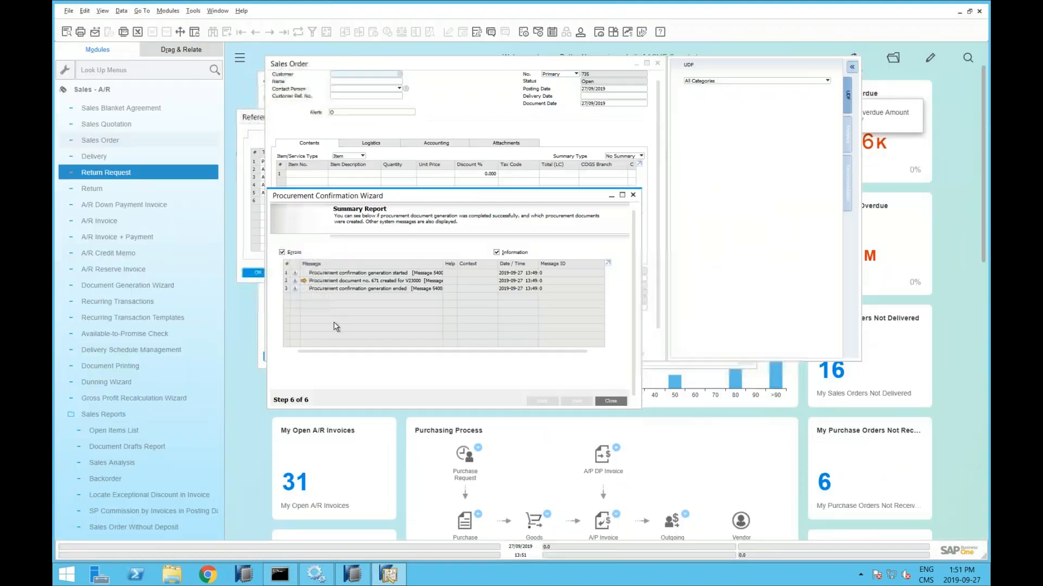
left_click(633, 197)
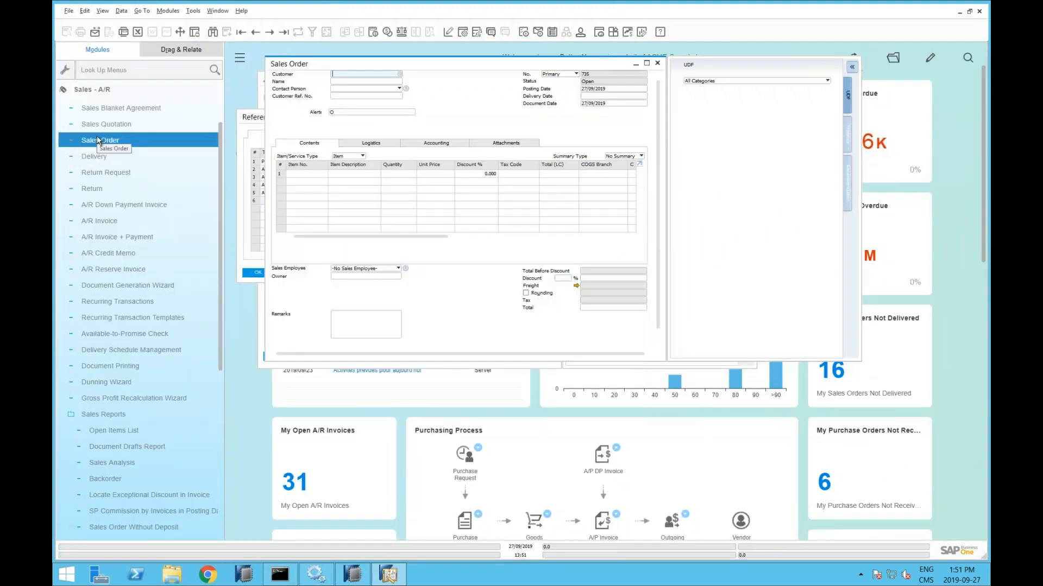
Examine the Inventory Posting List by BP for SMD Technologies from its Business Partner Master Data at full size, and close both windows.
left_click(92, 89)
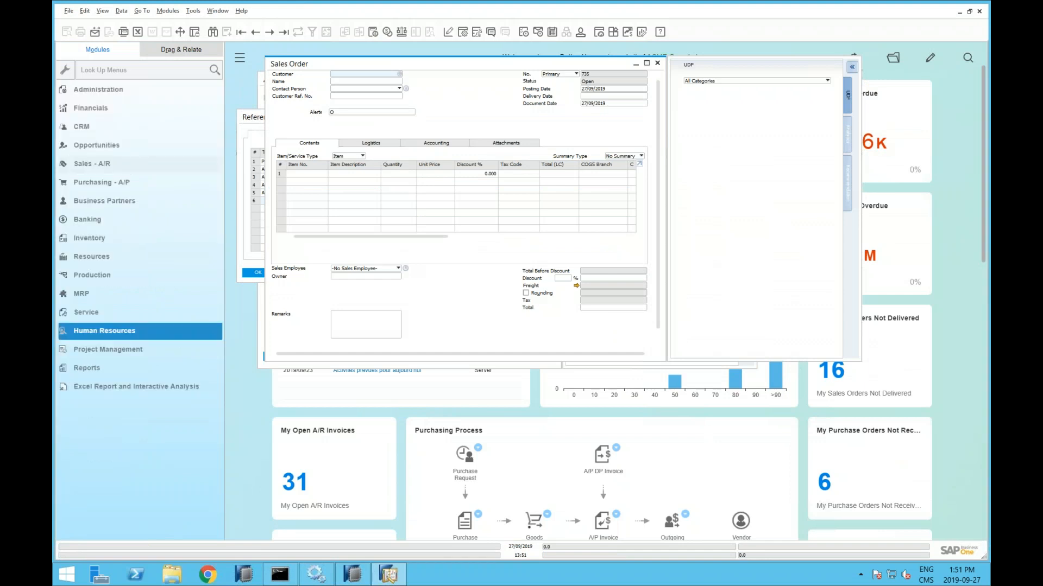
left_click(120, 201)
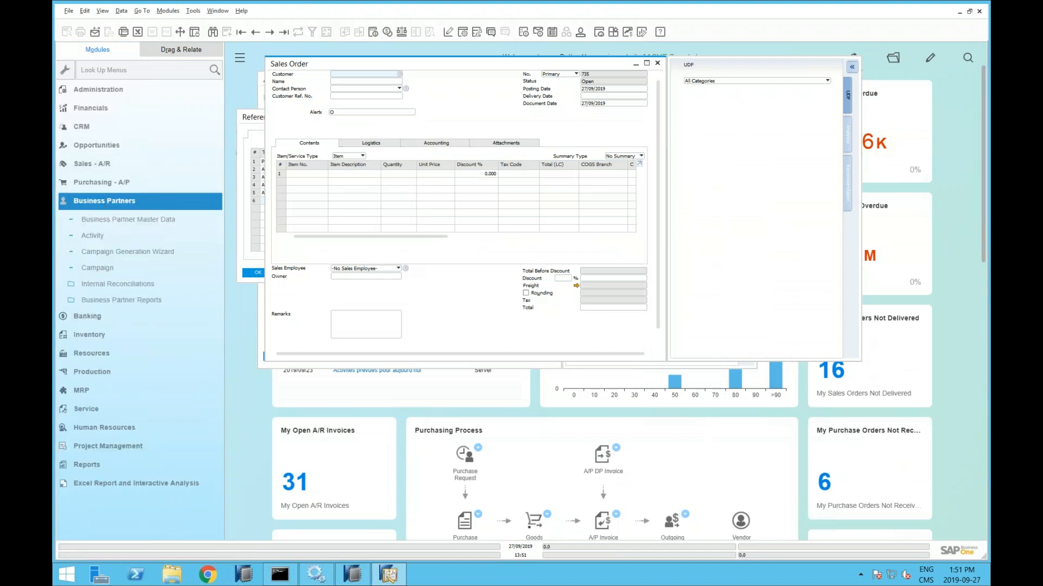
left_click(256, 31)
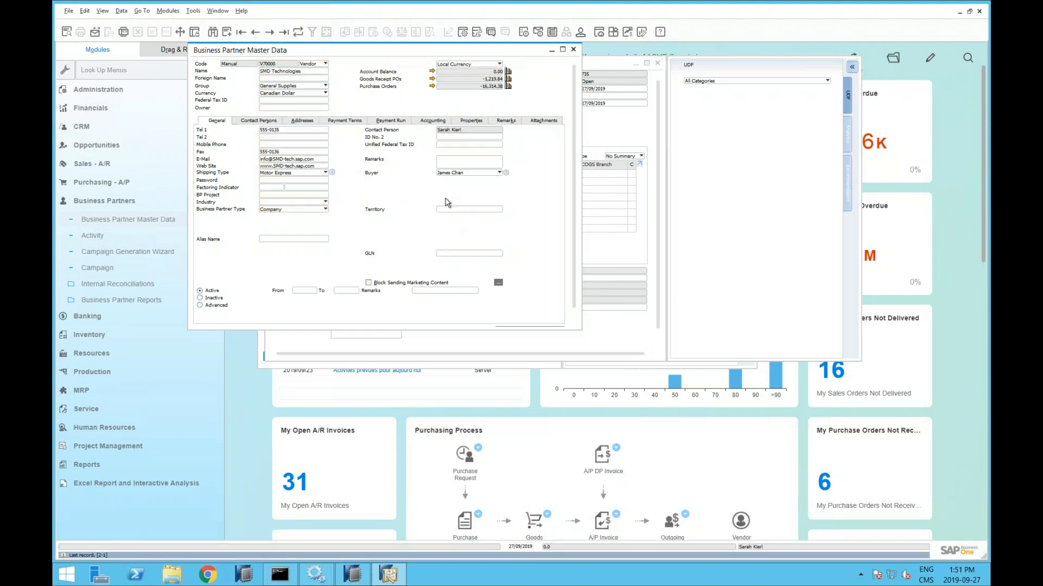
right_click(400, 185)
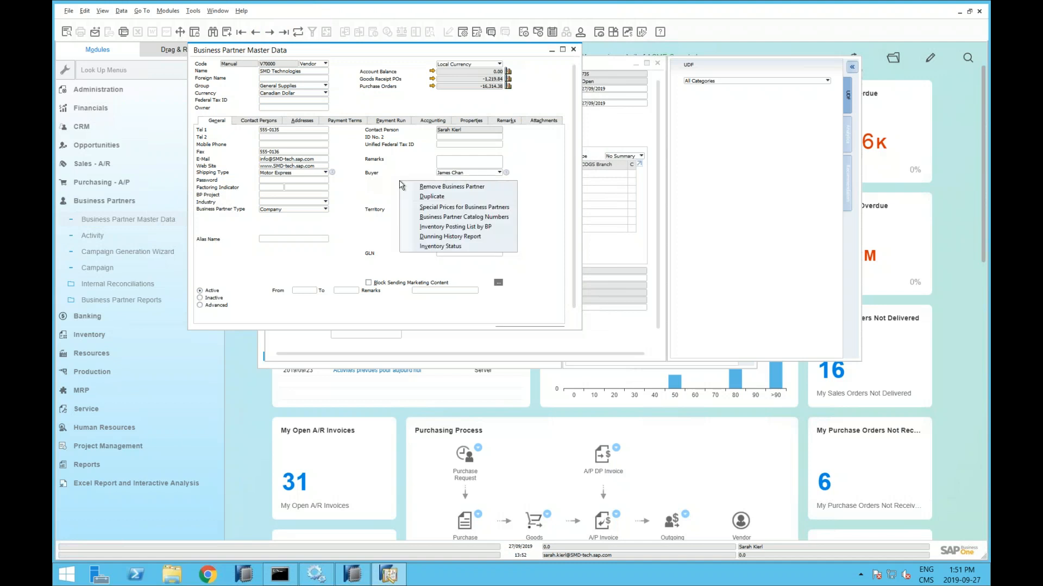
left_click(466, 227)
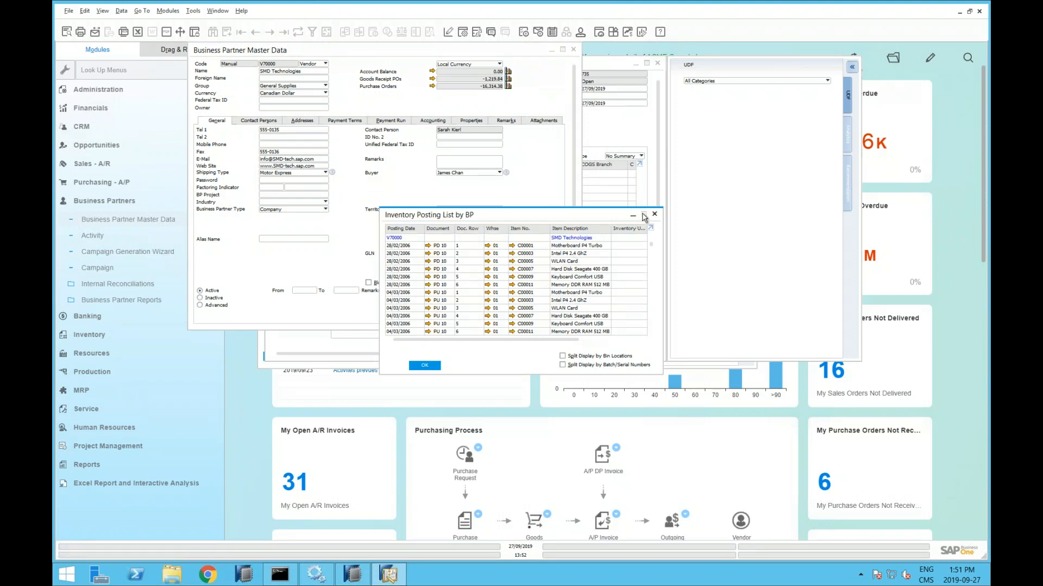
left_click(644, 216)
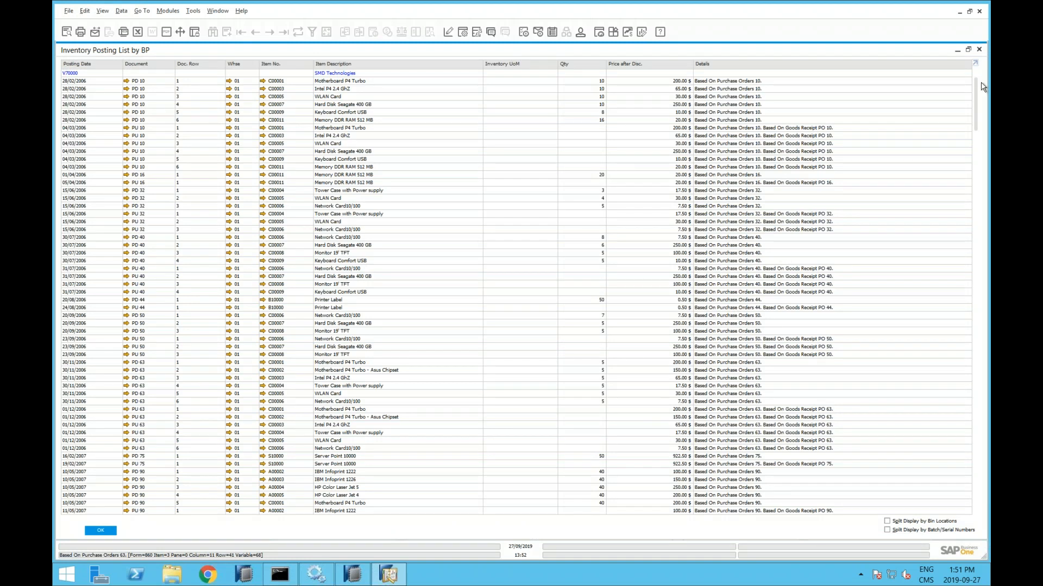
left_click(979, 49)
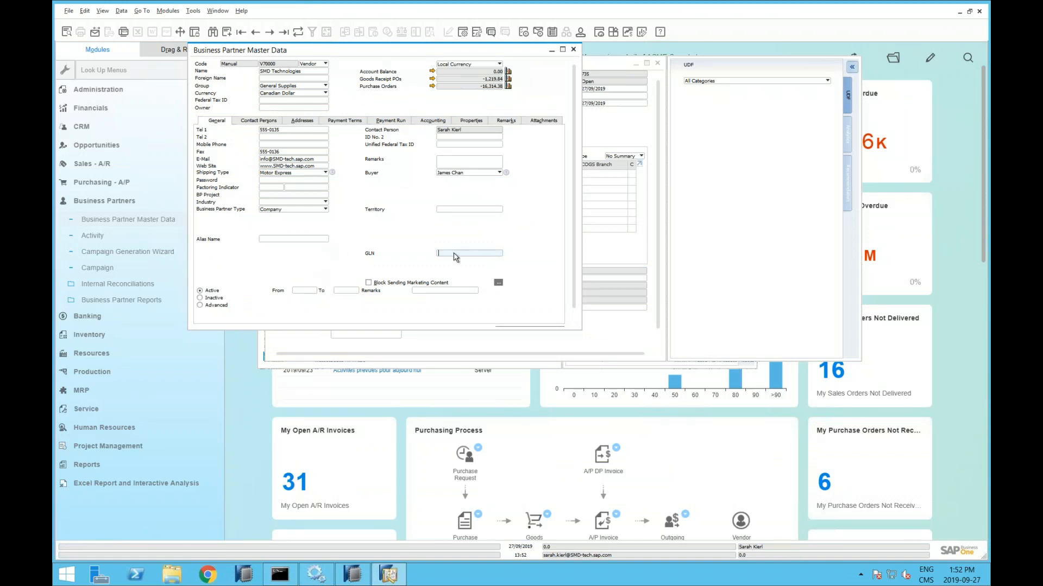
left_click(573, 53)
Display the most recent sales order and update it, agreeing to continue with the item linked to a procurement document.
left_click(303, 69)
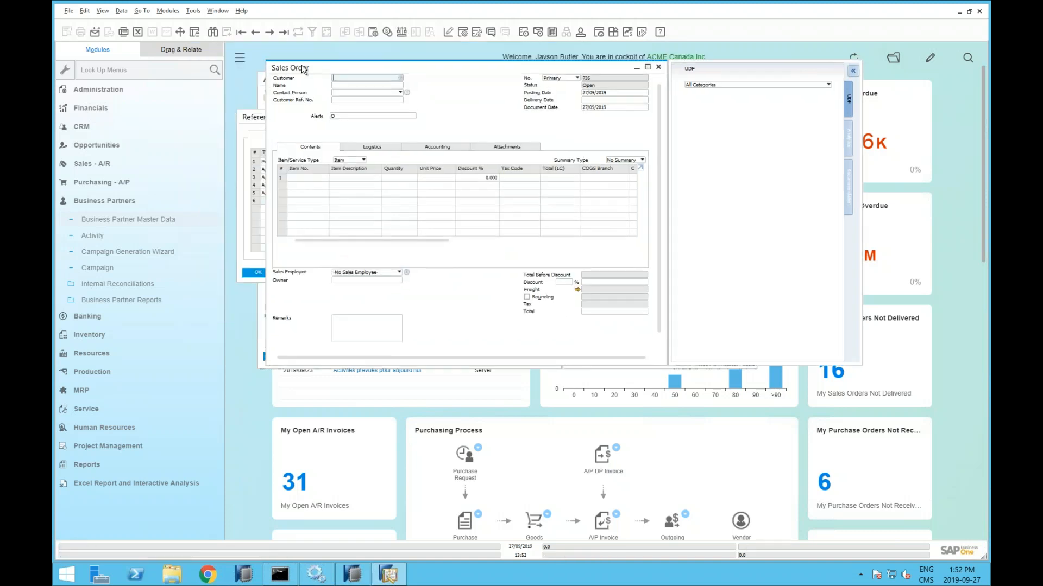
left_click(255, 32)
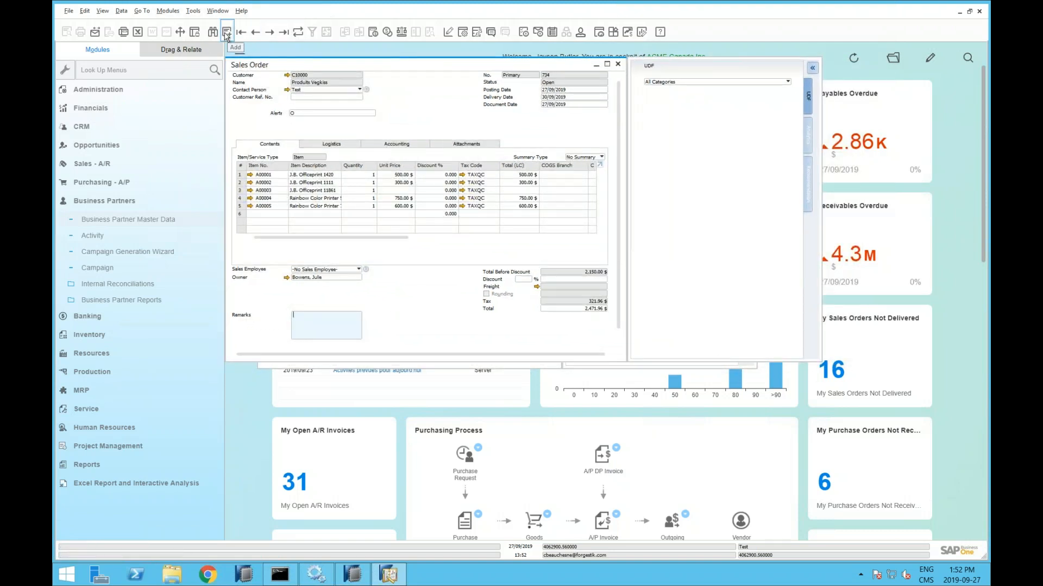
scroll(622, 299, "down", 1)
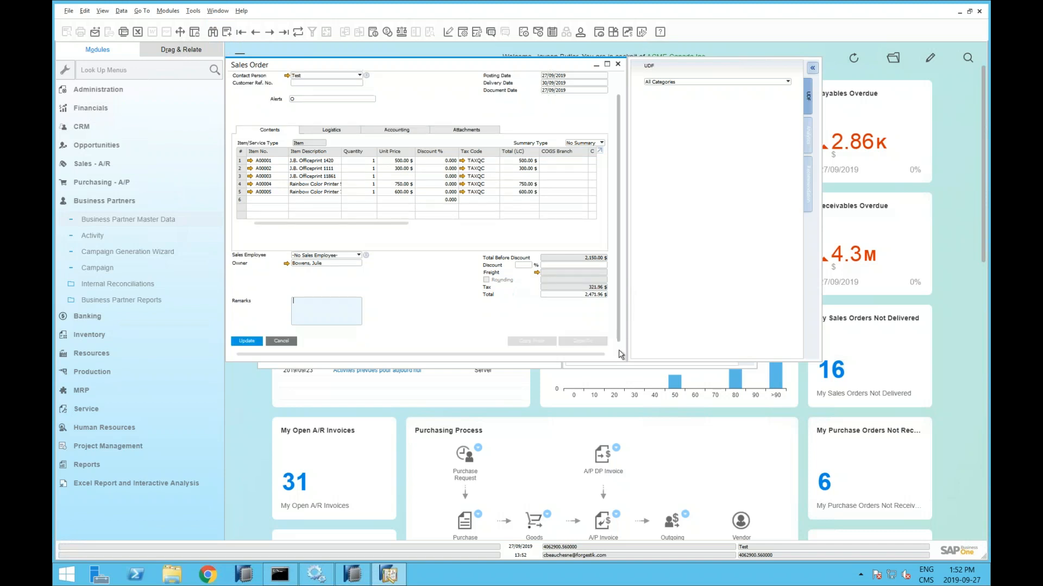
left_click(247, 342)
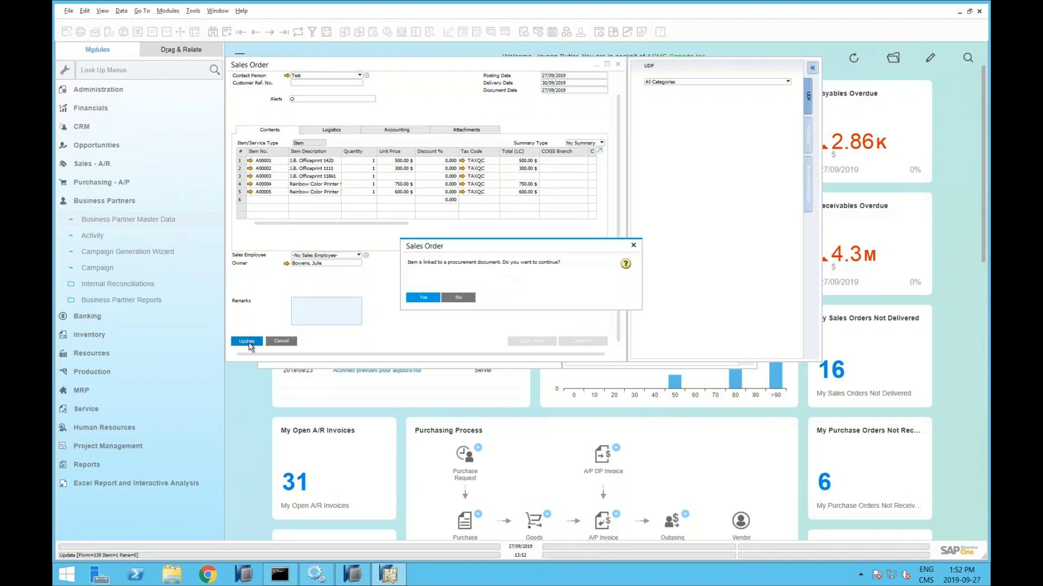
left_click(422, 299)
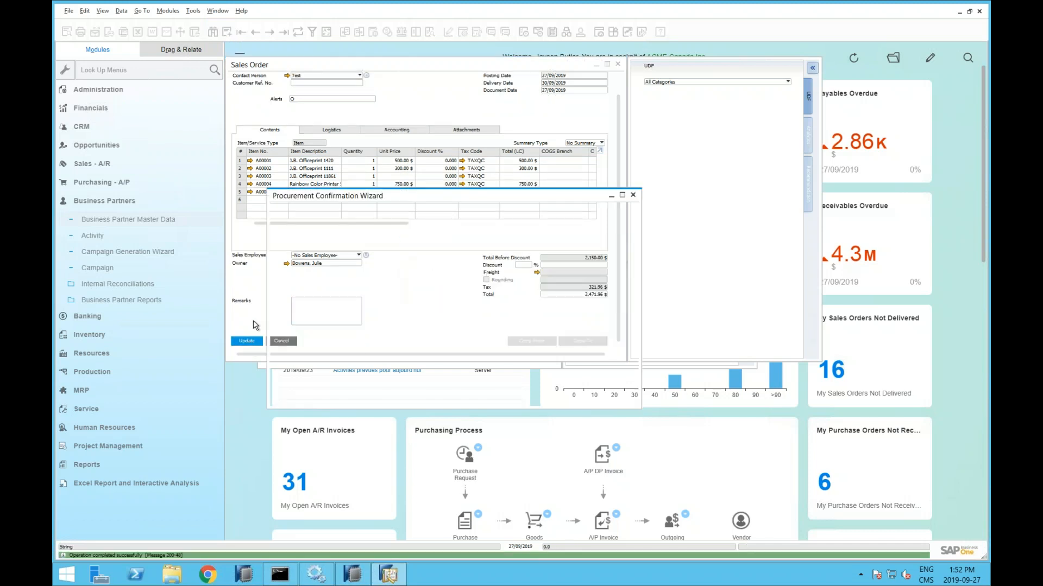
Close the Procurement Confirmation Wizard and open the My Shortcuts customization to check which windows the function keys are assigned to.
left_click(633, 195)
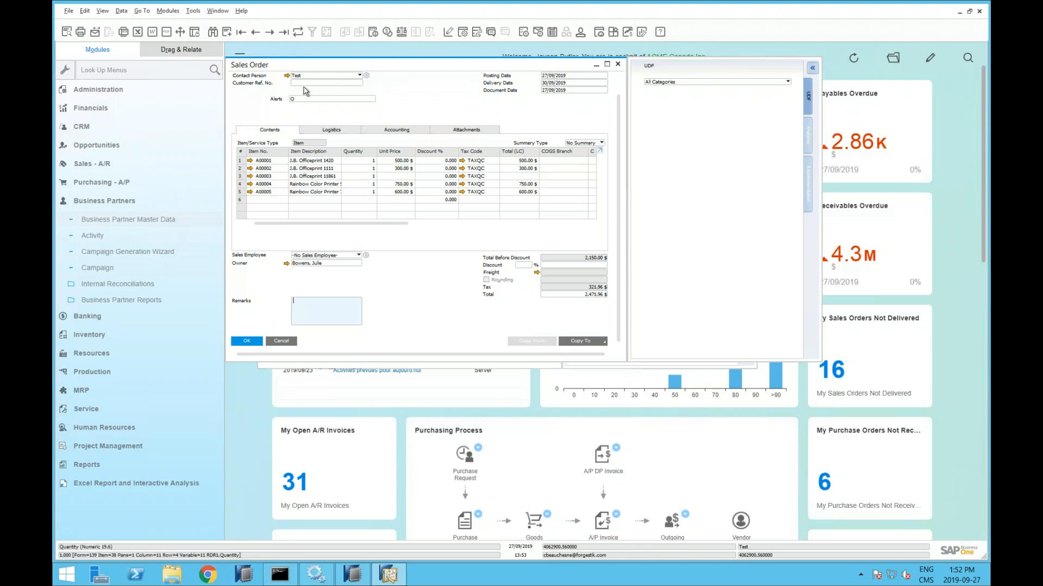
left_click(216, 13)
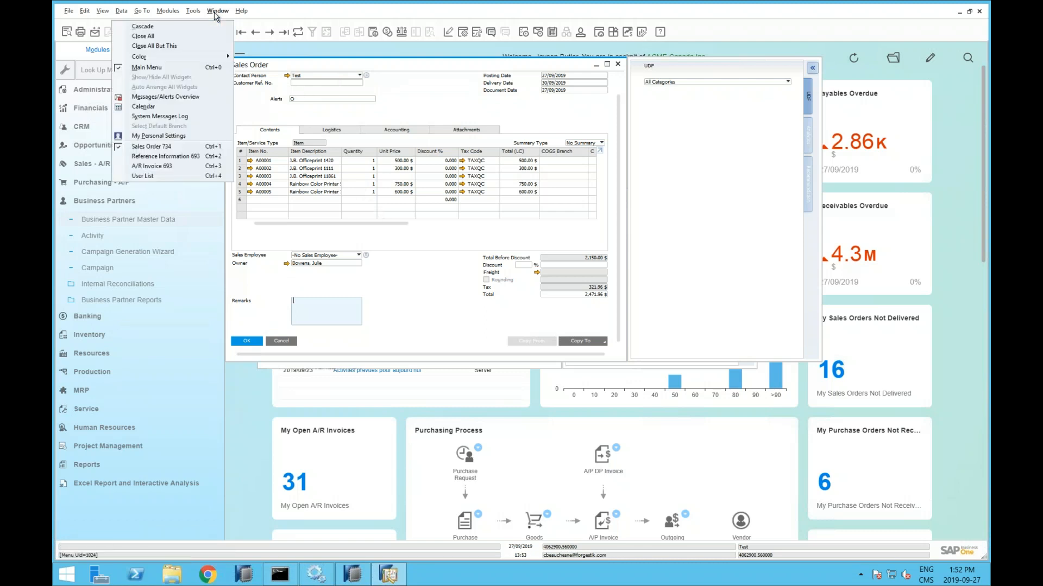
left_click(193, 12)
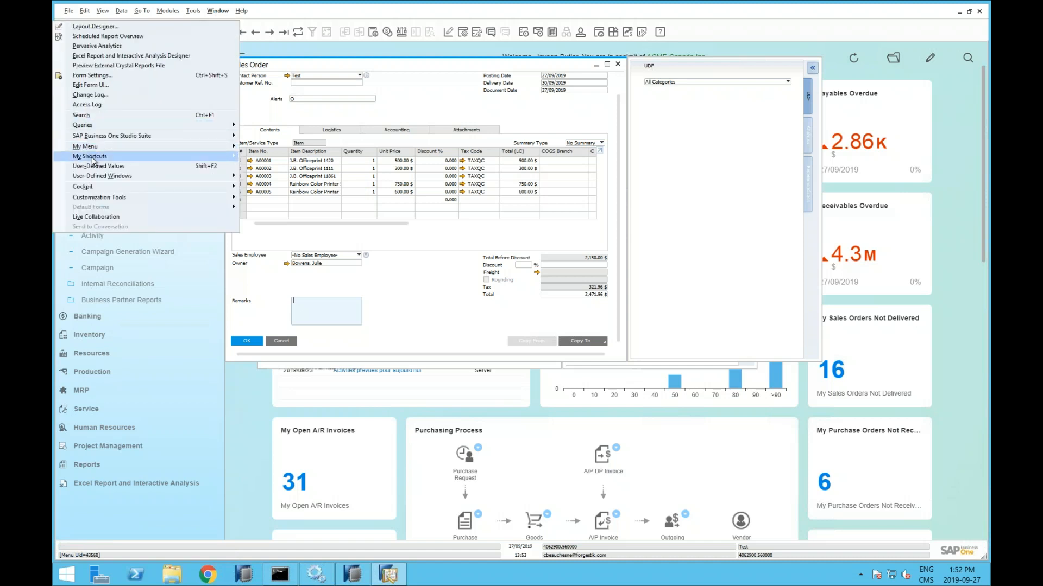
mouse_move(88, 159)
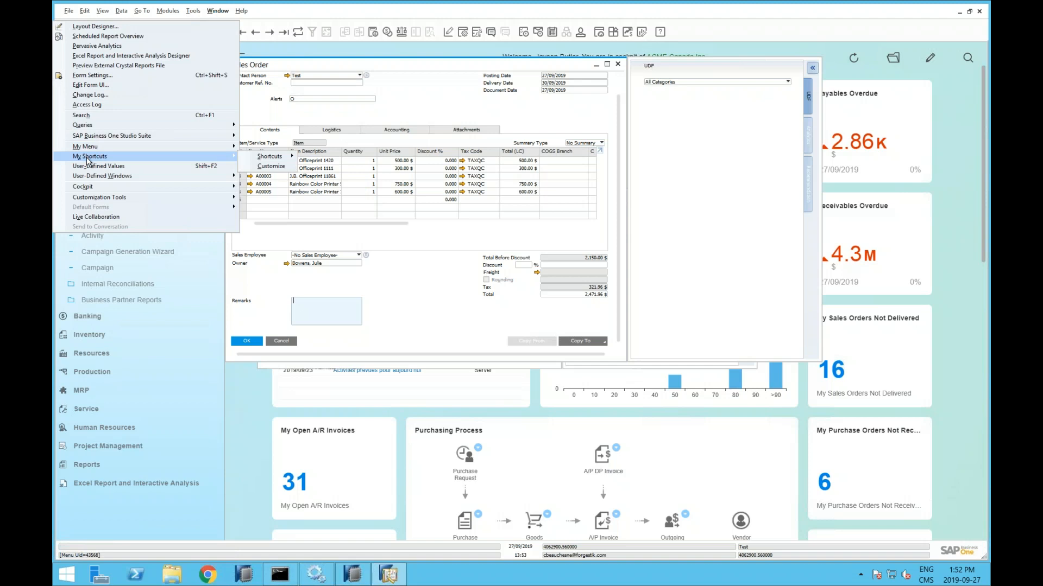
left_click(283, 172)
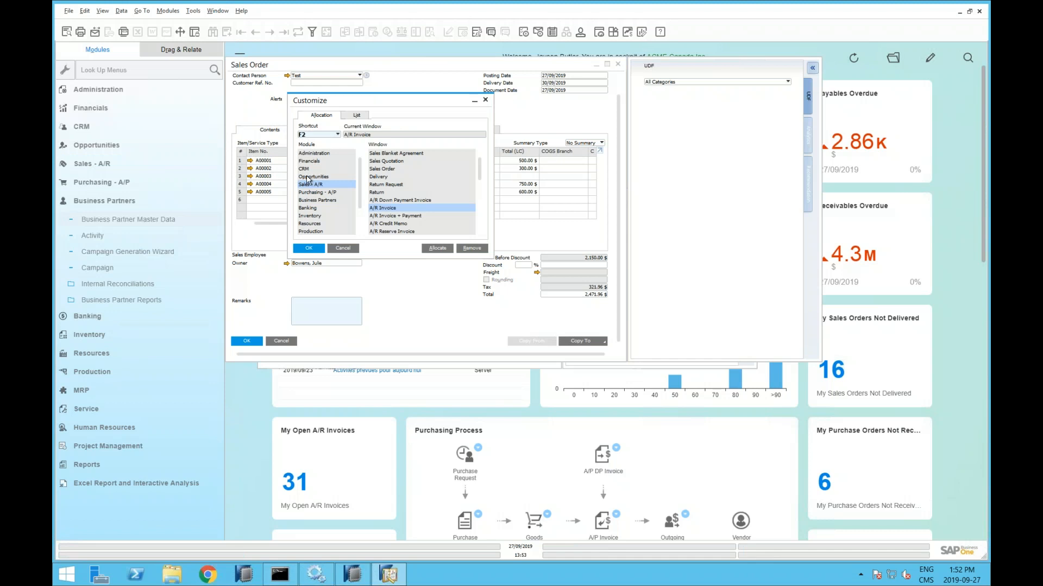
left_click(357, 115)
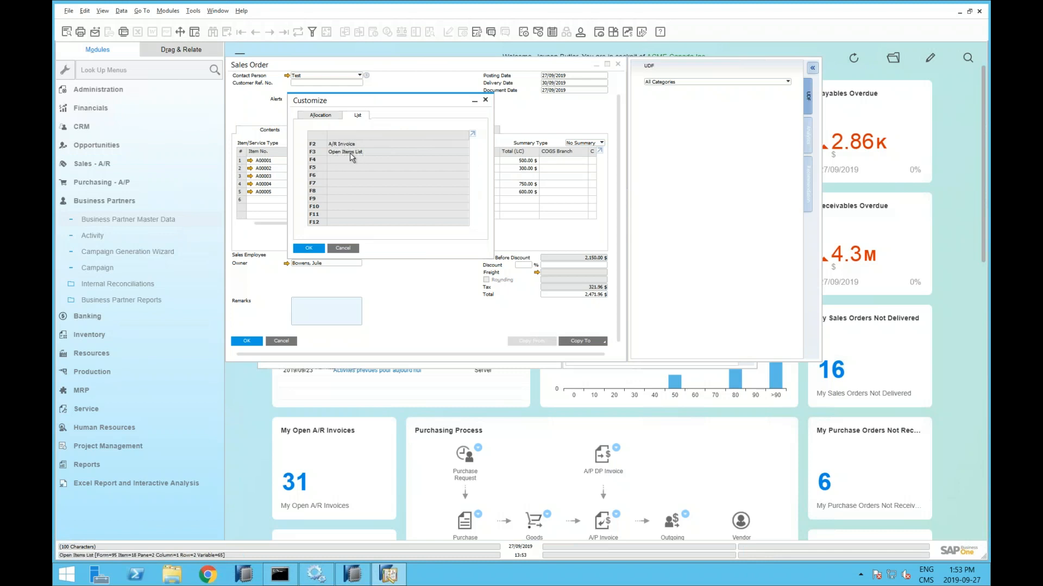
left_click(320, 115)
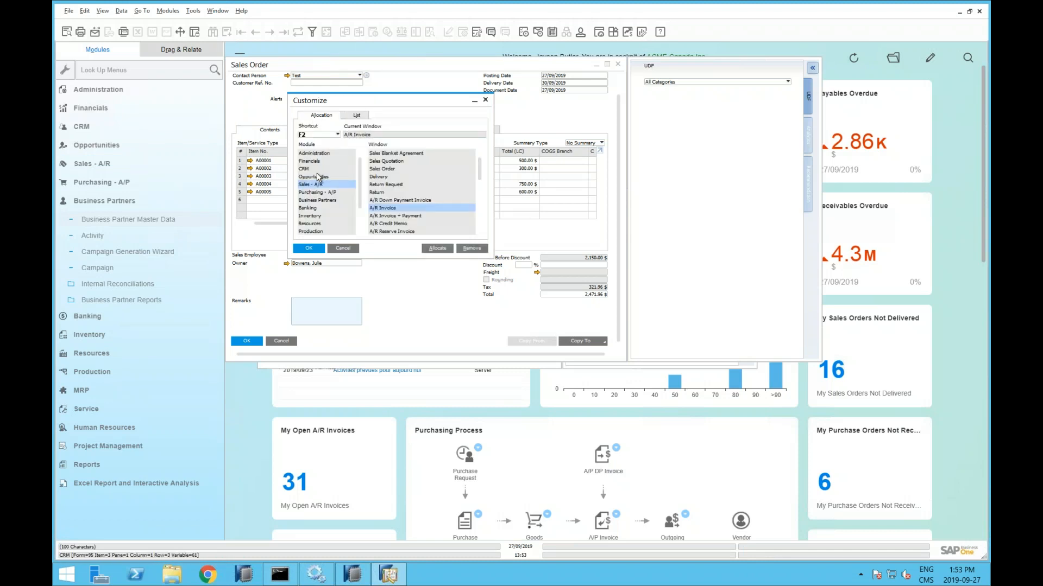
Allocate shortcut F4 to the Sales - A/R Sales Order window and replace the open sales order with a blank one.
left_click(337, 136)
left_click(306, 142)
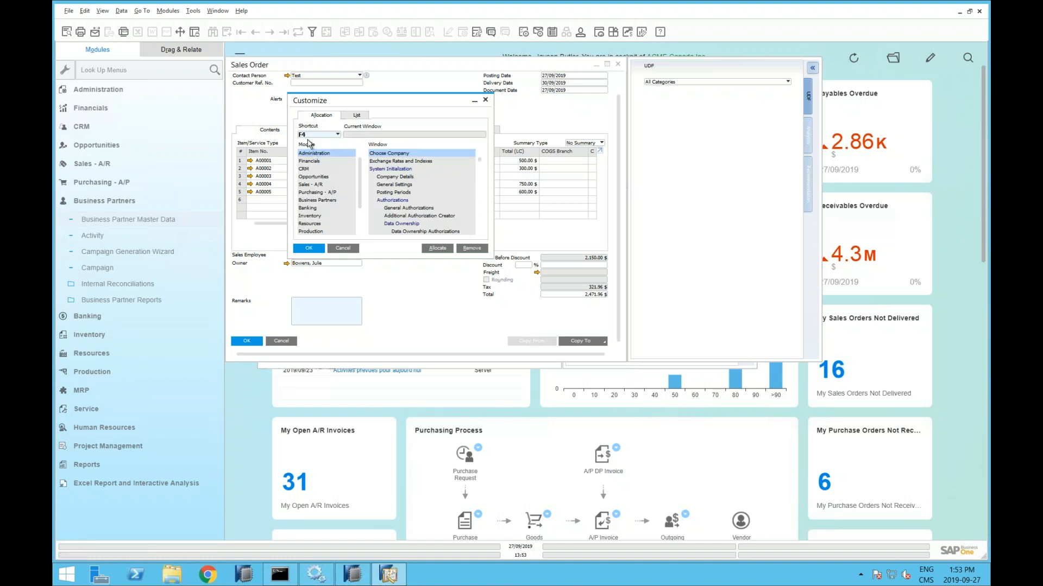
mouse_move(480, 161)
left_mouse_down()
mouse_move(479, 174)
mouse_move(478, 158)
left_mouse_up()
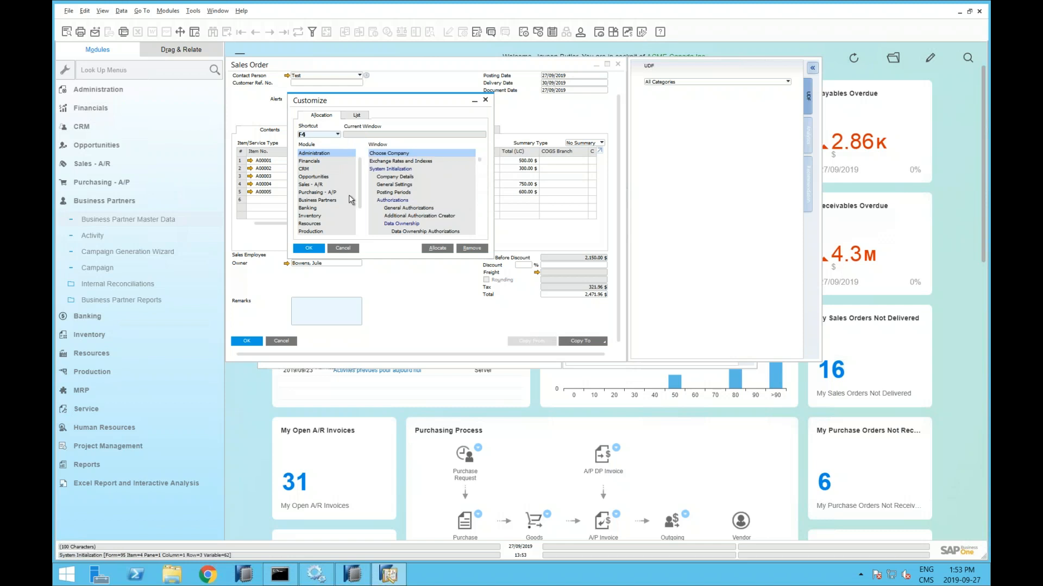
left_click(311, 185)
left_click(379, 169)
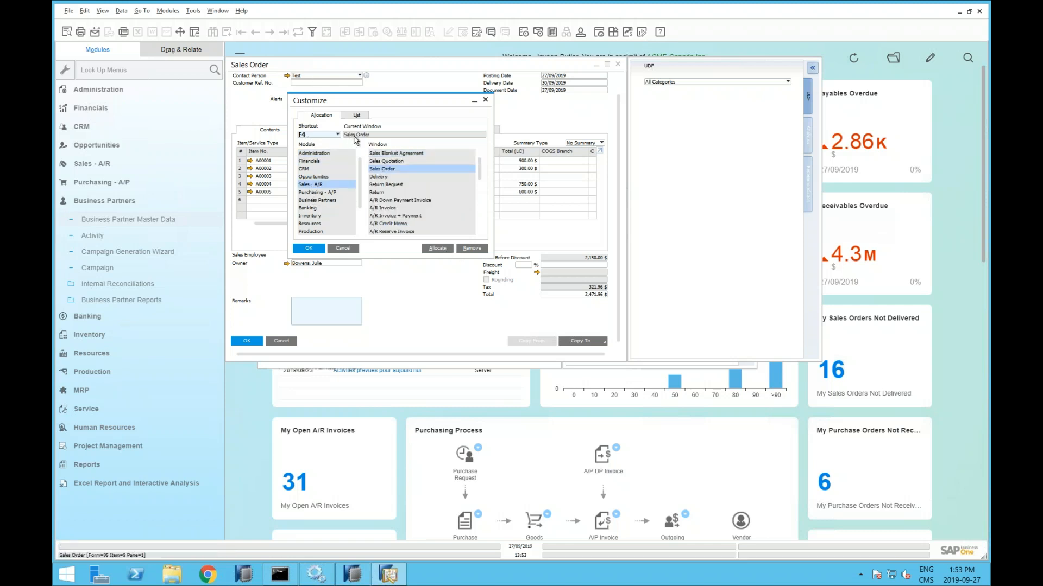
left_click(313, 250)
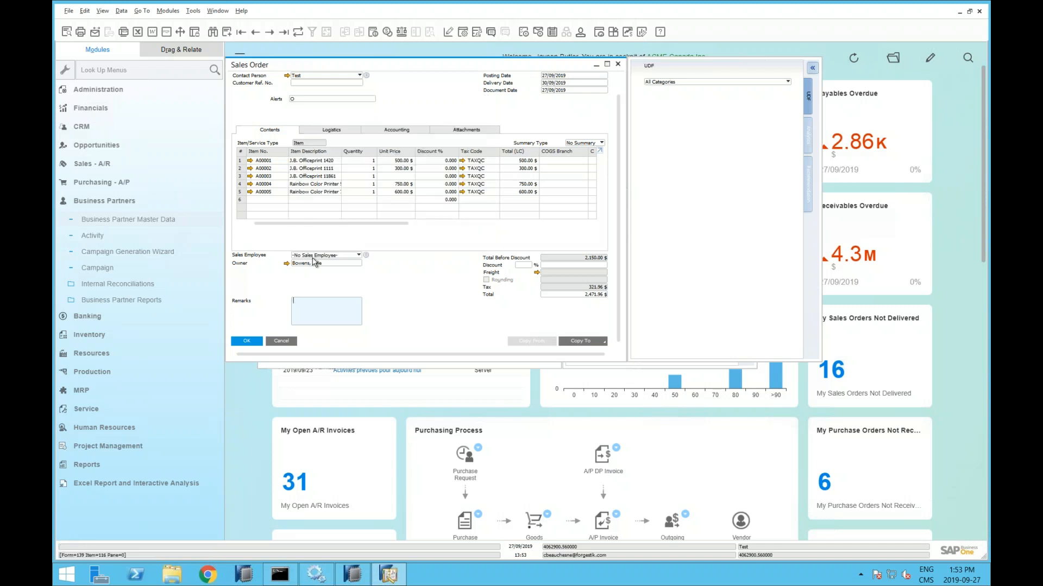
left_click(281, 341)
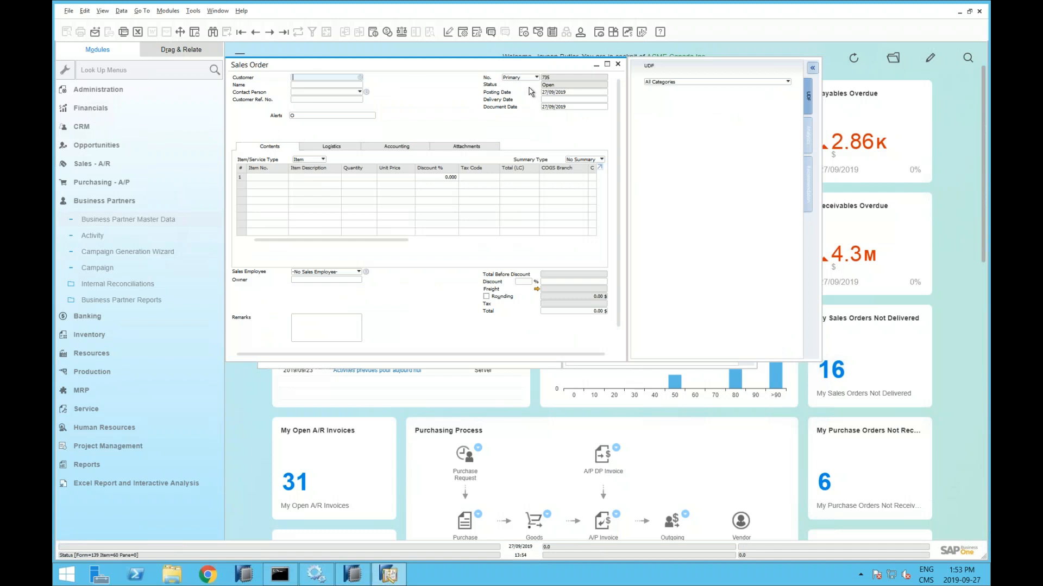
Call up the Open Items List by its shortcut, enlarge it to examine open sales orders and selectable document types, and close it.
key("F3")
left_click_drag(232, 116, 453, 187)
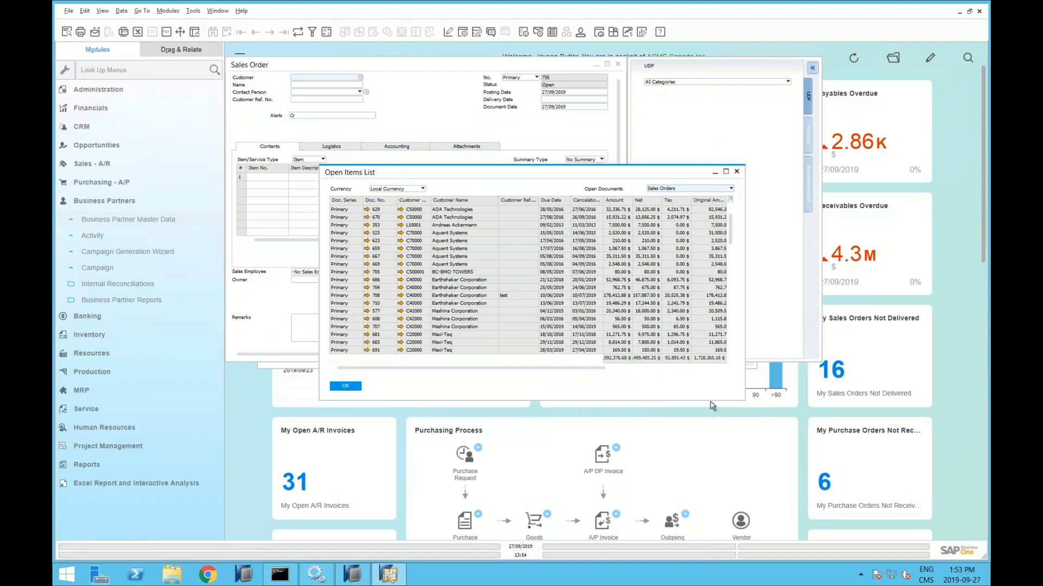
left_click_drag(709, 399, 709, 486)
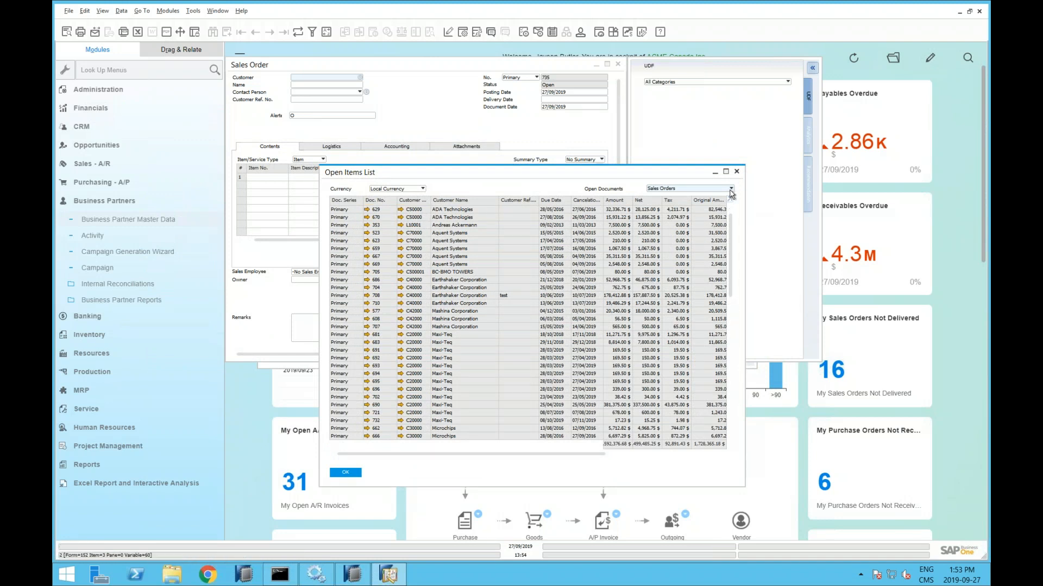
left_click(731, 189)
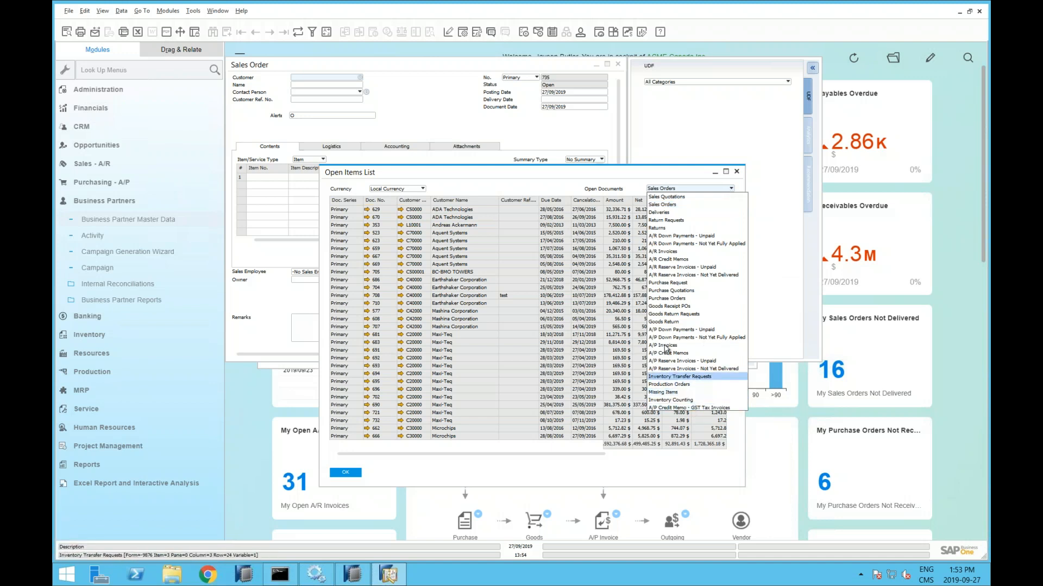
left_click(474, 183)
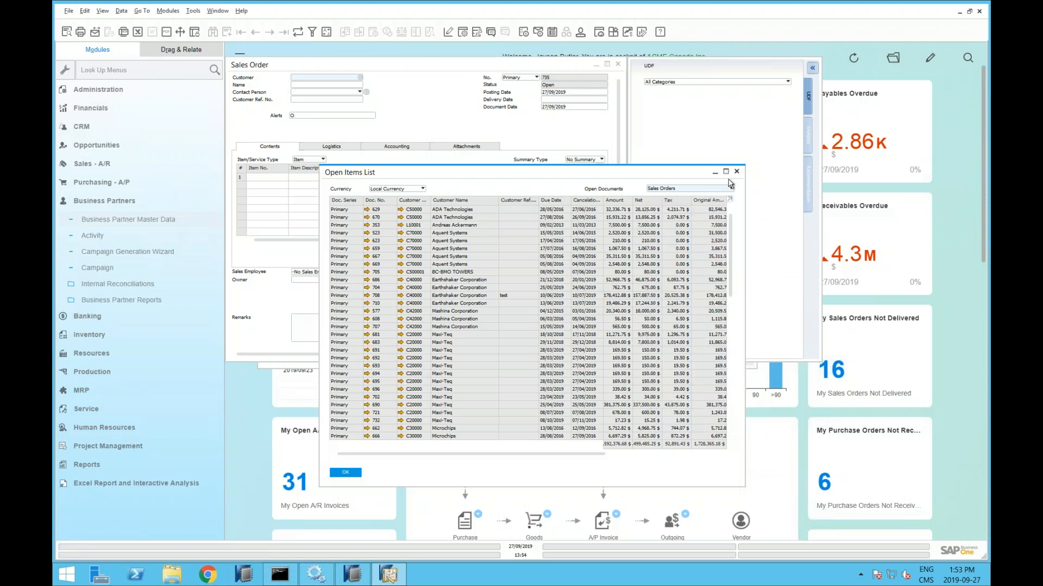
left_click(737, 171)
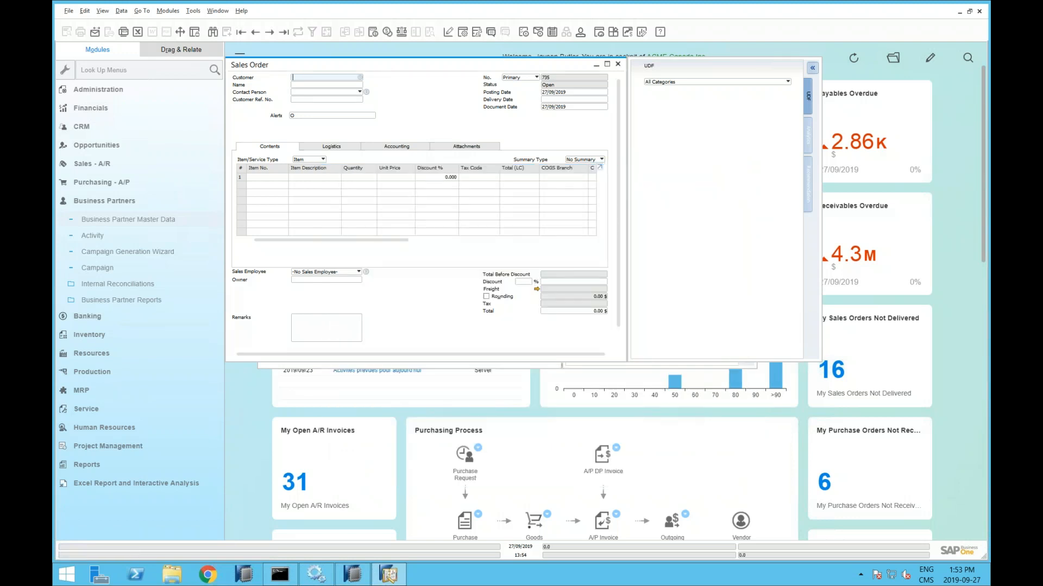
Display the most recent sales order in the blank Sales Order window.
left_click(600, 169)
left_click(609, 76)
left_click(259, 34)
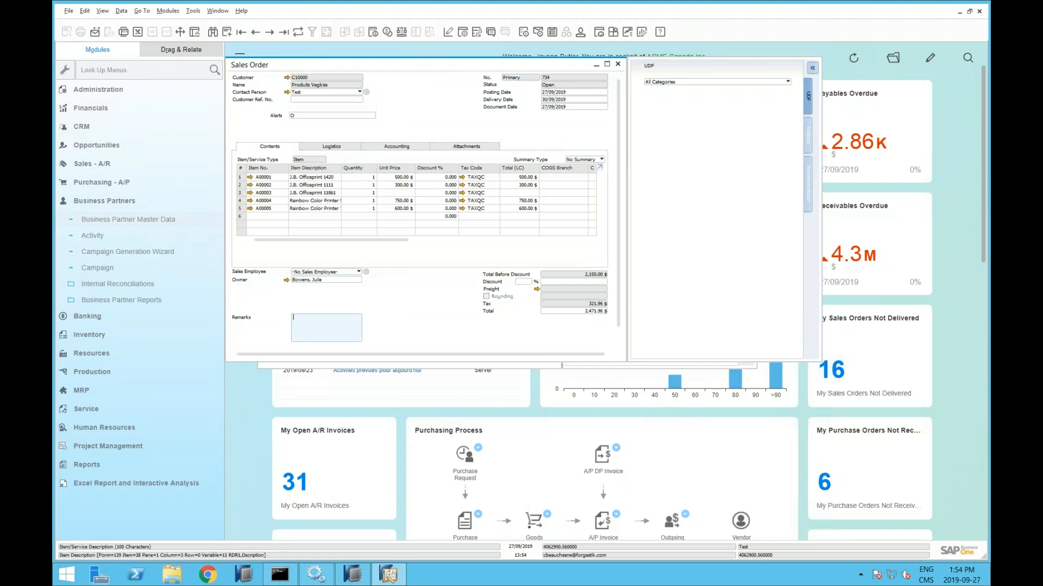
Manually resize the Item Description column narrower and wider, and narrow the Item No. column in the sales order rows.
left_click_drag(341, 167, 319, 168)
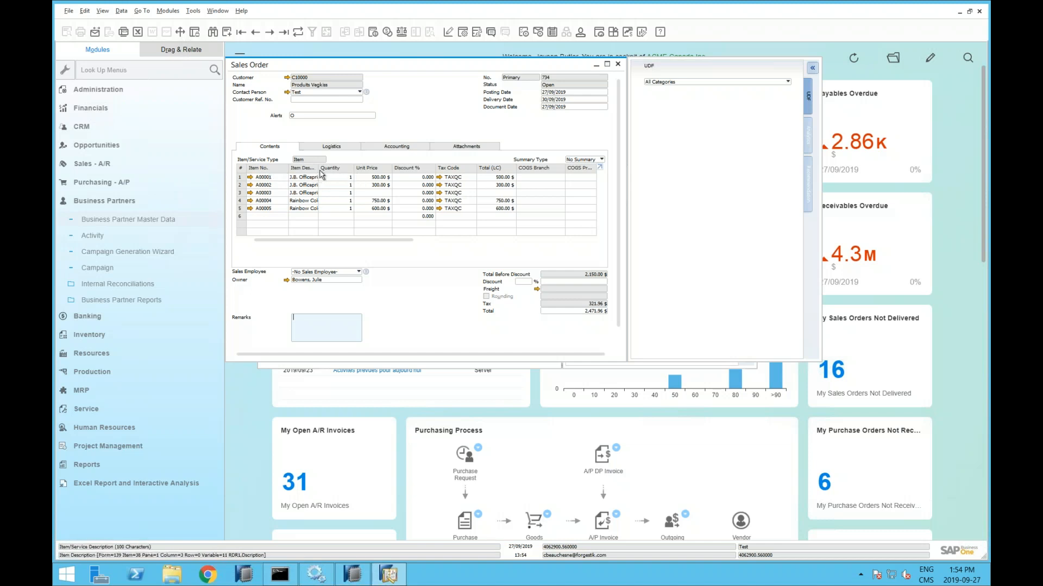
left_click_drag(318, 168, 357, 174)
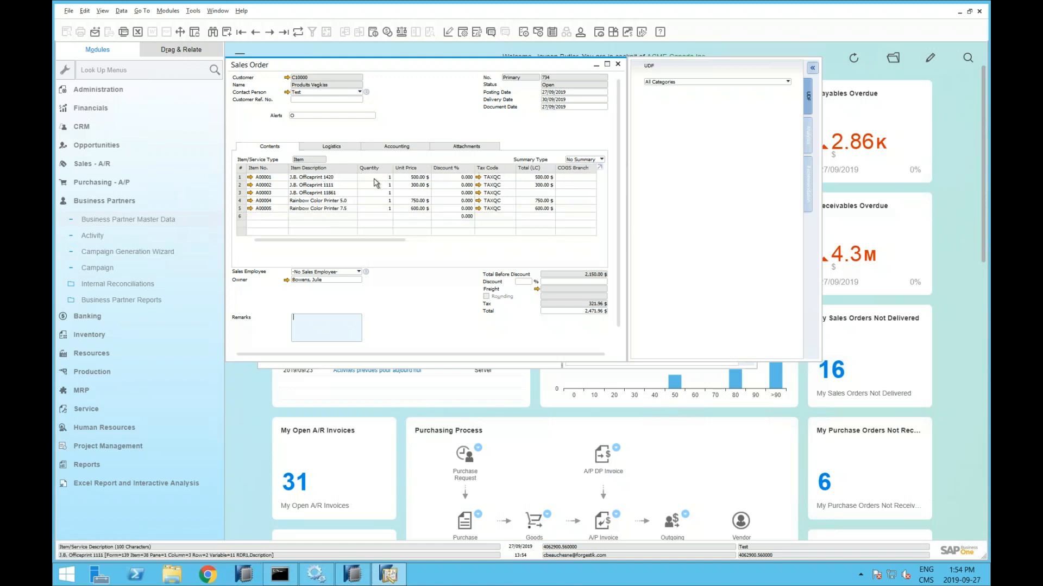
left_click_drag(359, 175, 328, 175)
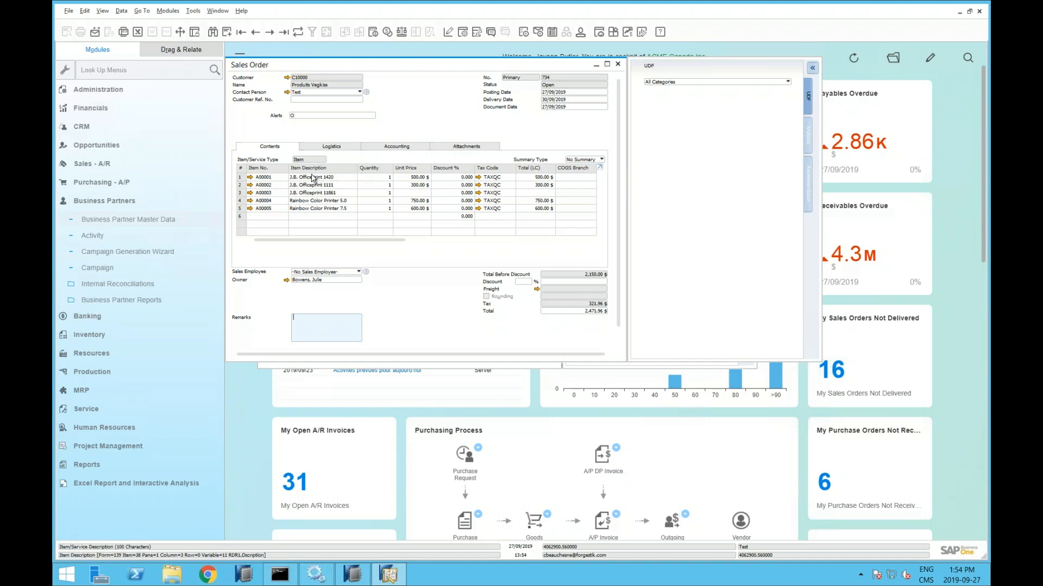
left_click_drag(284, 171, 270, 172)
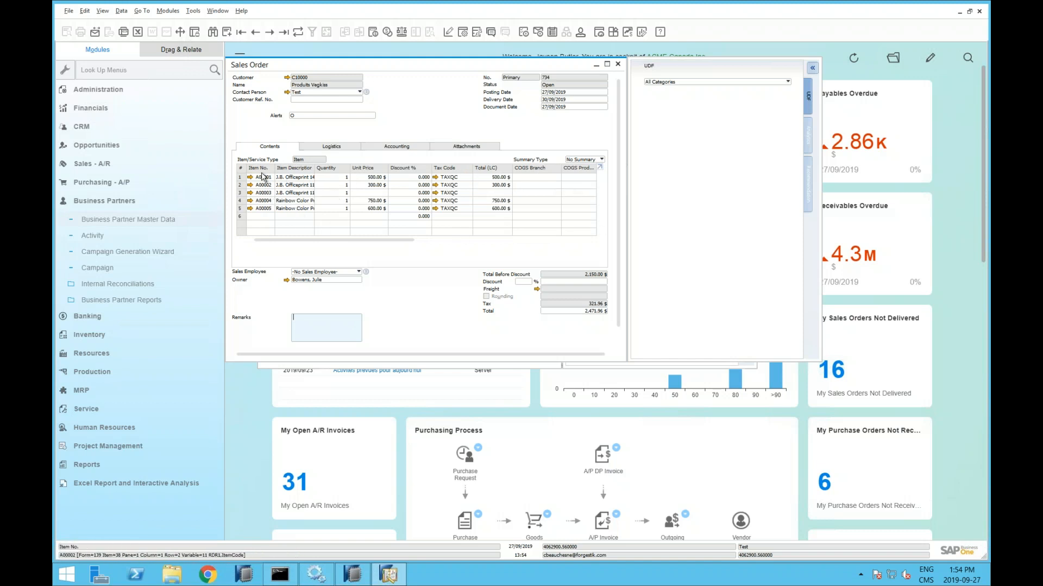
Fit the column widths of the sales order's item rows to their contents.
left_click(101, 13)
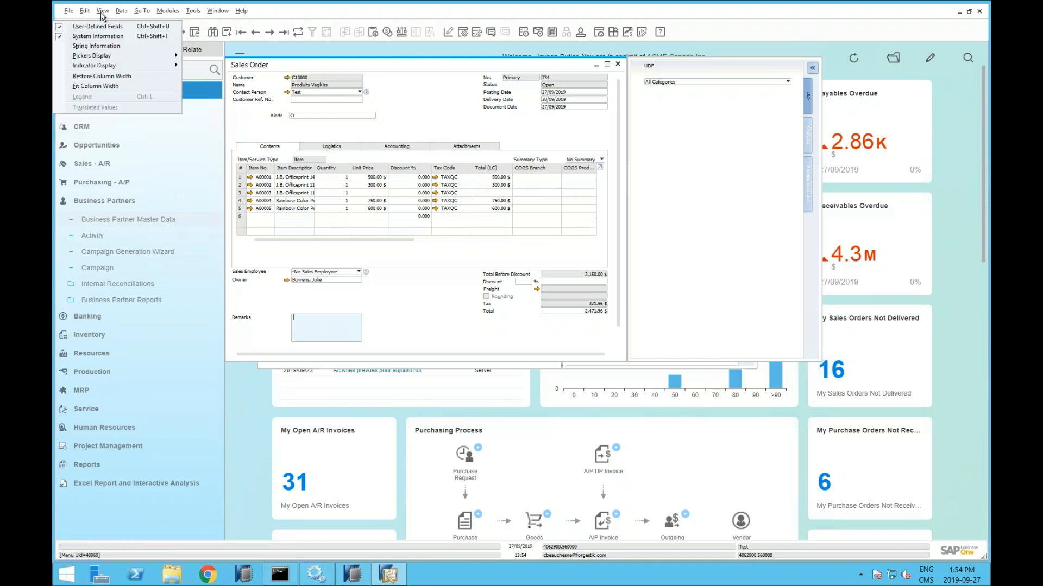
left_click(103, 85)
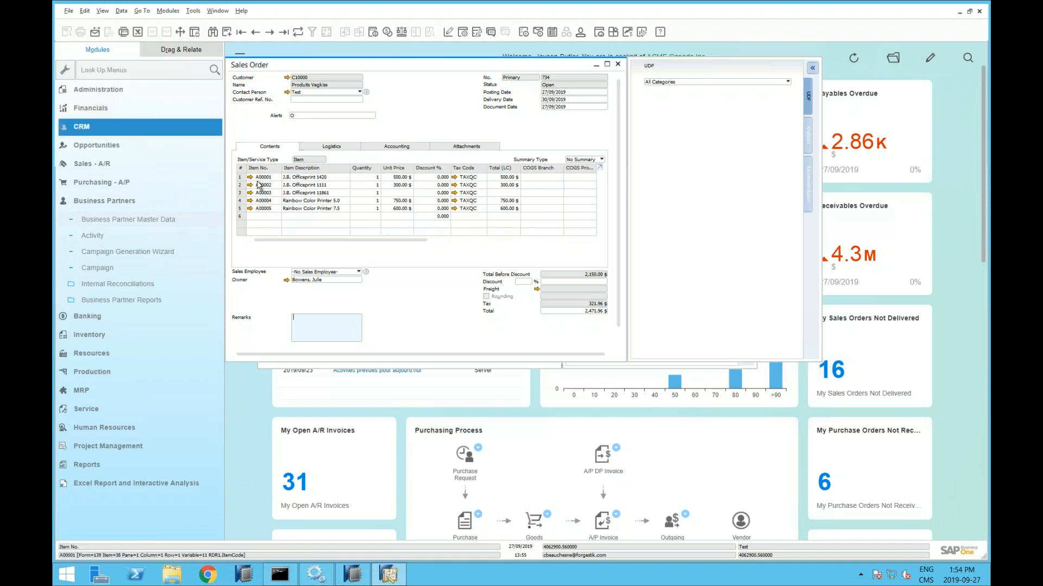
mouse_move(362, 240)
left_mouse_down()
mouse_move(584, 255)
mouse_move(361, 245)
mouse_move(377, 248)
left_mouse_up()
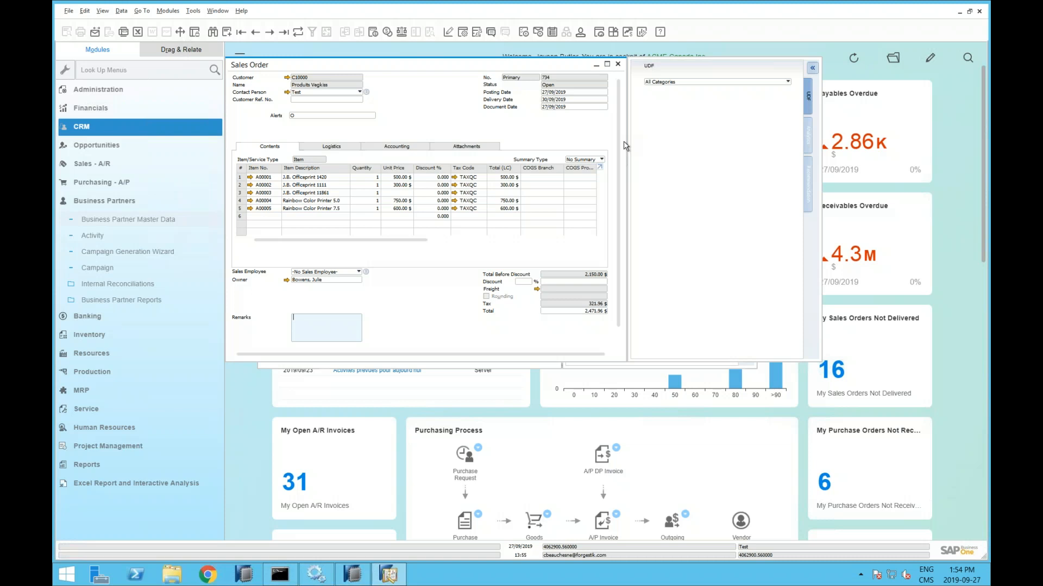
Look through the tools available for the open sales order.
left_click(193, 11)
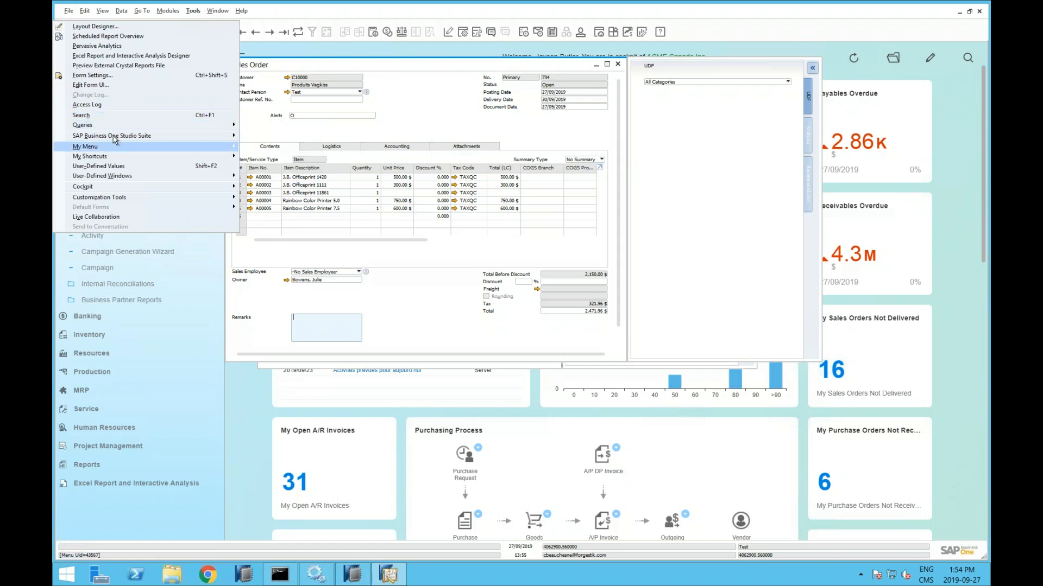
mouse_move(110, 132)
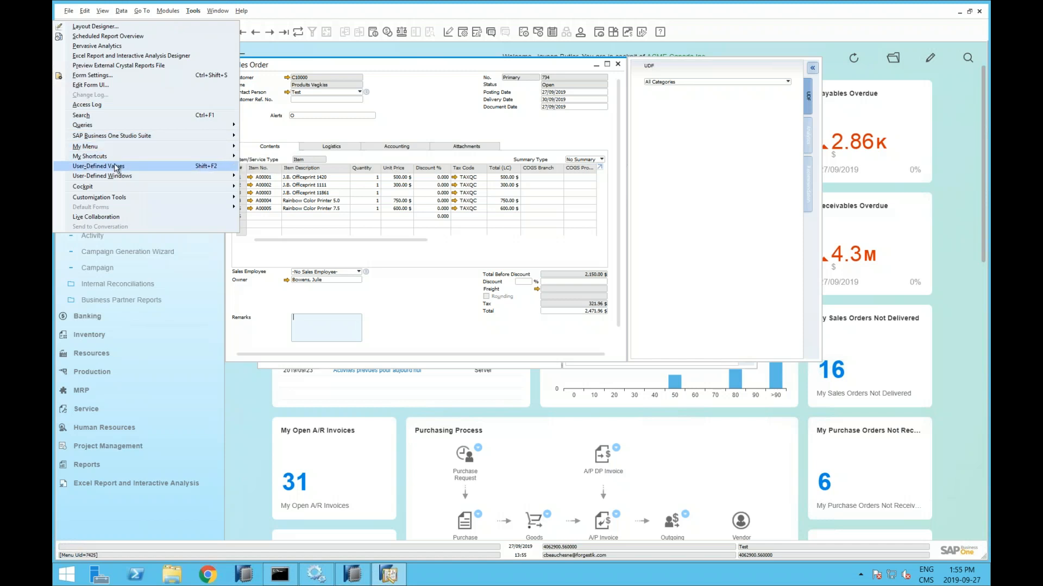
Check which window the F2 key is assigned to in the shortcut customization, and cancel the dialog.
mouse_move(188, 179)
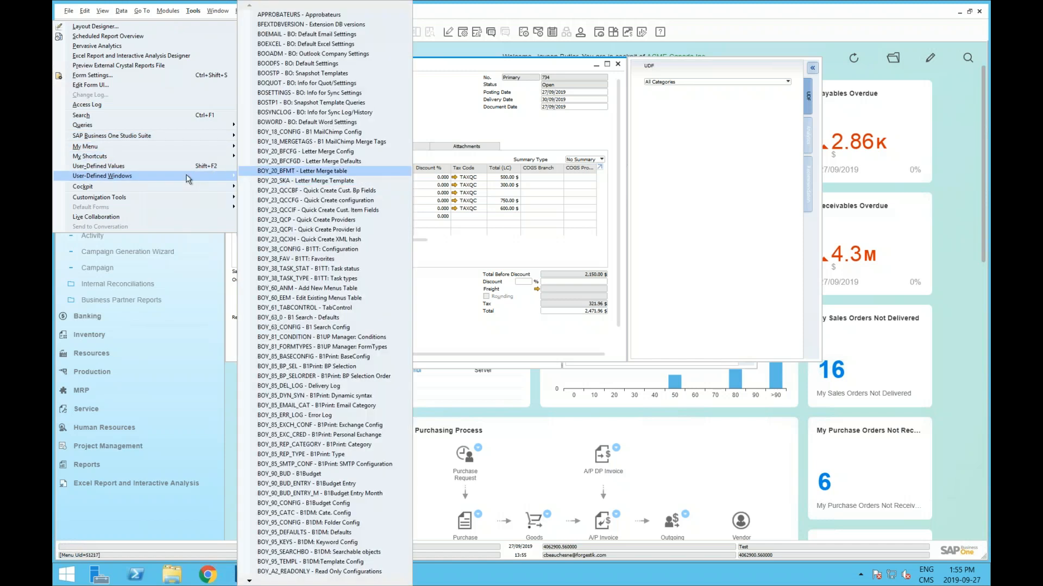
mouse_move(154, 157)
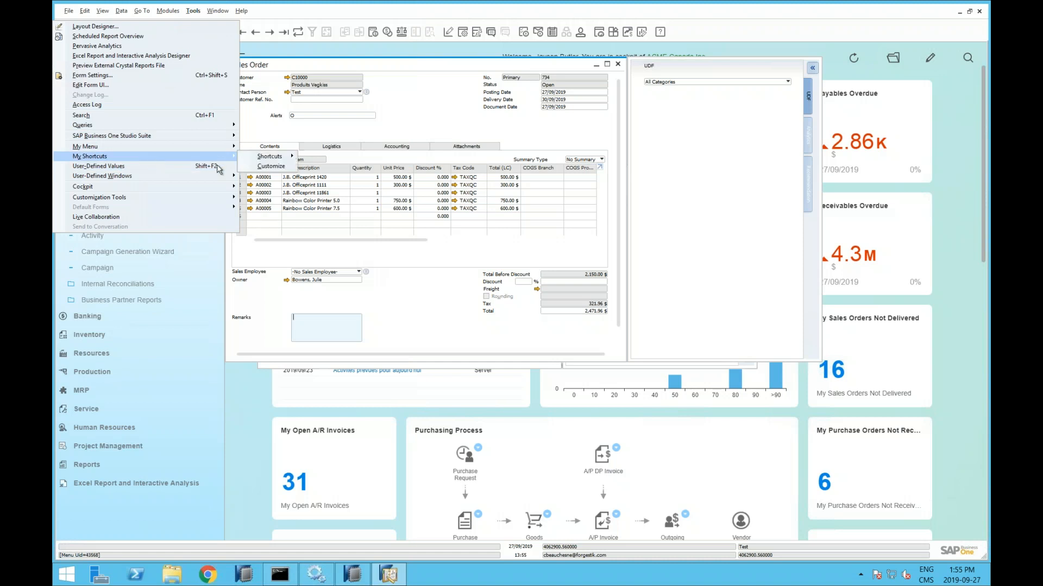
left_click(272, 167)
left_click(338, 135)
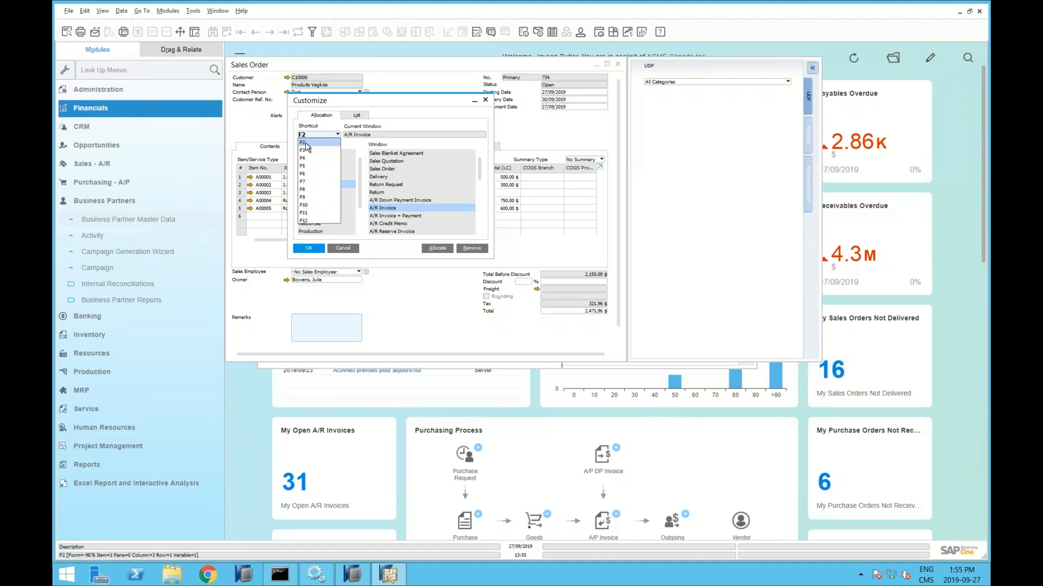
left_click(384, 251)
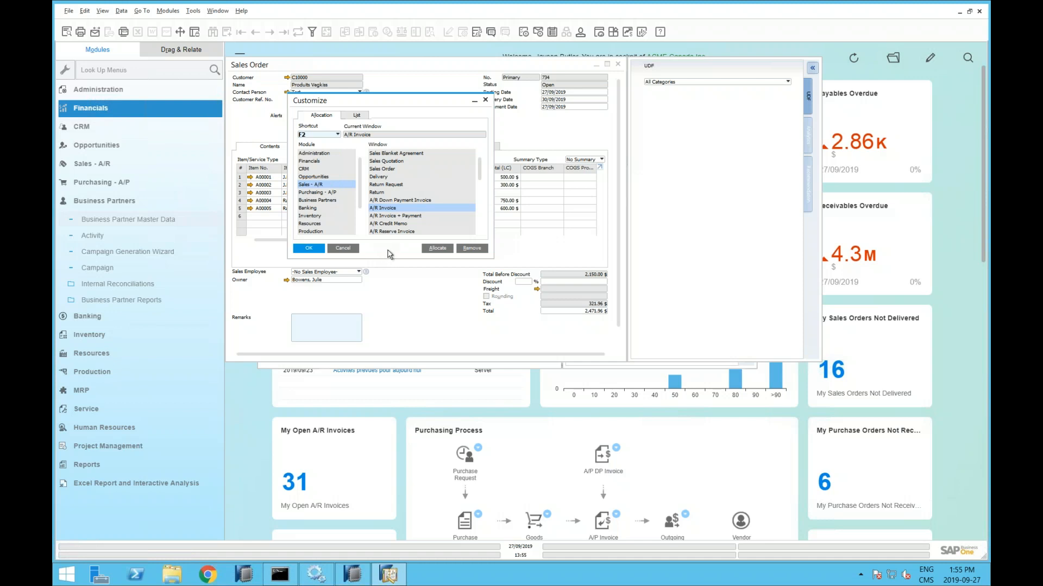
left_click(342, 248)
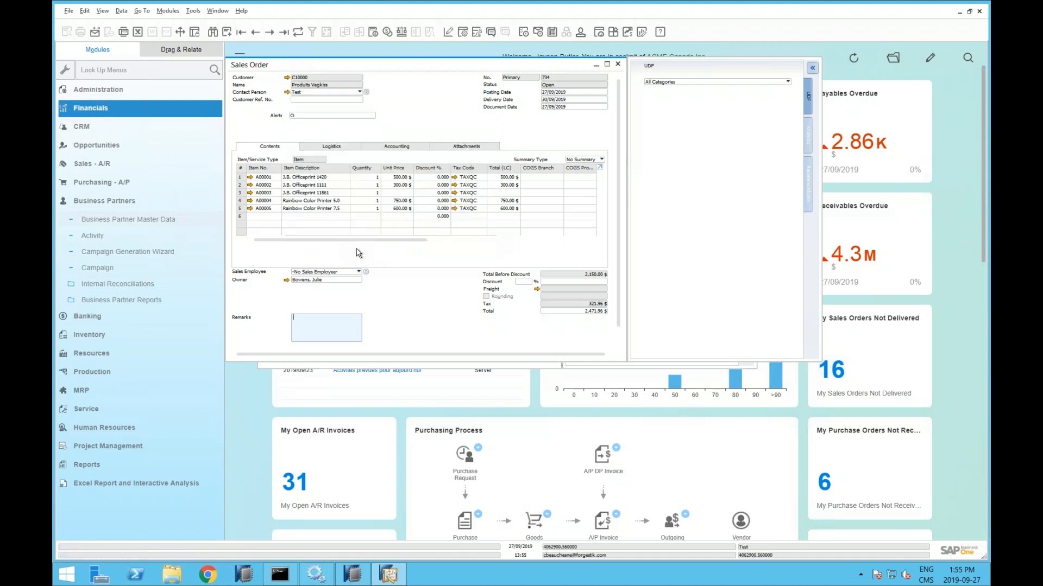
left_click(144, 11)
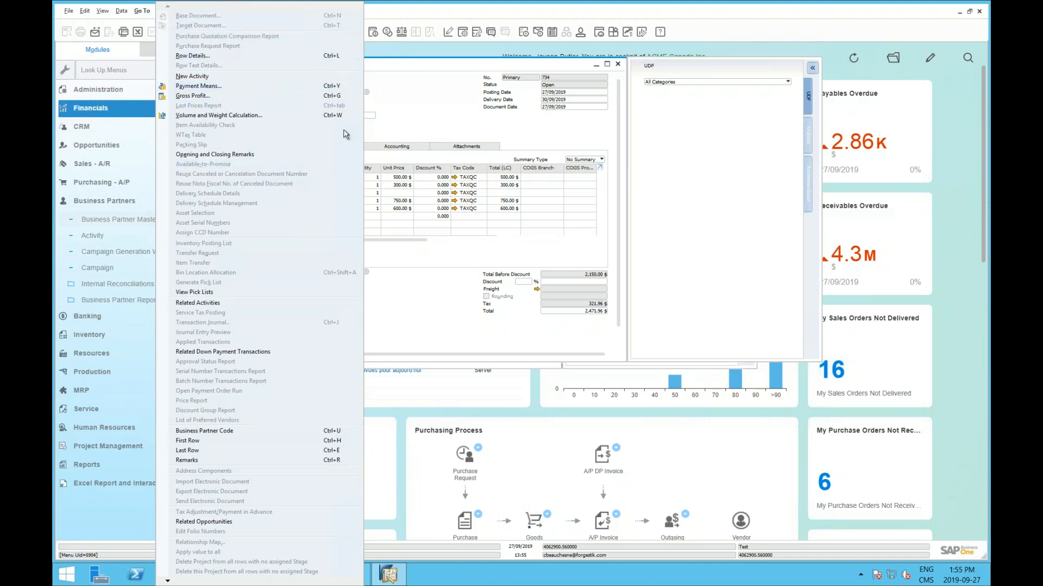
left_click(429, 11)
left_click(216, 12)
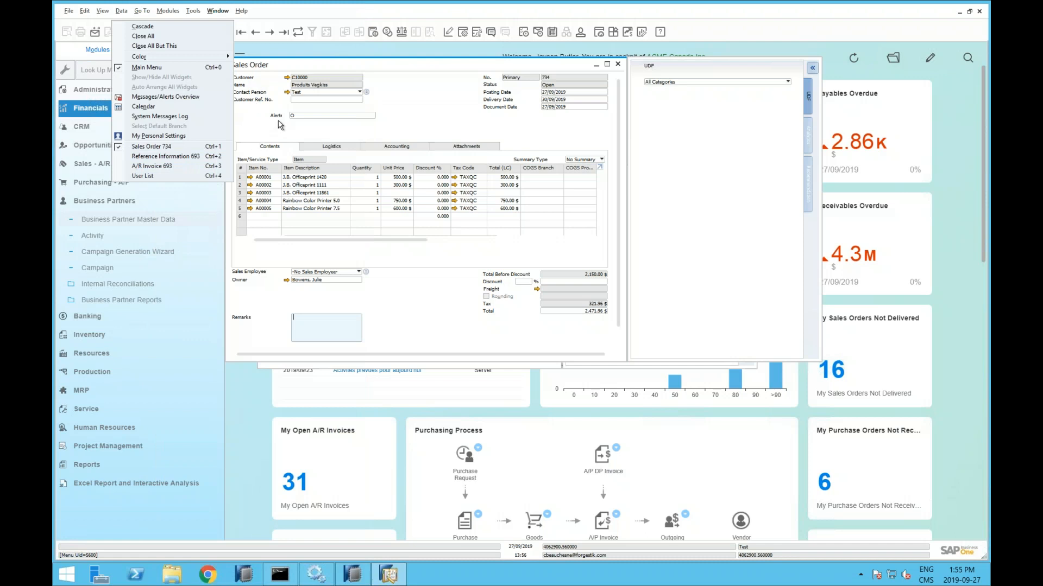
left_click(267, 138)
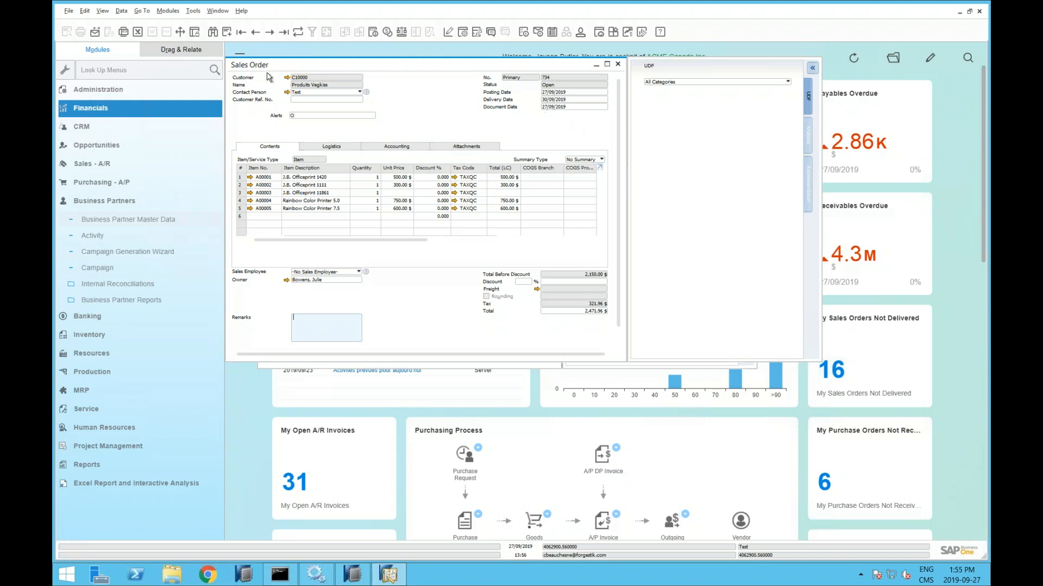
Run the Demo Sum columns query from the General category of the Query Manager, maximize its results and collapse the query text.
left_click(193, 11)
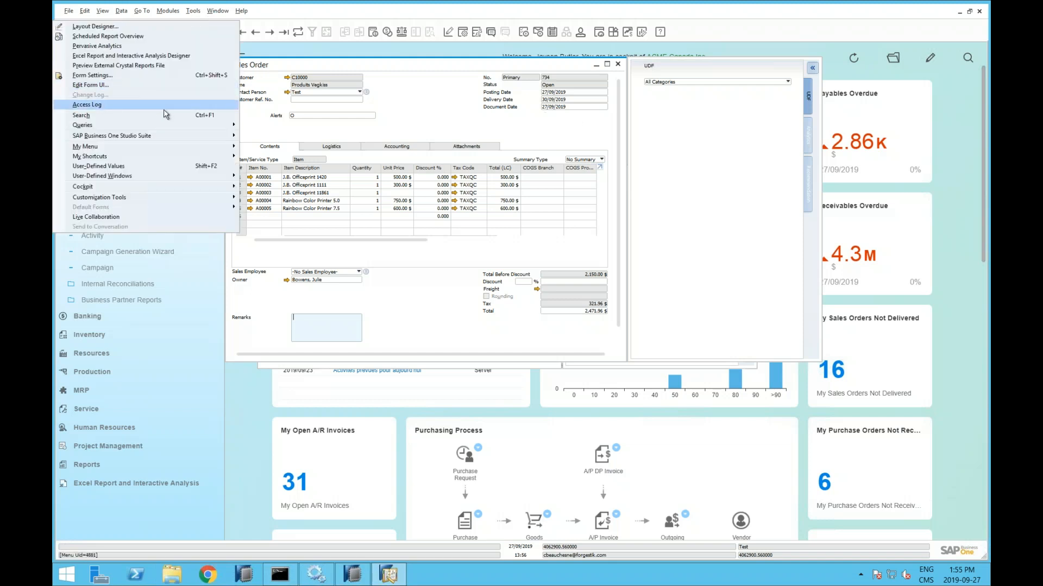
mouse_move(154, 126)
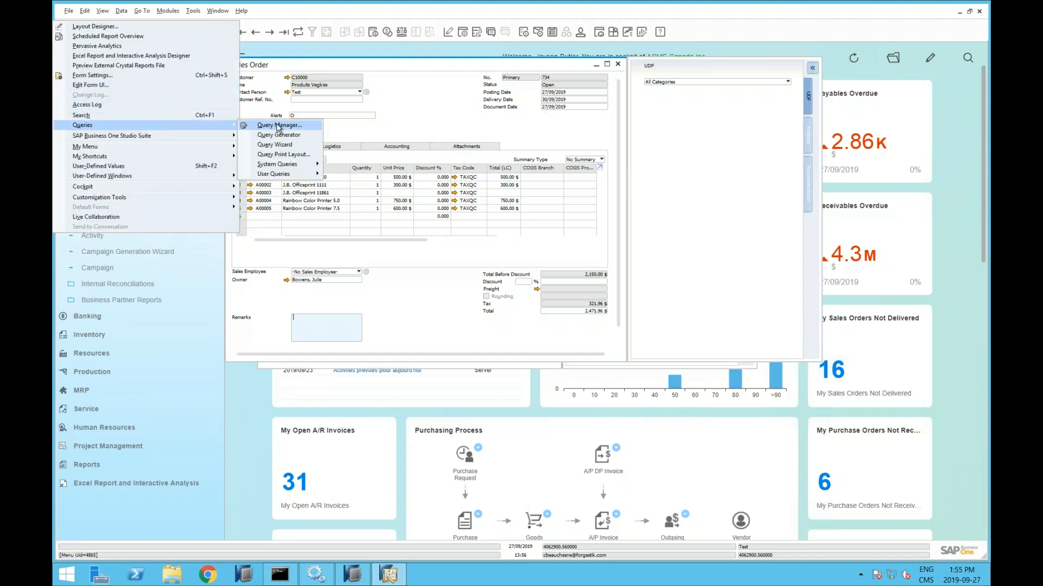
left_click(278, 126)
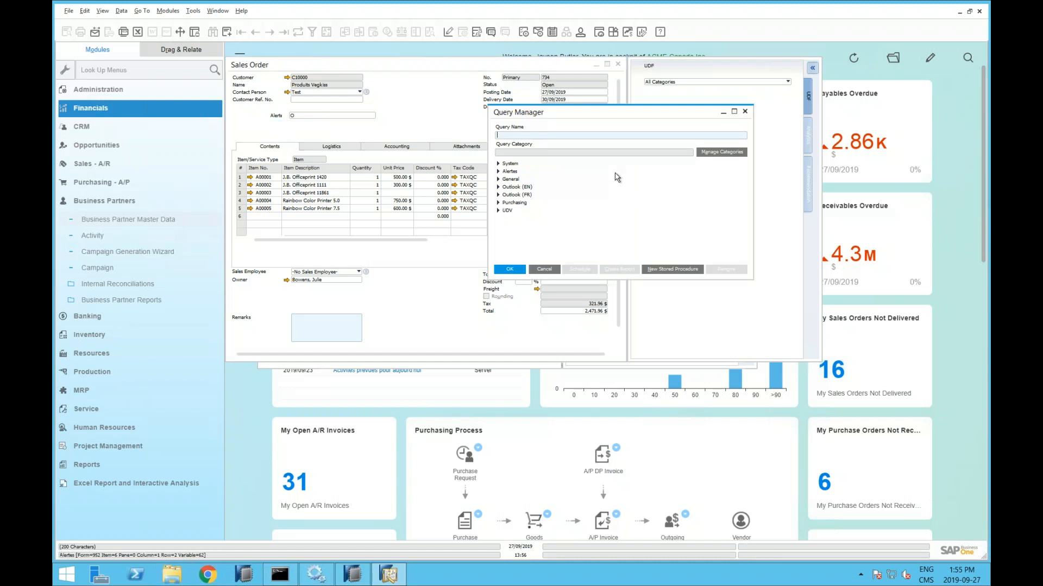
type("demo")
left_click(520, 188)
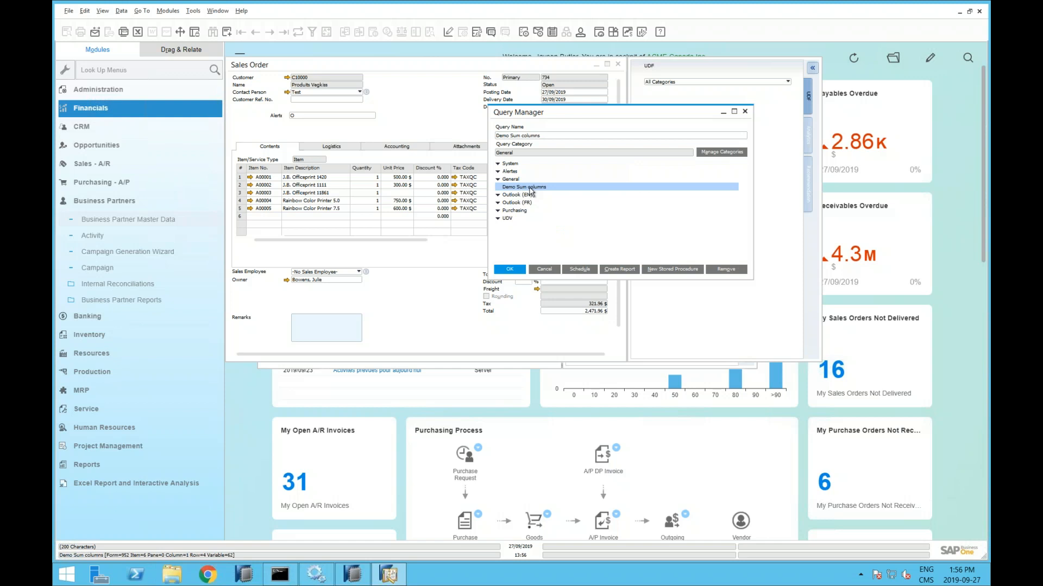
double_click(531, 190)
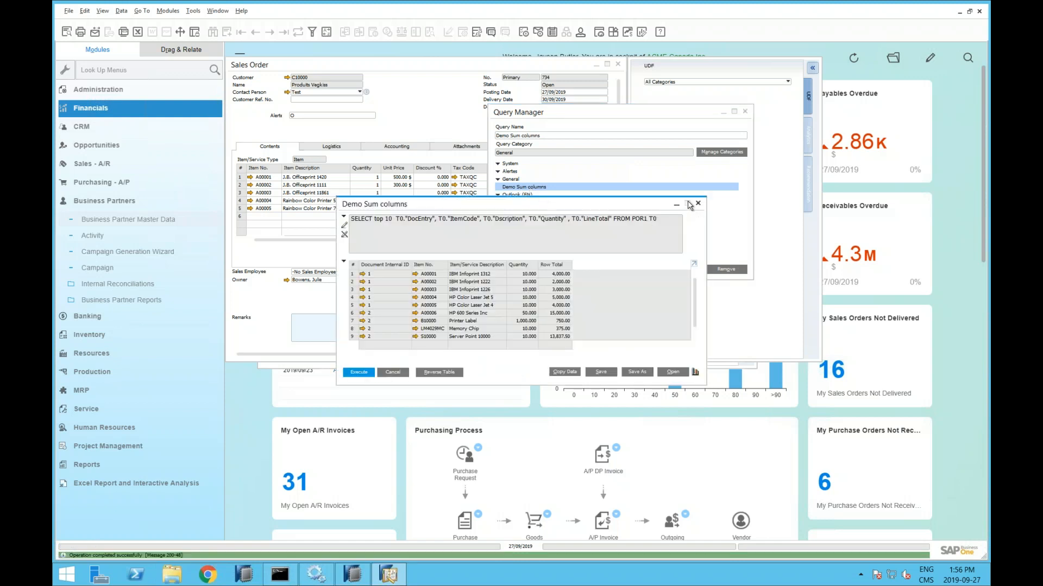
left_click(688, 204)
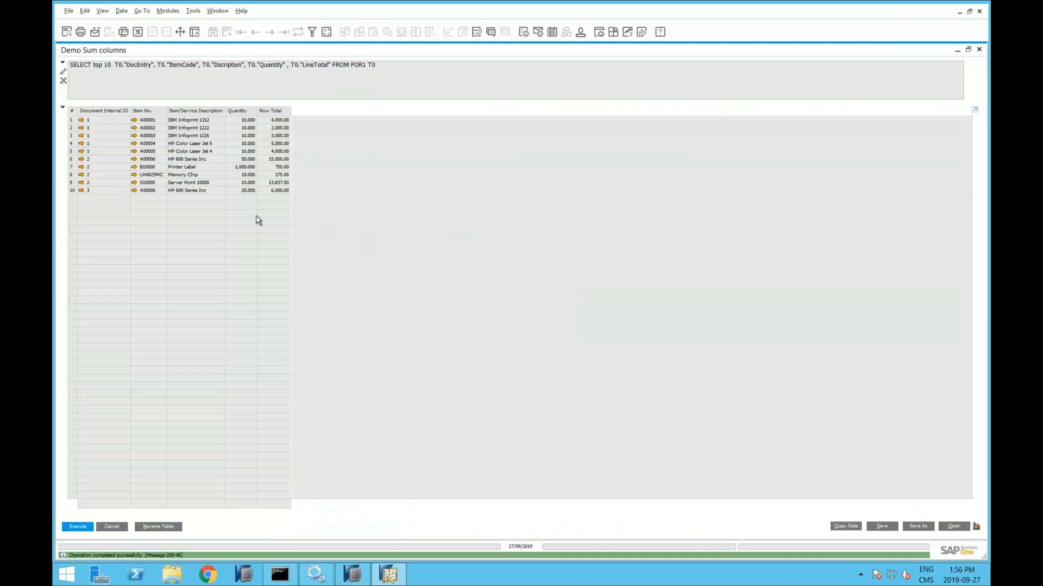
left_click(63, 64)
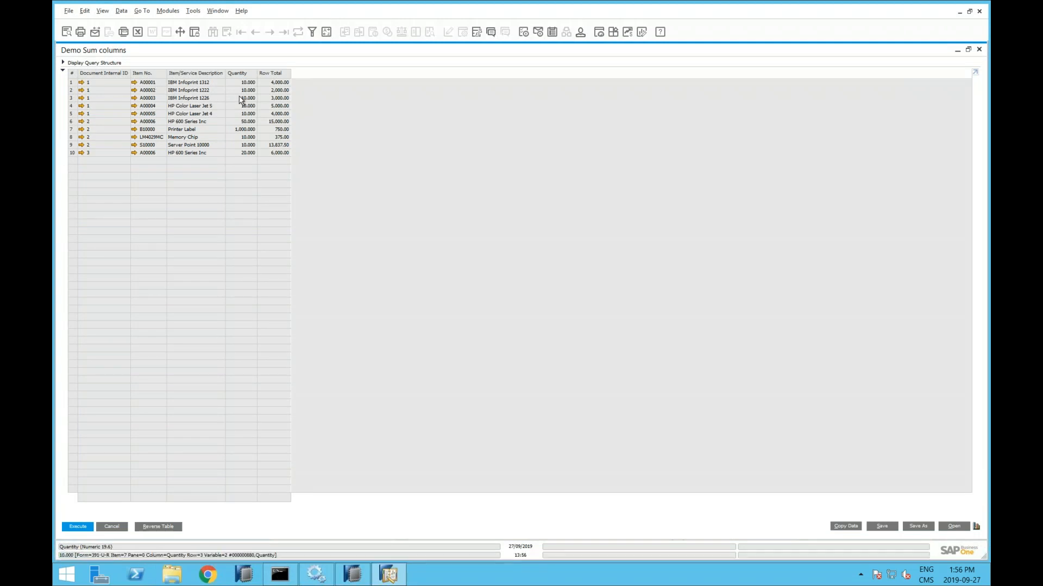
Sort the query results in turn by description, item number, document ID, quantity and row total, ending with ascending Quantity.
double_click(199, 74)
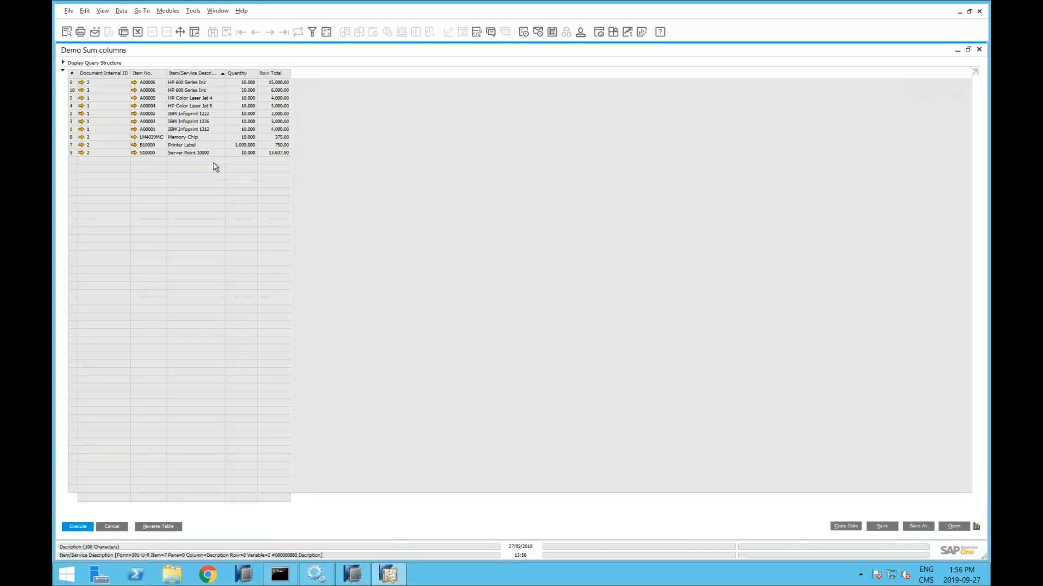
double_click(144, 74)
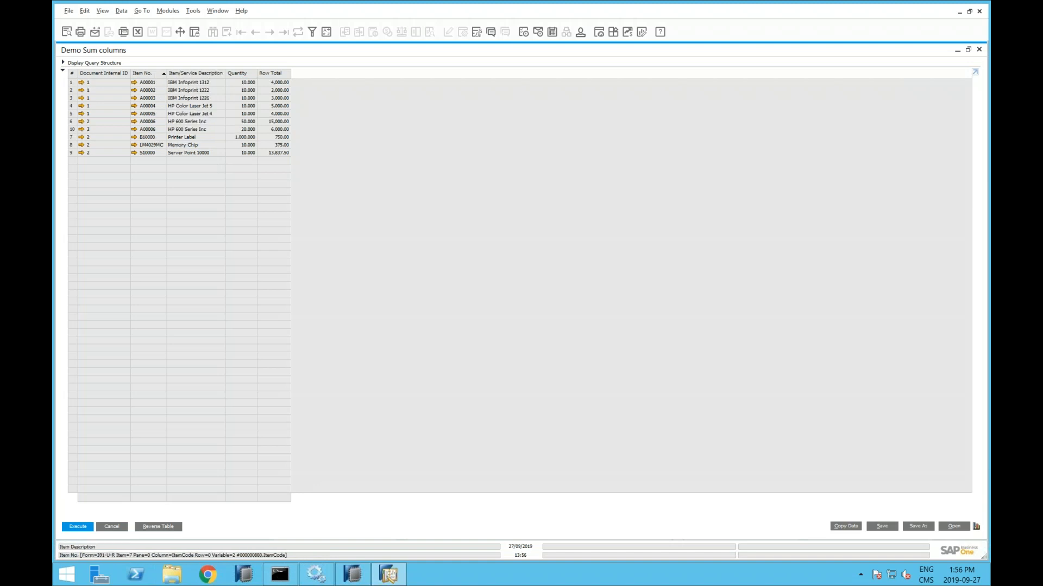
double_click(116, 73)
double_click(206, 74)
double_click(242, 74)
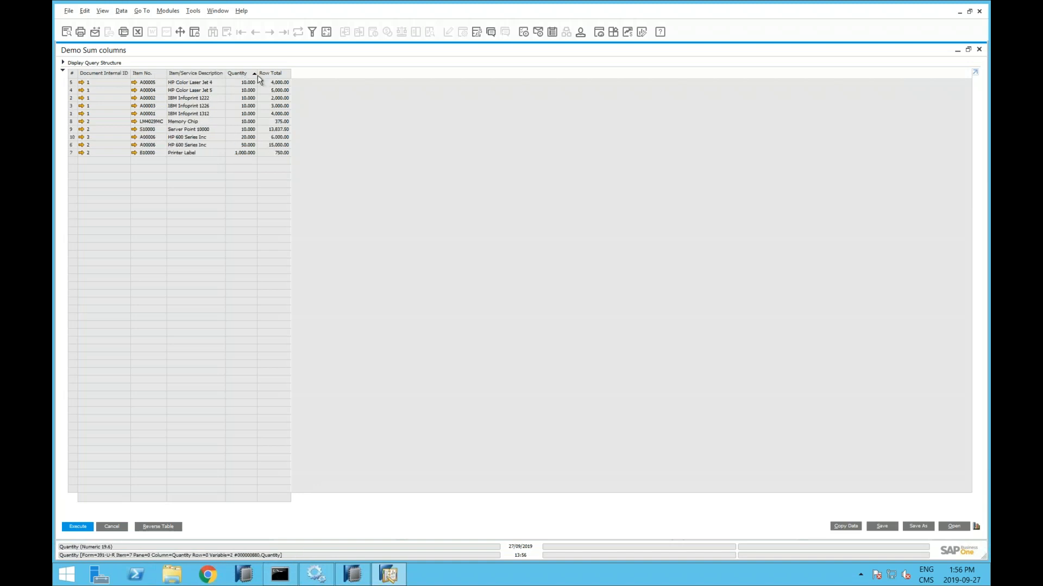
double_click(280, 74)
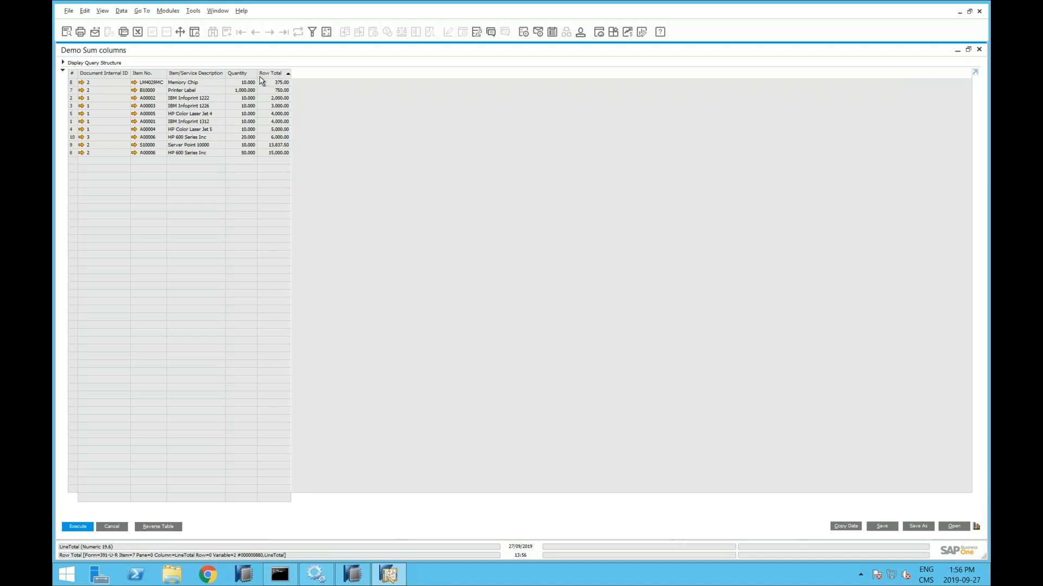
double_click(242, 75)
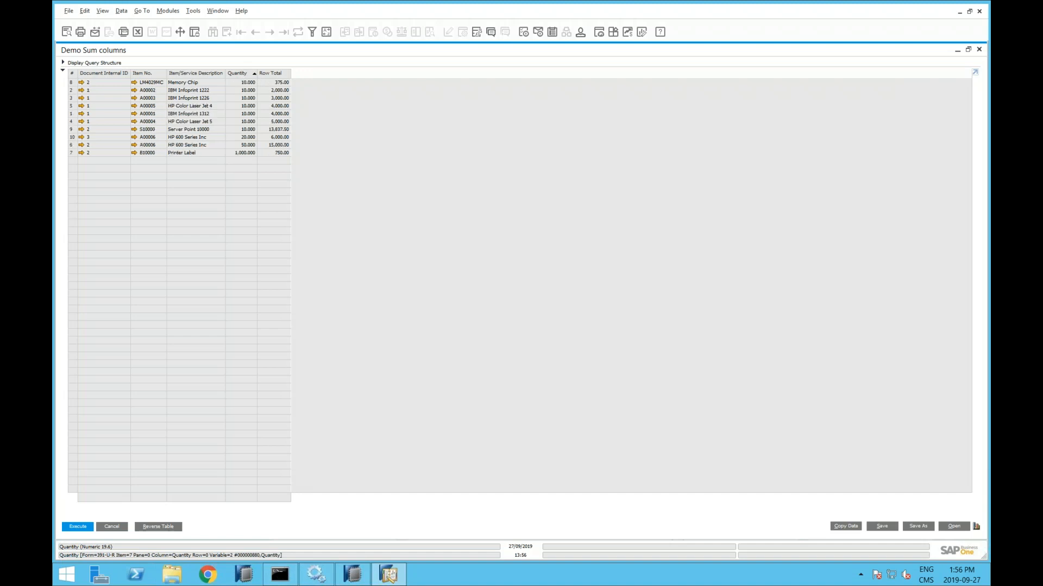
Show column totals for Quantity and Row Total, and close the query results and the Query Manager.
double_click(247, 74, "ctrl")
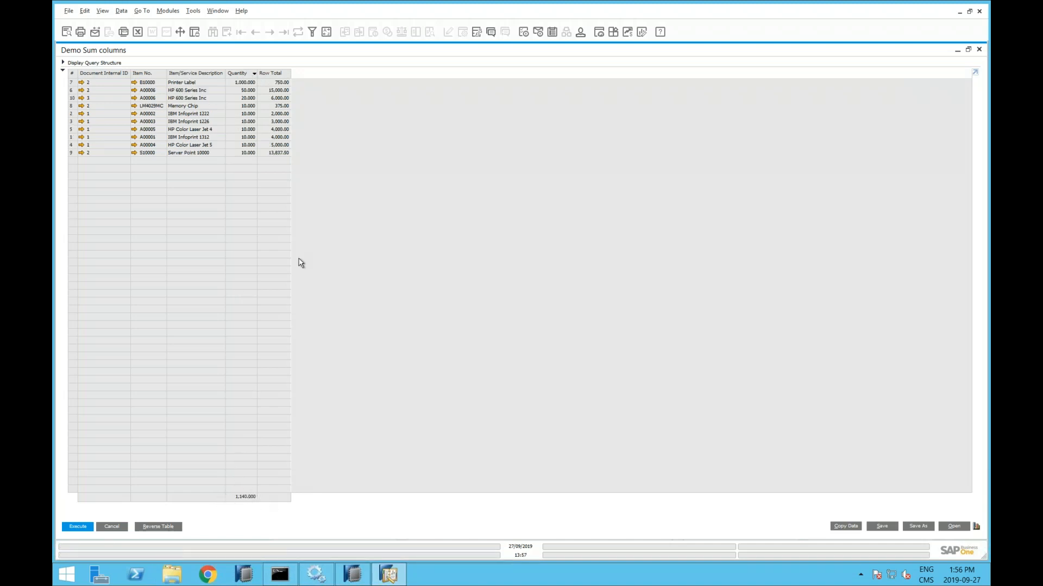
double_click(282, 76)
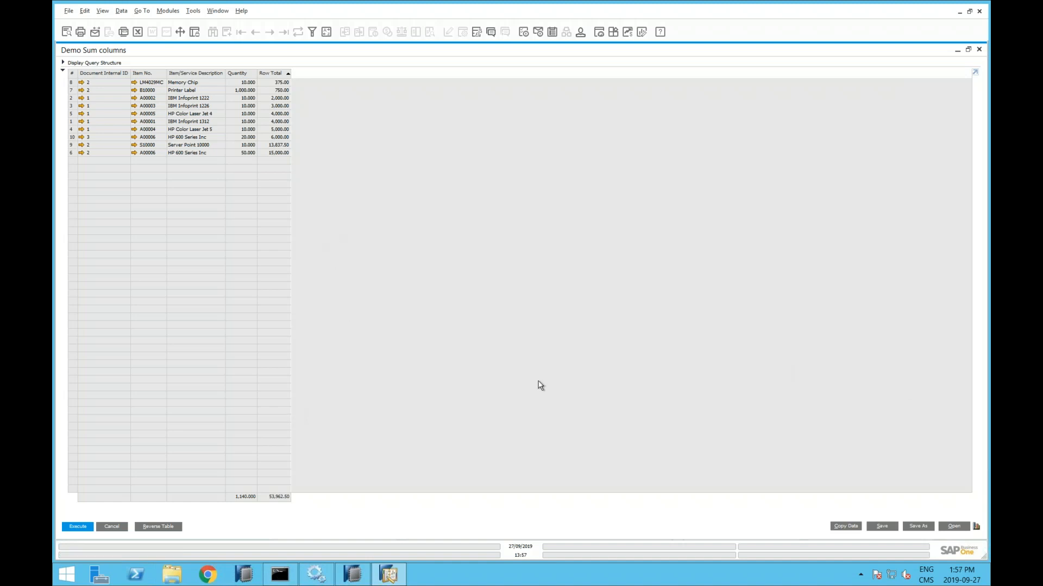
left_click(111, 527)
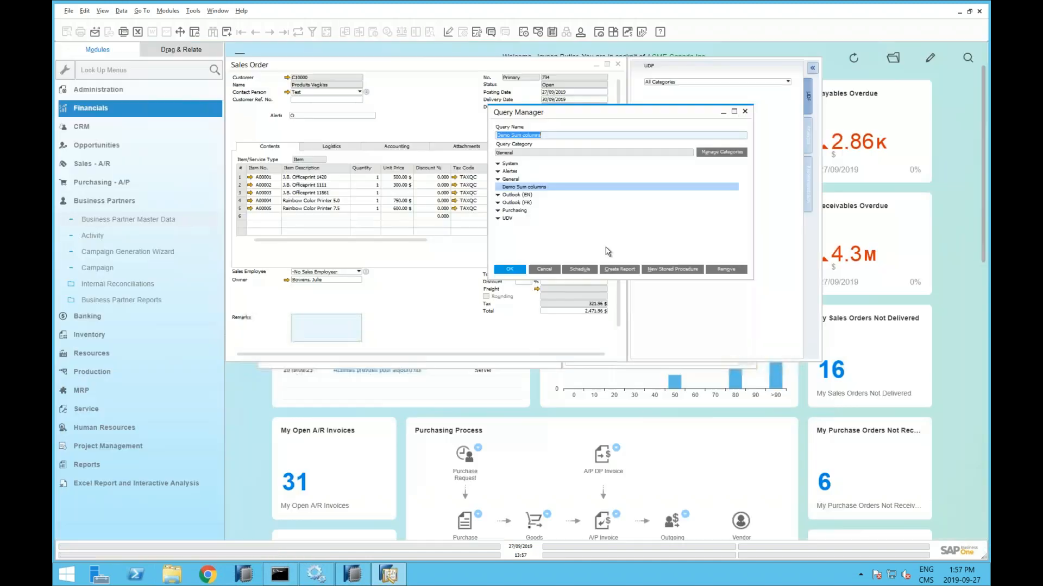
key("Escape")
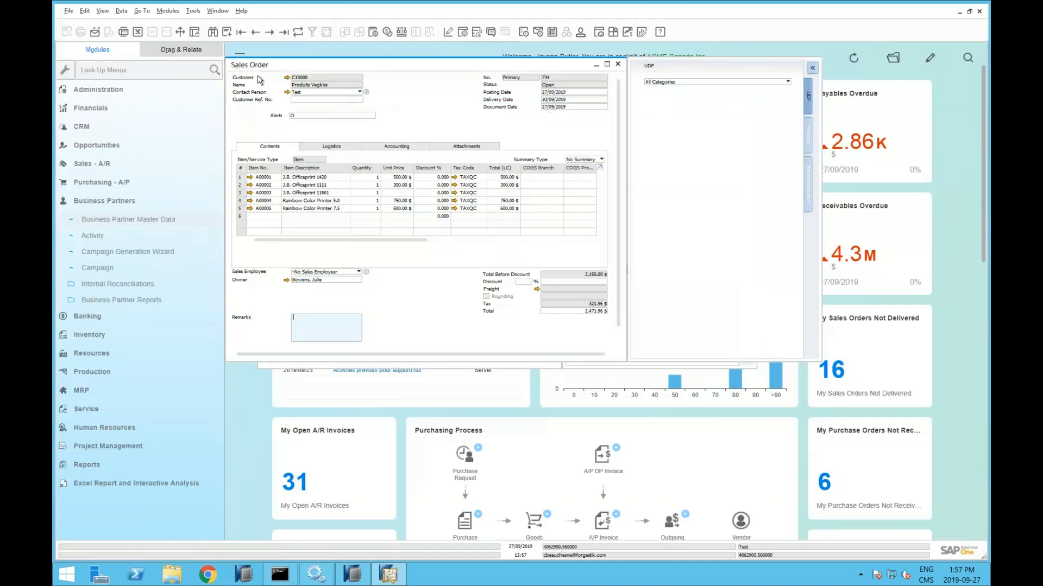
Find all sales orders with the wildcard * as the customer code, and maximize the resulting list.
left_click(213, 32)
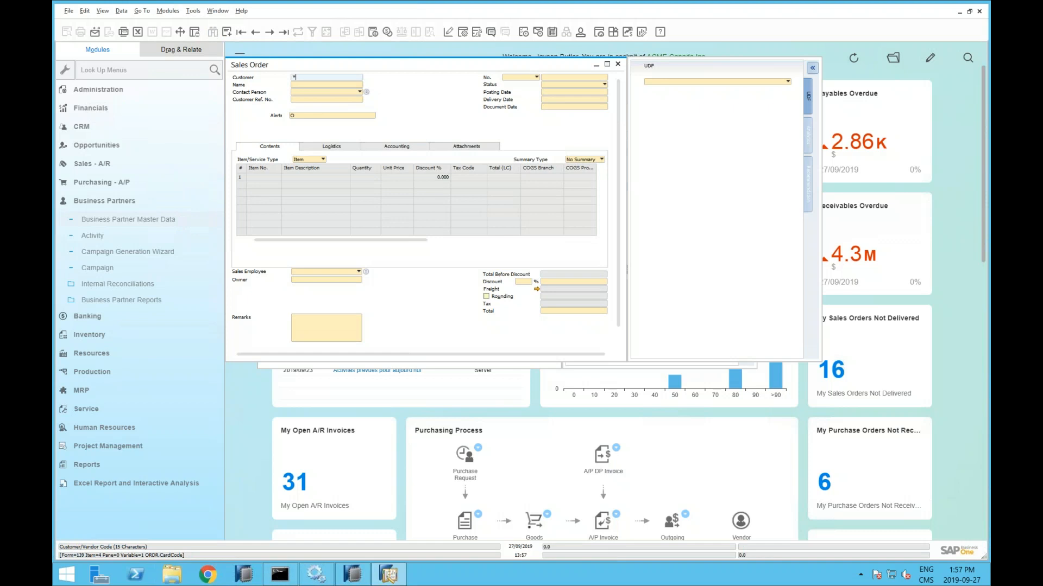
key("Return")
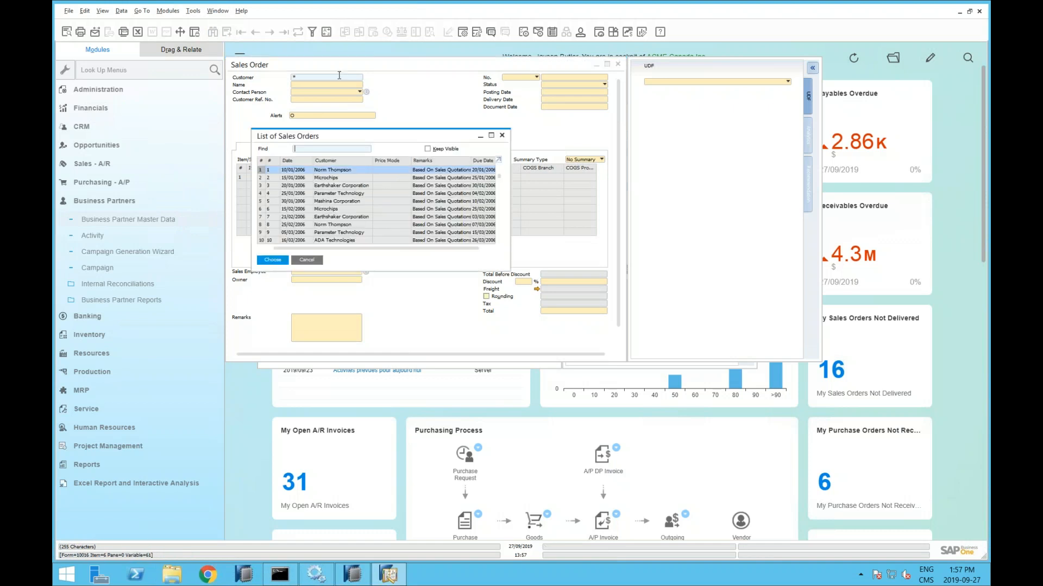
left_click(491, 137)
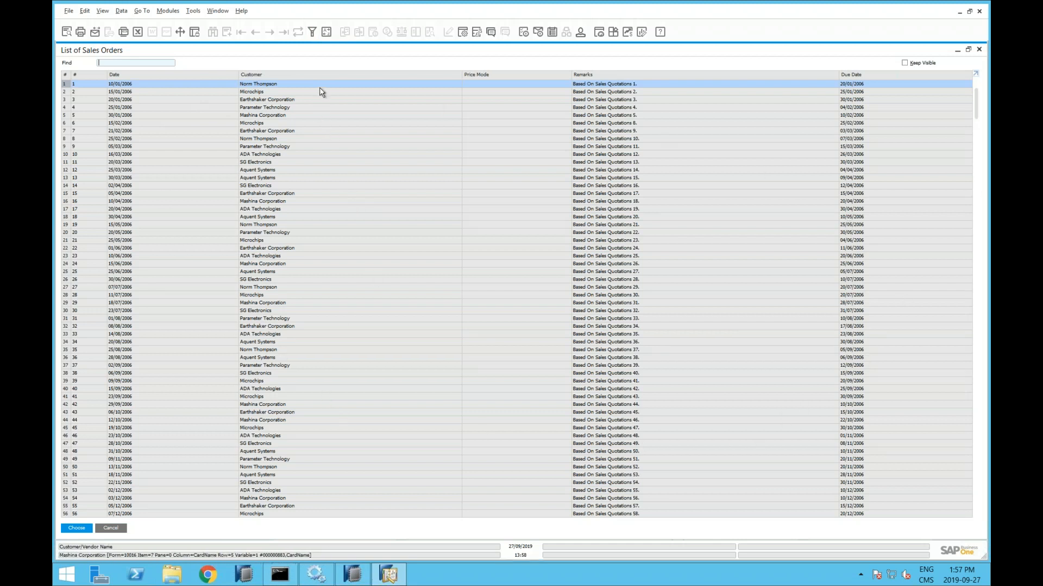
Filter the sales order list with the rule Customer Equal ADA Technologies.
left_click(312, 33)
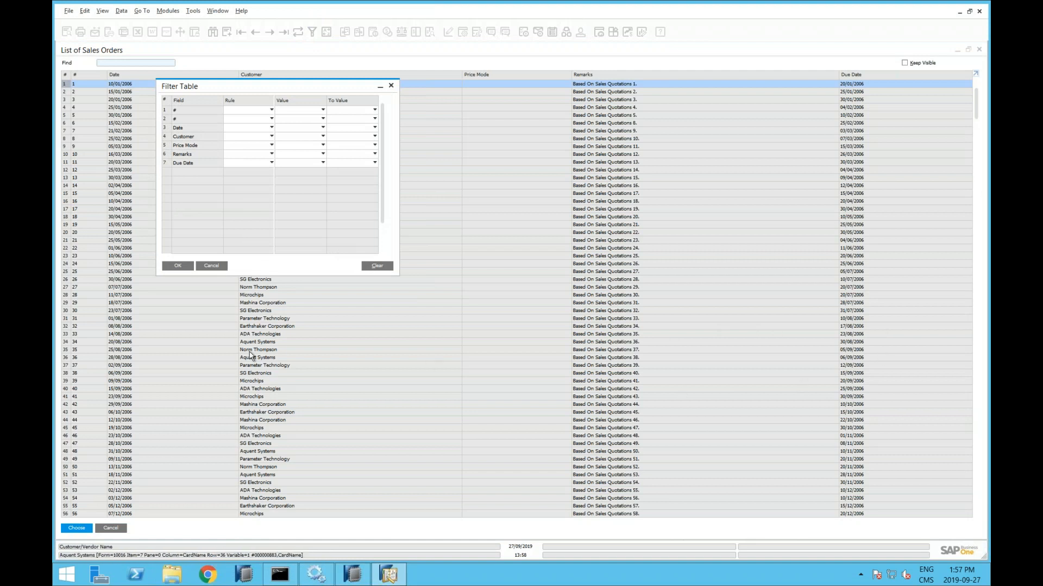
left_click_drag(227, 85, 305, 105)
left_click(350, 164)
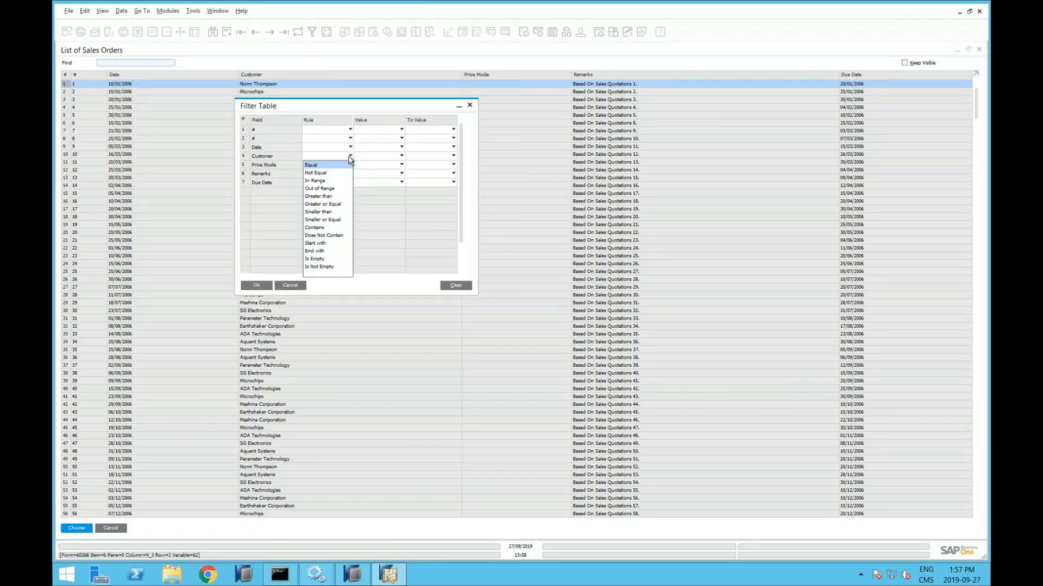
left_click(318, 167)
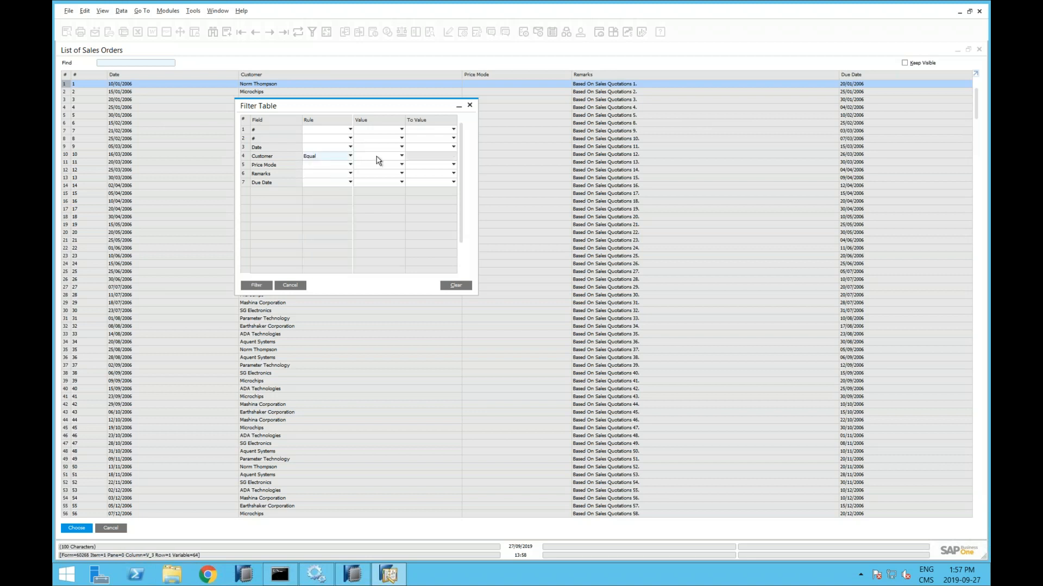
left_click(401, 155)
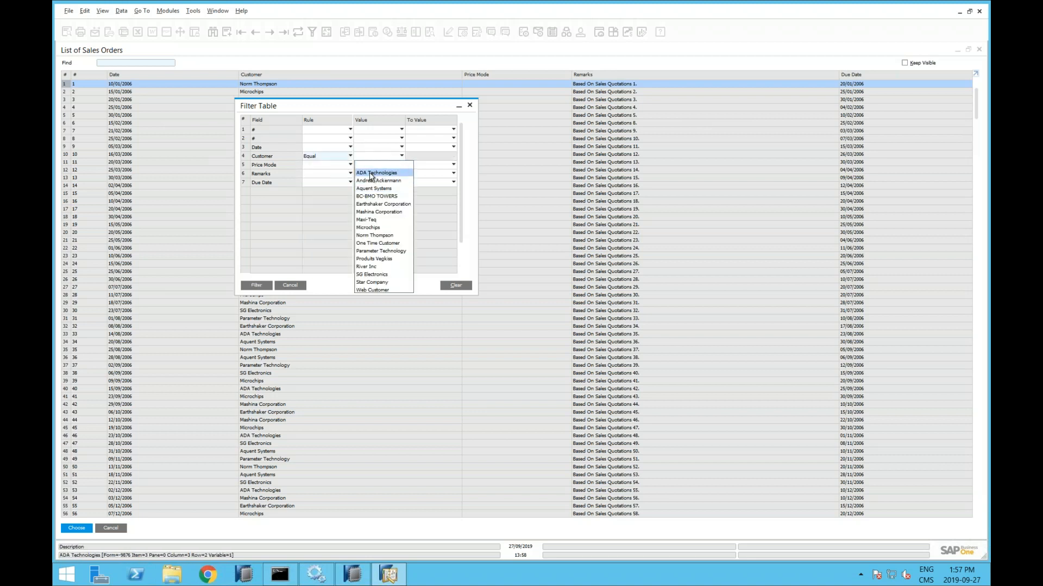
left_click(375, 172)
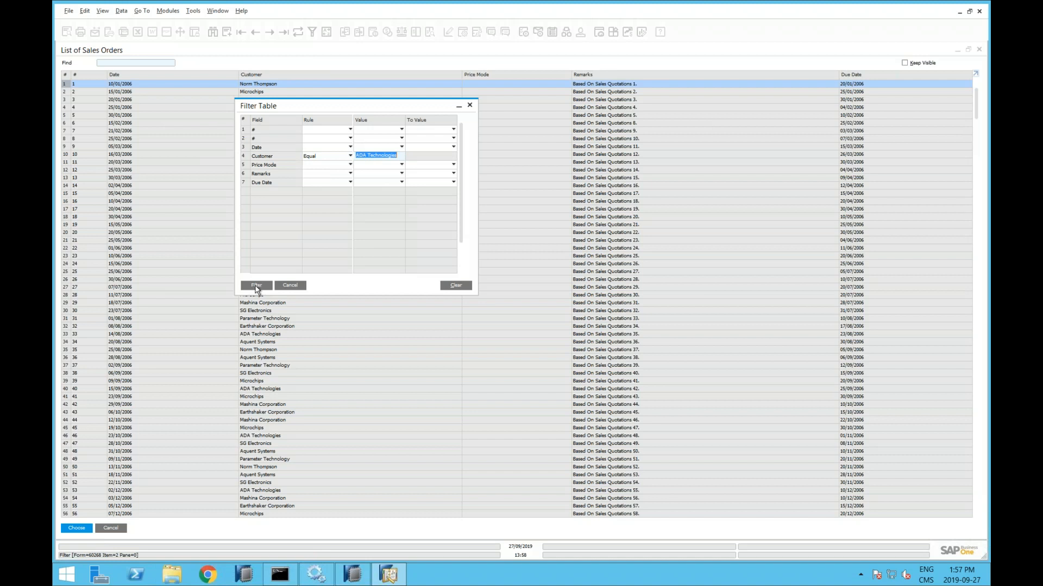
left_click(258, 286)
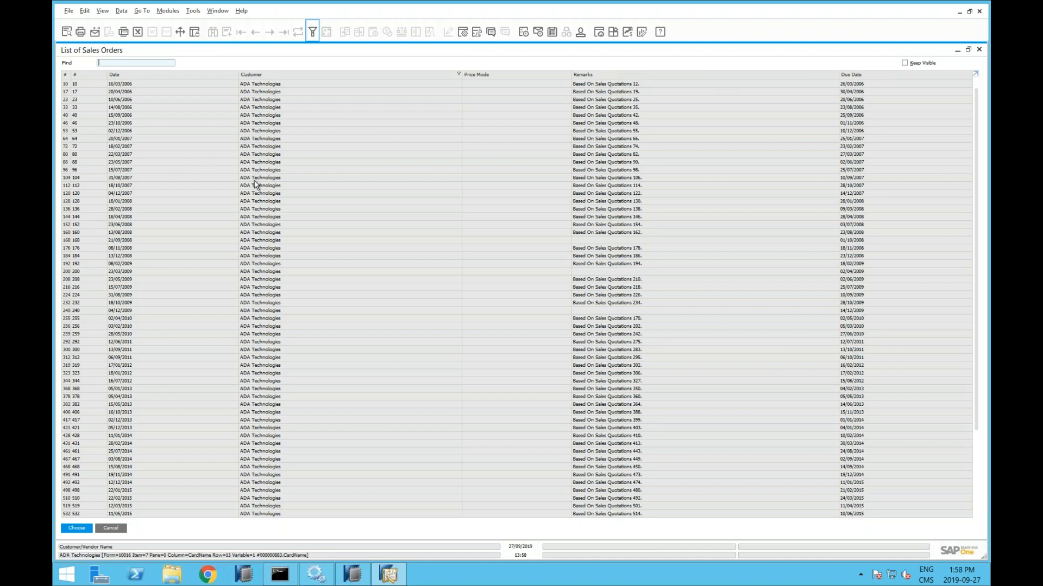
Select the ADA Technologies sales order dated 28/04/2016 in the filtered list.
scroll(465, 405, "down", 2)
scroll(464, 405, "down", 3)
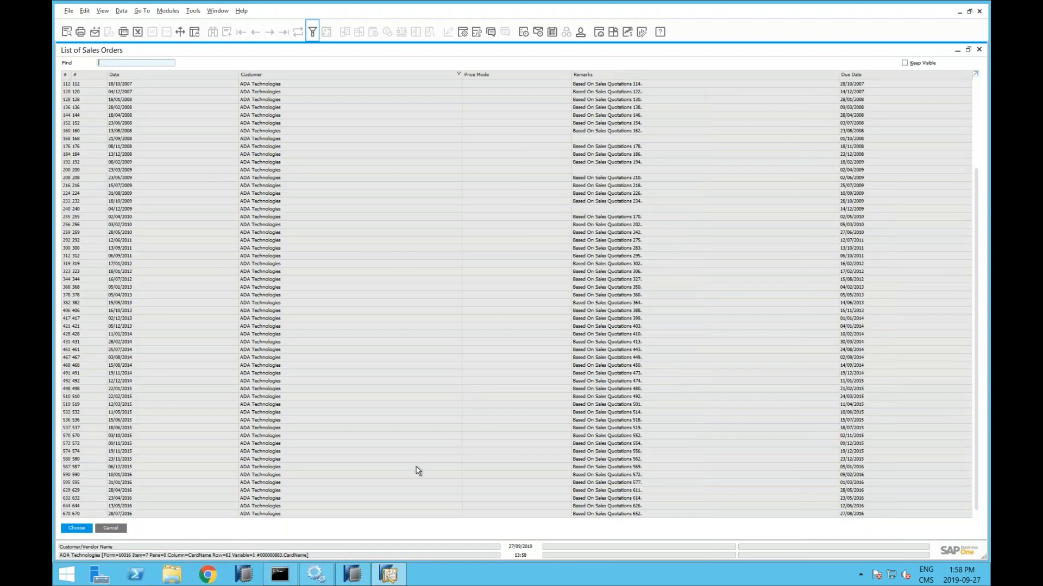
left_click(67, 491)
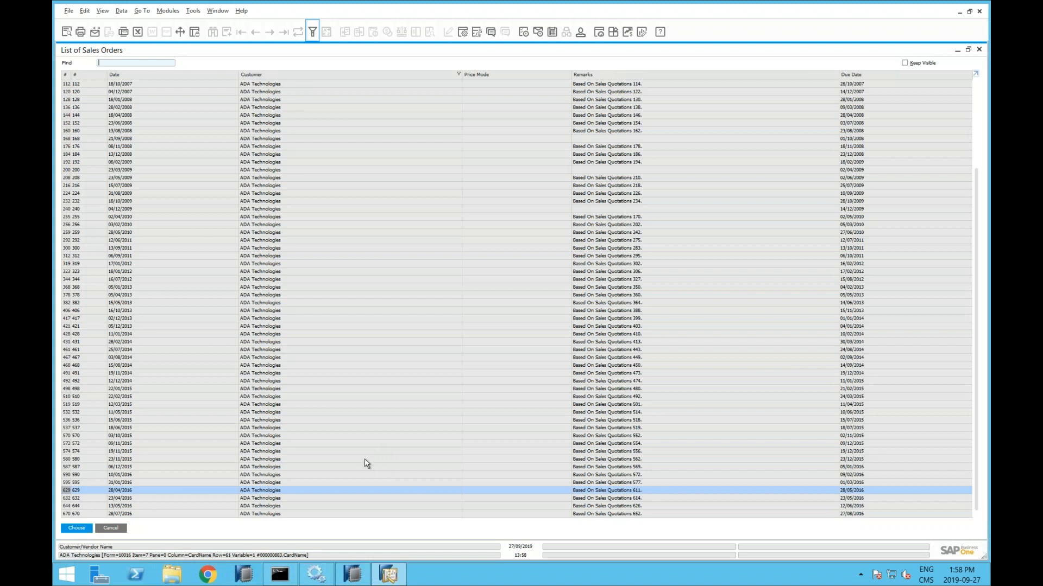
Keep the sales order list visible and open the ADA Technologies order dated 28/04/2016 from it.
left_click(905, 64)
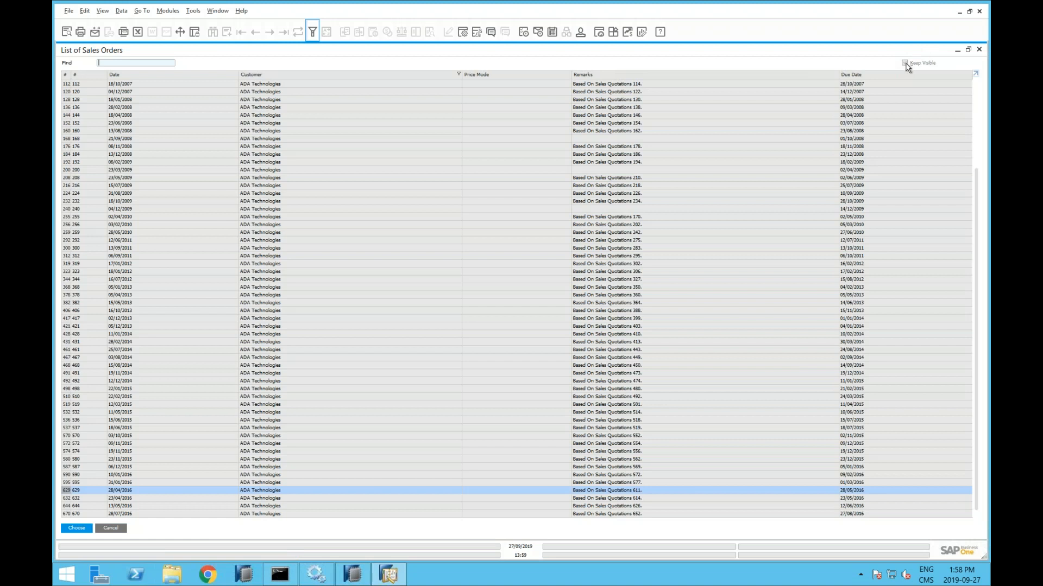
double_click(263, 489)
left_click_drag(421, 66, 292, 71)
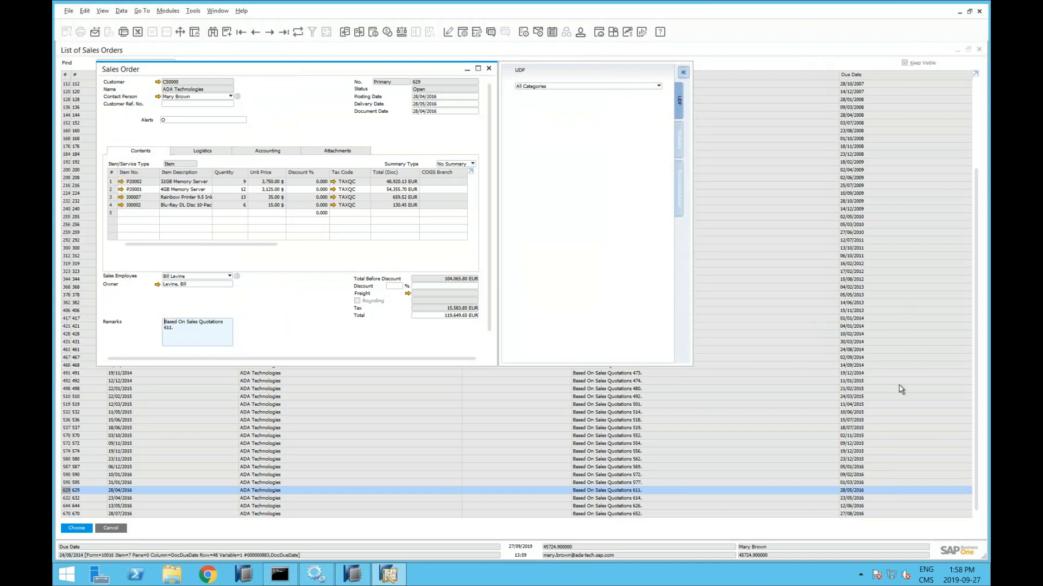
Open the ADA Technologies sales orders dated 09/11/2015, 22/02/2015 and 28/02/2014 from the same list.
key("Escape")
double_click(263, 444)
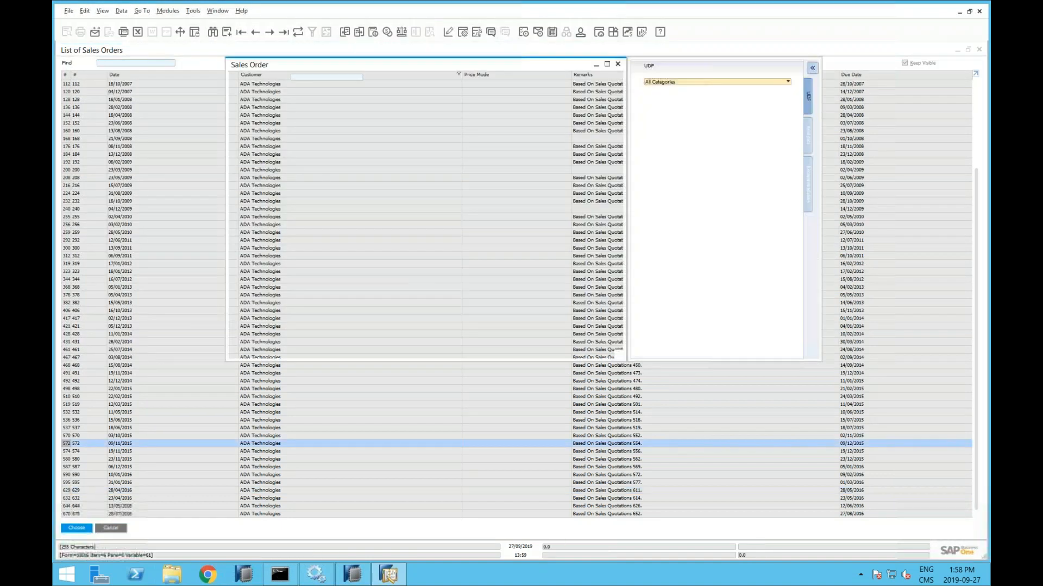
key("Escape")
double_click(264, 396)
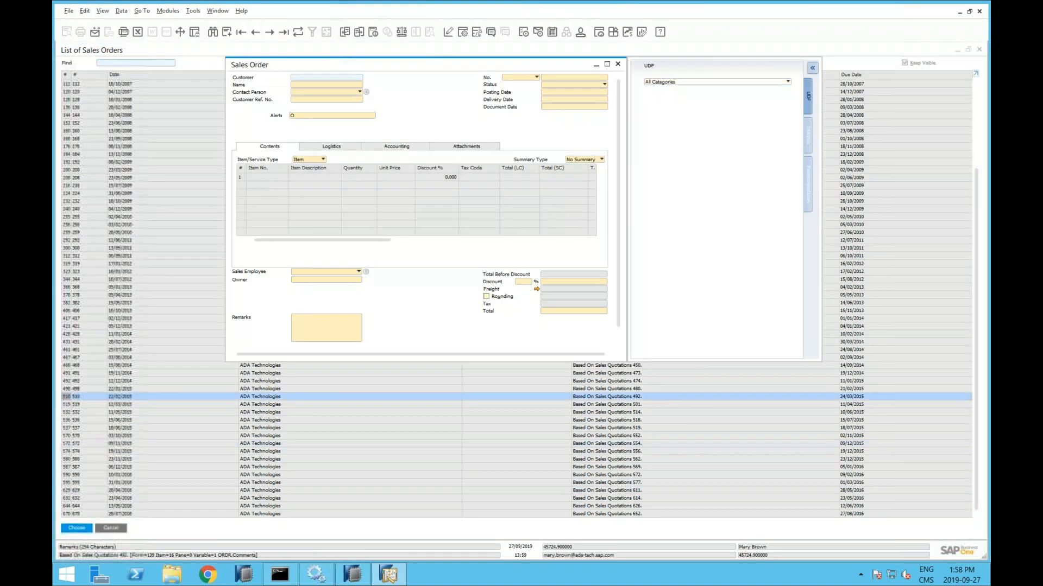
key("Escape")
double_click(120, 341)
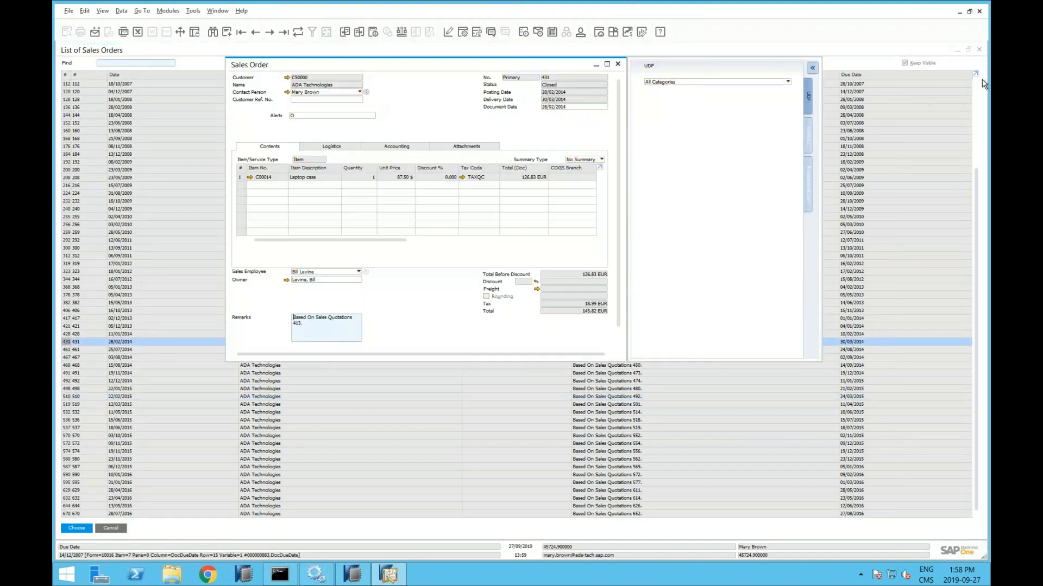
Close the sales order list and spread the open sales order windows apart on the cockpit.
left_click_drag(549, 68, 410, 133)
left_click(920, 64)
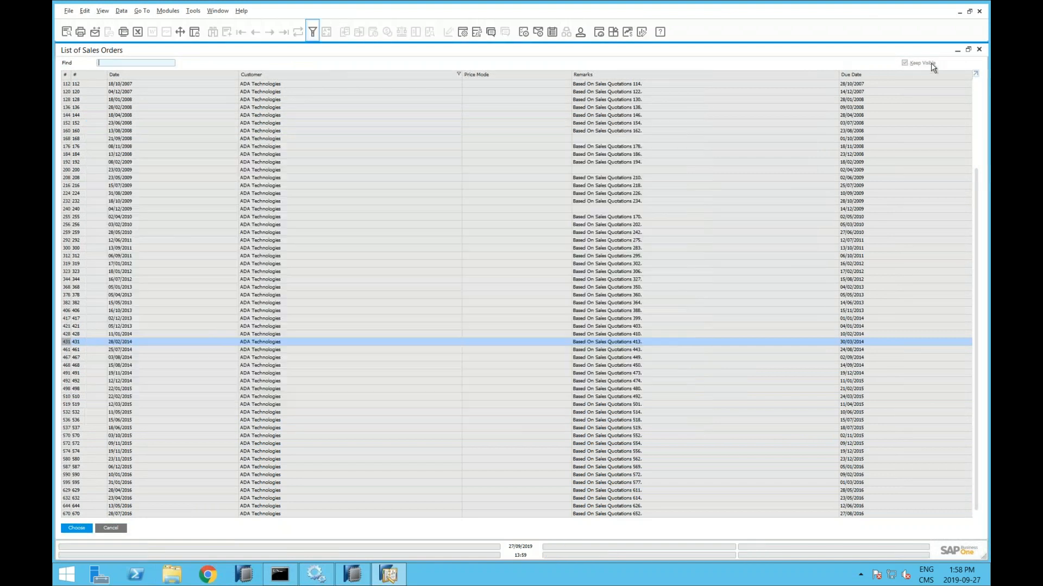
left_click(981, 51)
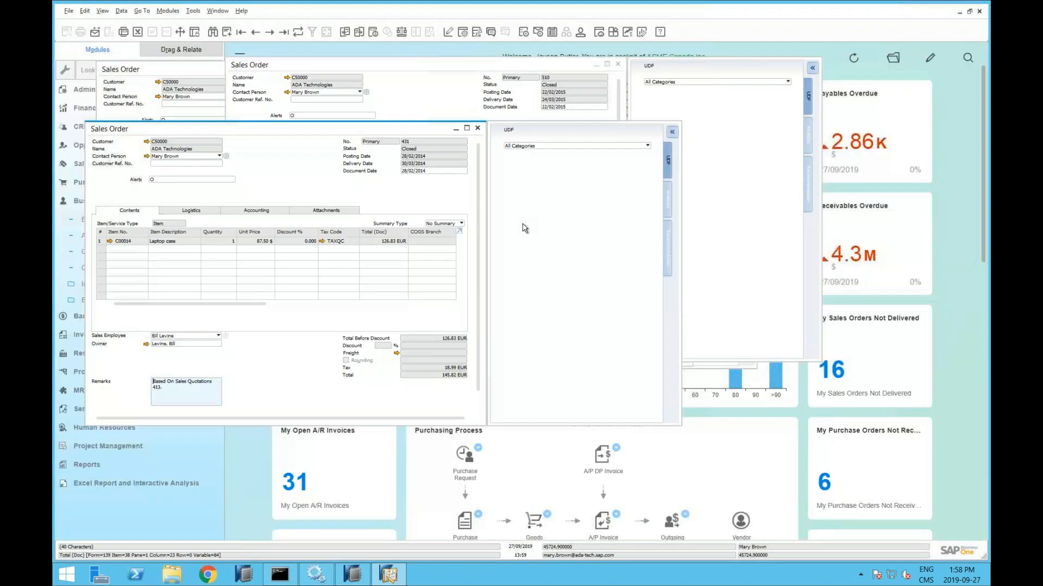
left_click_drag(242, 134, 491, 165)
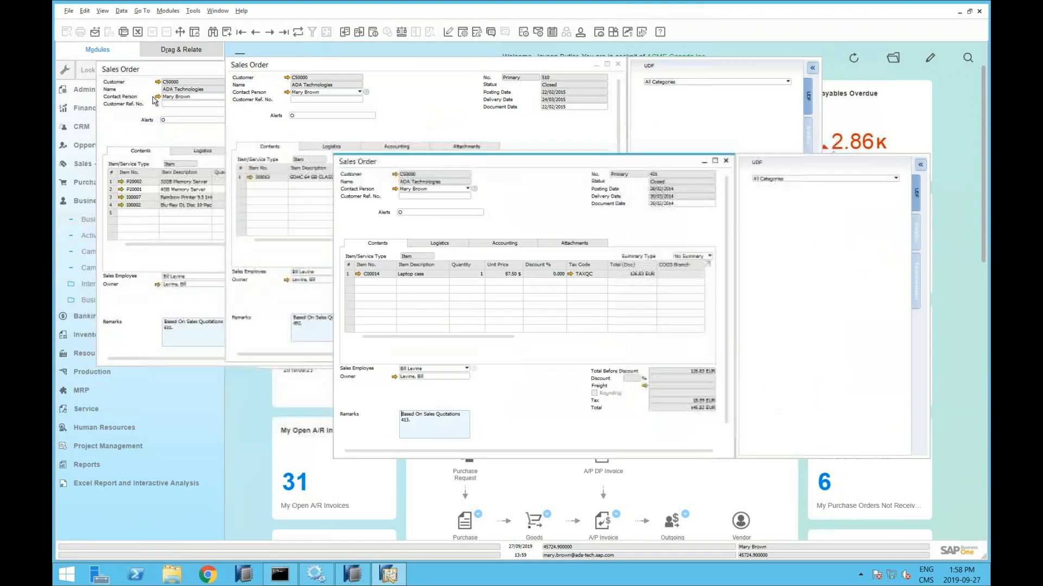
left_click_drag(181, 71, 220, 188)
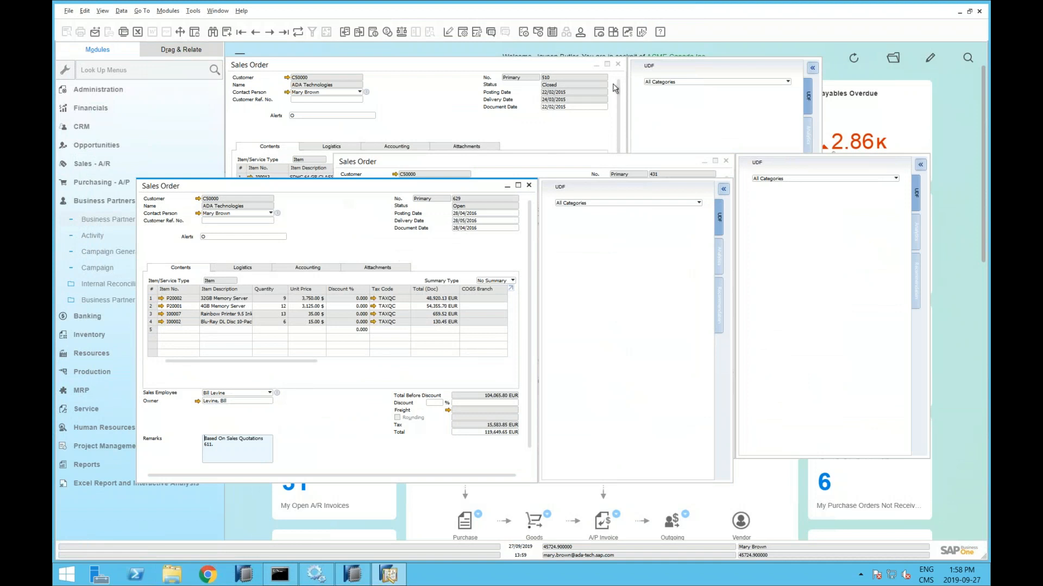
Close all open windows at once, saving the changes to each sales order.
left_click(217, 11)
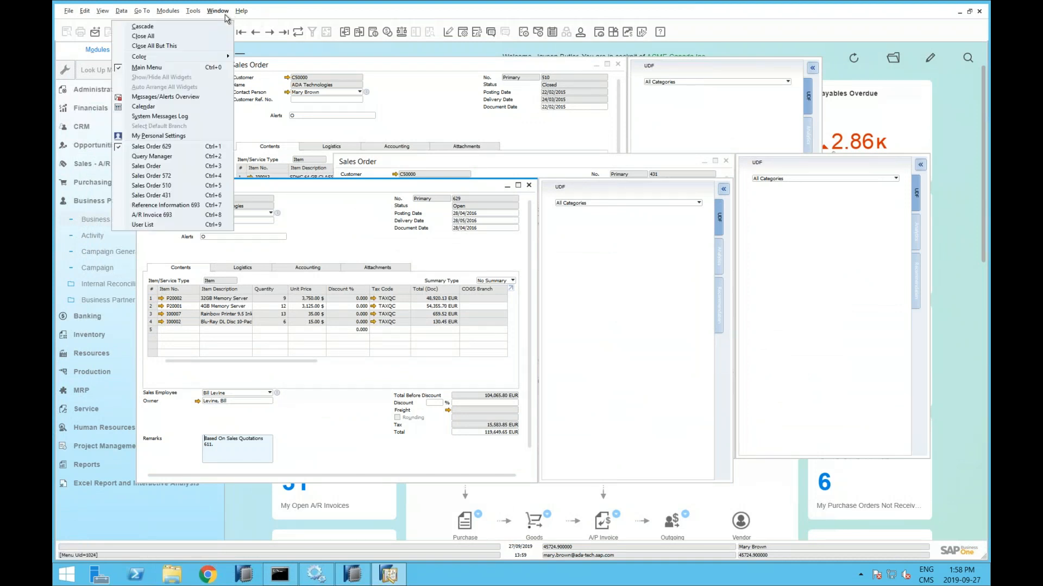
left_click(151, 37)
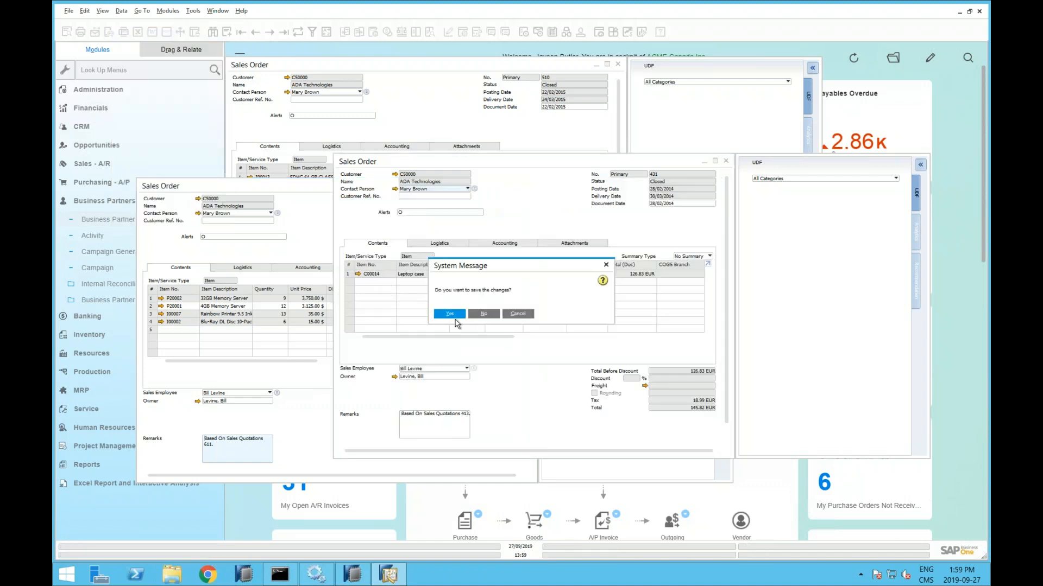
left_click(453, 318)
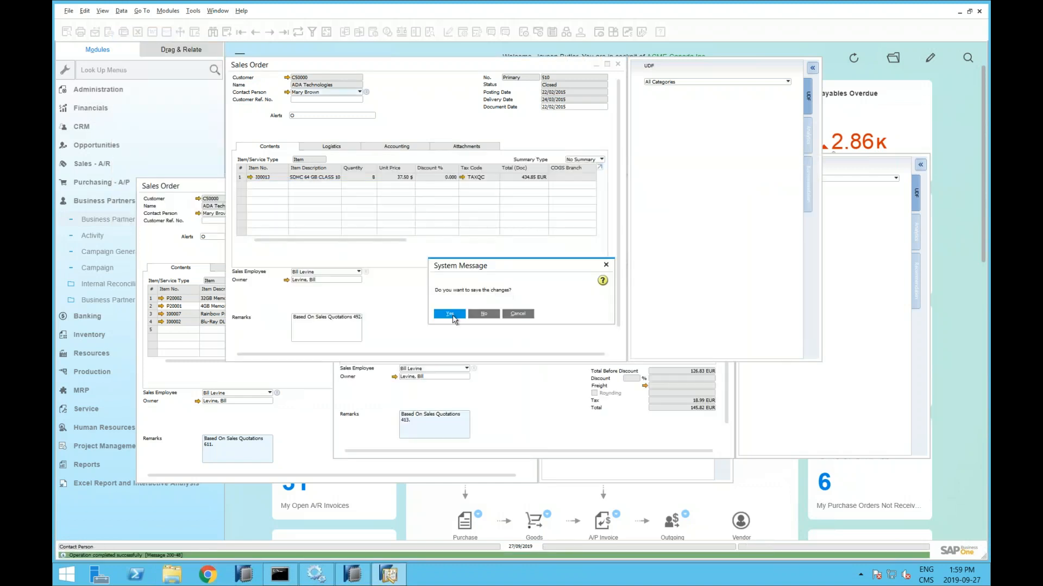
left_click(454, 317)
left_click(454, 317)
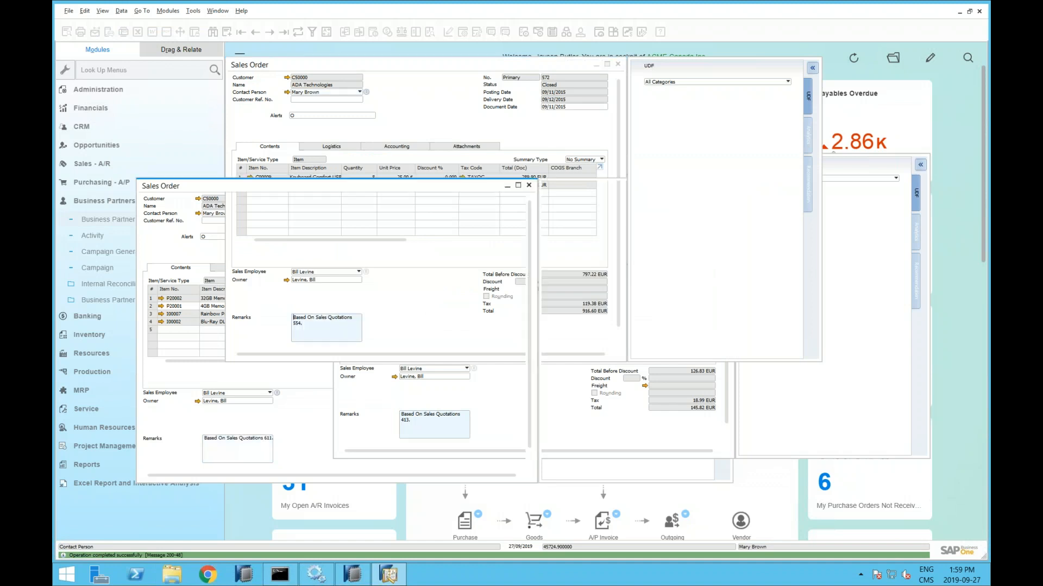
left_click(454, 317)
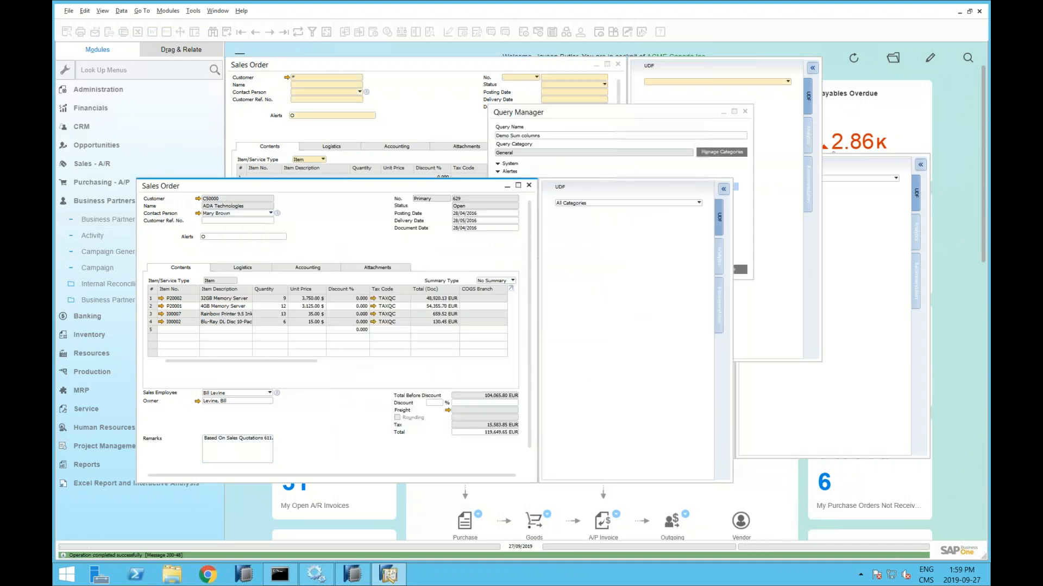
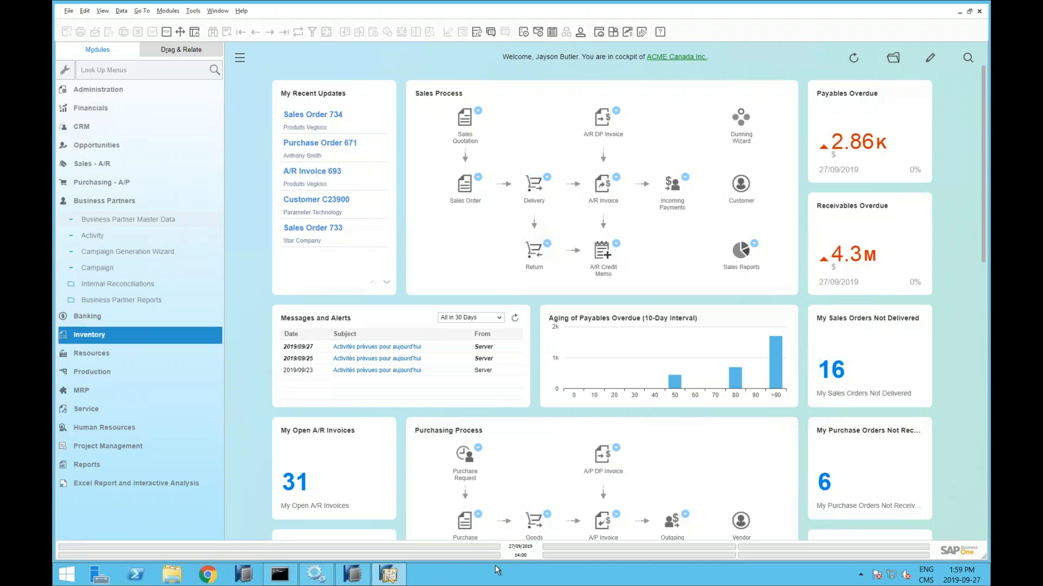
Collapse Business Partners, open a new Delivery document from Sales - A/R, and show its attachments.
left_click(115, 201)
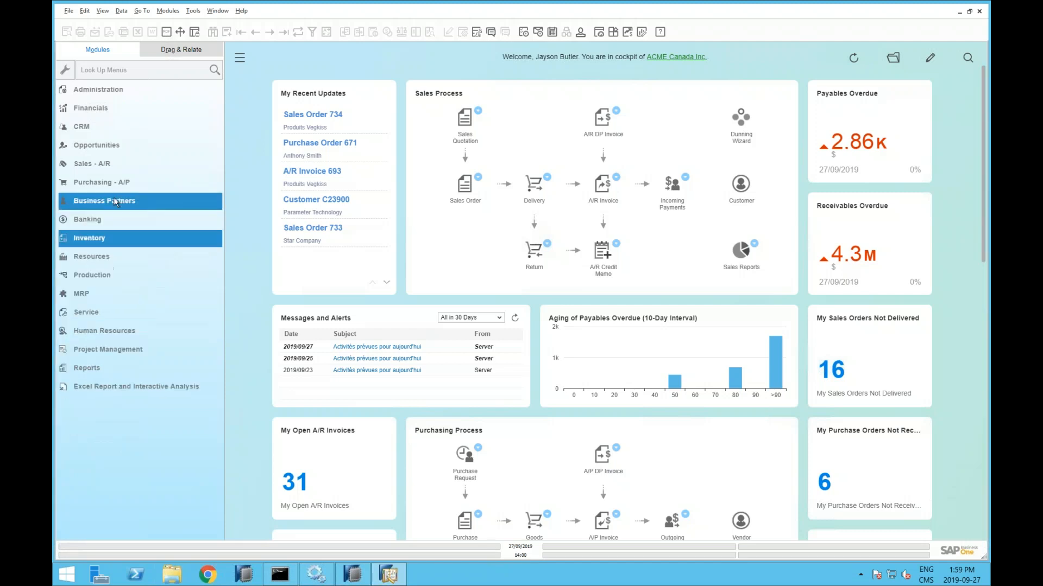
left_click(92, 164)
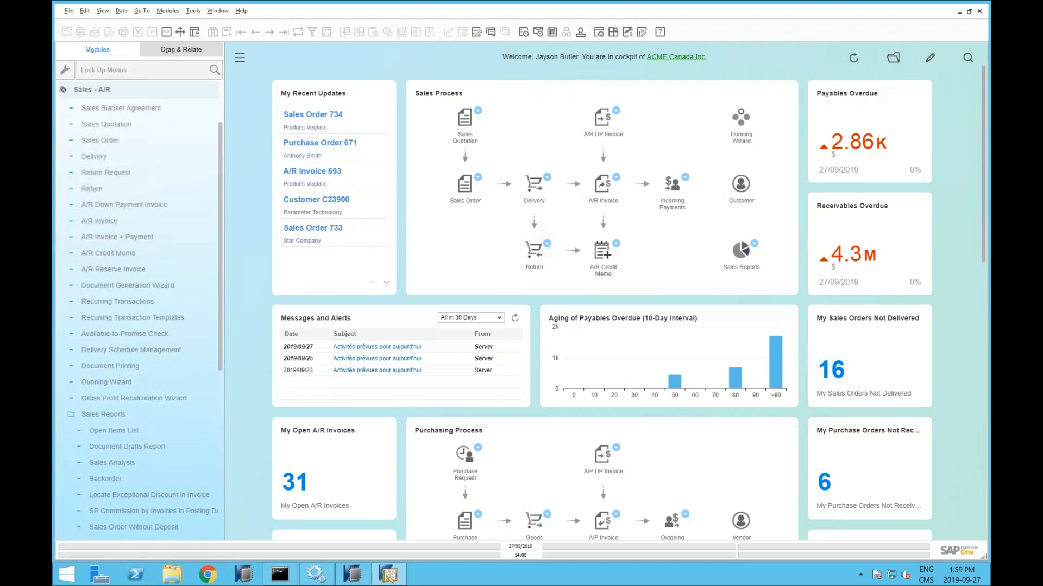
left_click(96, 158)
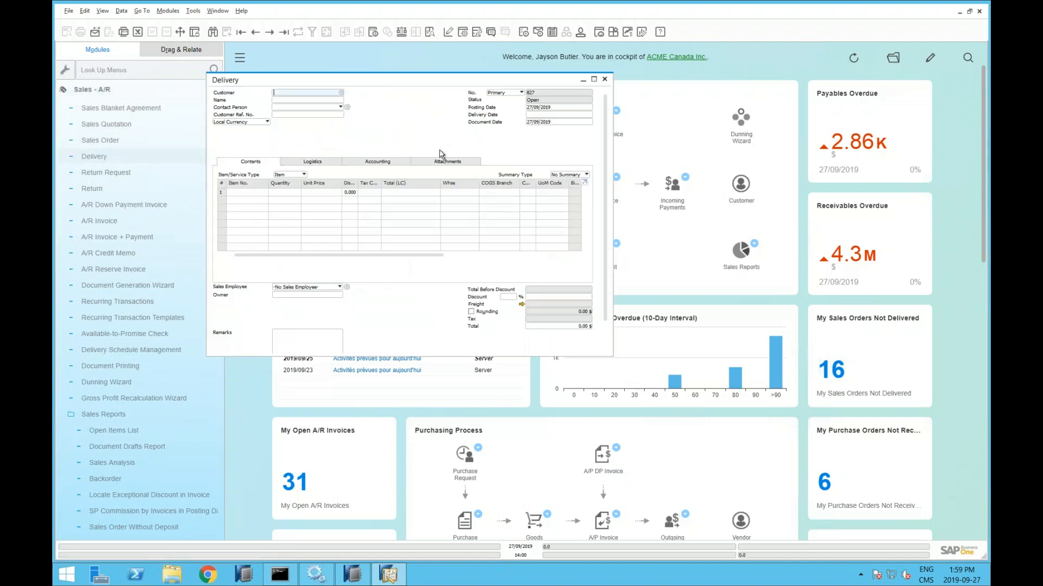
left_click(442, 164)
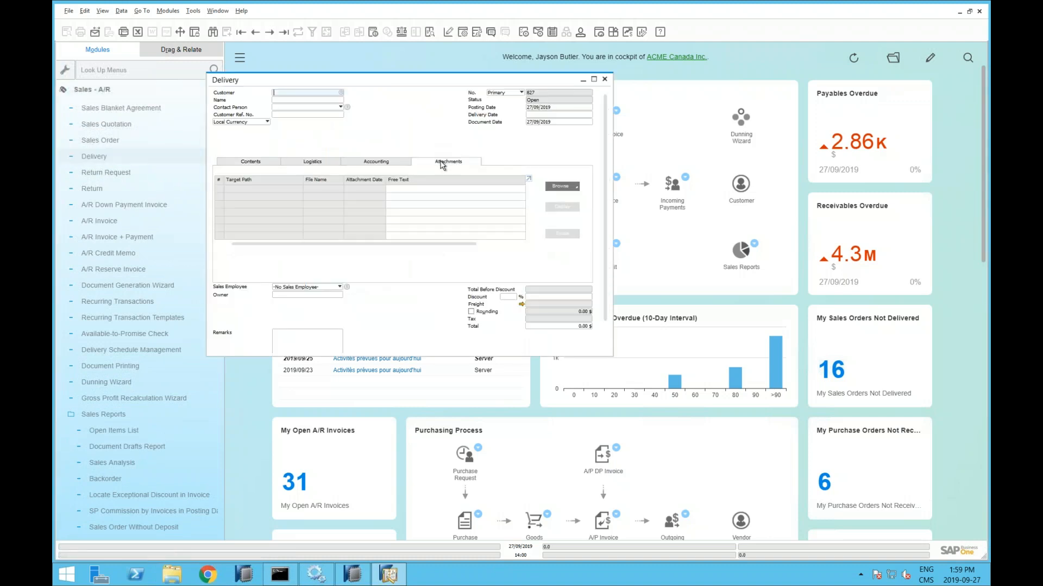
left_click_drag(337, 86, 405, 92)
Show the attachments of the first A/R Invoice record, and close the invoice and delivery windows.
left_click(99, 221)
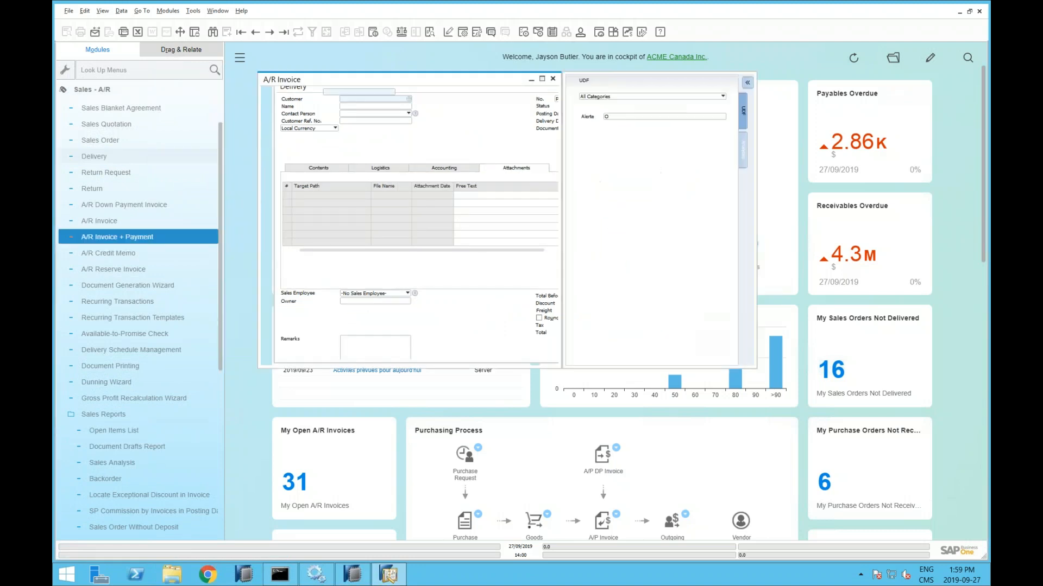
left_click(273, 33)
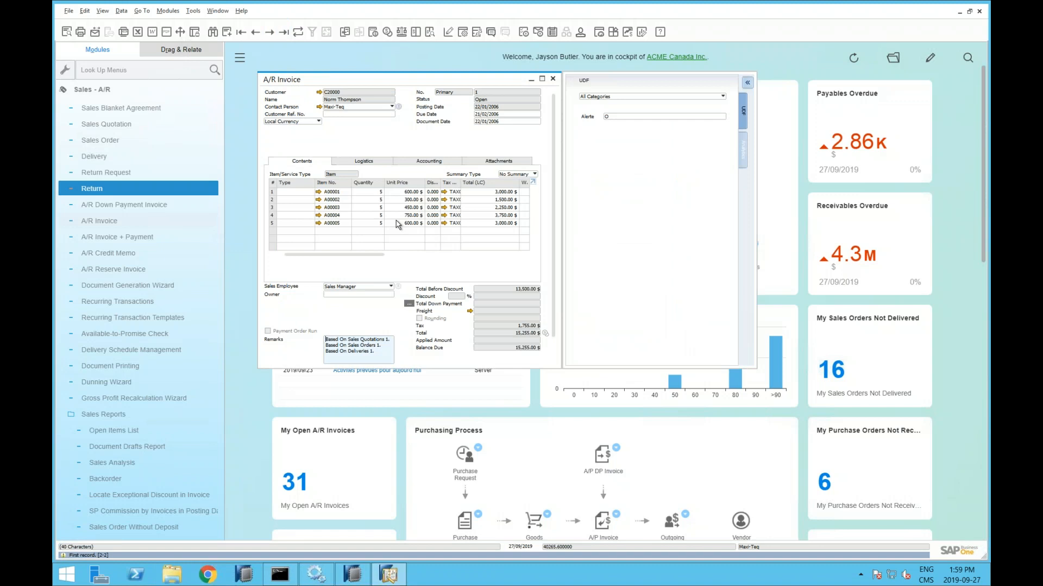
left_click(492, 162)
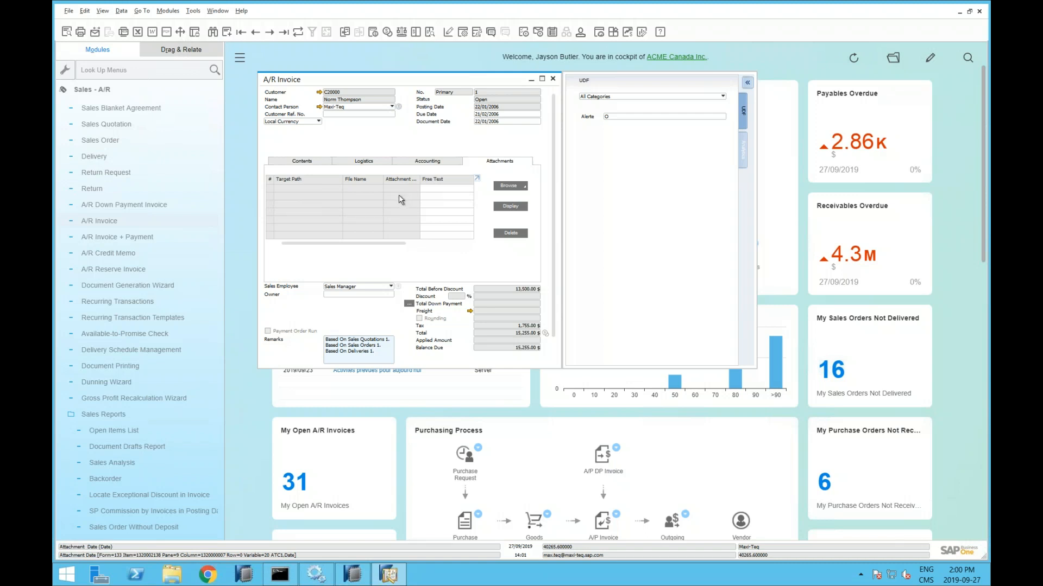
left_click(134, 96)
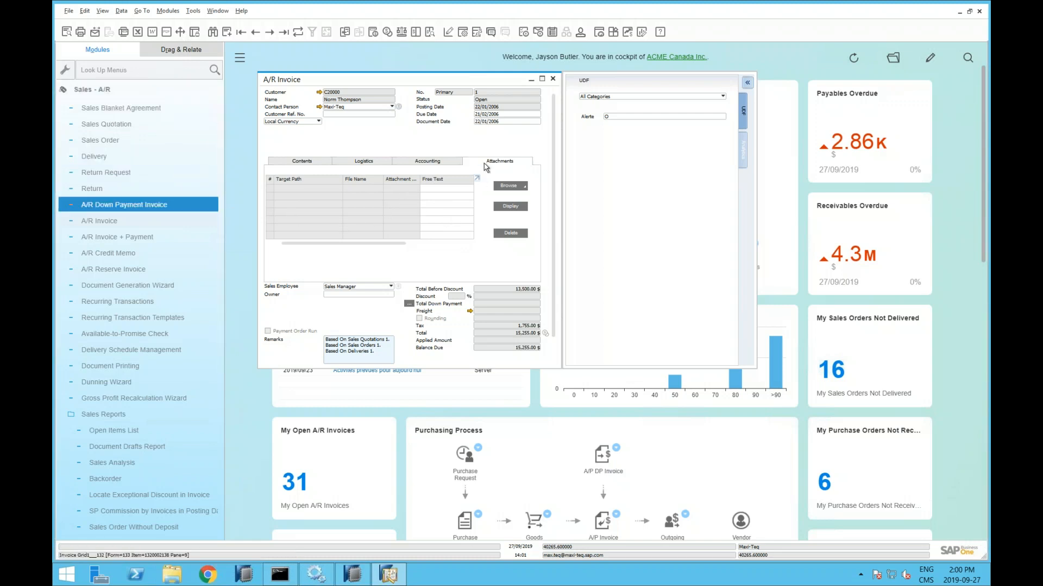
left_click(553, 78)
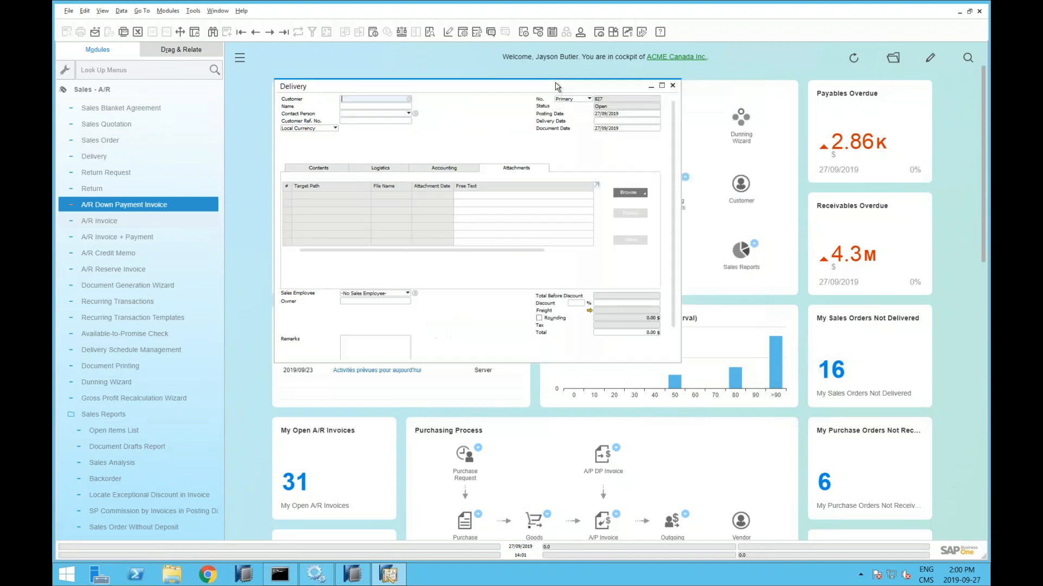
left_click(672, 87)
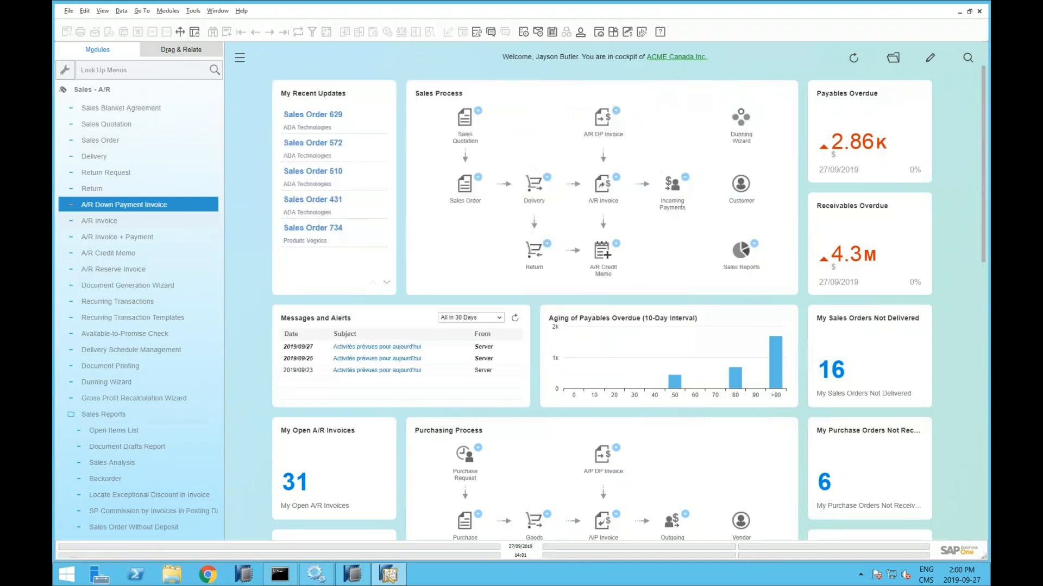
Open the Customer Receivables Aging selection criteria from the accounting reports under Financials.
left_click(93, 90)
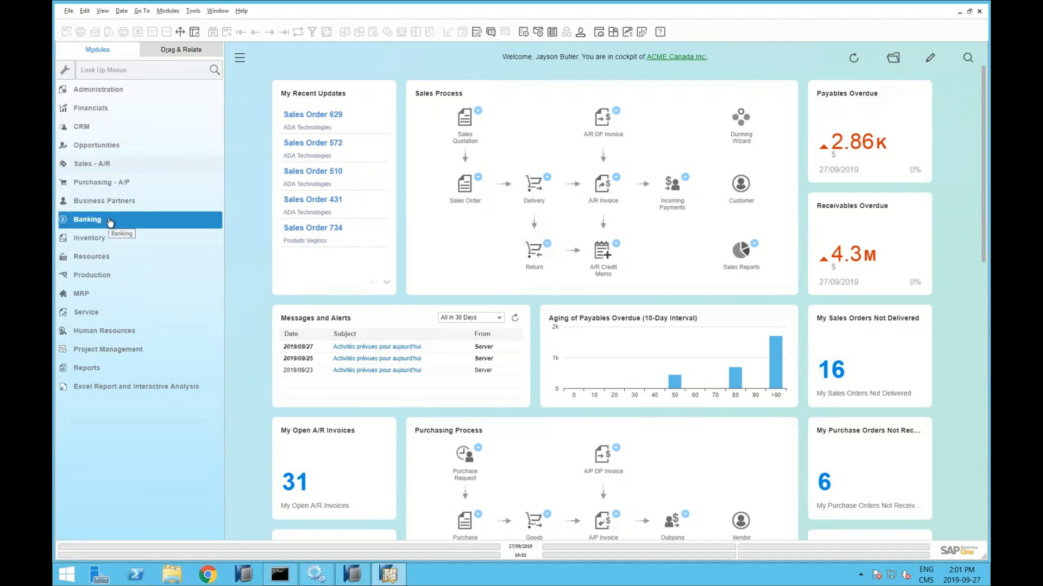
left_click(91, 107)
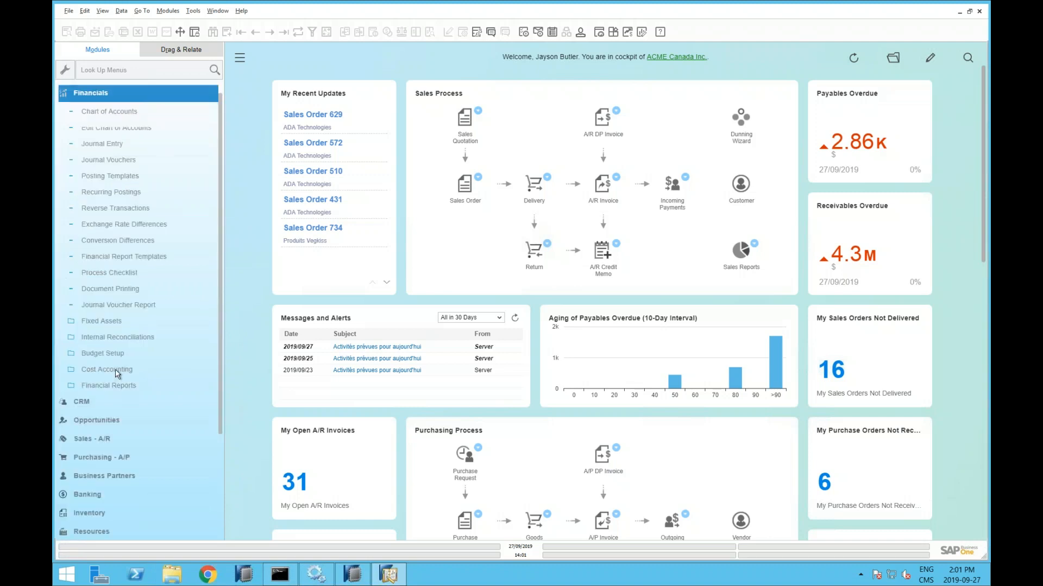
left_click(102, 380)
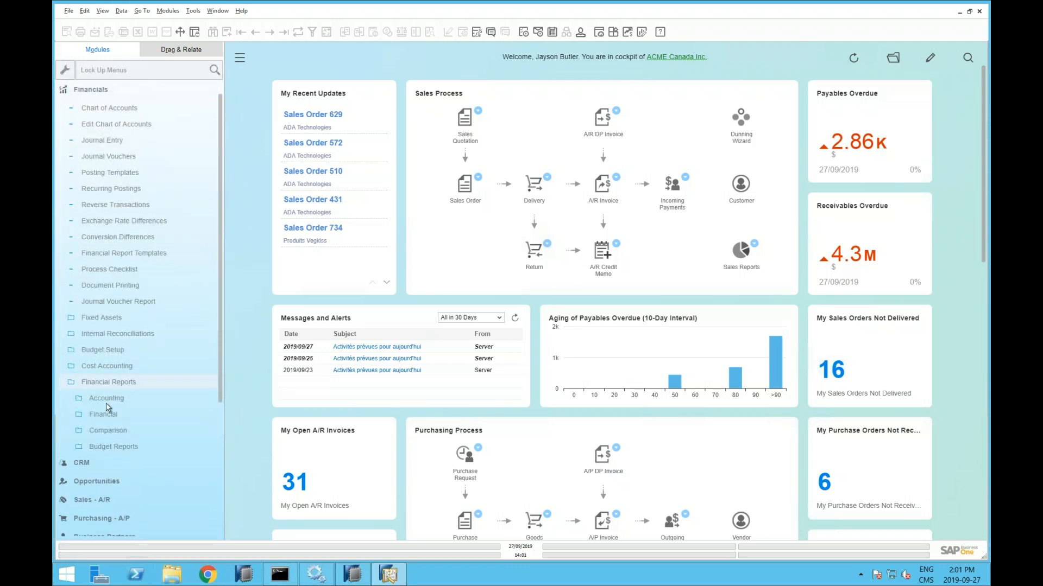
left_click(106, 399)
left_click(106, 447)
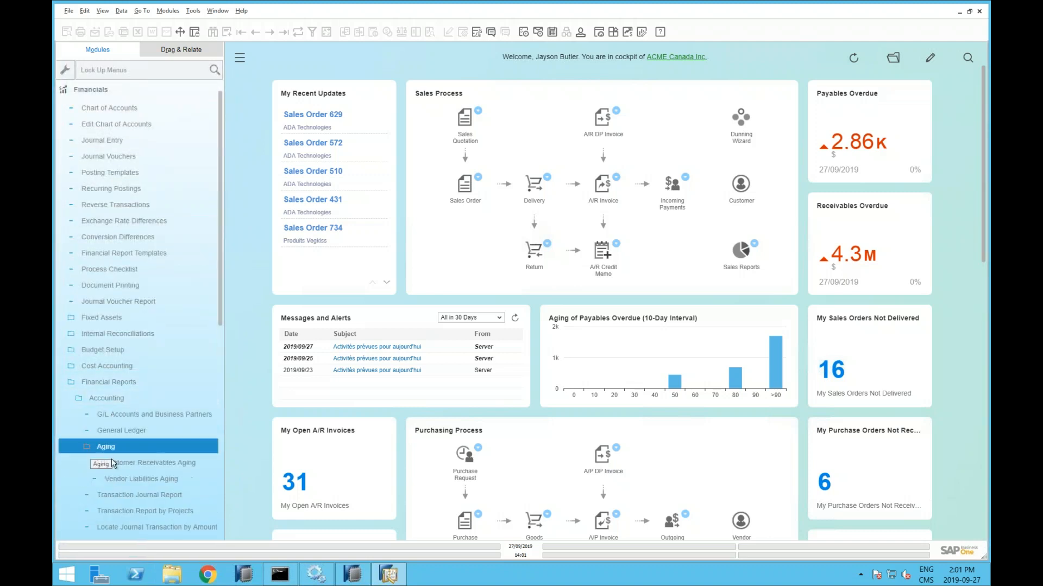
left_click(139, 464)
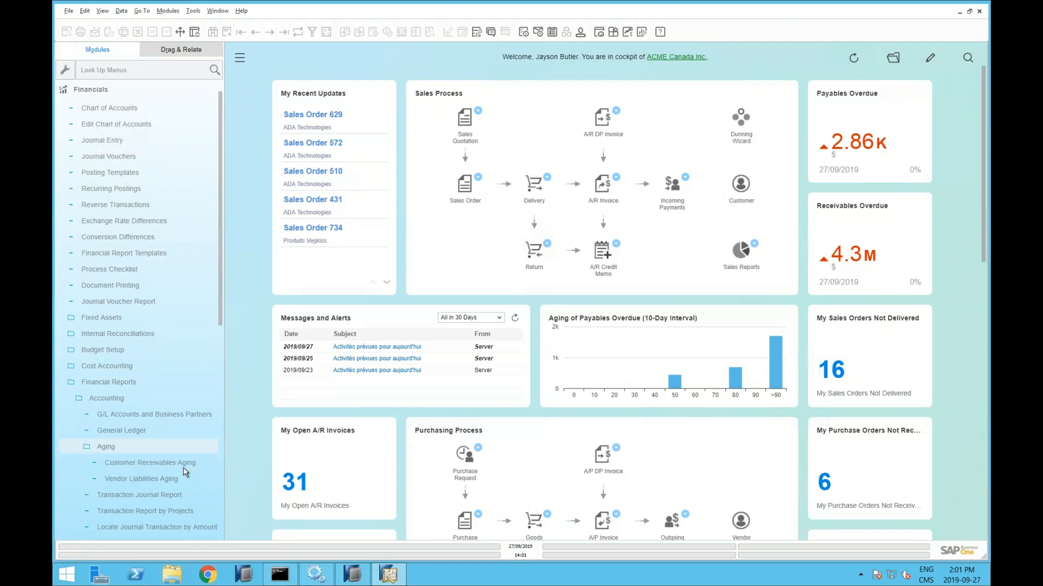
Clear the prefilled range in the selection criteria, run the Customer Receivables Aging report, and collapse all its rows.
left_click(518, 185)
key("Delete")
left_click(568, 183)
key("Delete")
left_click(448, 343)
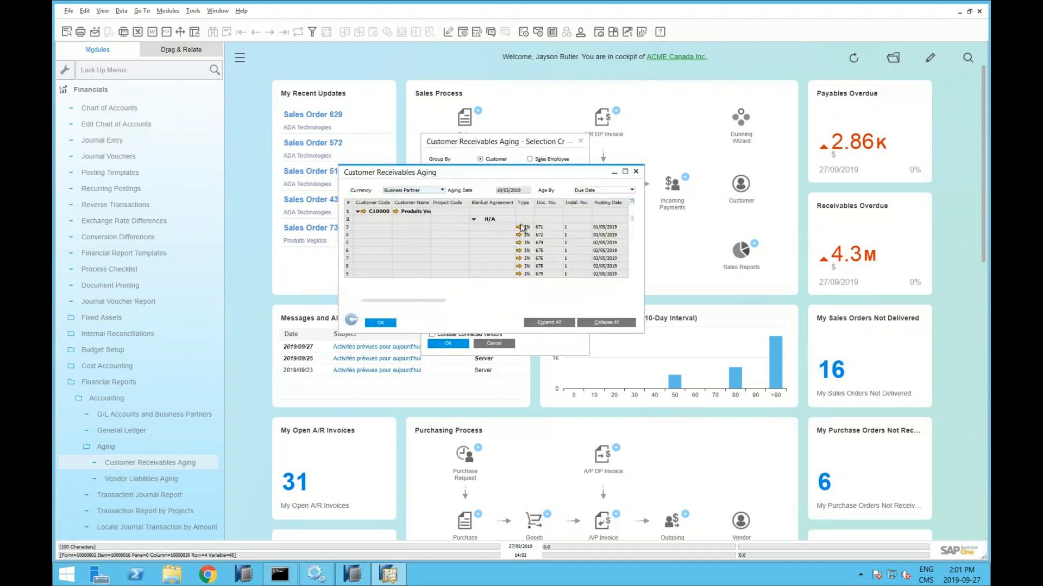
left_click(599, 324)
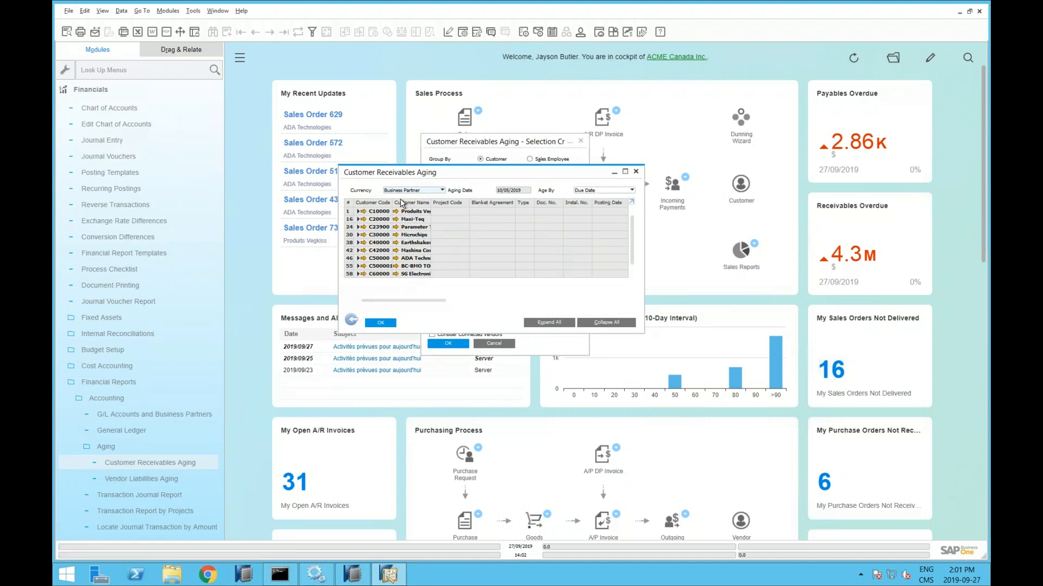
Move the aging report window aside, start sending the report by Outlook e-mail, and enable the e-mail group option with Accountants.
left_click_drag(399, 175, 323, 156)
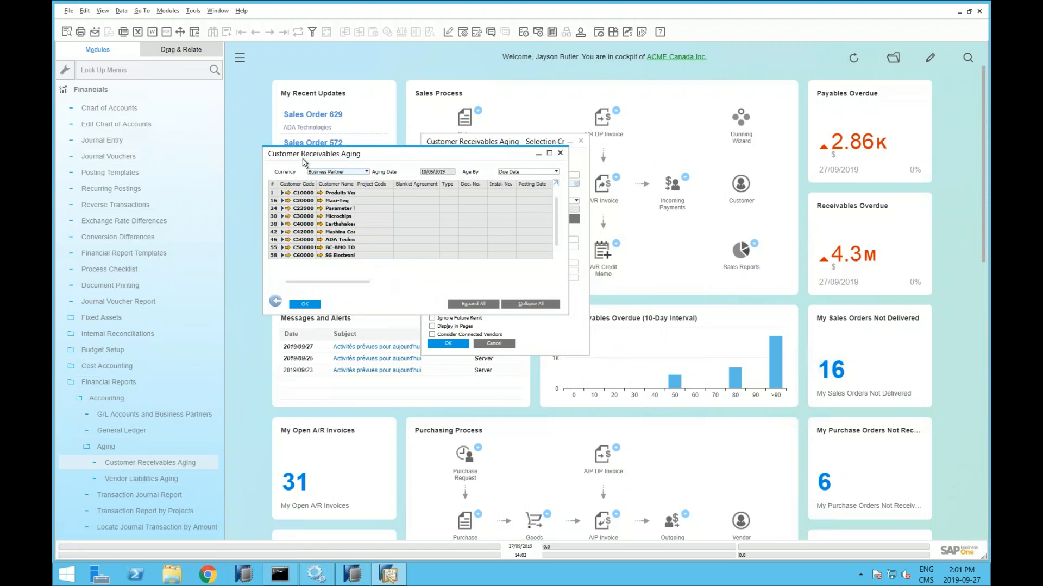
left_click_drag(317, 158, 279, 152)
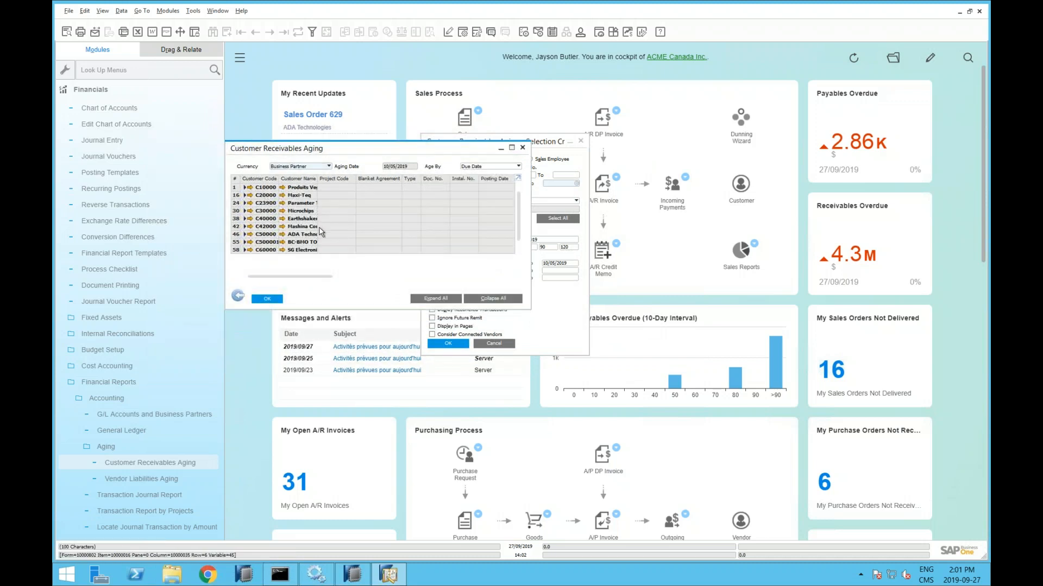
left_click(68, 12)
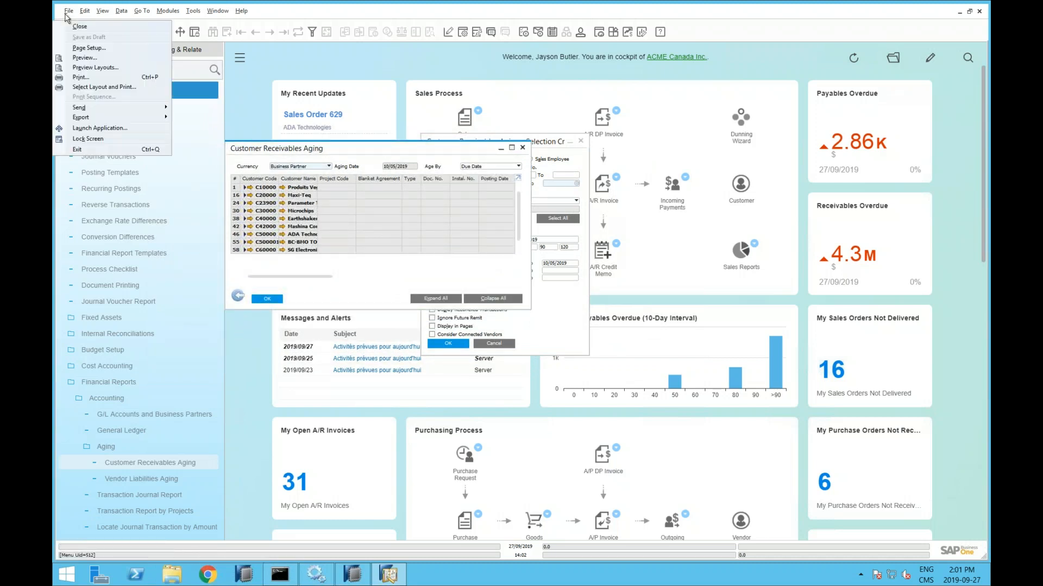
mouse_move(157, 108)
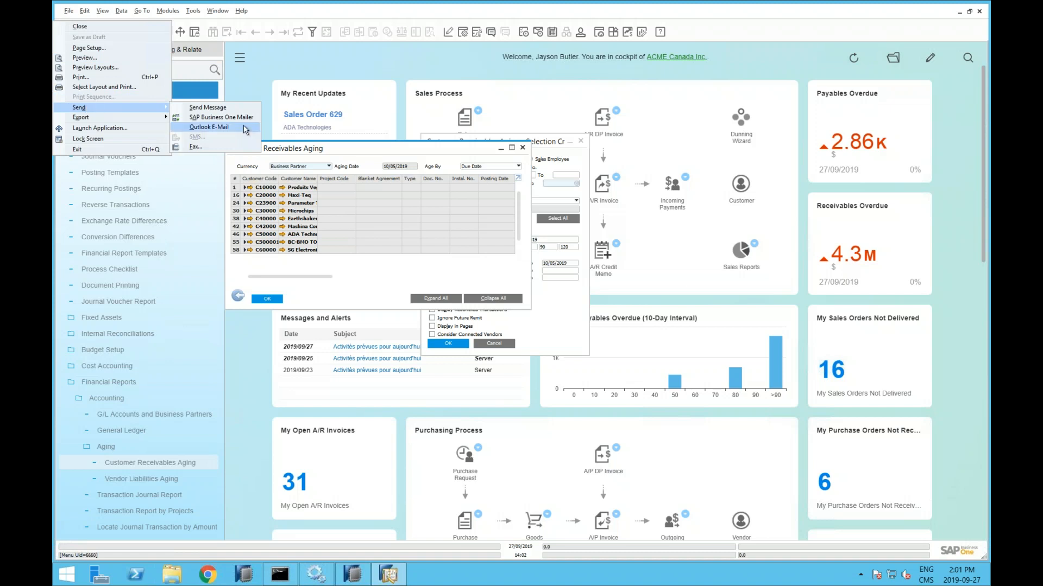
left_click(226, 128)
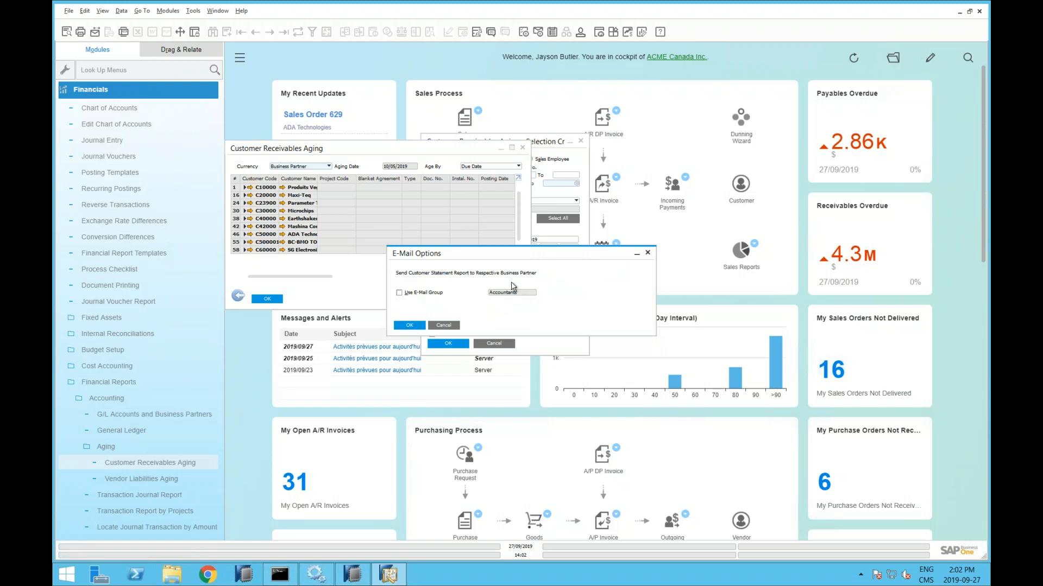
left_click(400, 294)
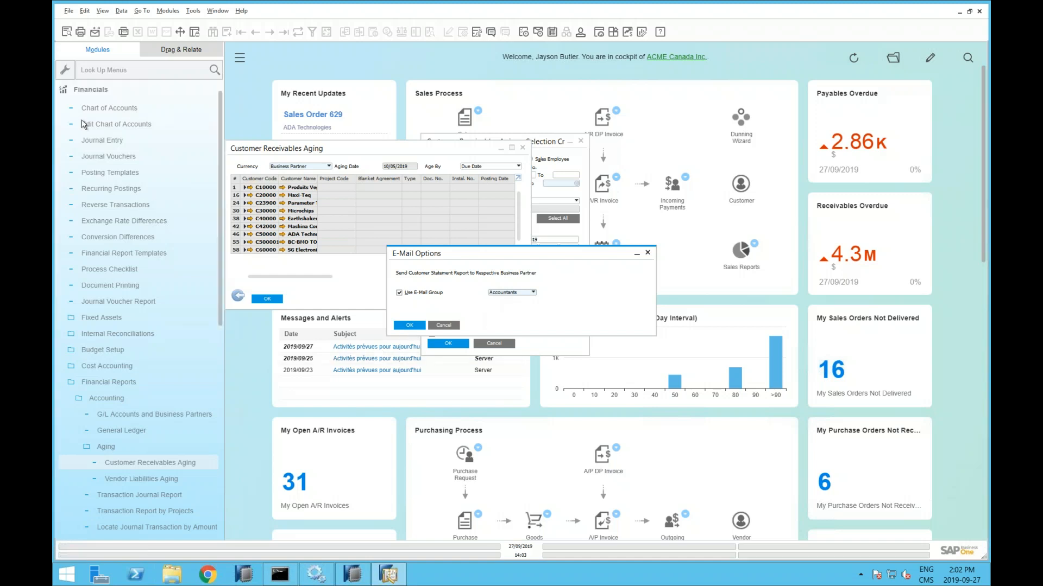
Open Business Partner Master Data, show the contact persons of the first record, and advance to customer Maxi-Teq.
left_click(98, 90)
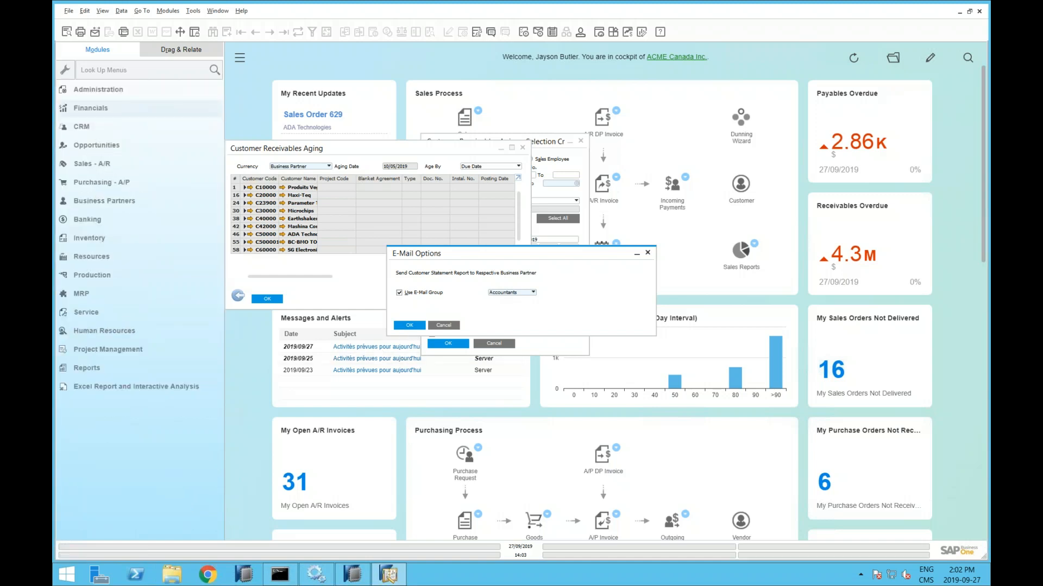
left_click(104, 201)
left_click(128, 219)
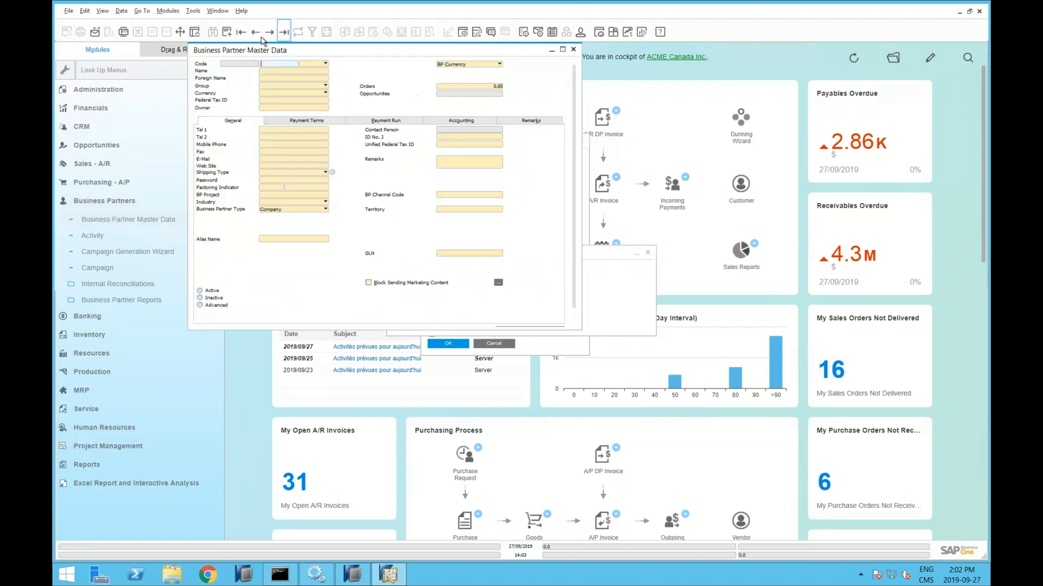
left_click(241, 31)
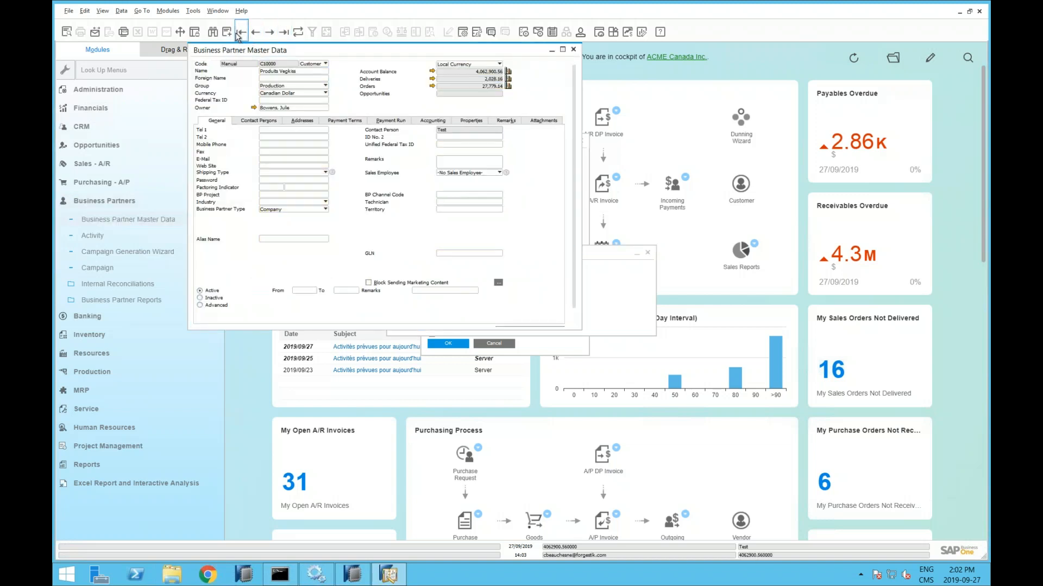
left_click(259, 121)
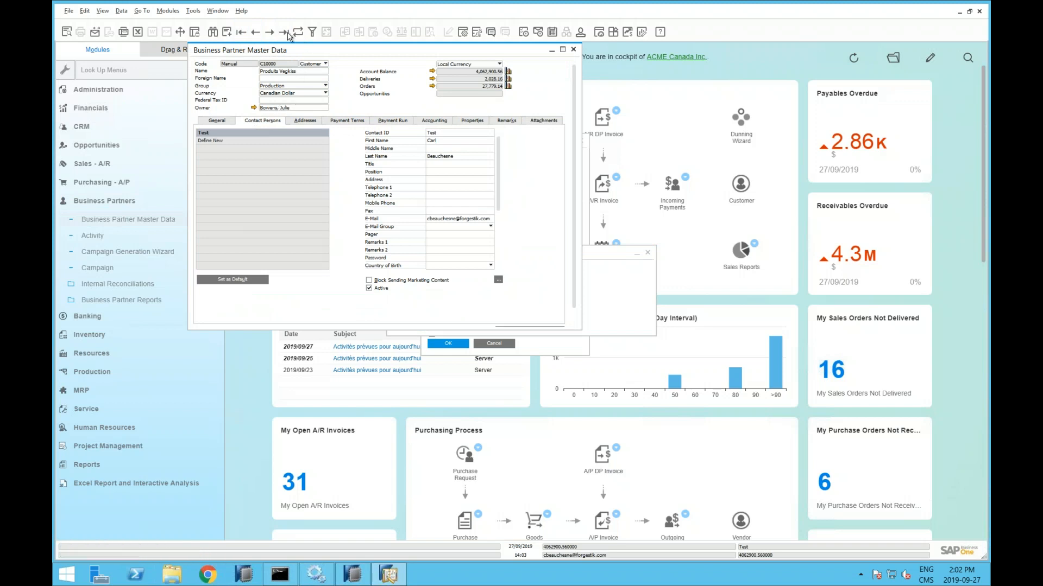
left_click(269, 31)
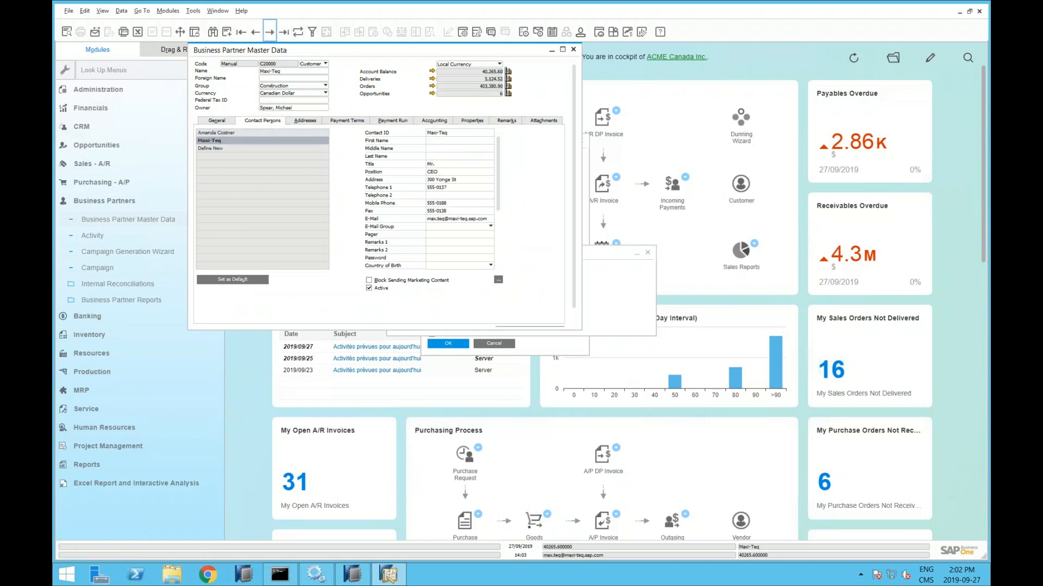
Assign the Accountants e-mail group to Maxi-Teq's Sales Manager contact, update the customer record, and reselect that contact.
left_click(221, 132)
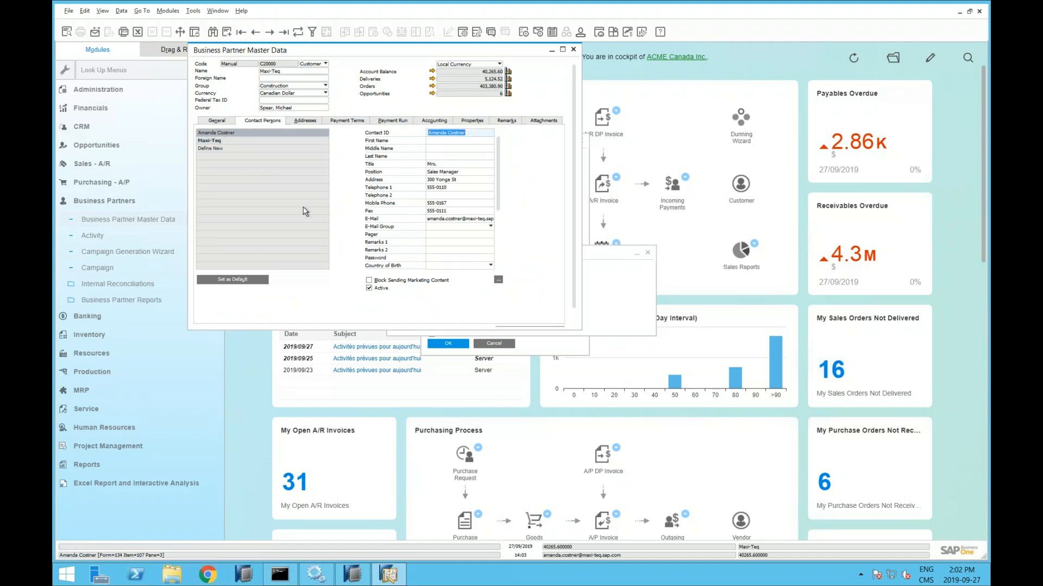
left_click(490, 227)
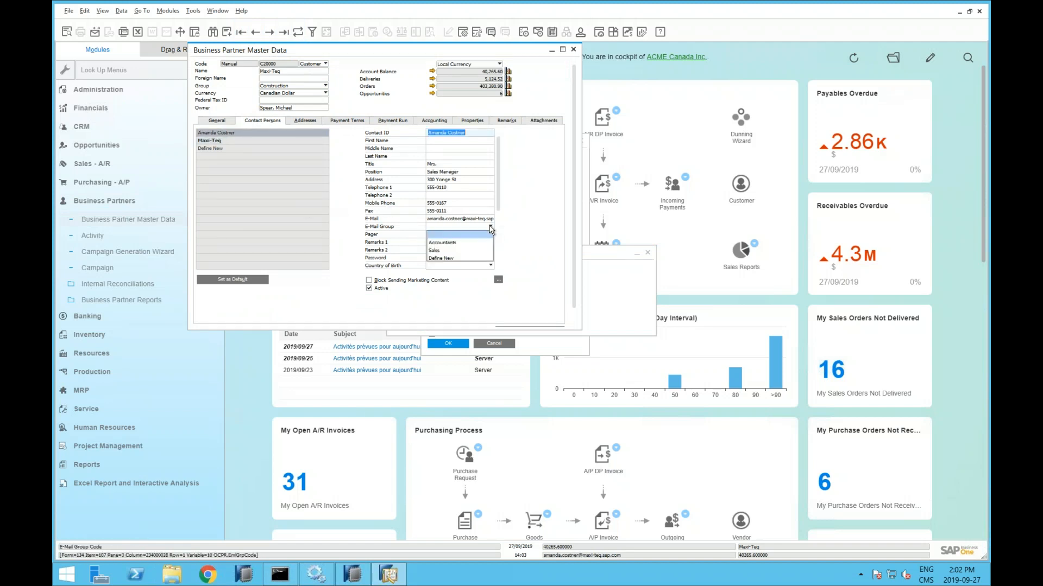
left_click(443, 244)
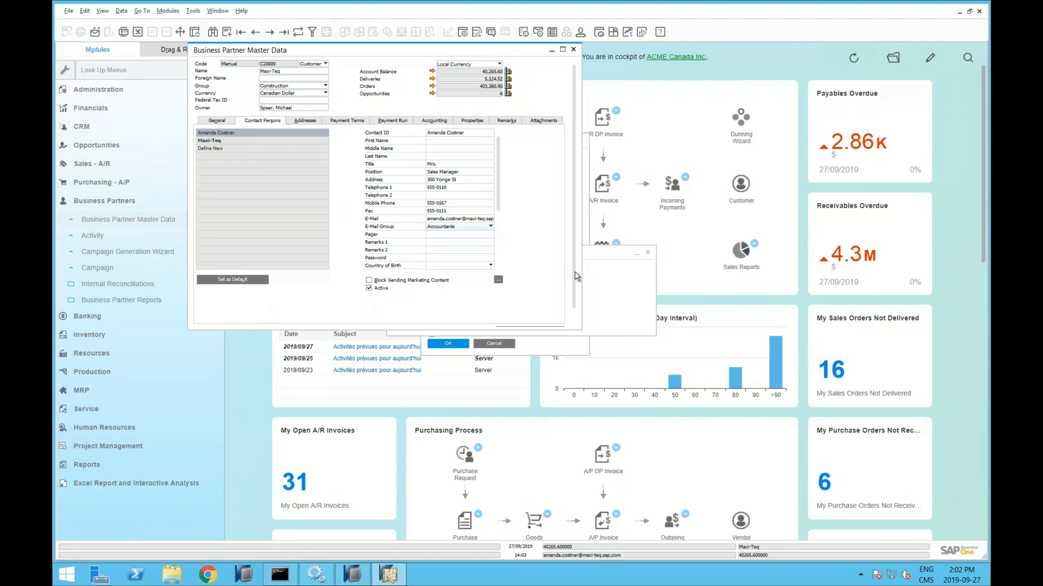
left_click_drag(575, 294, 575, 310)
left_click(211, 322)
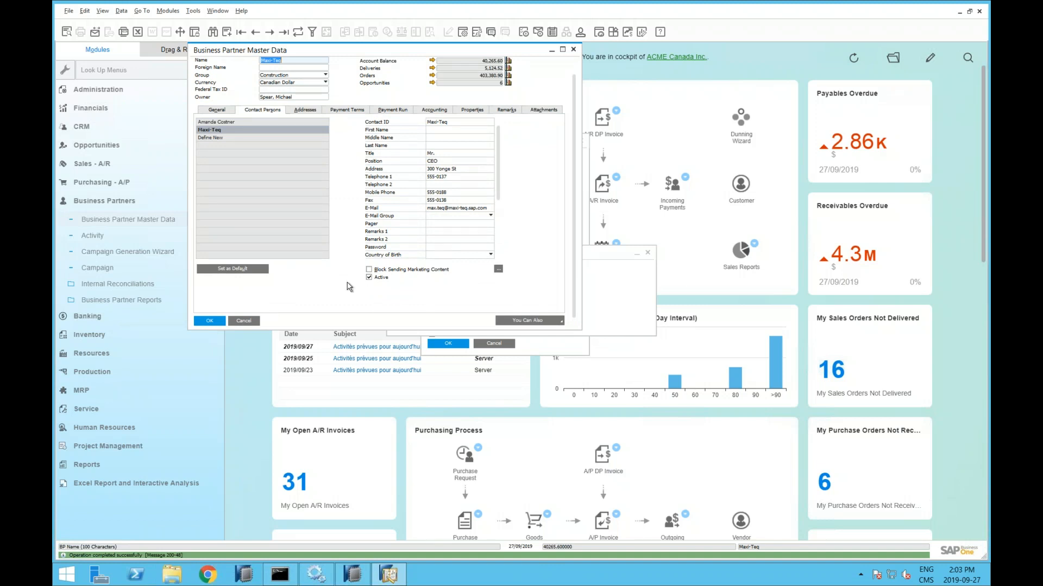
left_click(228, 122)
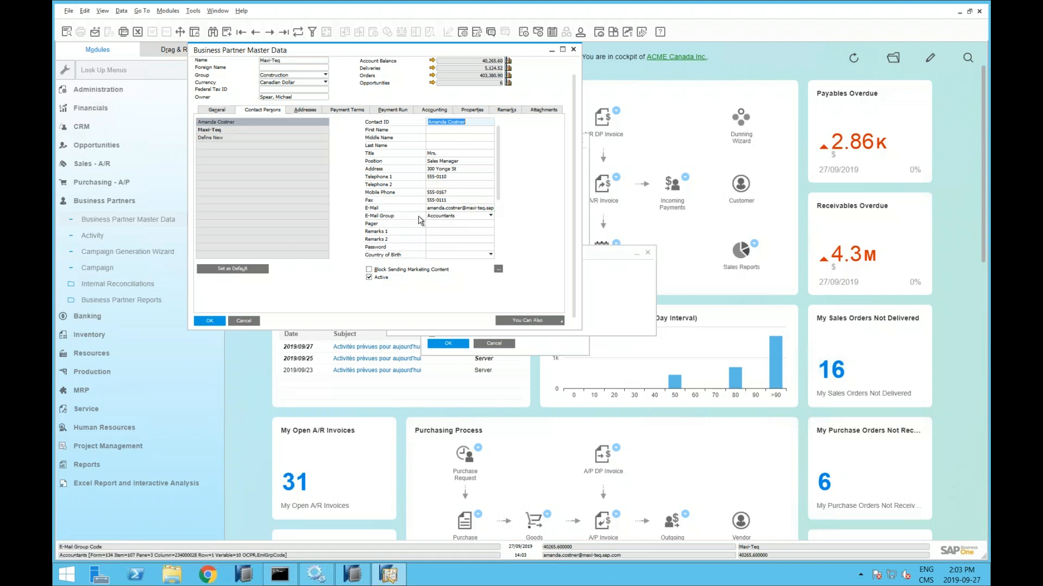
Add a new Maxi-Teq contact with a contact ID, e-mail address and Accountants e-mail group, then update and close the record.
left_click(223, 137)
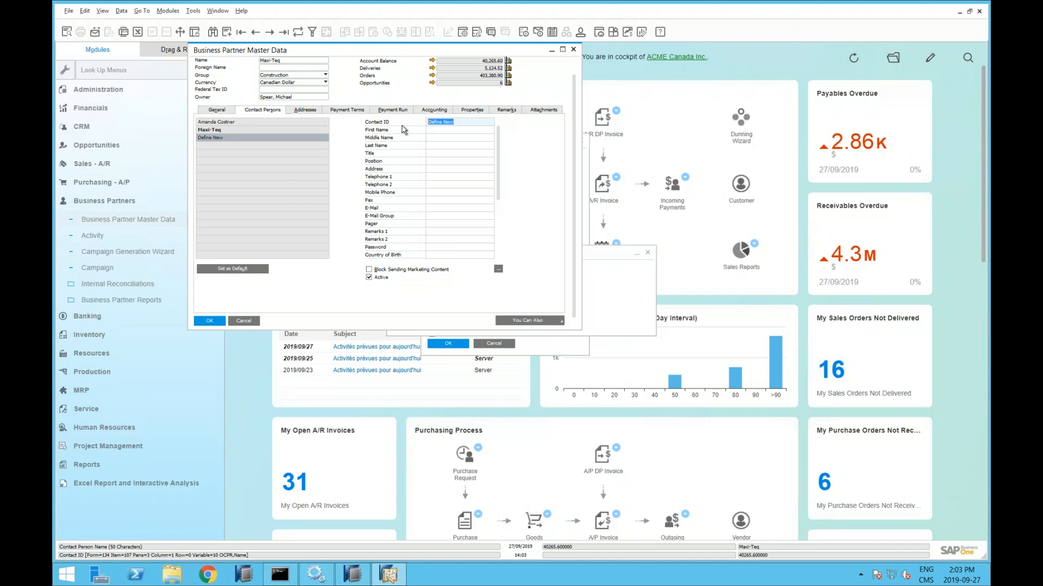
type("Bob")
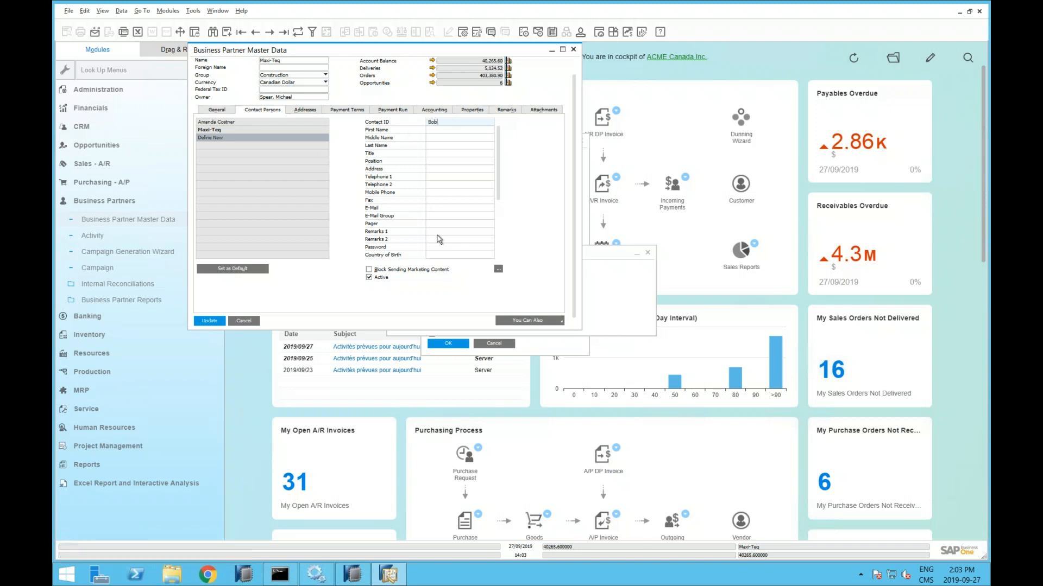
left_click(438, 208)
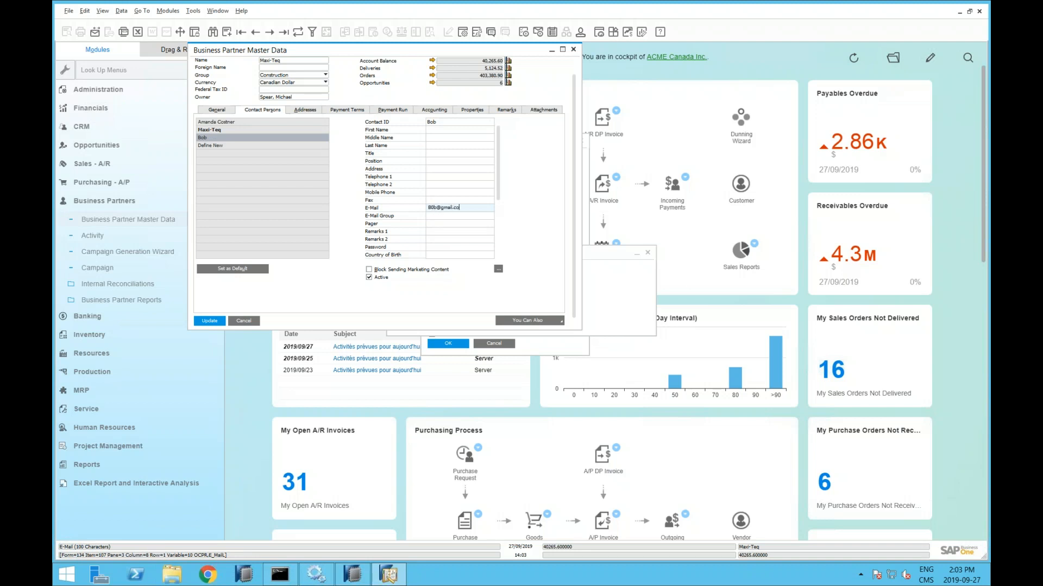
left_click(481, 216)
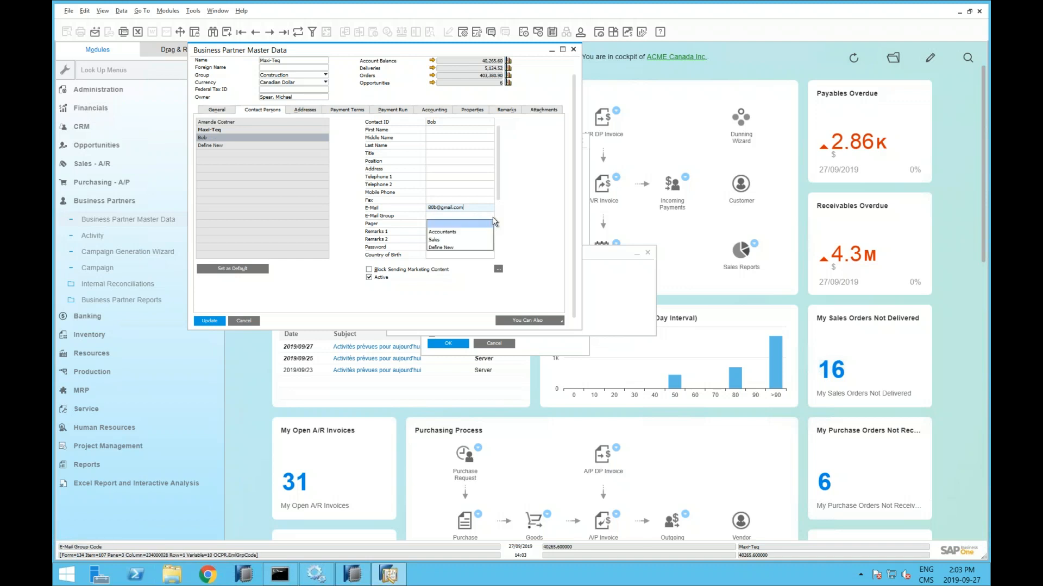
left_click(466, 232)
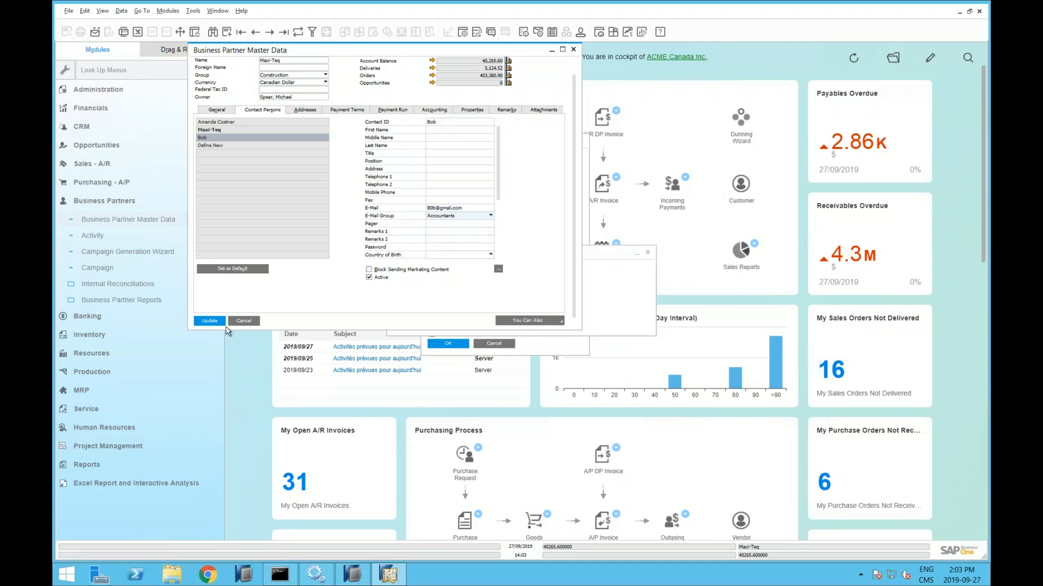
left_click(210, 321)
left_click(210, 321)
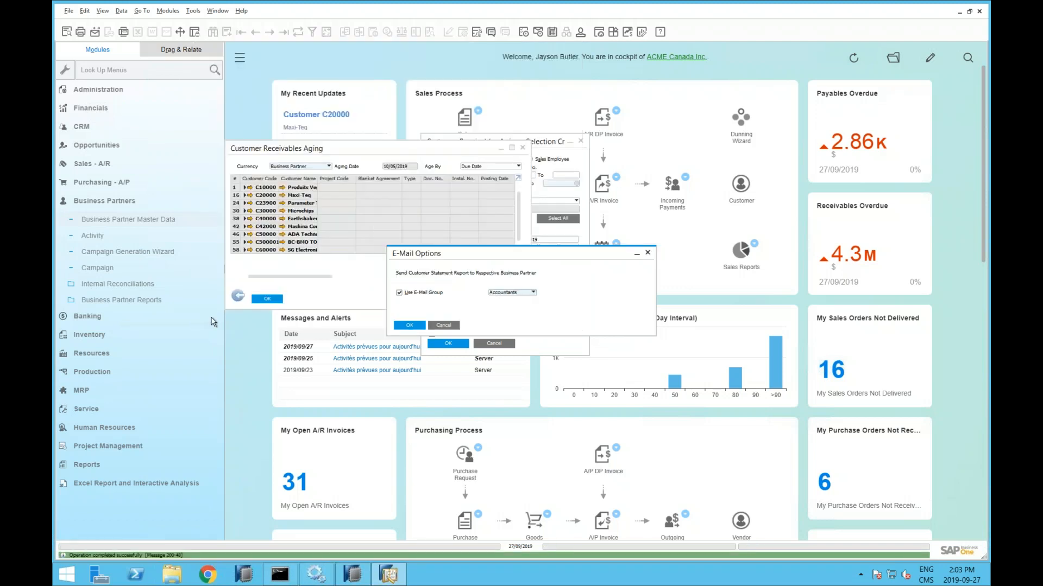
Generate the customer statement e-mail list, maximize it, and choose a contact person as recipient for customers C30000 and C40000.
left_click(410, 326)
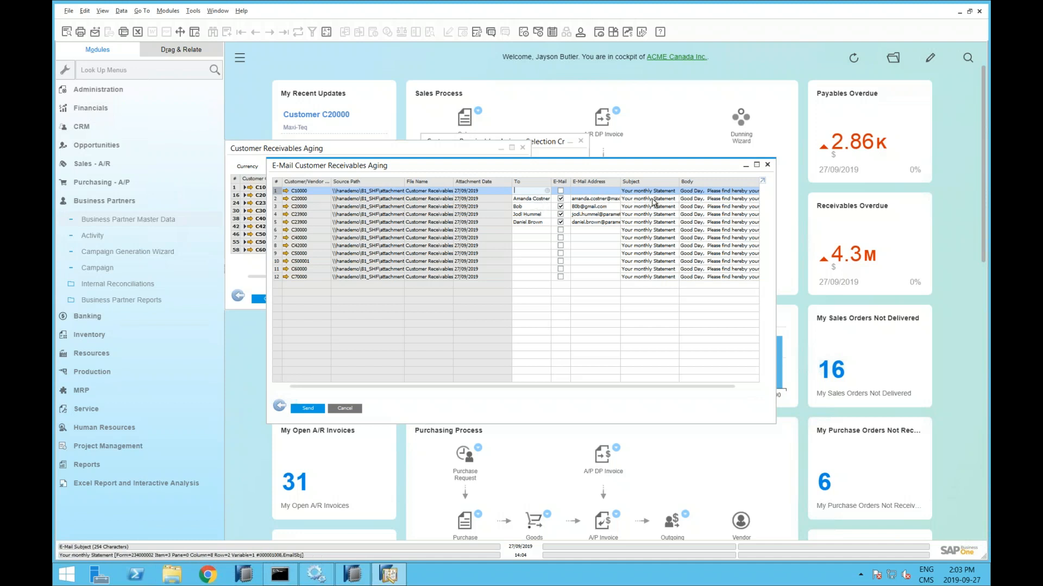
left_click(756, 165)
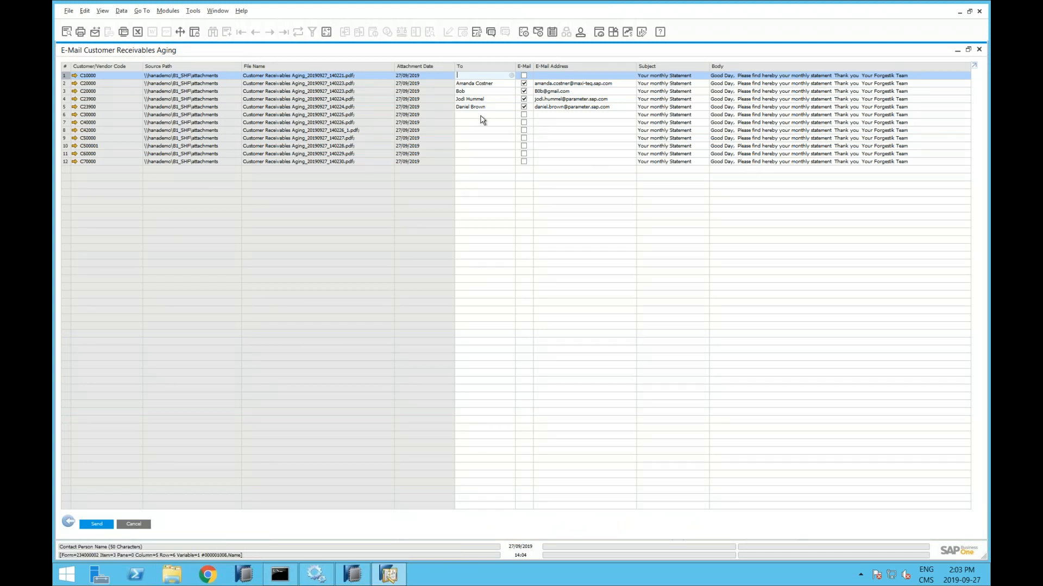
left_click(510, 115)
left_click(511, 115)
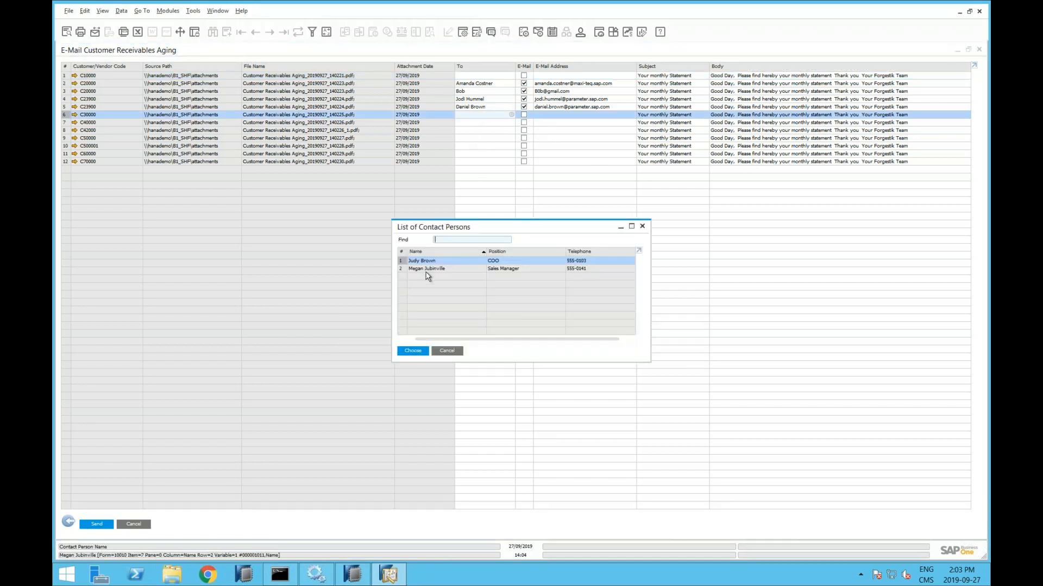
double_click(428, 261)
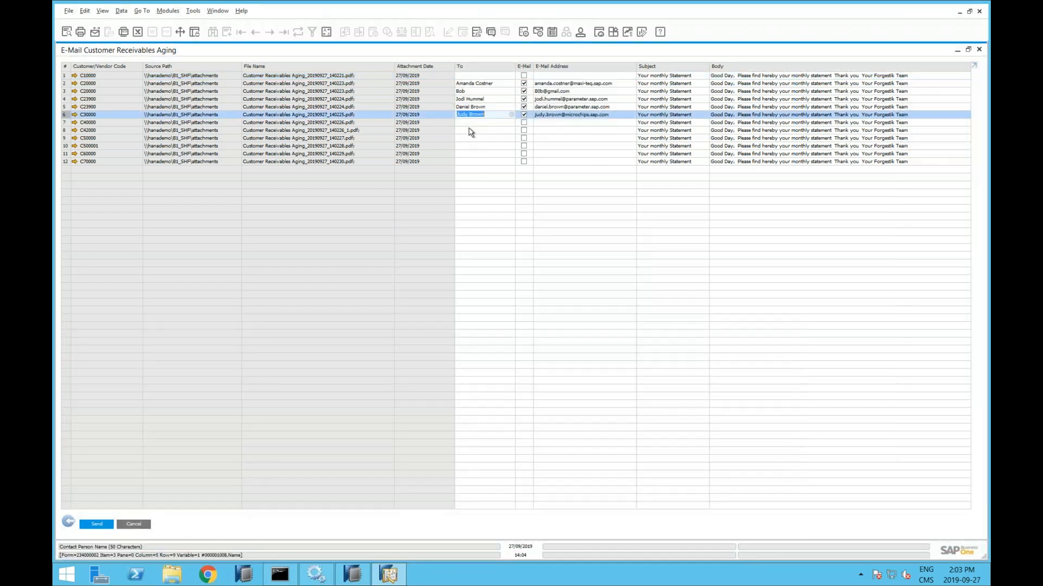
left_click(506, 122)
left_click(511, 122)
double_click(421, 269)
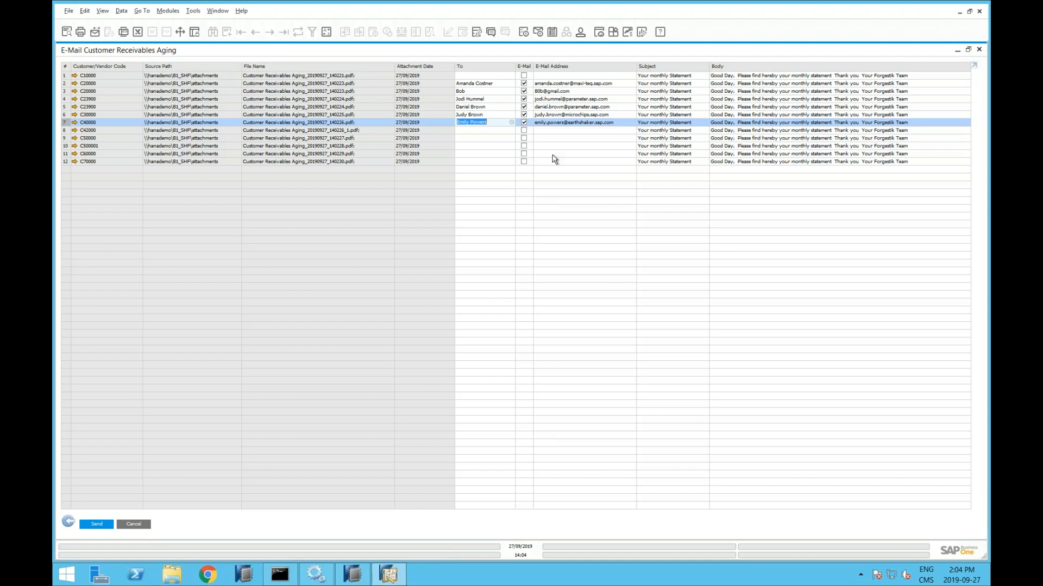
Close the statement e-mail list, the aging report and its selection criteria, and collapse the Business Partners module.
left_click(979, 50)
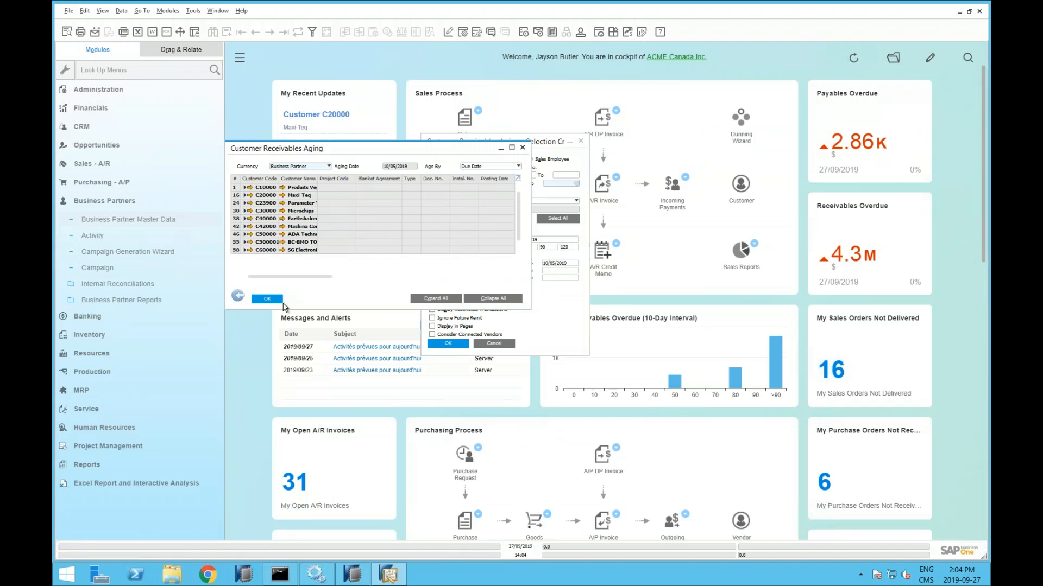
left_click(522, 148)
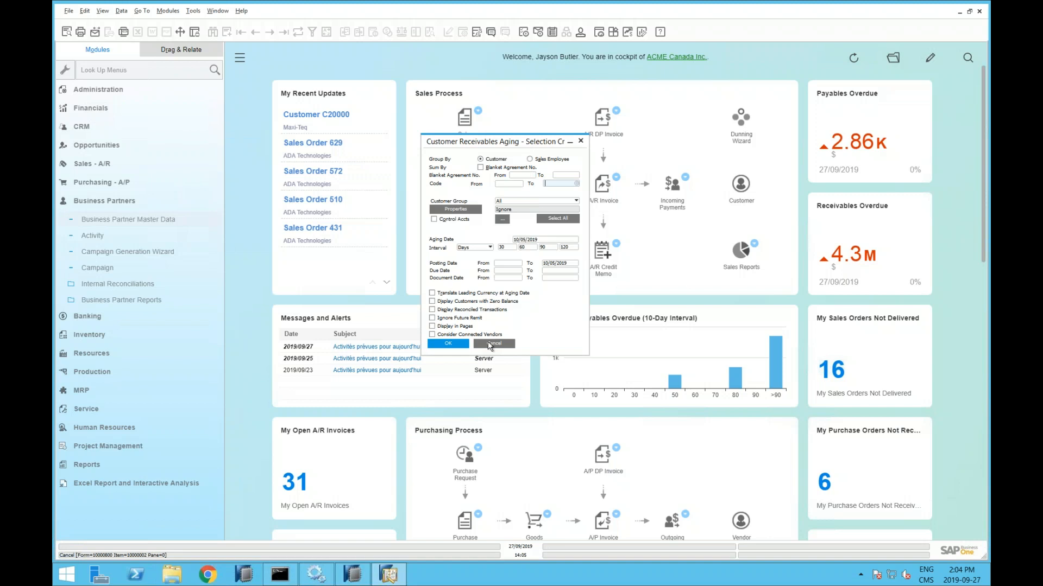
left_click(491, 345)
mouse_move(776, 369)
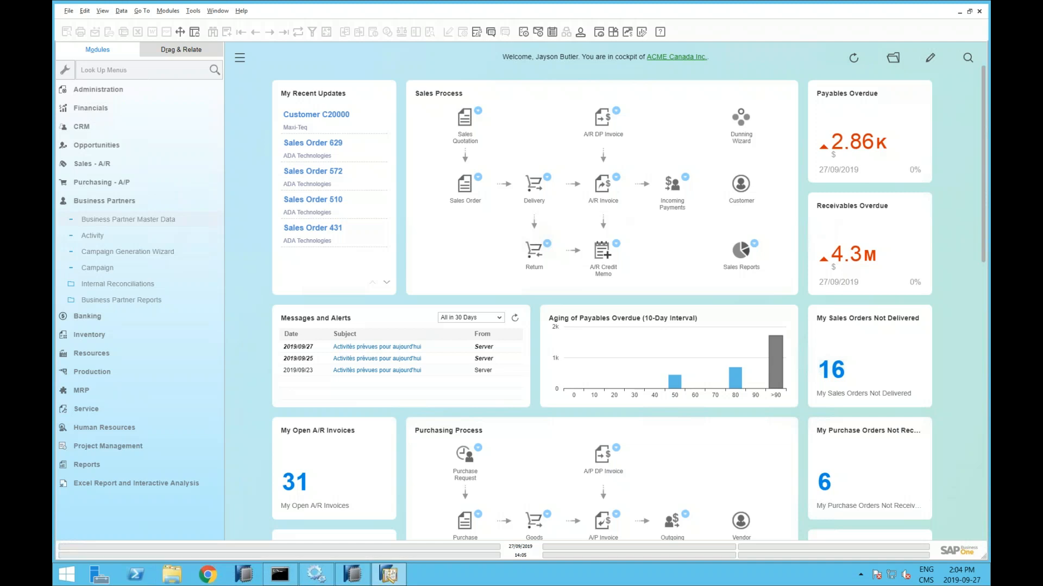
left_click(108, 204)
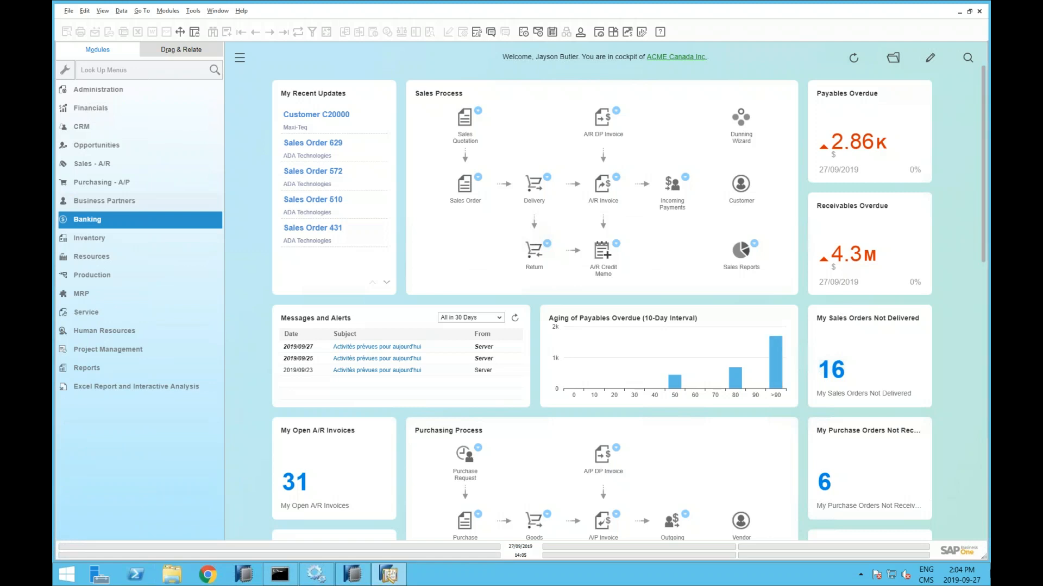
key("super+c")
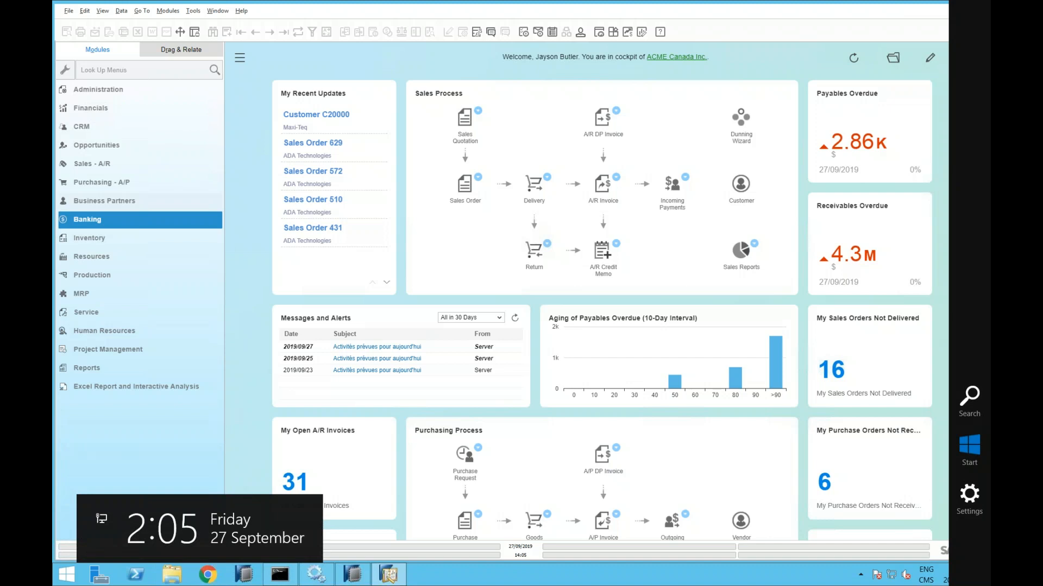
Open Sales Order from Sales - A/R, show the last saved order, reposition its window, and collapse the UDF pane.
left_click(91, 169)
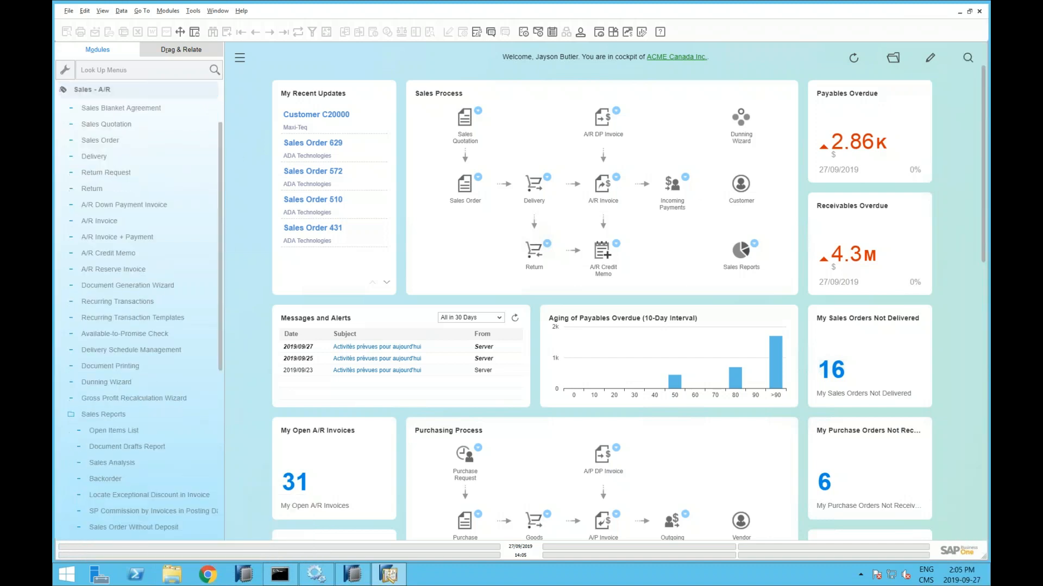
left_click(91, 141)
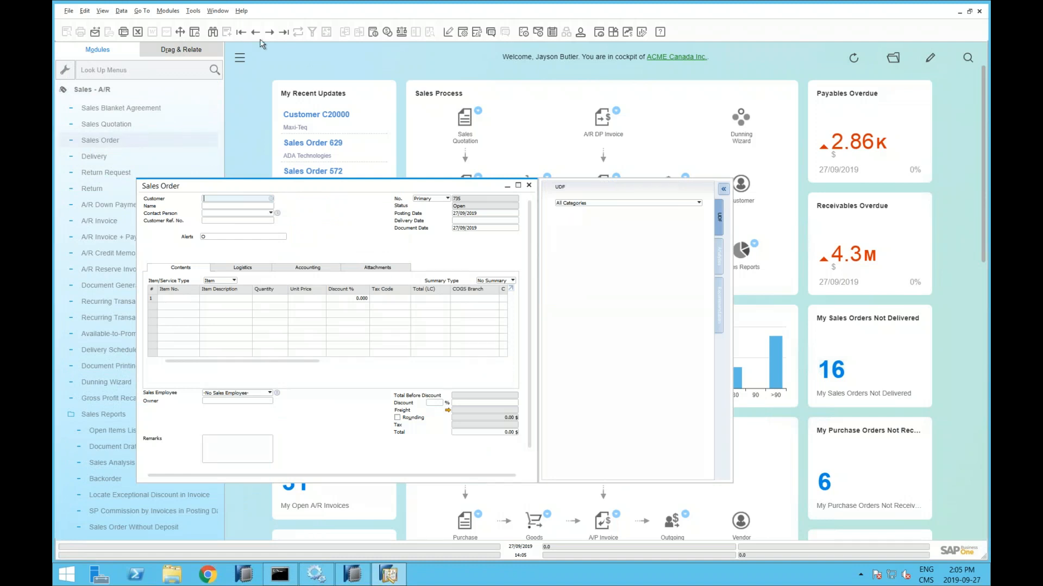
key("Page_Up")
left_click_drag(439, 187, 590, 165)
left_click(875, 168)
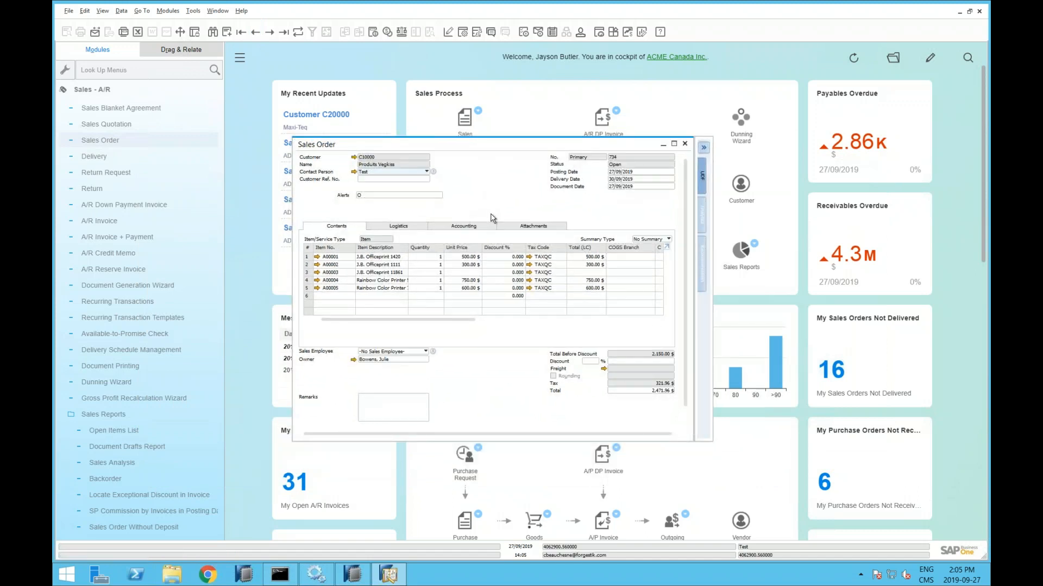
Open A/R Invoice from Sales - A/R, maximize it, and show the last saved invoice.
left_click(101, 221)
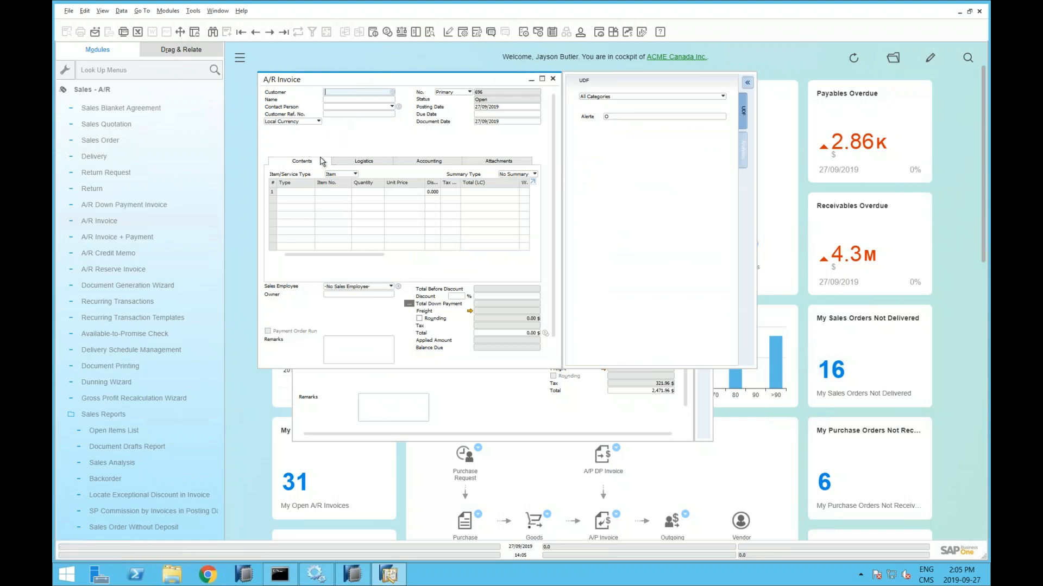
left_click(541, 79)
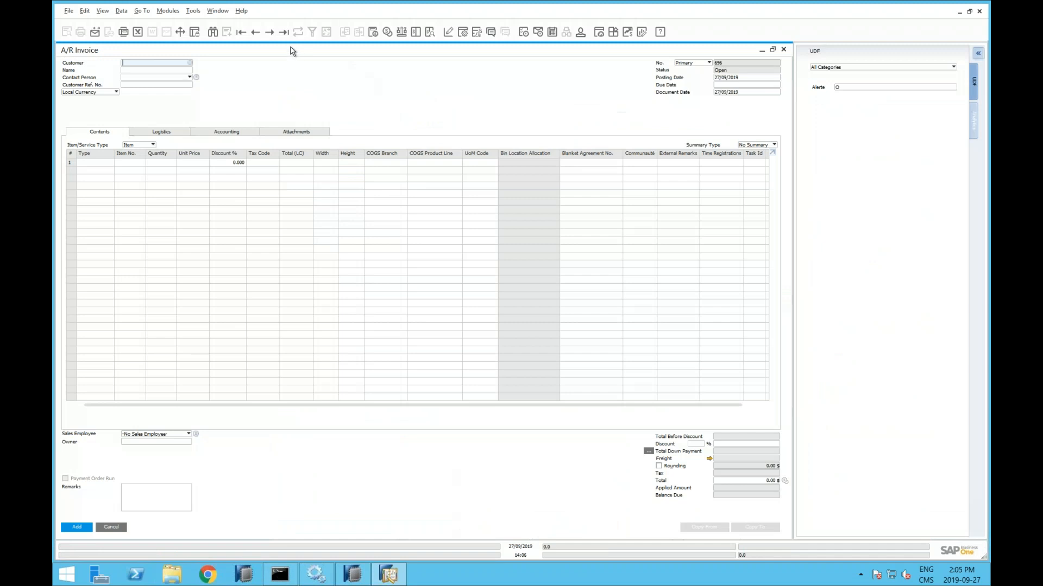
left_click(255, 32)
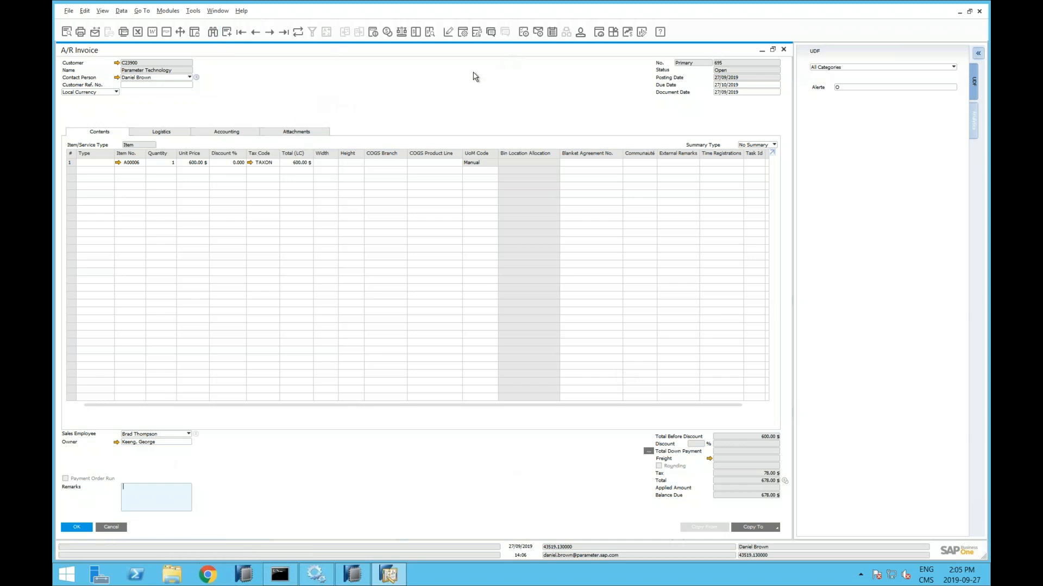
right_click(442, 88)
left_click(484, 56)
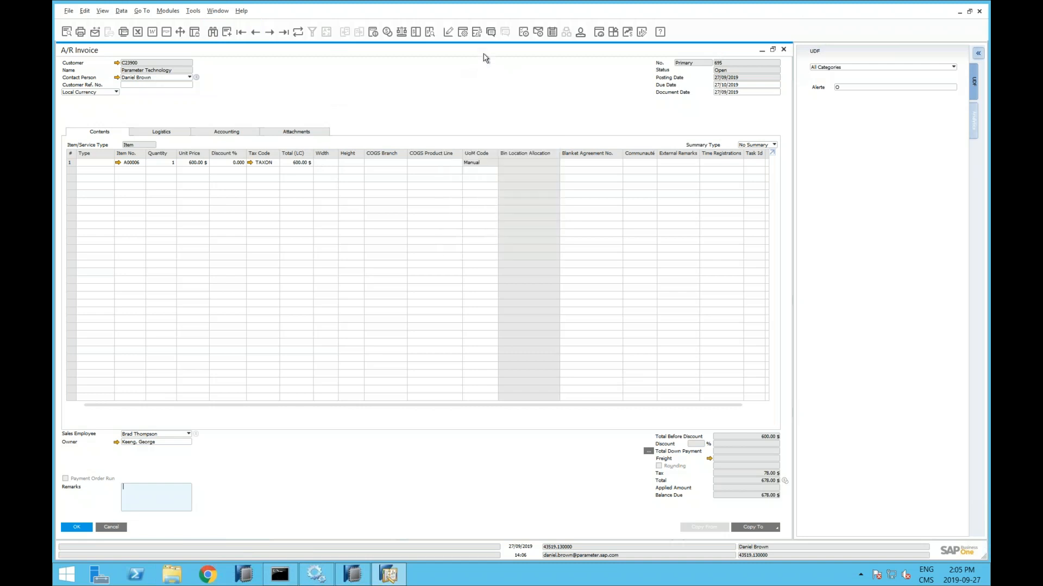
left_click(464, 31)
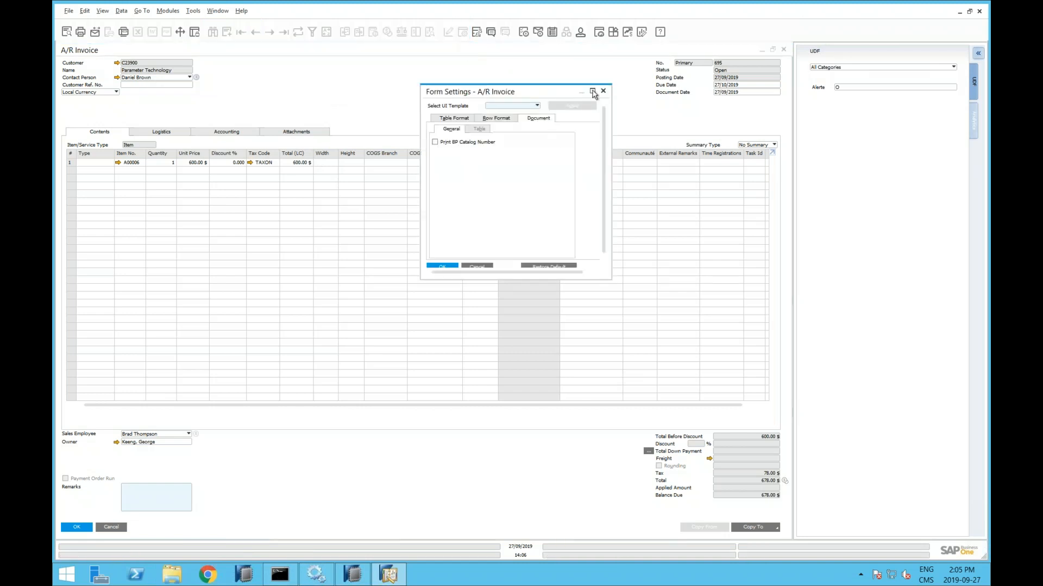
left_click(406, 77)
Open the A/R Invoice in Edit Form UI mode, and reposition and widen its window.
left_click(193, 11)
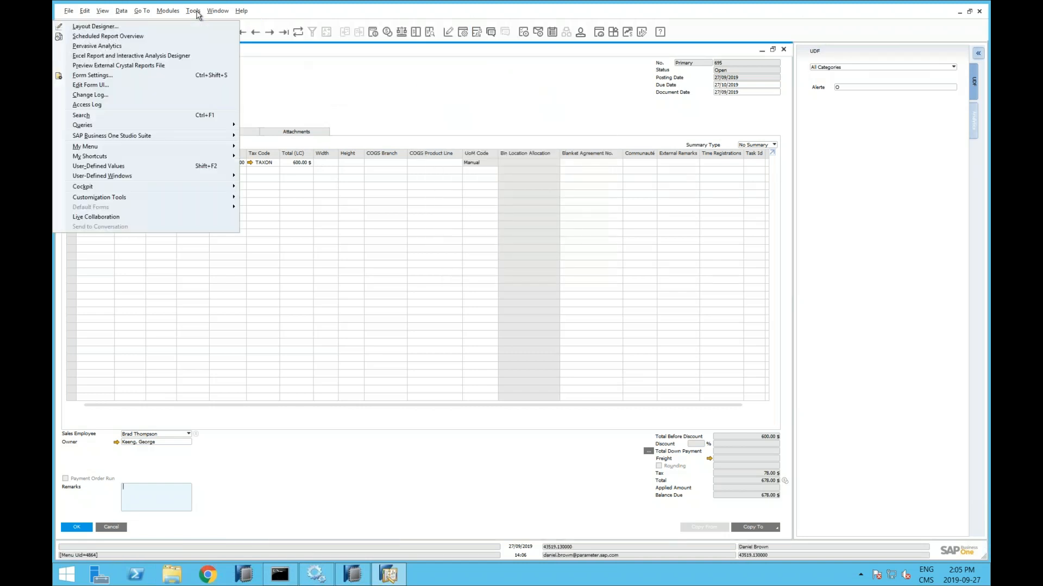
mouse_move(115, 127)
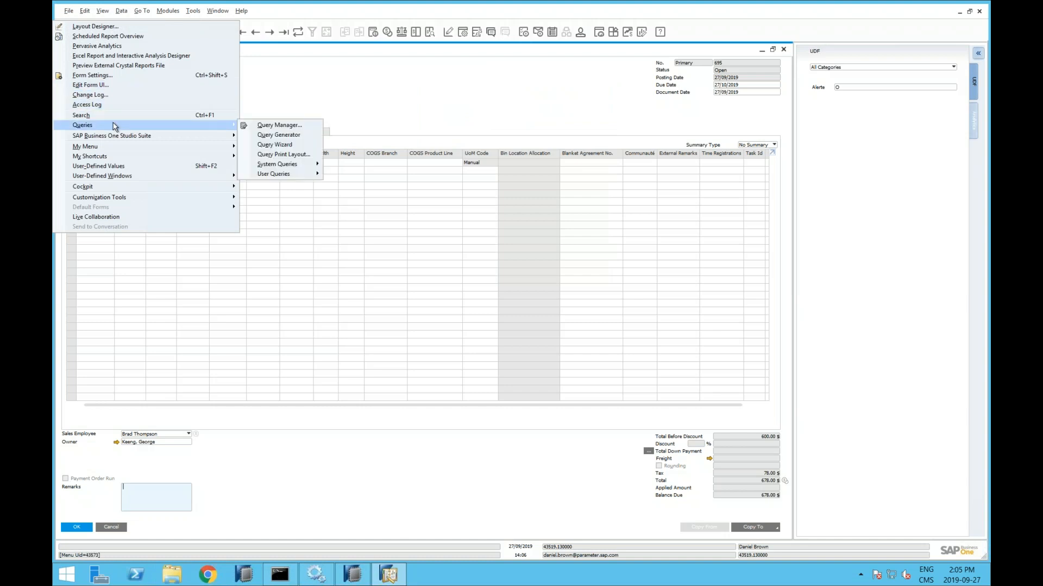
left_click(91, 85)
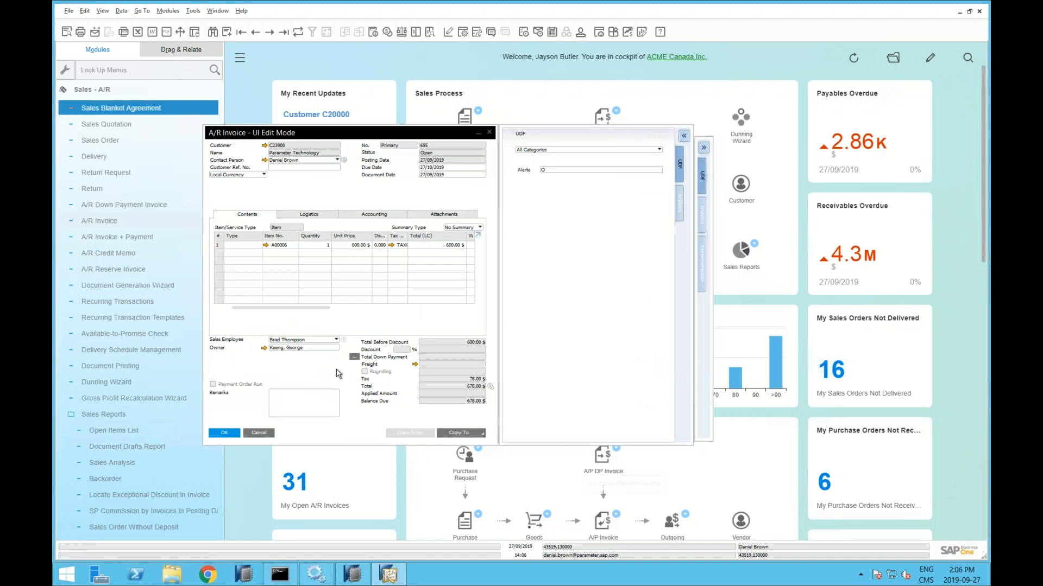
mouse_move(443, 145)
left_click_drag(431, 133, 398, 138)
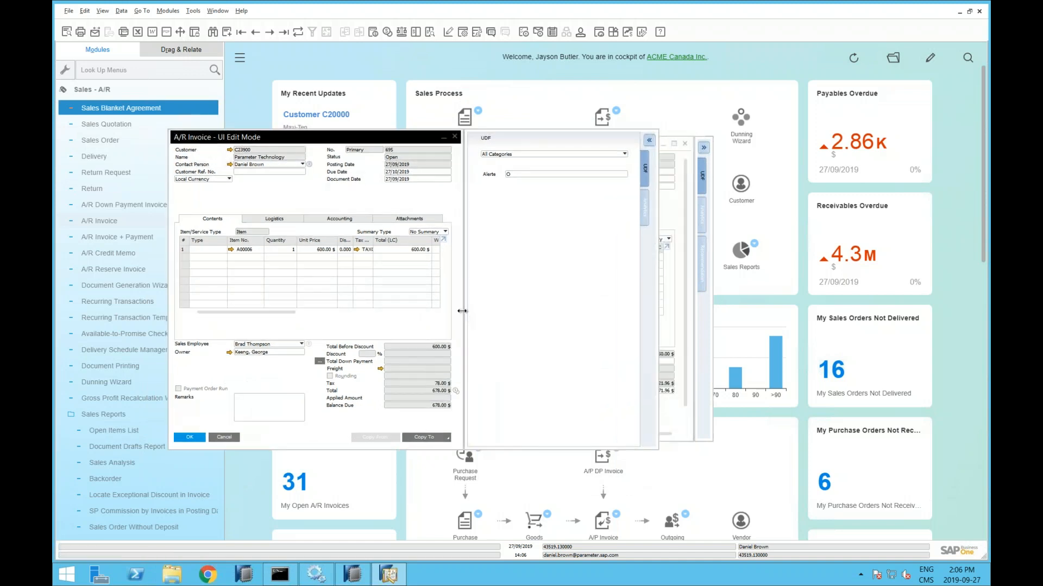
left_click_drag(604, 308, 825, 307)
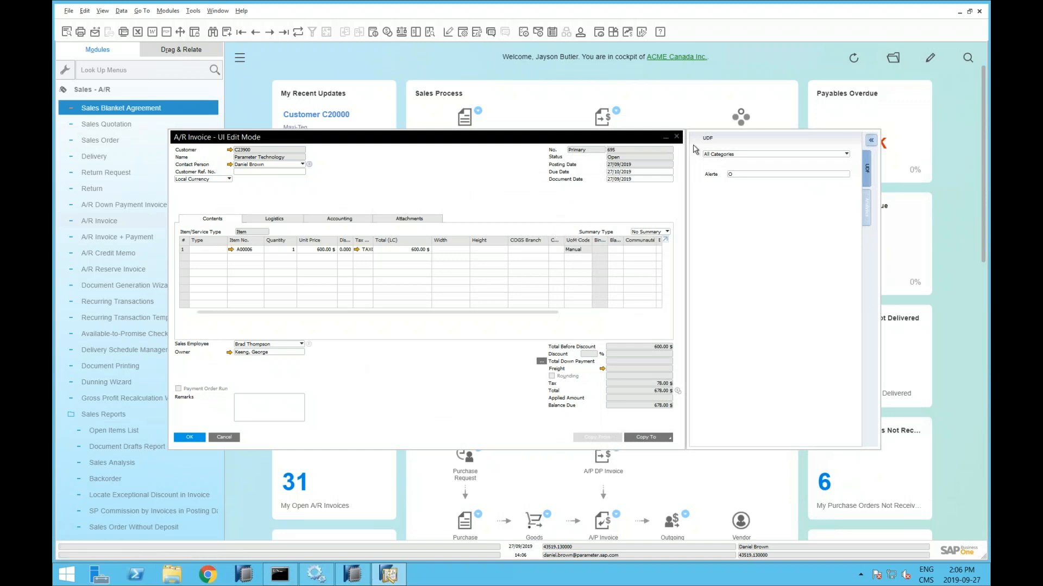
Move the Remarks field into the middle of the invoice header and place the Alerts user-defined field from the UDF pane below it.
left_click(250, 408)
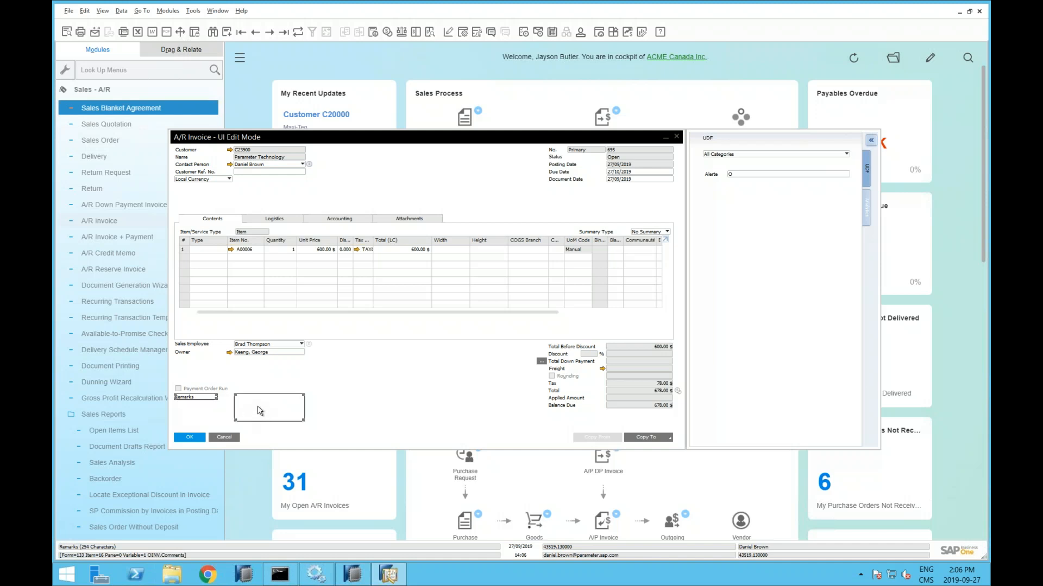
left_click_drag(259, 411, 439, 165)
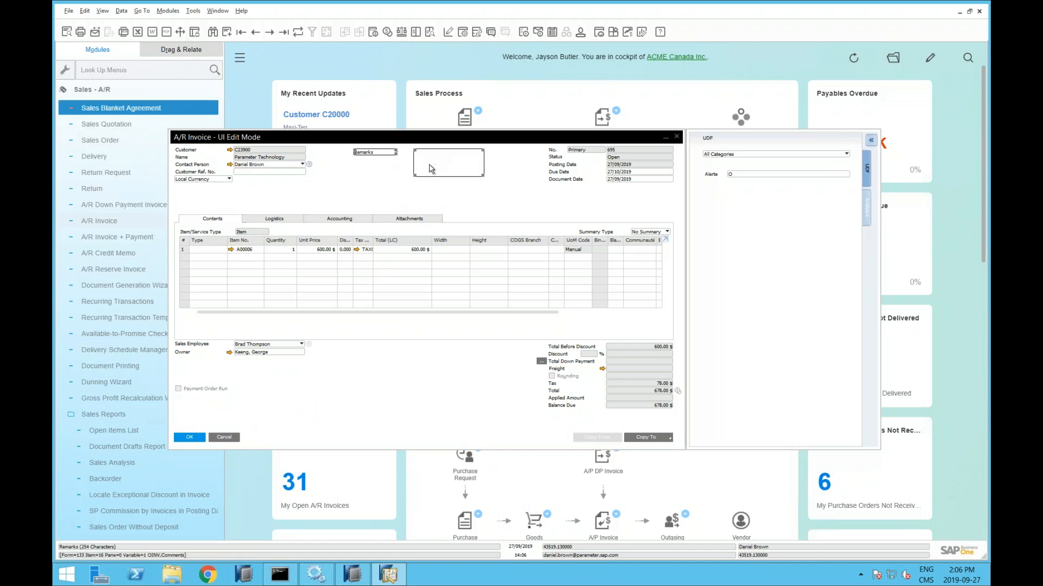
left_click(740, 175)
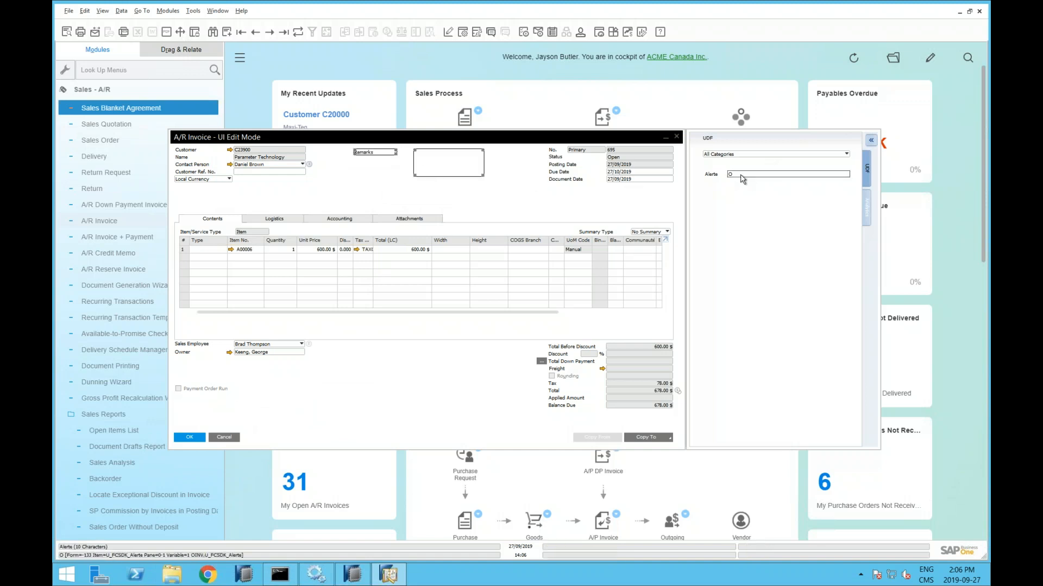
left_click_drag(742, 178, 376, 194)
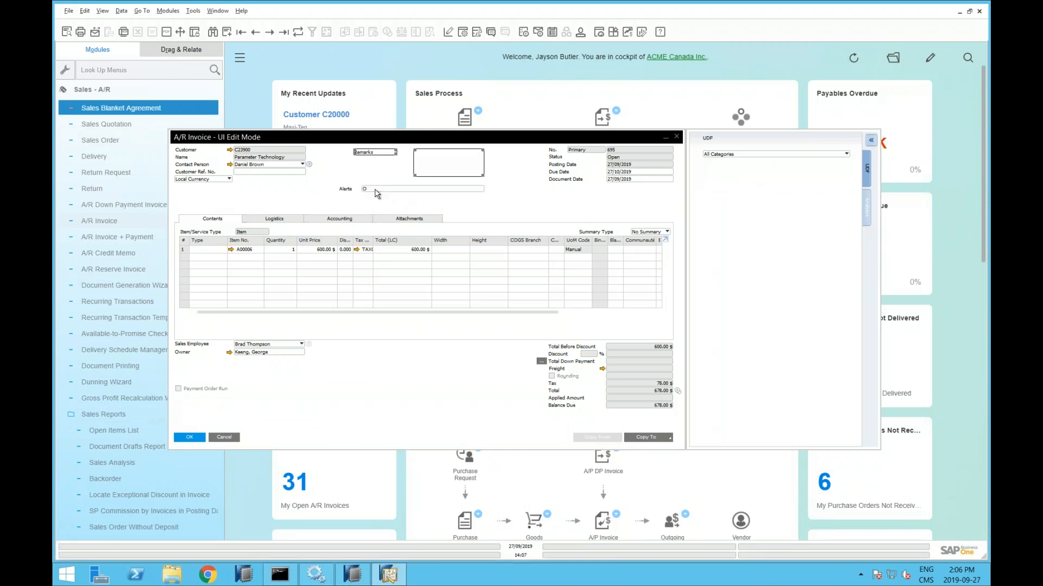
type("O")
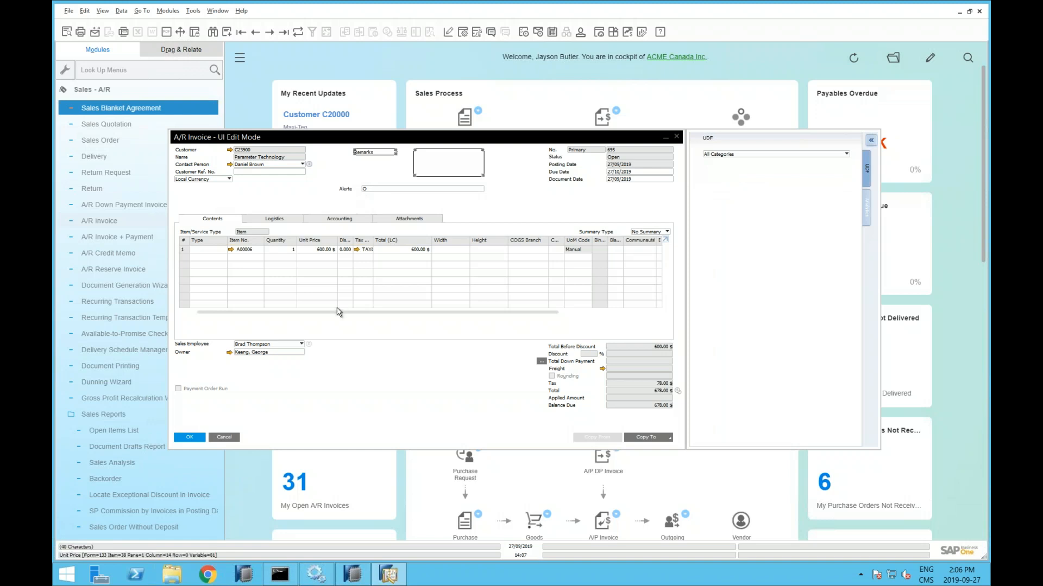
Hide the Document Date field on the invoice form and close UI edit mode, saving the UI changes.
left_click(625, 180)
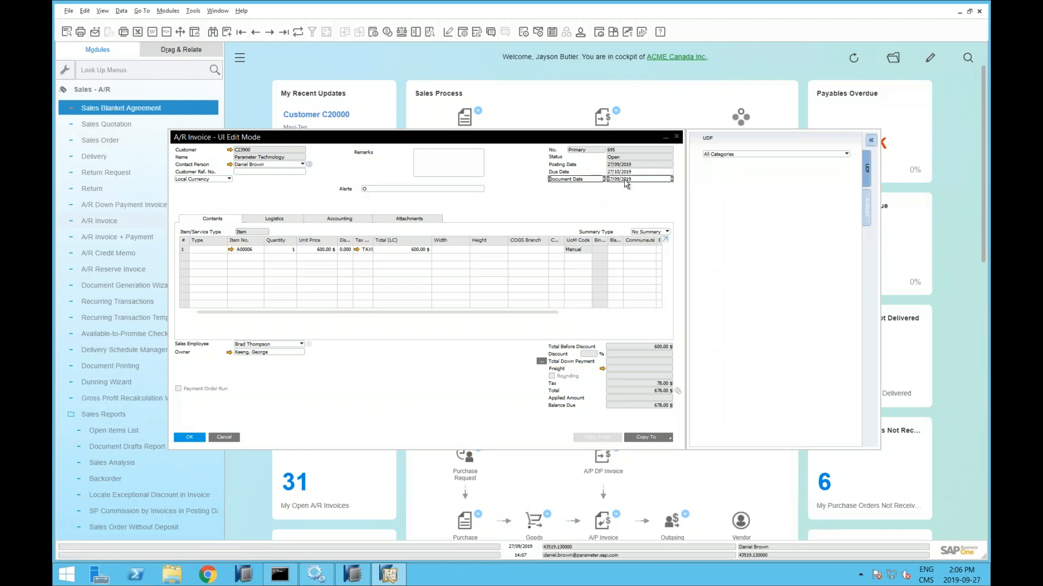
right_click(626, 183)
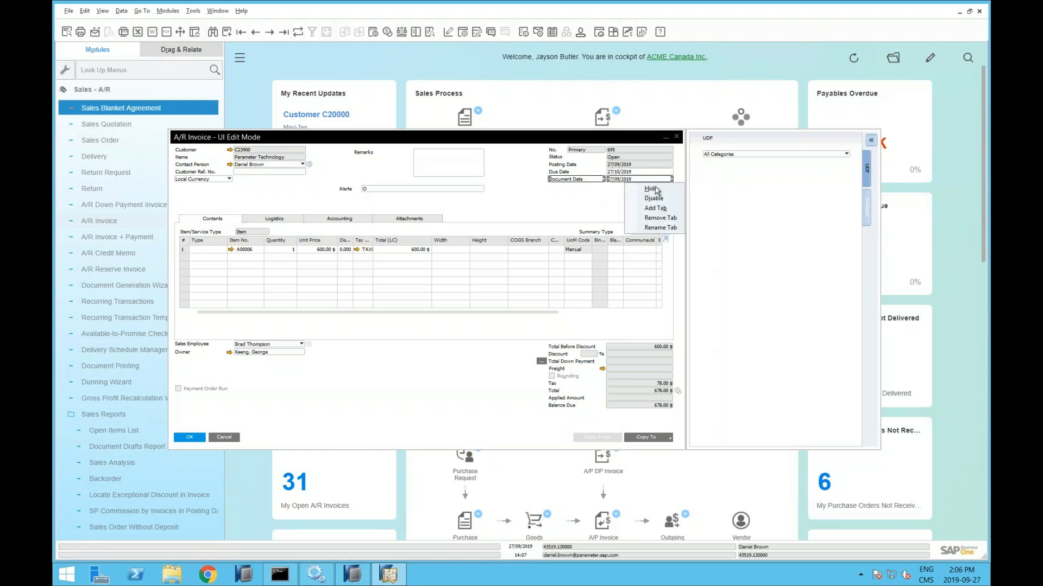
left_click(651, 189)
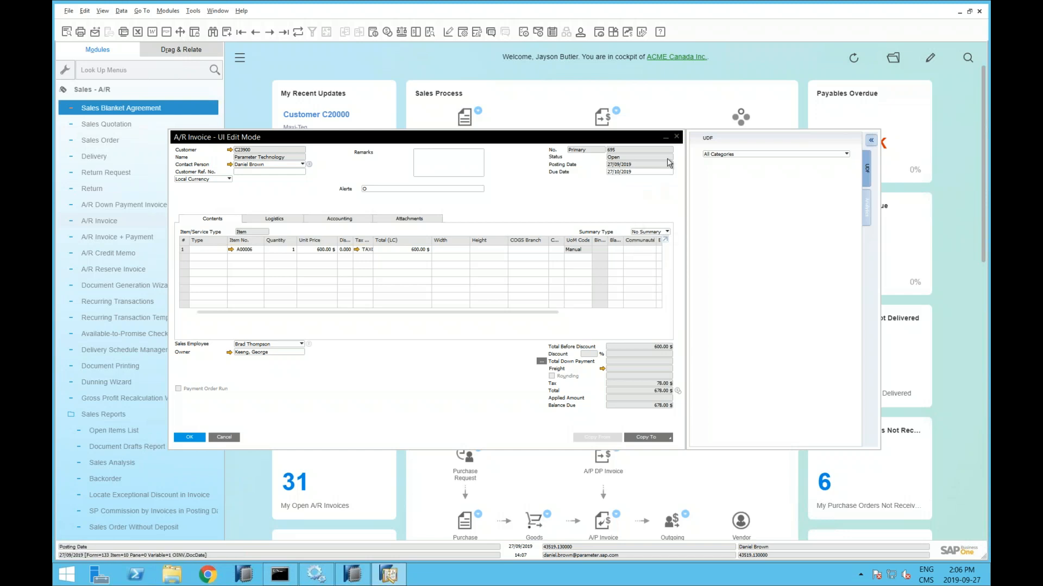
left_click(676, 139)
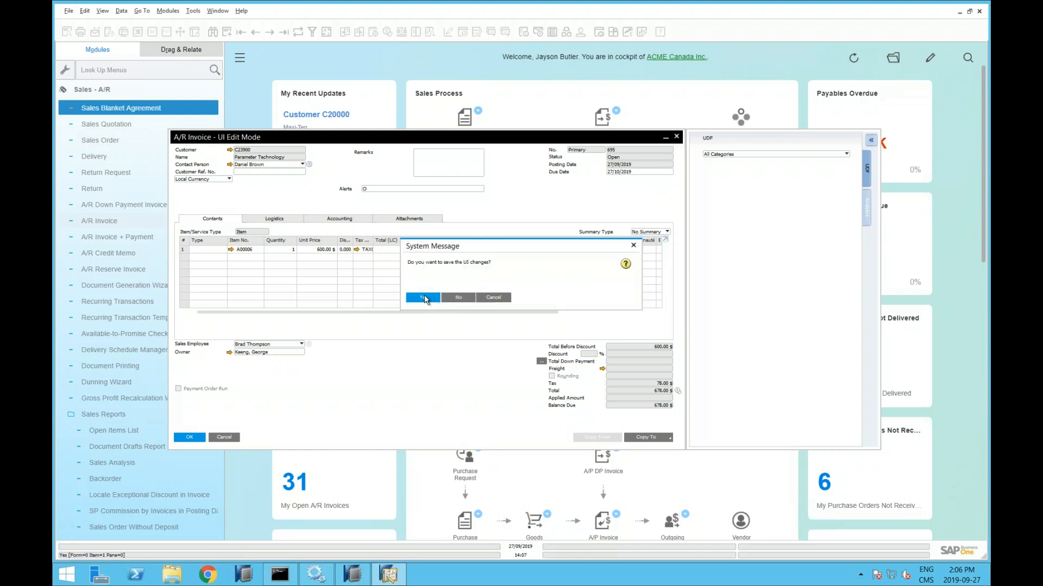
left_click(423, 298)
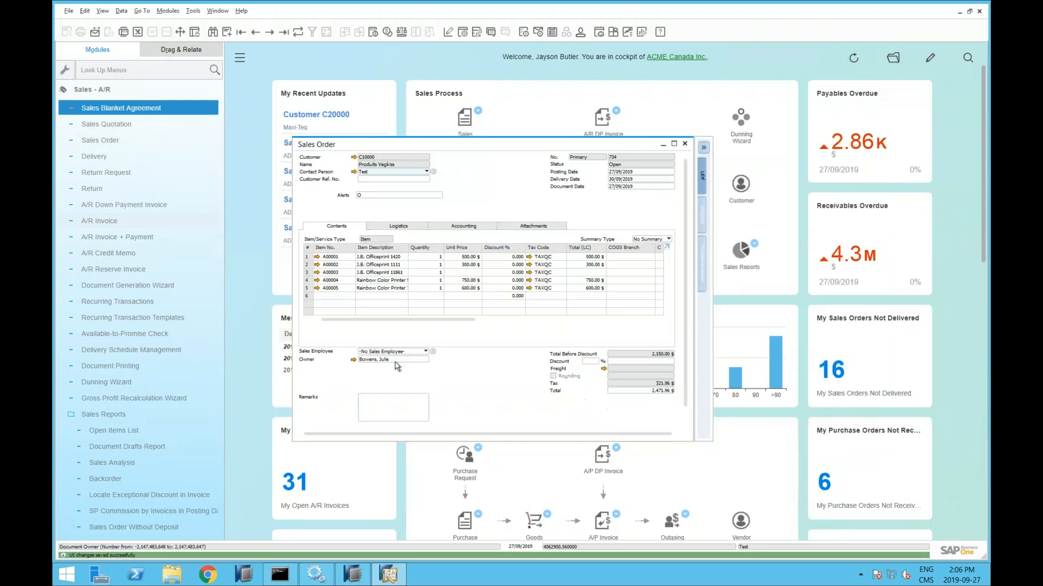
Close the sales order, open a new A/R Invoice with the customized layout, and reposition its window.
left_click(685, 144)
left_click(108, 223)
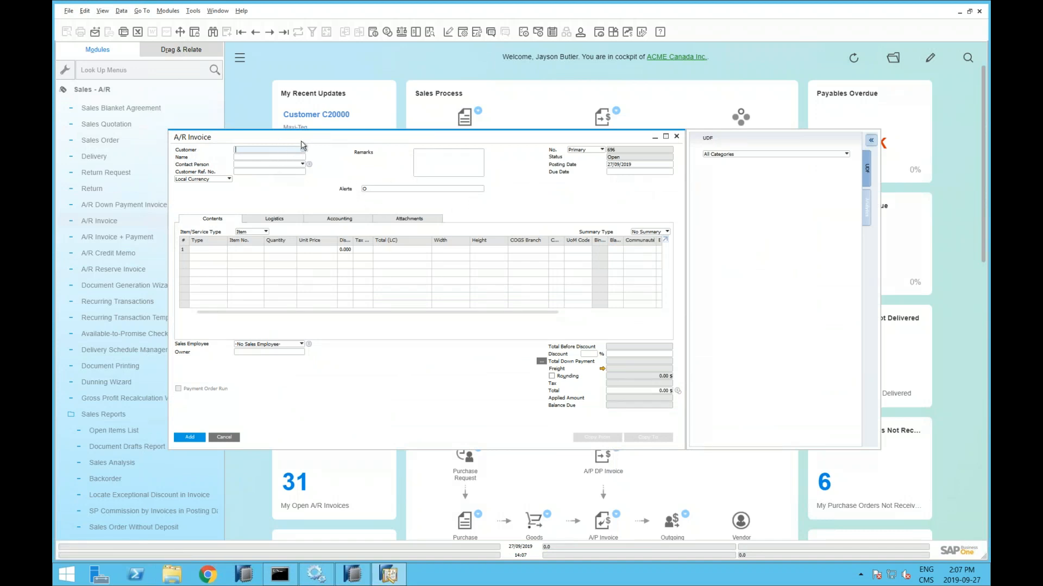
left_click_drag(331, 136, 396, 105)
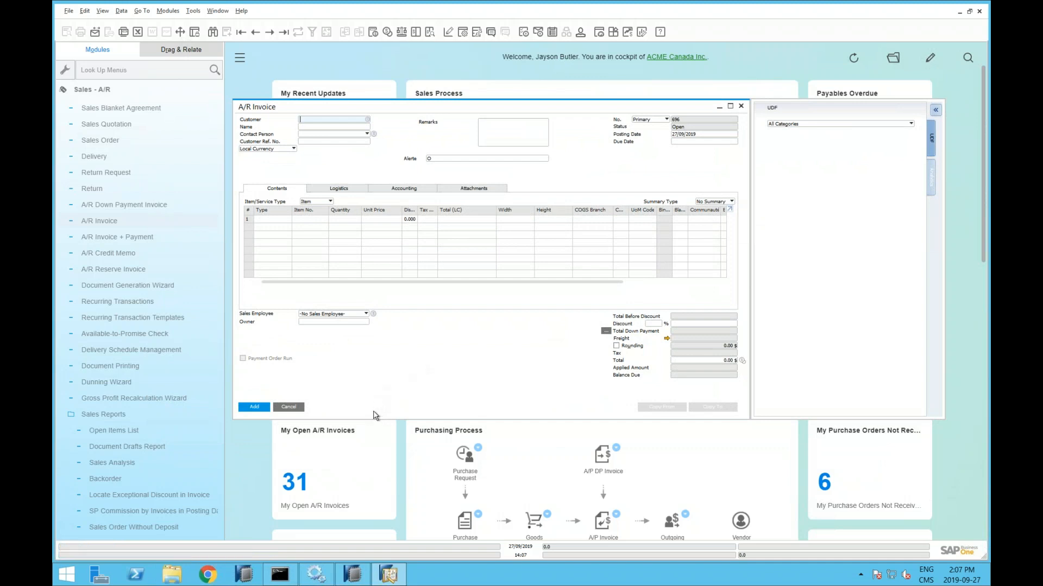
Collapse Sales - A/R and open the UI Configuration Template from the Administration utilities.
left_click(92, 90)
left_click(98, 90)
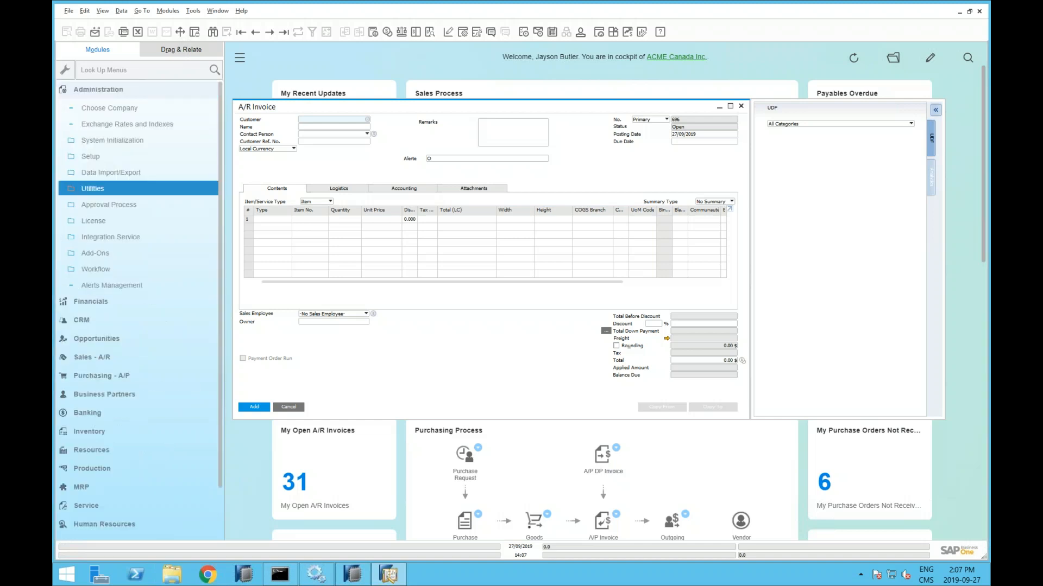
left_click(94, 190)
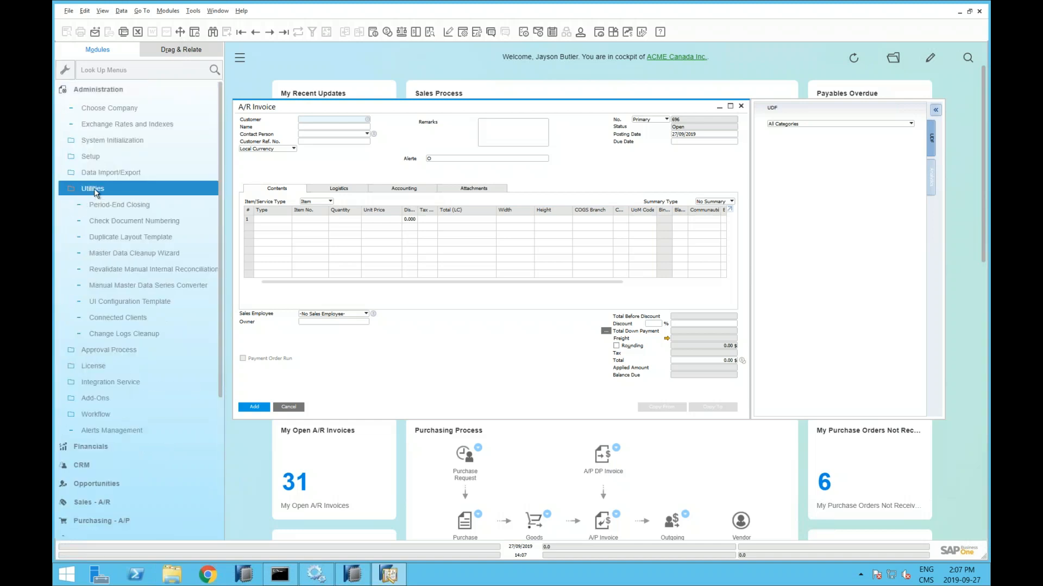
left_click(105, 302)
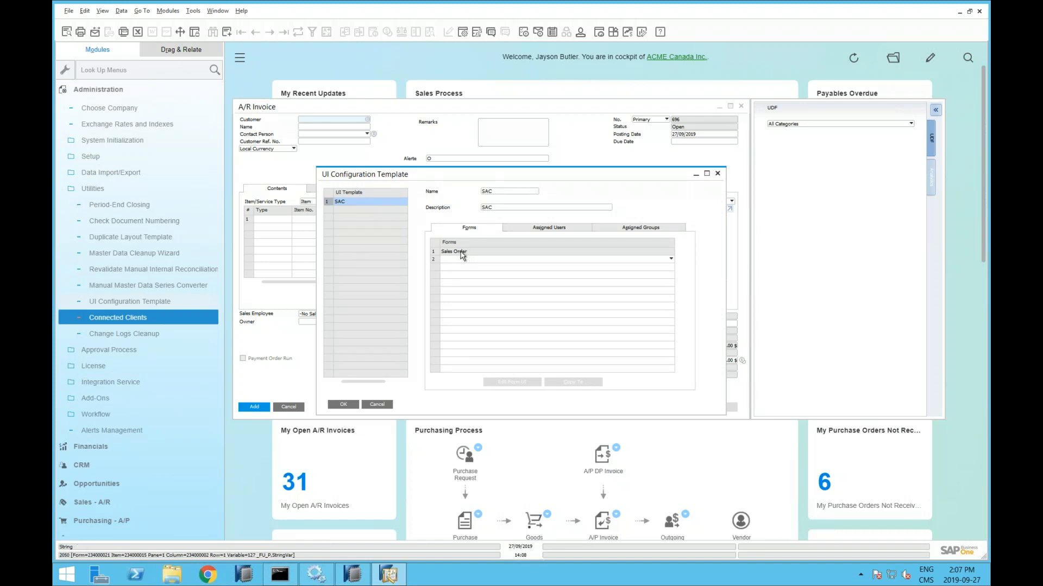
Review the SAC template's assigned users and groups, and open its Sales Order form for UI editing.
left_click(530, 233)
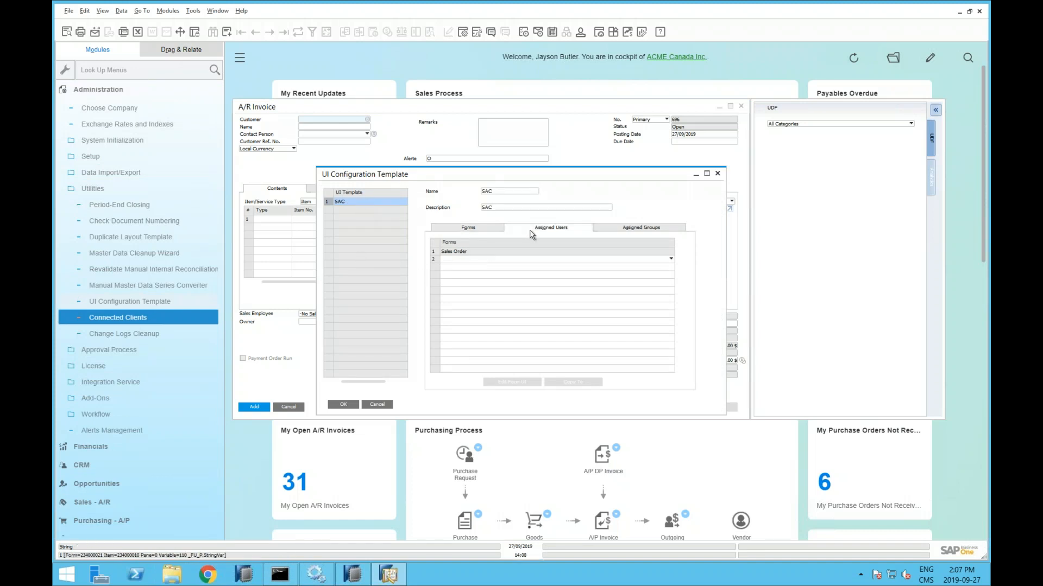
left_click(464, 229)
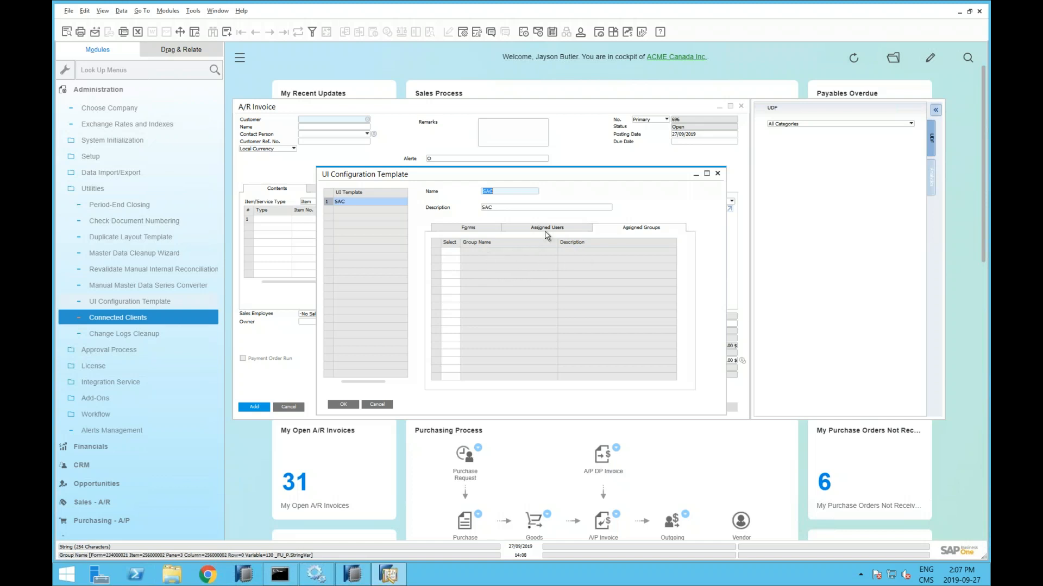
left_click(468, 229)
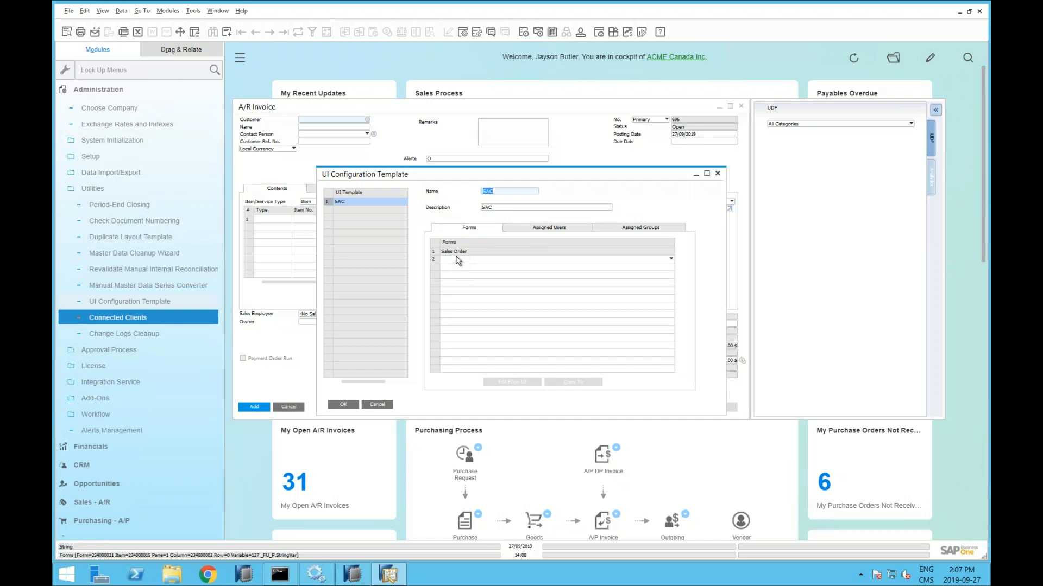
left_click(434, 251)
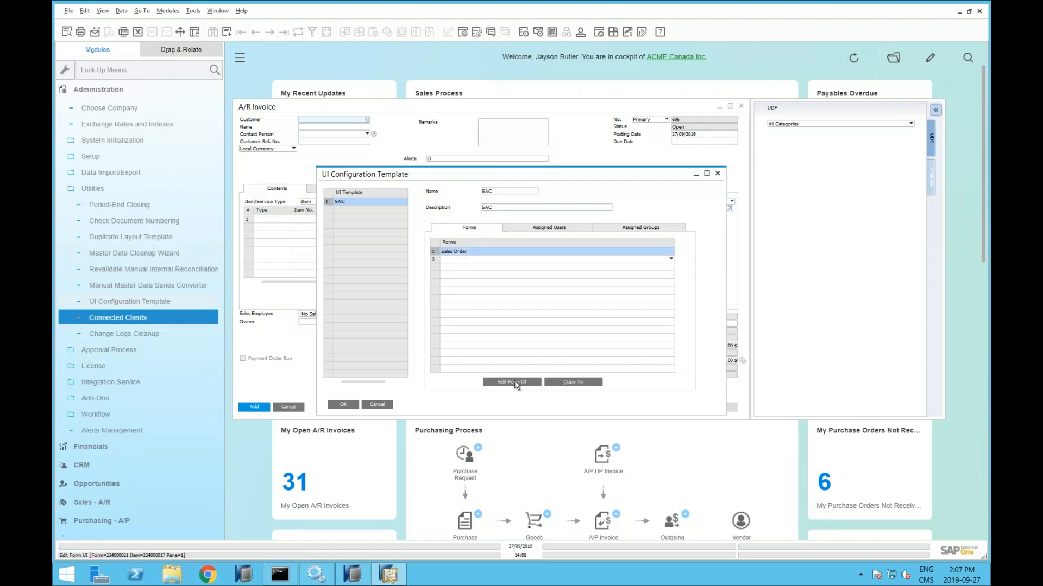
left_click(515, 382)
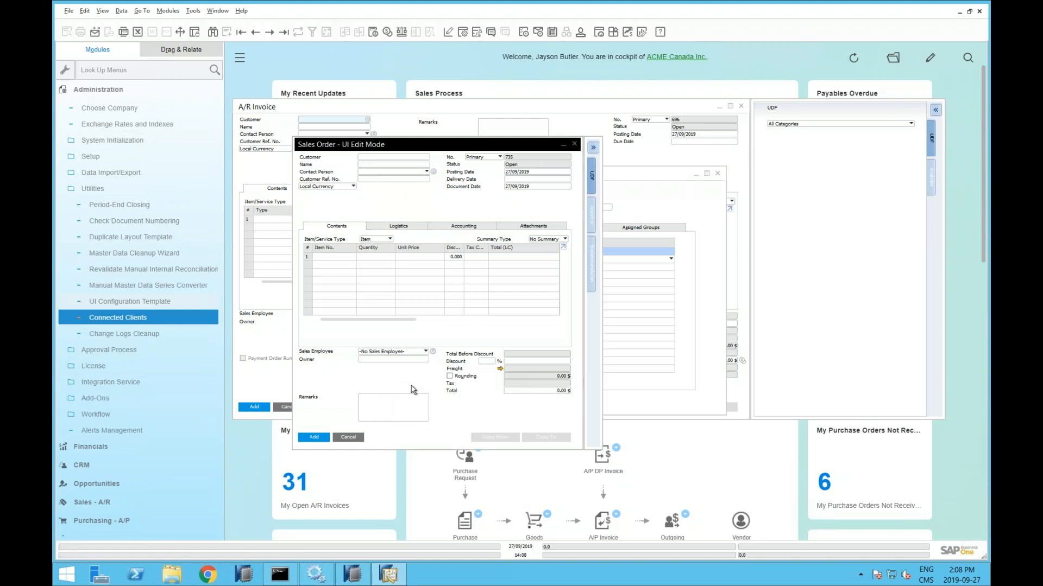
Move the Sales Order edit window aside, widen the A/R Invoice to view its attachments, and cancel the invoice.
left_click_drag(543, 149, 421, 163)
left_click_drag(234, 302, 166, 300)
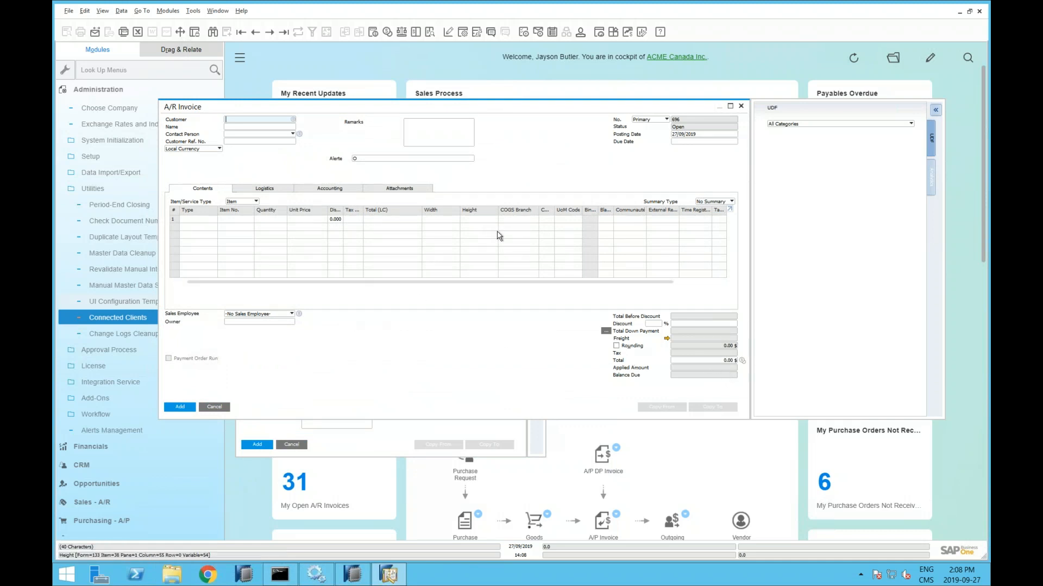
left_click(395, 190)
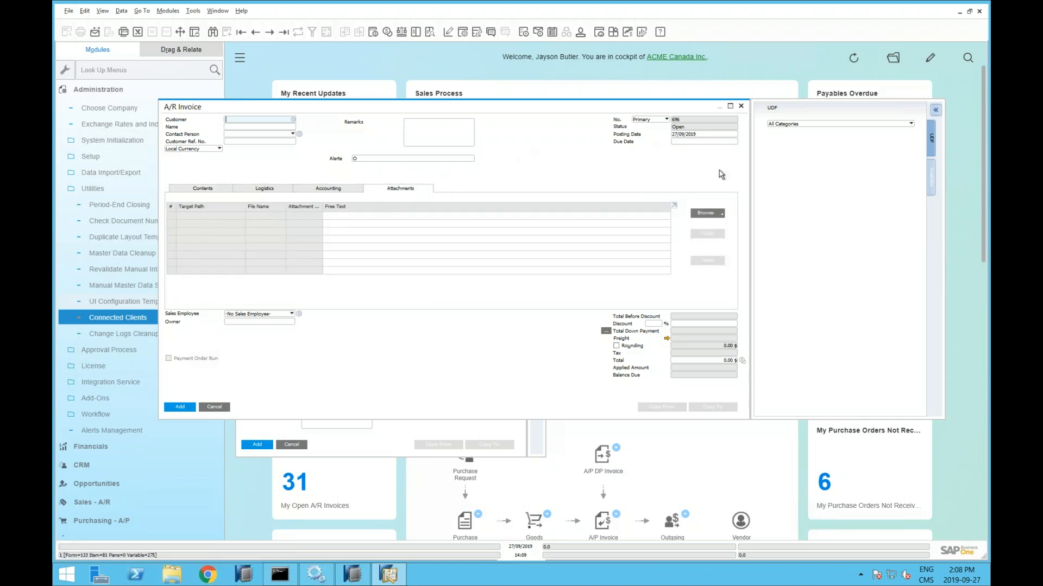
left_click(215, 407)
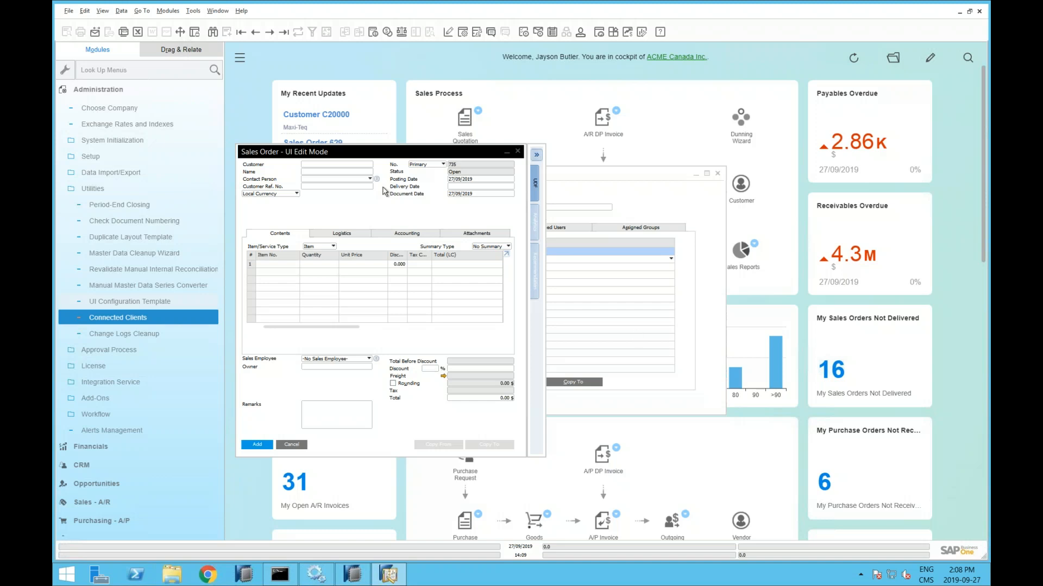
Try extending the Document Date label toward the customer fields on the Sales Order form, and restore its original width.
left_click(466, 194)
left_click_drag(390, 195, 372, 194)
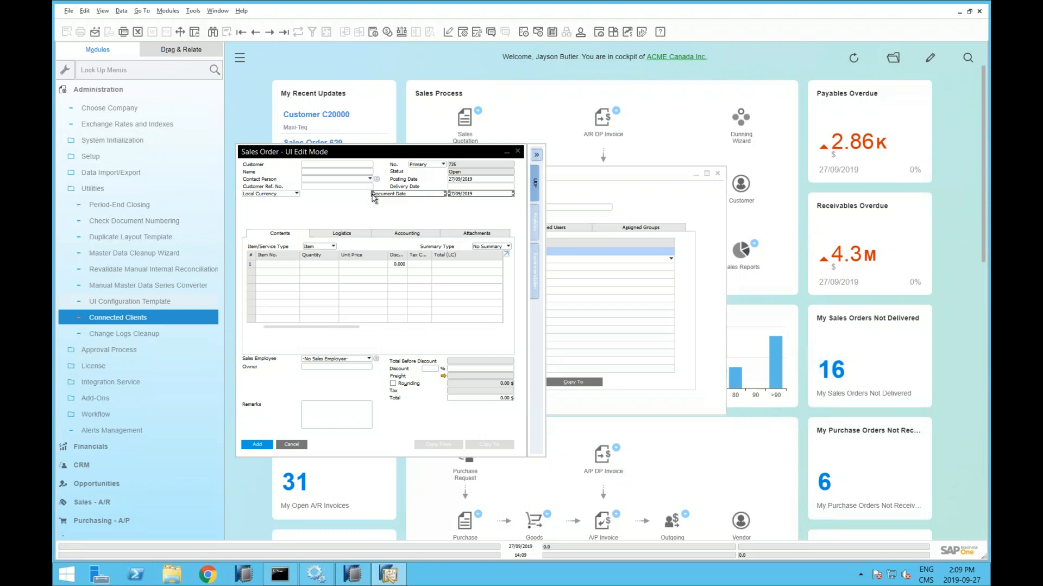
left_click_drag(371, 194, 390, 193)
left_click(483, 202)
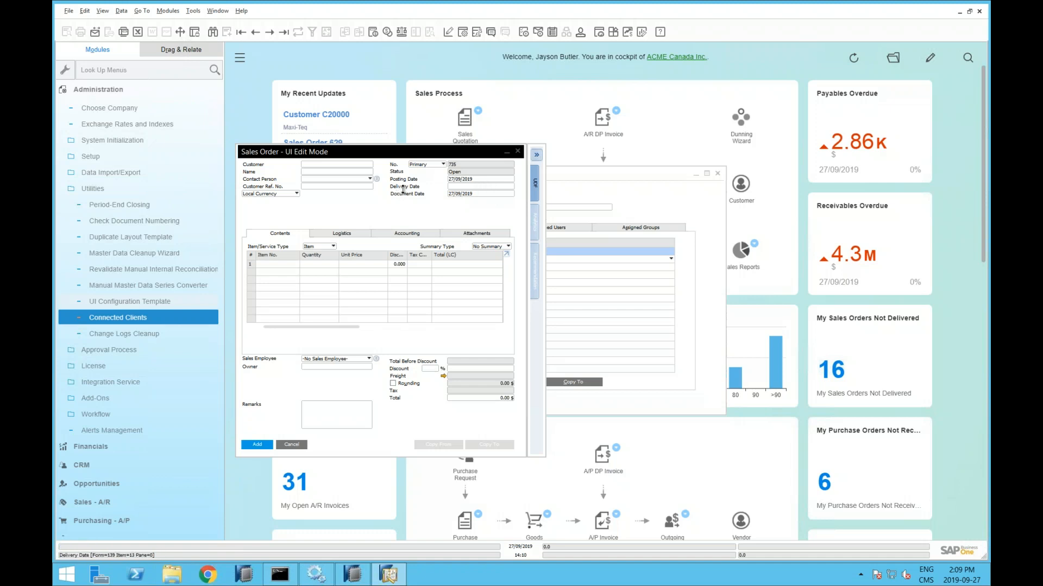
Close the Sales Order UI editor without saving the changes, and cancel the UI Configuration Template.
left_click(480, 195)
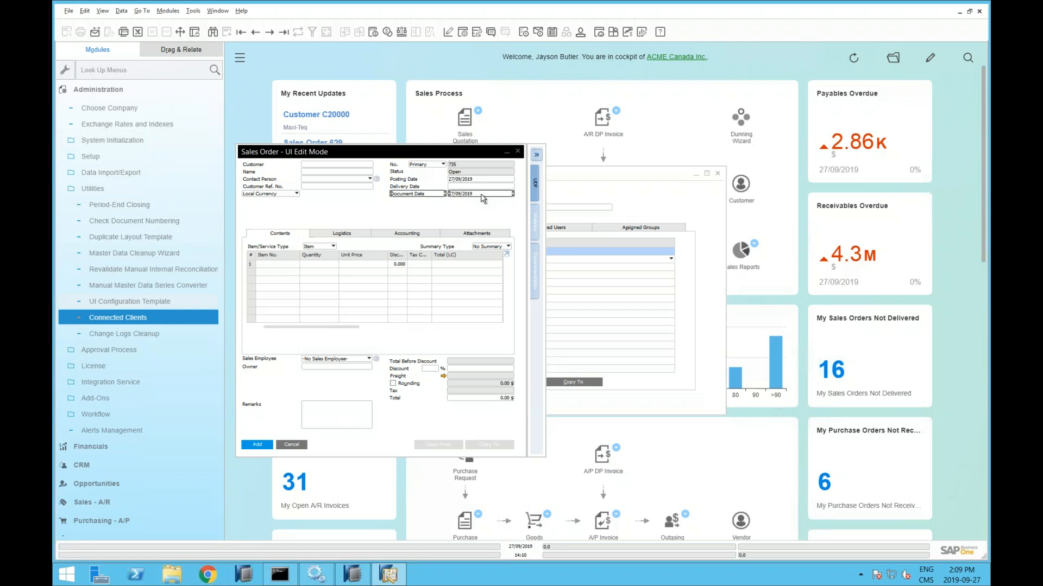
left_click(450, 209)
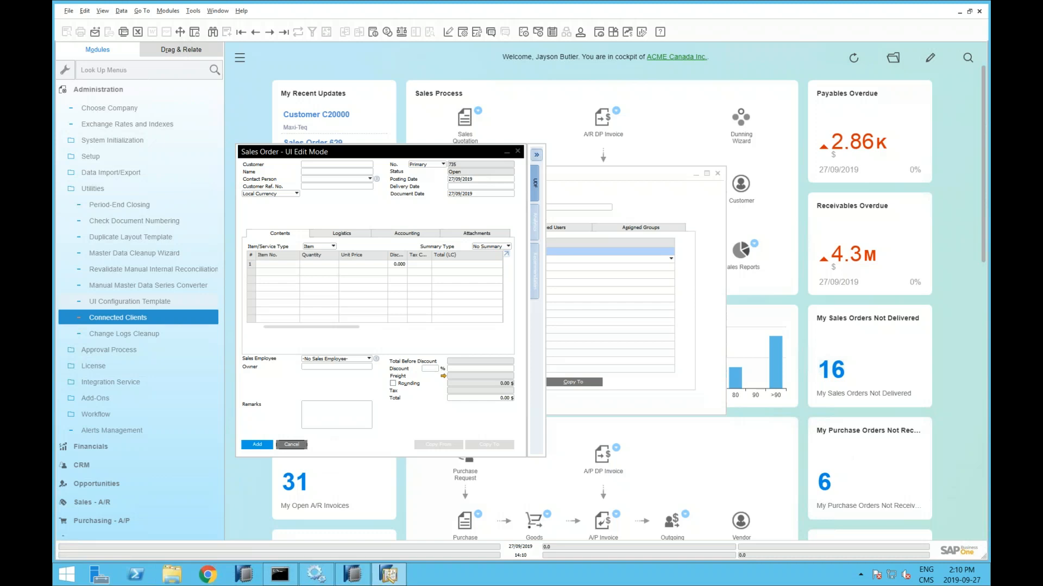
left_click(517, 154)
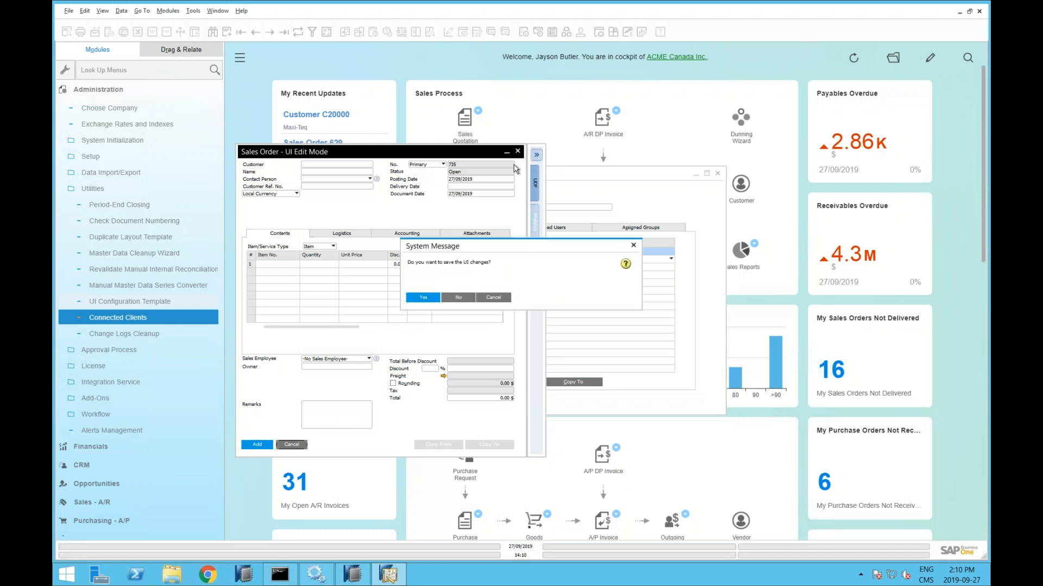
left_click(456, 302)
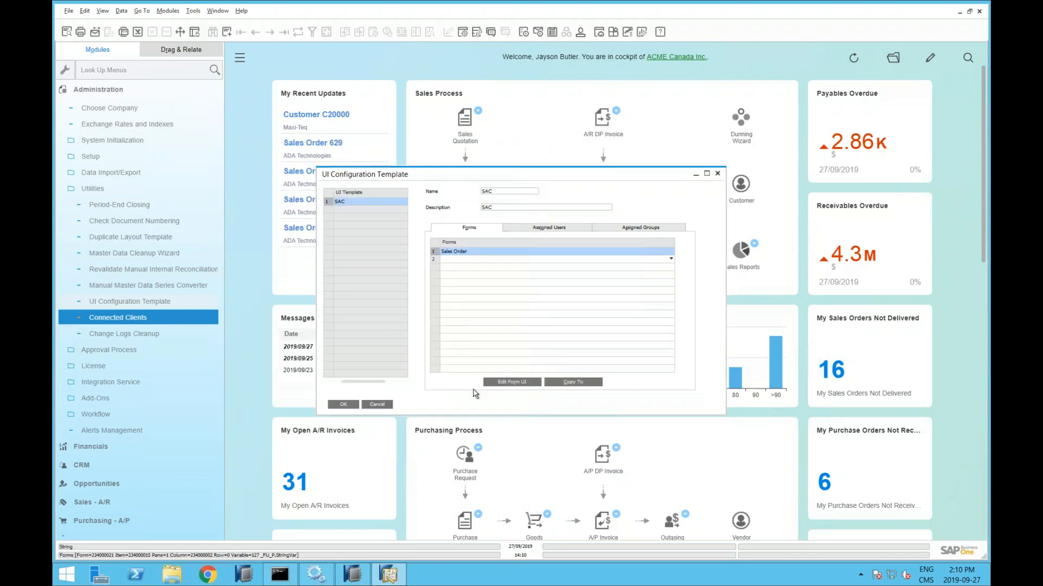
left_click(375, 406)
Collapse Administration, open Sales Order from Sales - A/R, and display the first sales order.
left_click(93, 189)
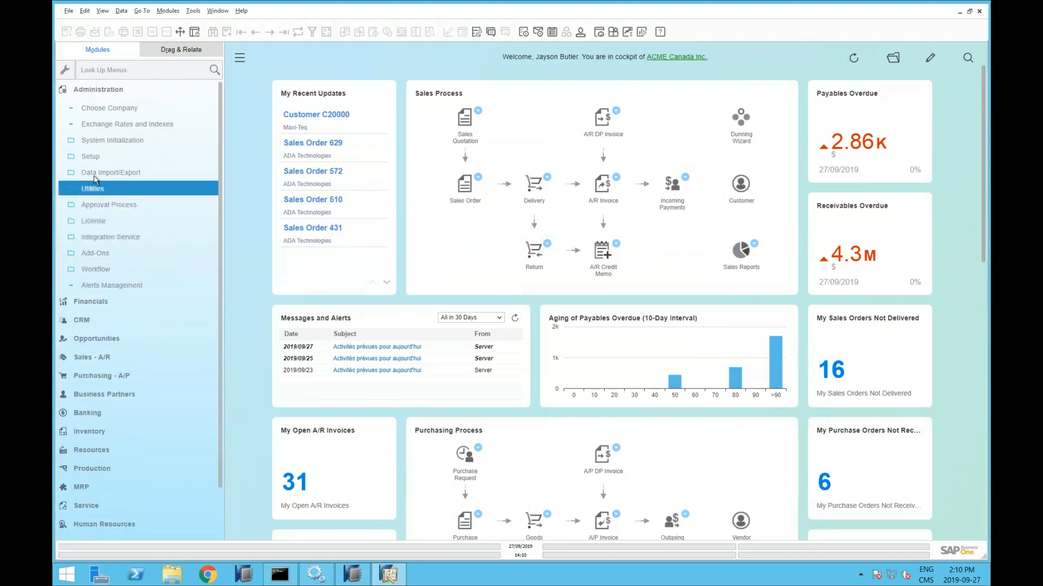
left_click(111, 92)
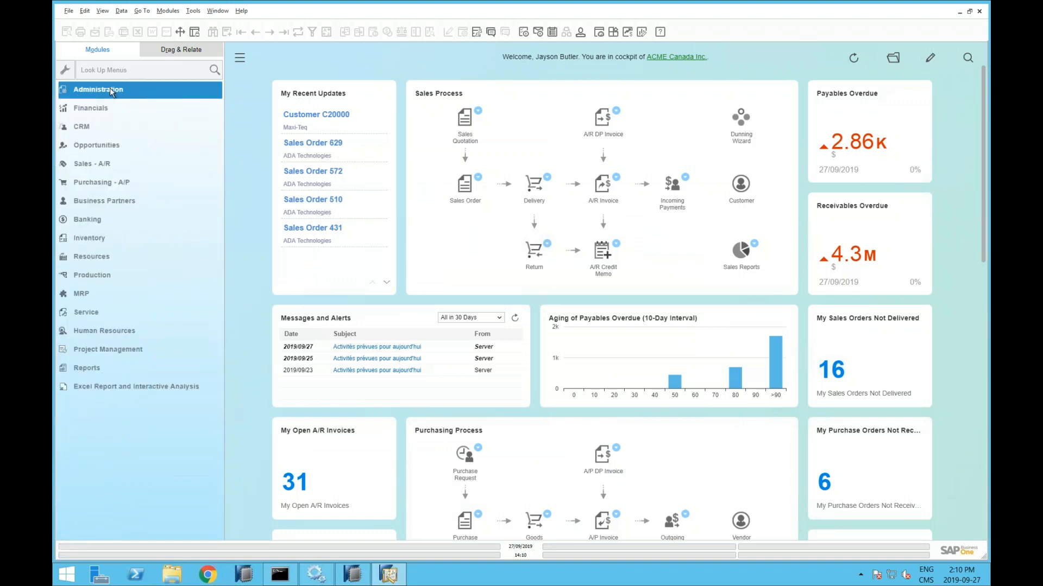
left_click(104, 164)
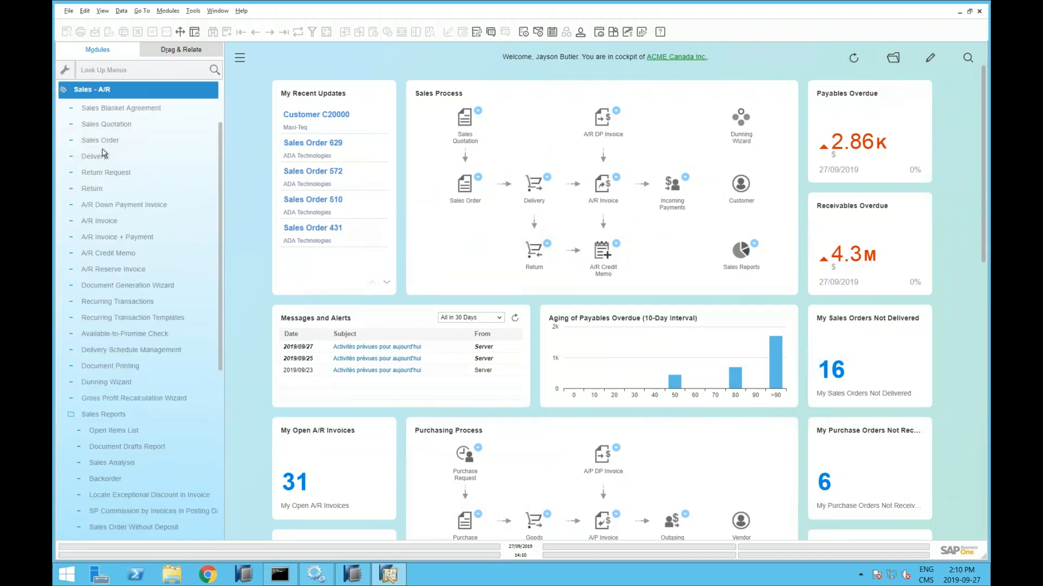
left_click(101, 141)
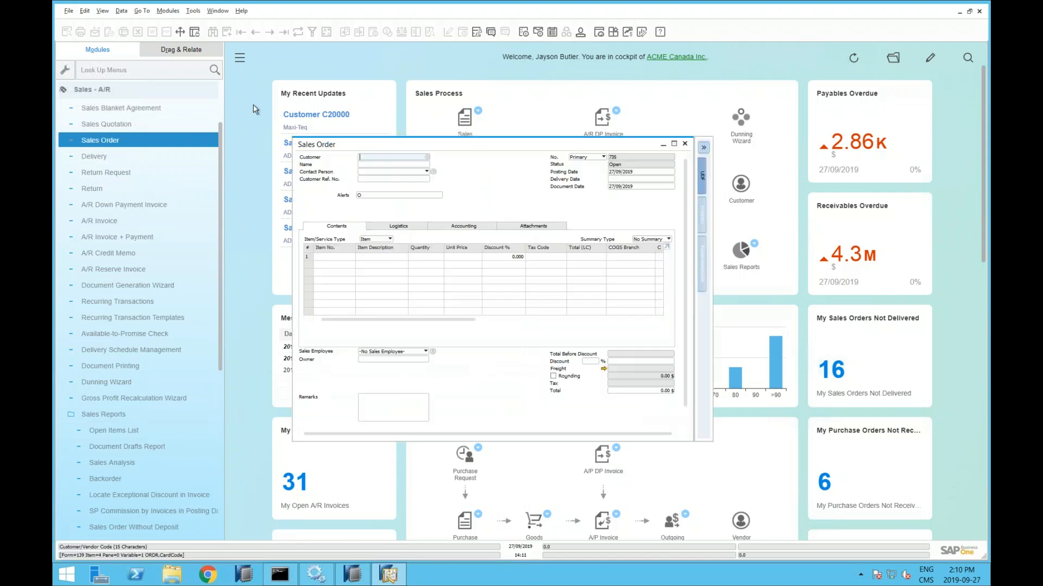
left_click(270, 32)
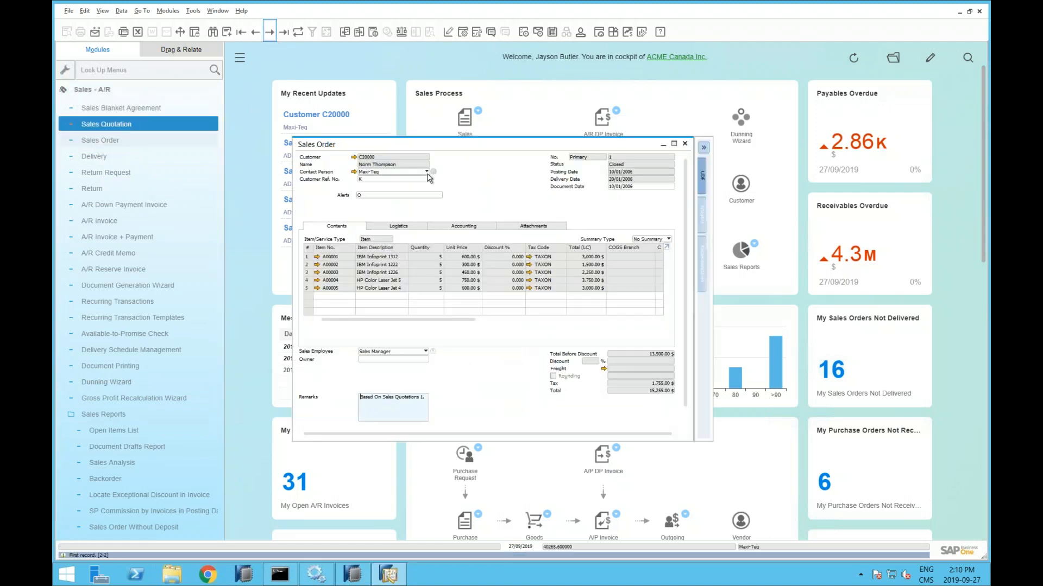
left_click_drag(380, 148, 387, 124)
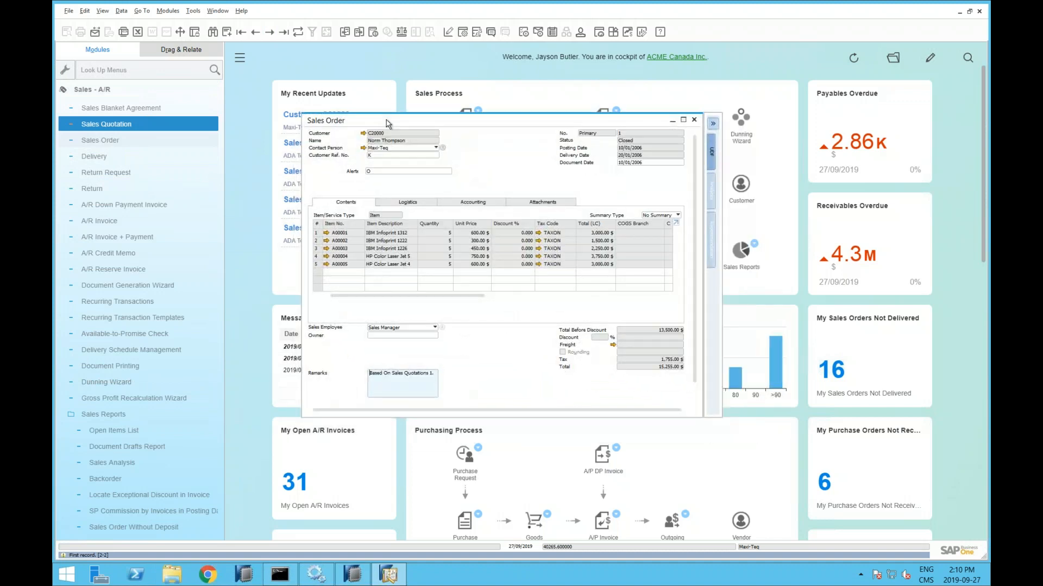
Check whether the change log tool is available for the first sales order.
left_click(191, 11)
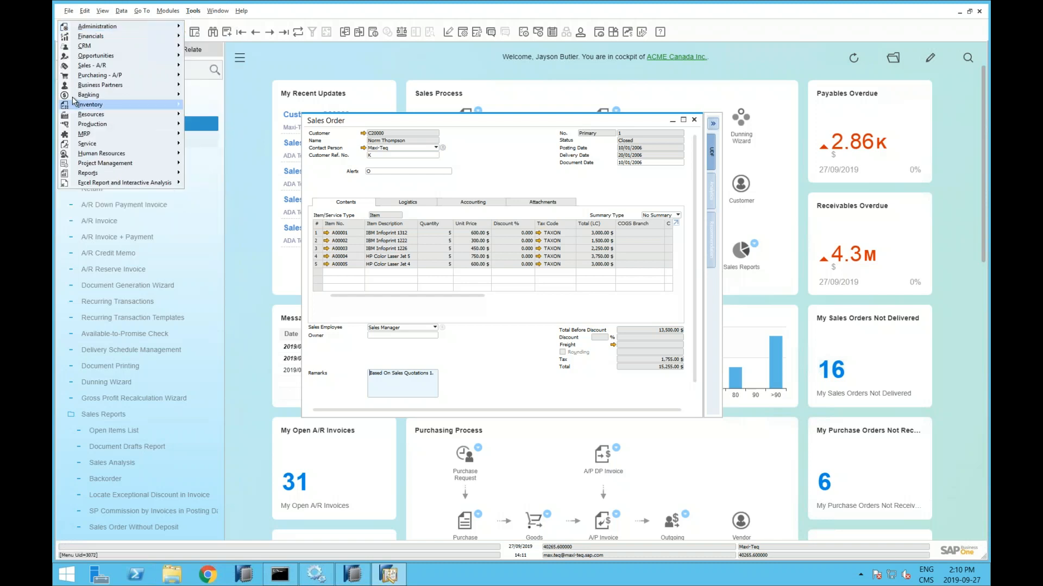
left_click(335, 129)
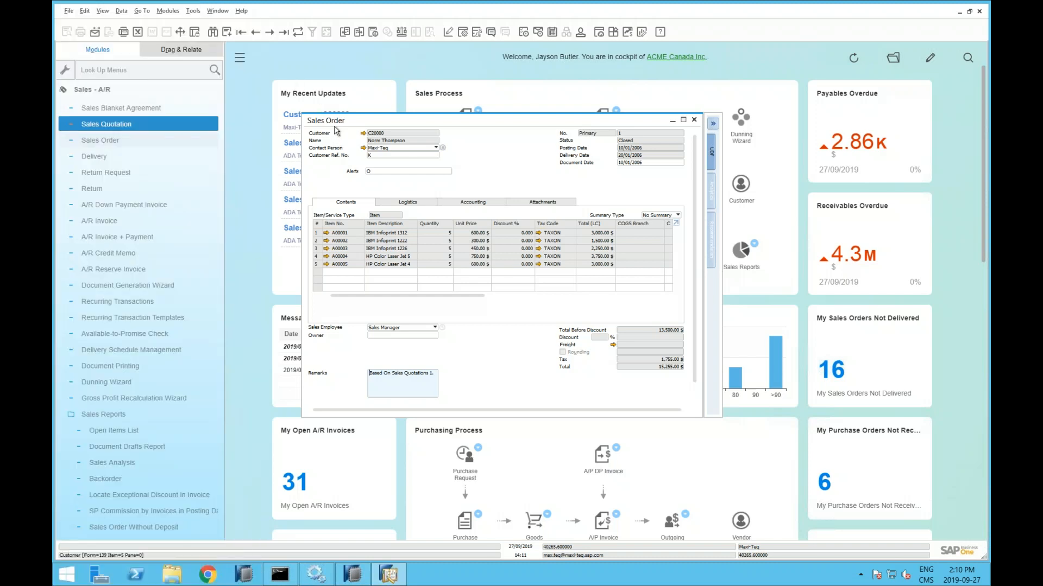
left_click(194, 11)
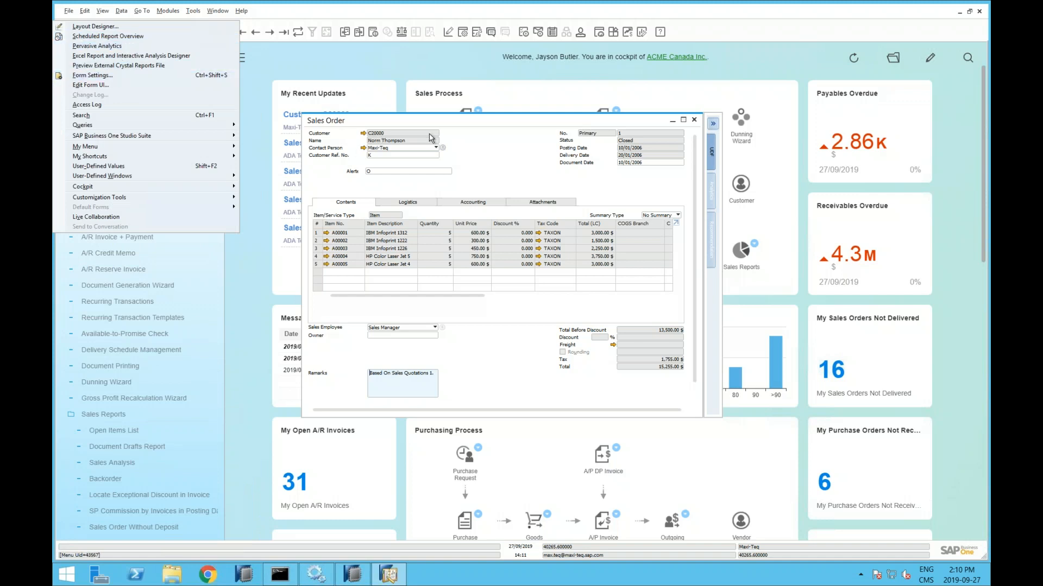
left_click(456, 132)
left_click(193, 11)
left_click(378, 123)
left_click_drag(375, 117, 376, 120)
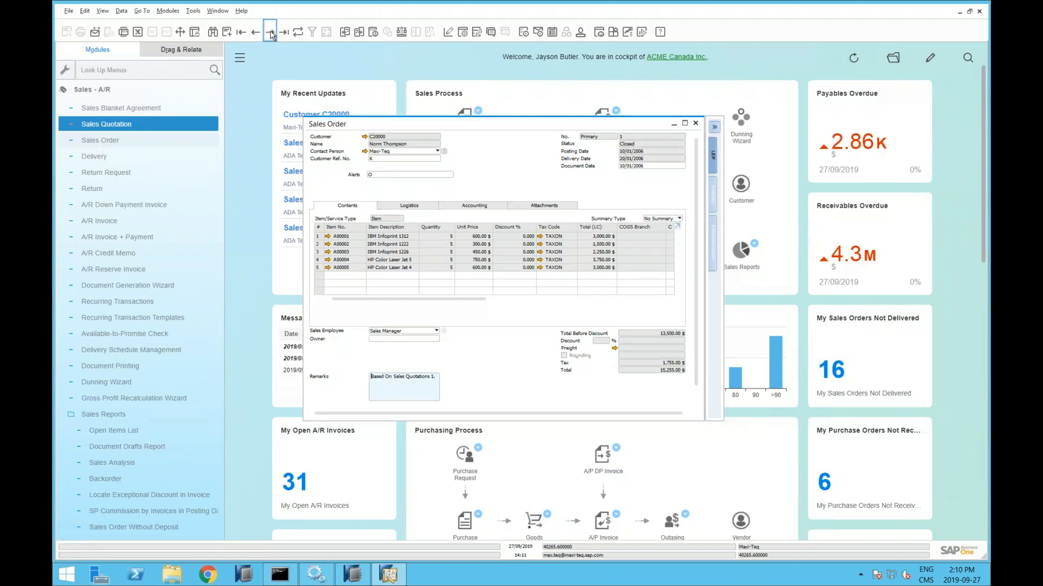
Browse to sales order 732, check whether its change log is available, and close the order.
left_click(270, 32)
left_click(258, 34)
left_click(258, 34)
left_click(258, 33)
left_click(193, 11)
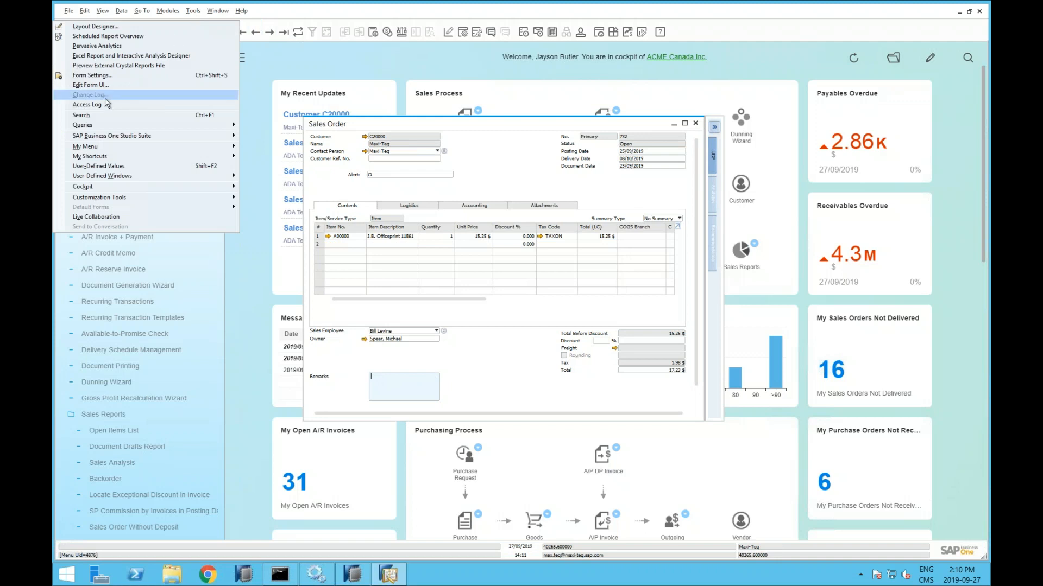
left_click(386, 197)
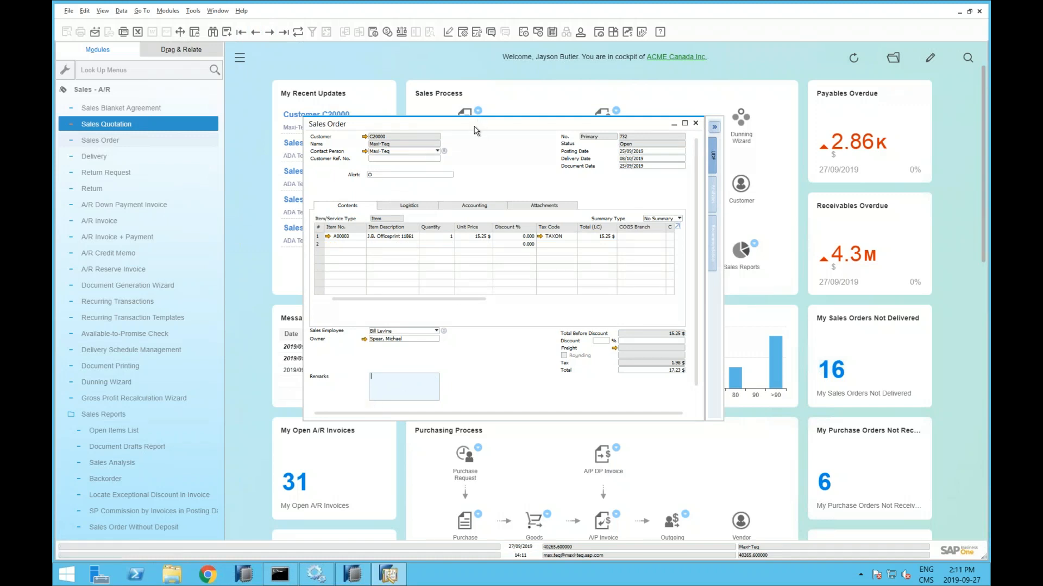
left_click_drag(476, 129, 422, 144)
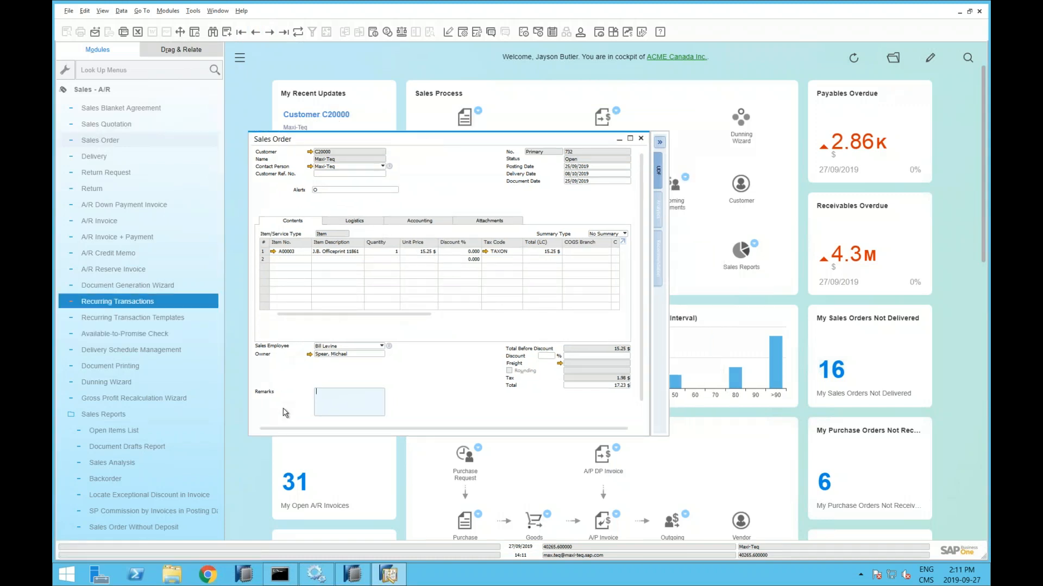
left_click(642, 140)
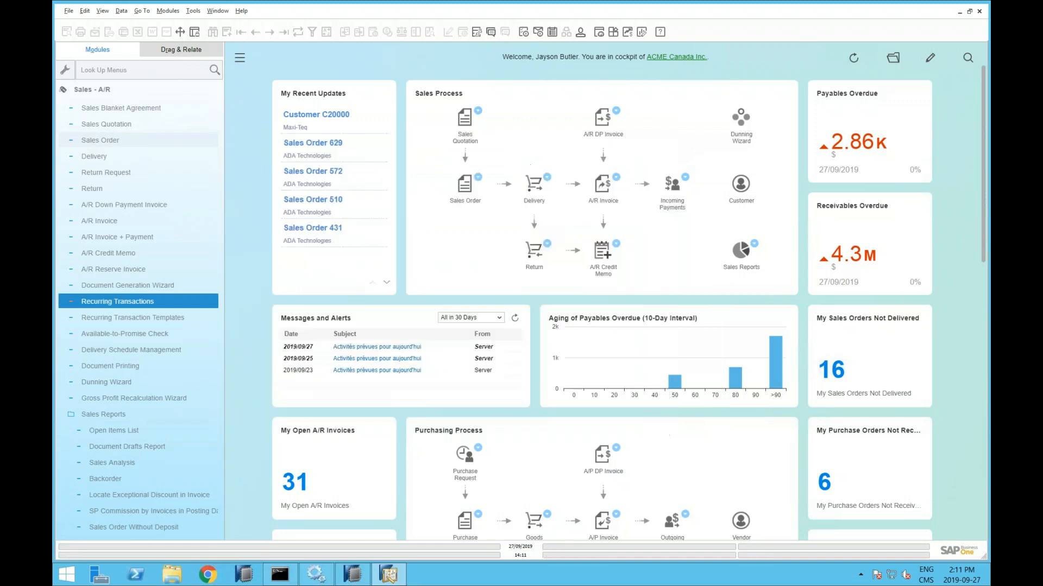
Open a blank Return document, check its change log option, and cancel the document.
left_click(111, 191)
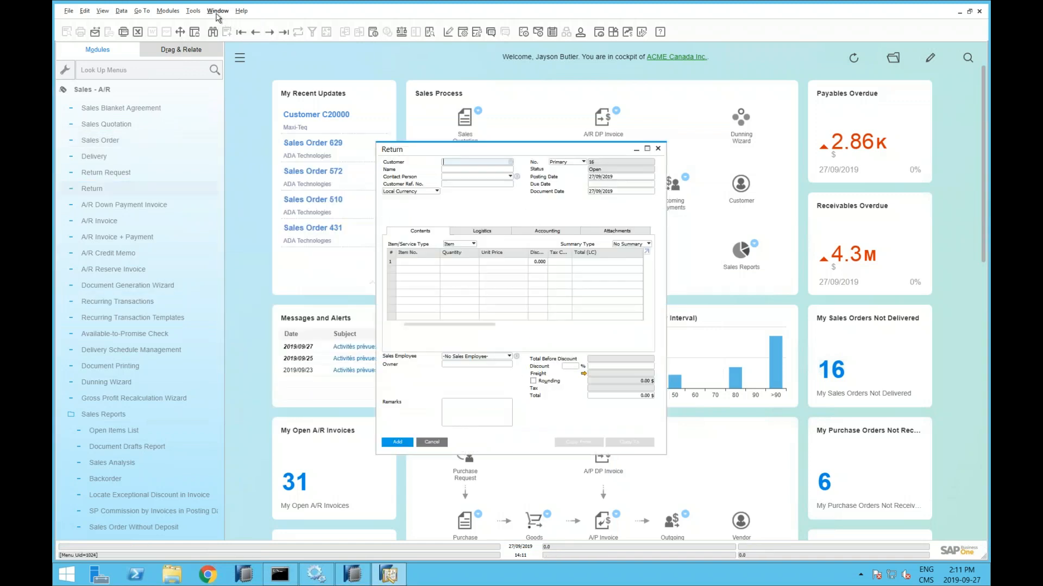
left_click(193, 11)
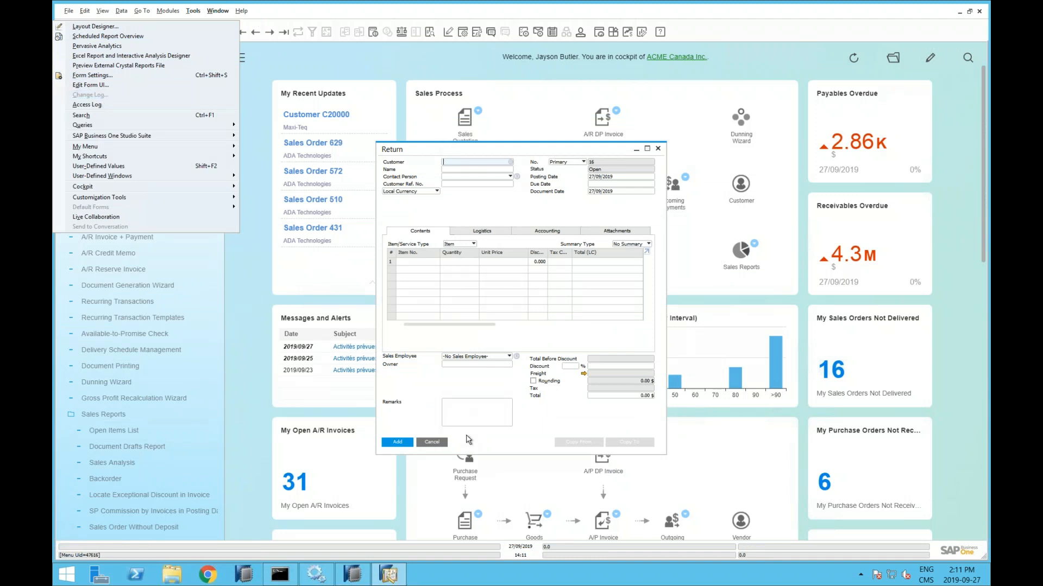
left_click(422, 443)
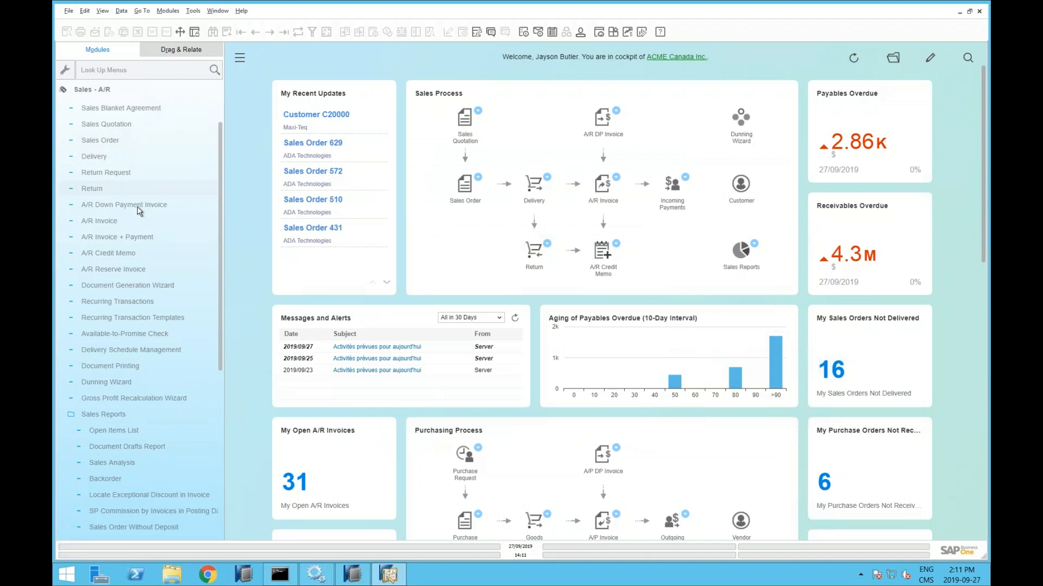
Open the first Delivery record from Sales - A/R, view its change log, and close the log.
left_click(94, 159)
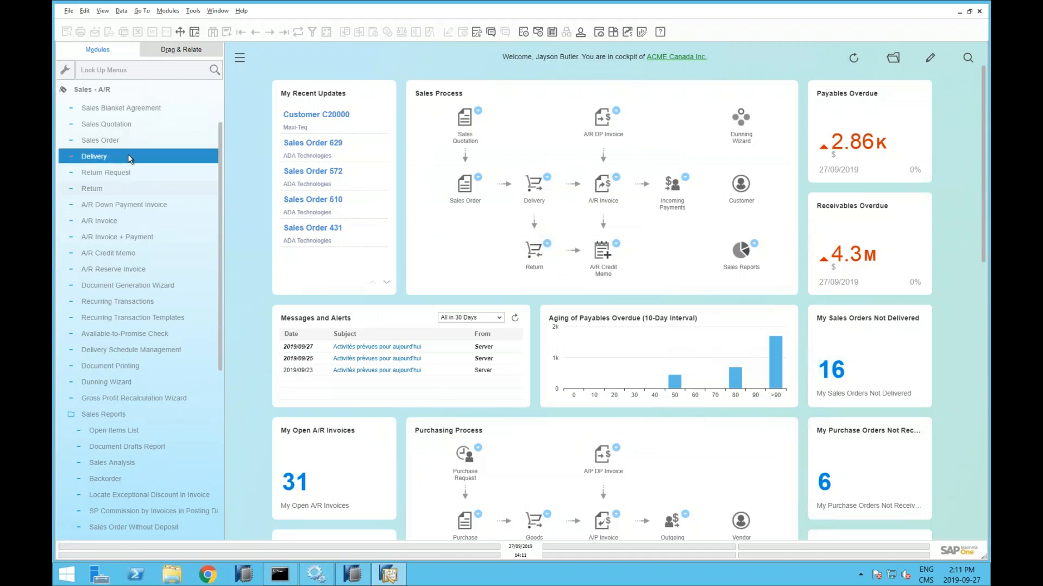
left_click(269, 34)
left_click(192, 12)
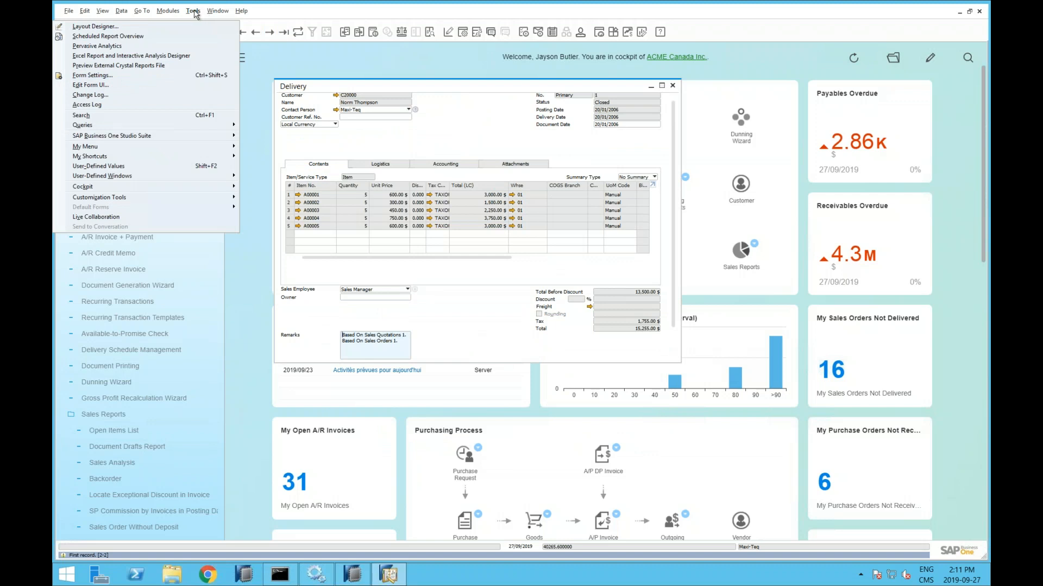
left_click(97, 96)
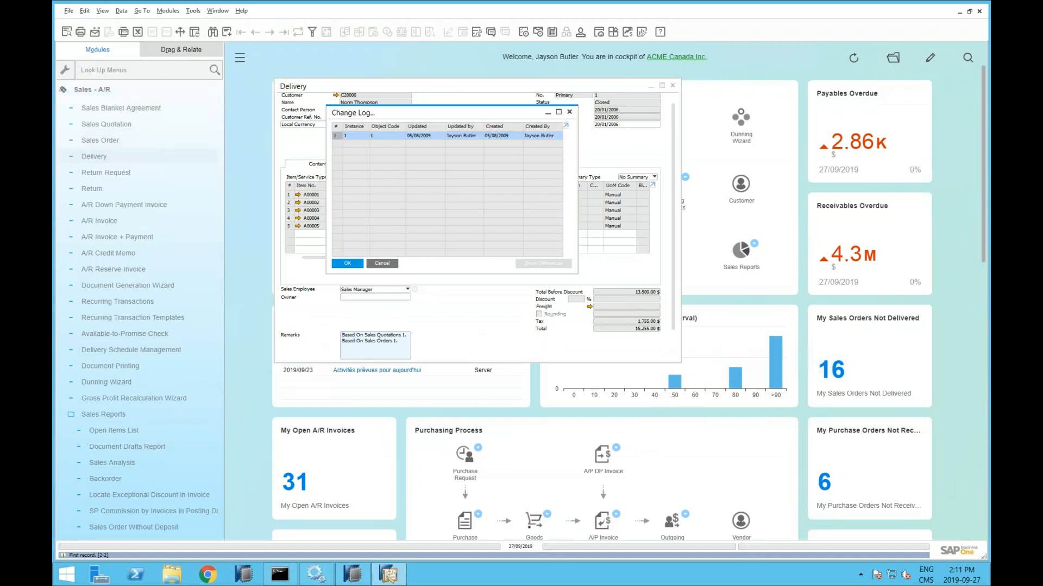
left_click(383, 264)
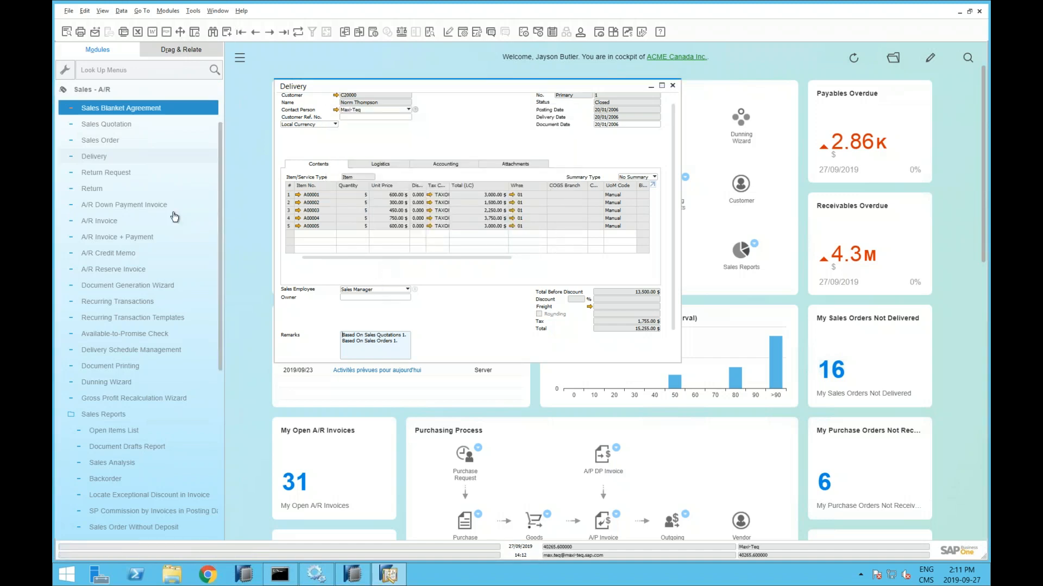
Open sales order 734, check whether its change log is available, and close the order.
left_click(107, 142)
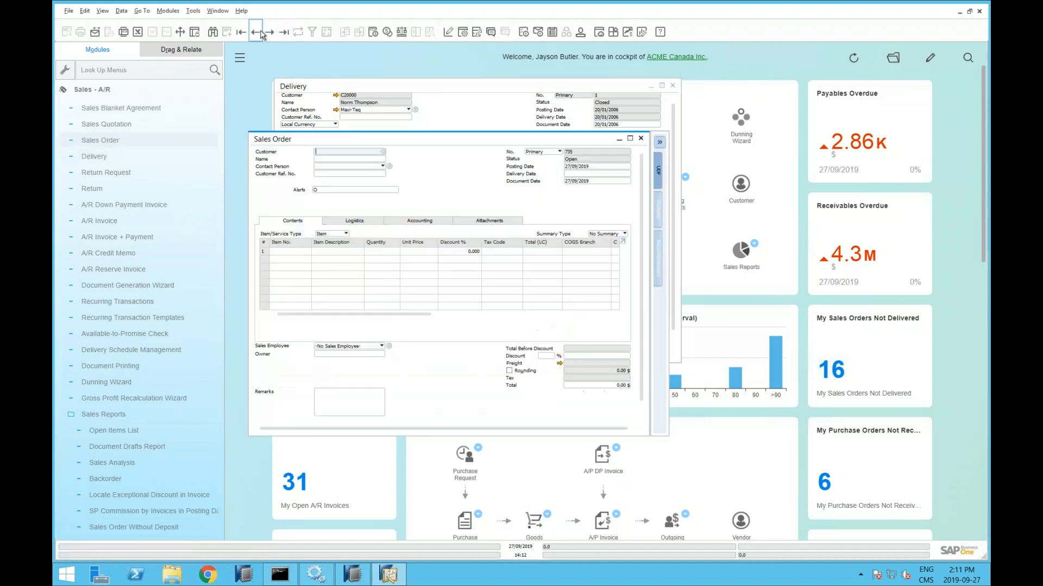
left_click(256, 31)
left_click(196, 12)
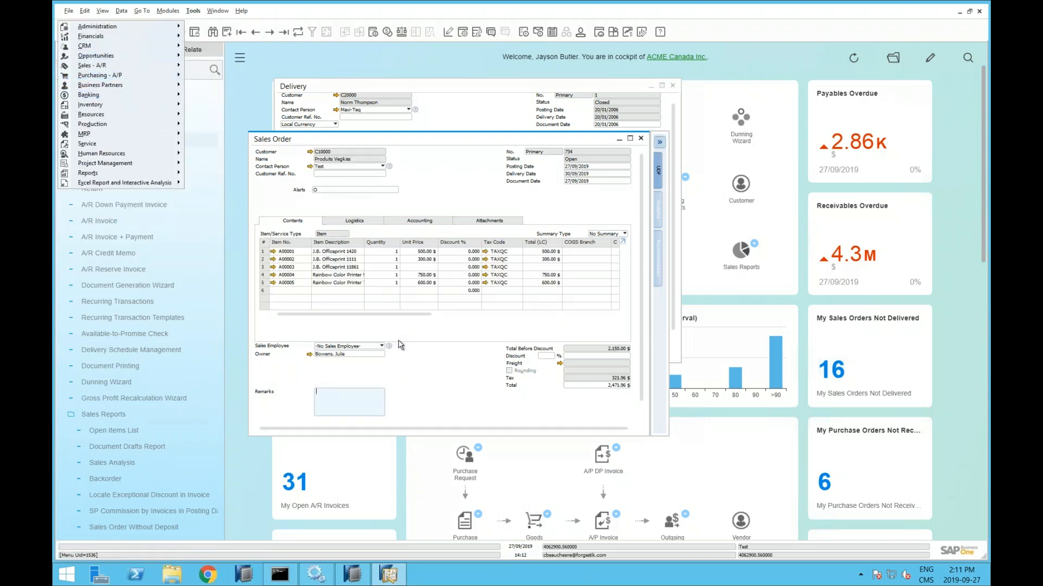
left_click(410, 357)
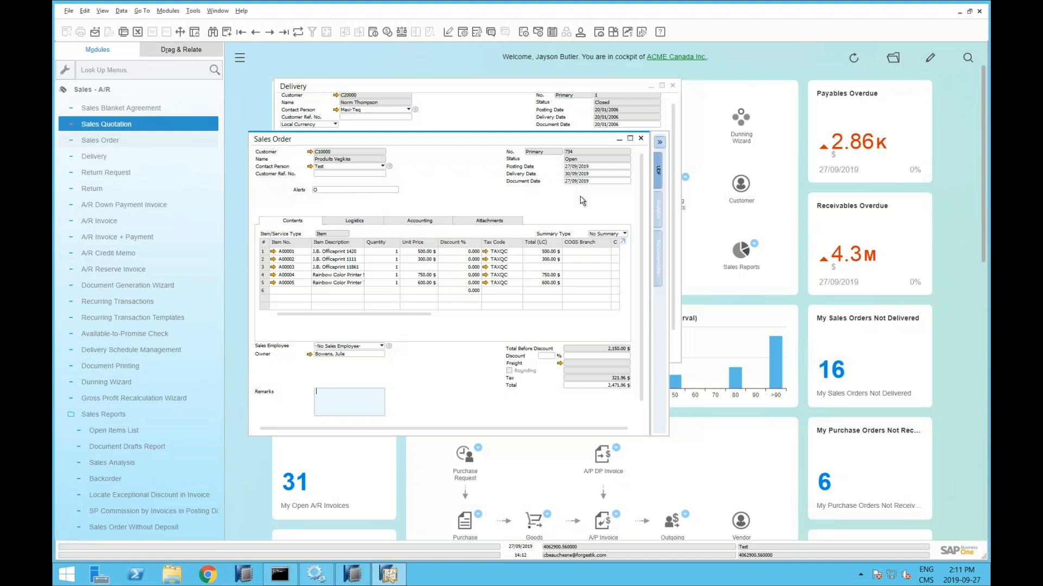
left_click_drag(552, 145, 667, 175)
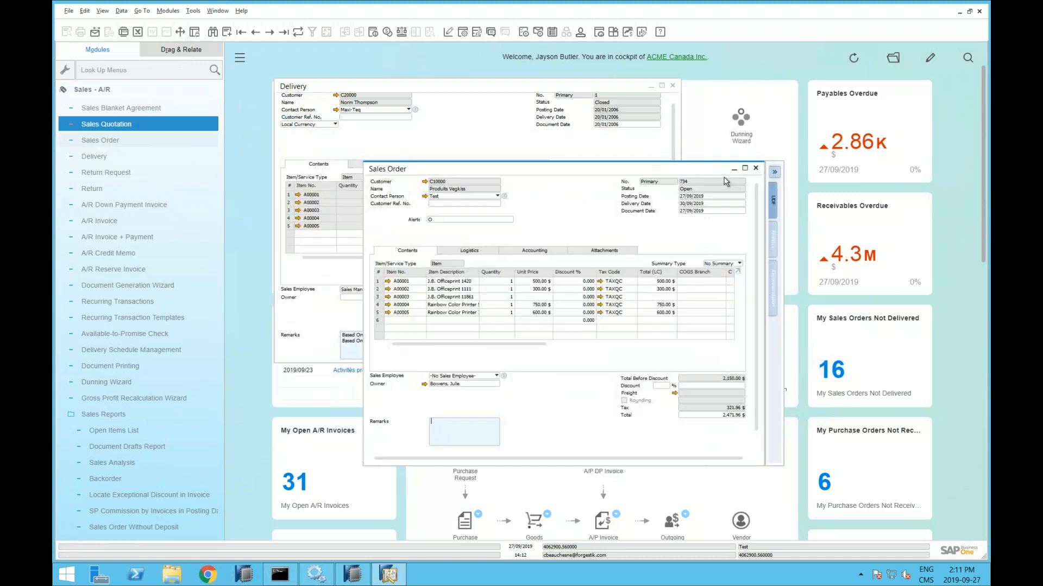
left_click(755, 170)
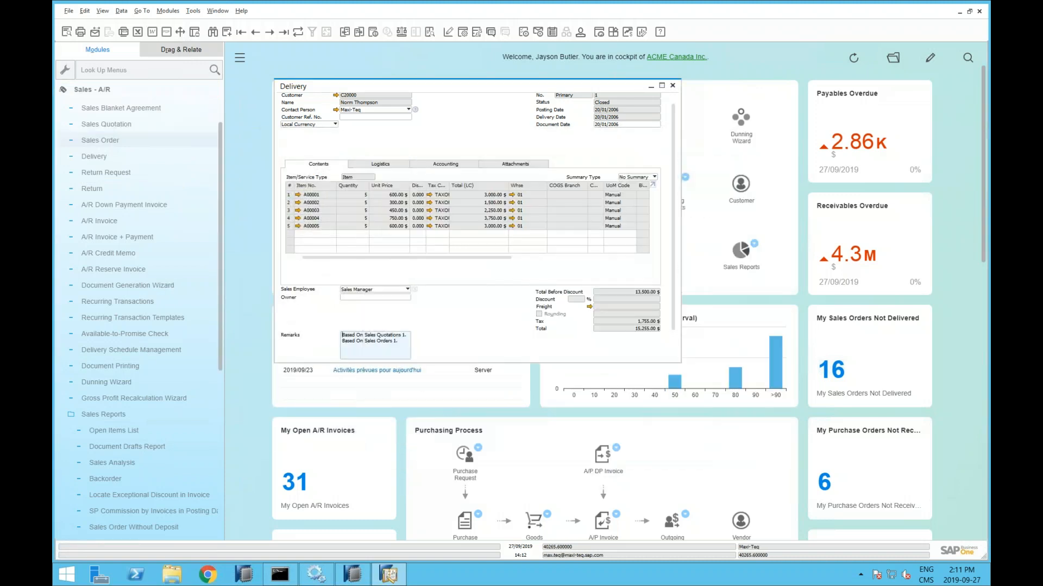
Open the most recent purchase order from Purchasing - A/P and view its change log.
left_click(93, 89)
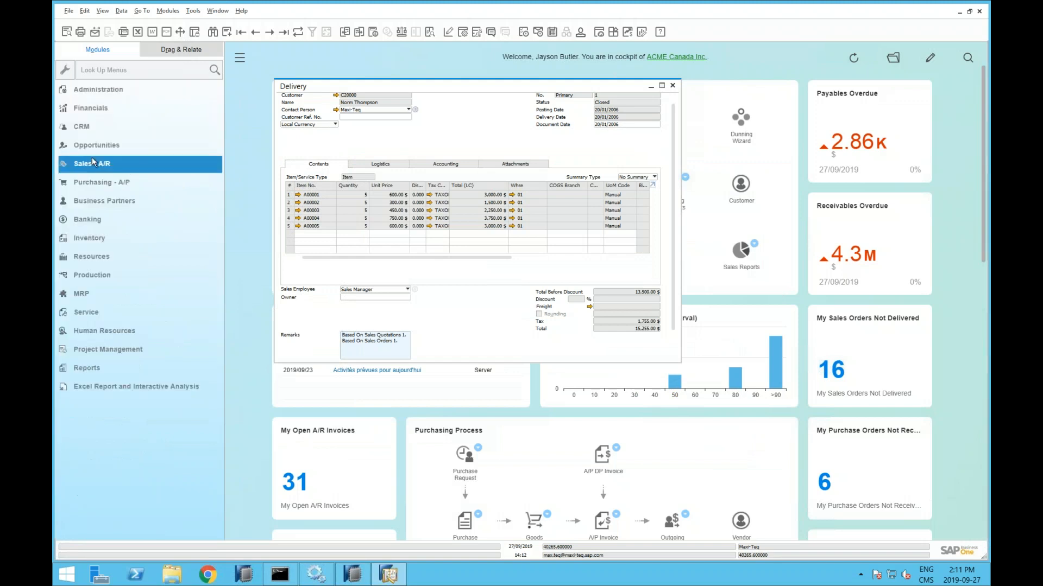
left_click(98, 183)
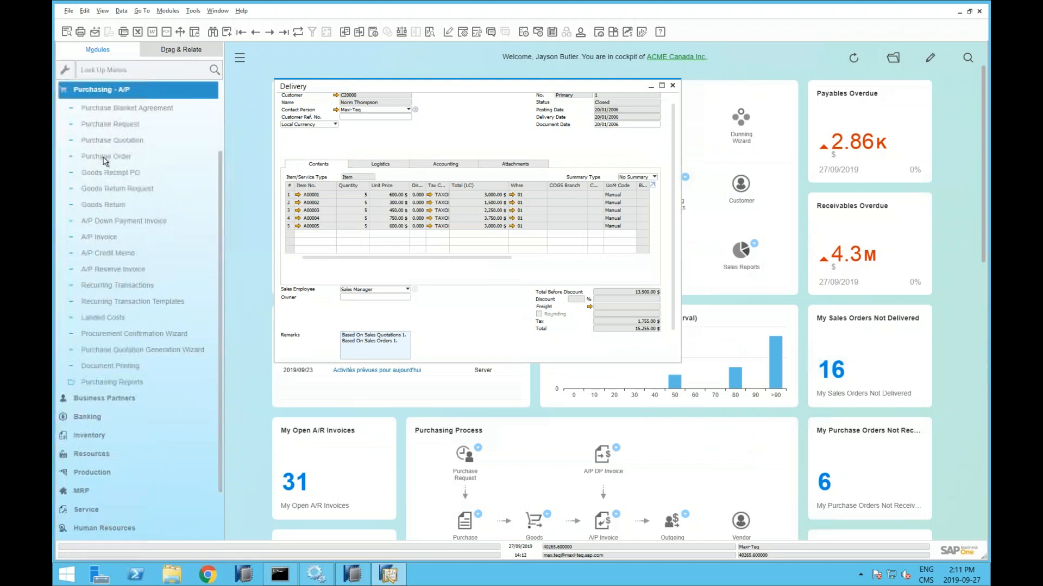
left_click(106, 157)
left_click(255, 32)
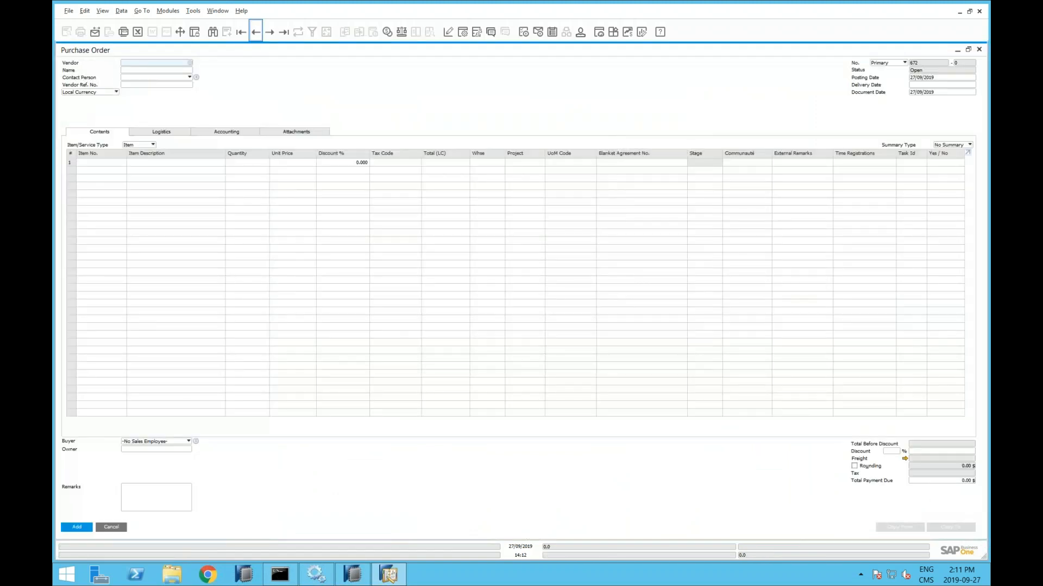
left_click(192, 10)
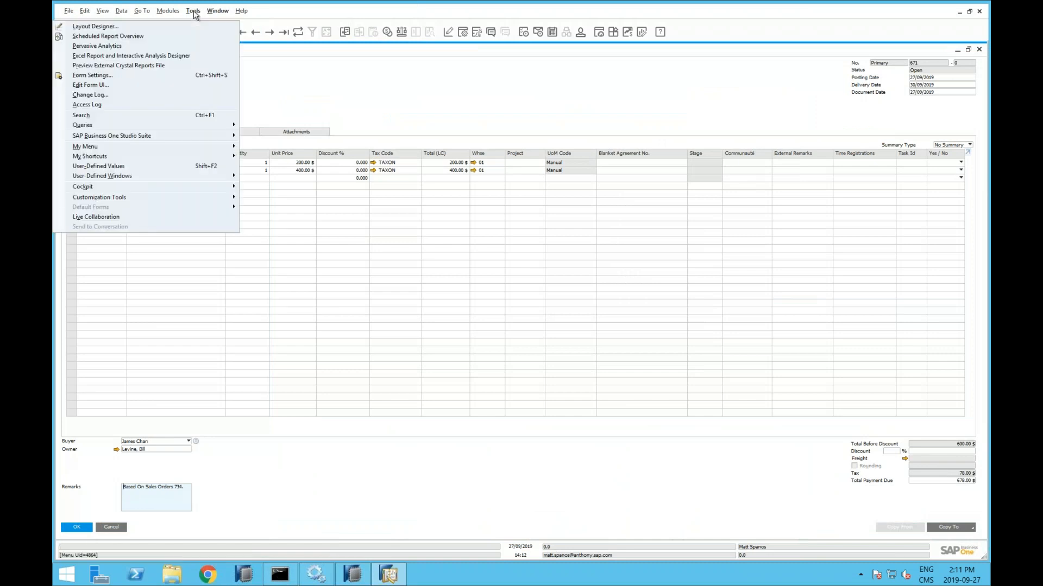
left_click(106, 96)
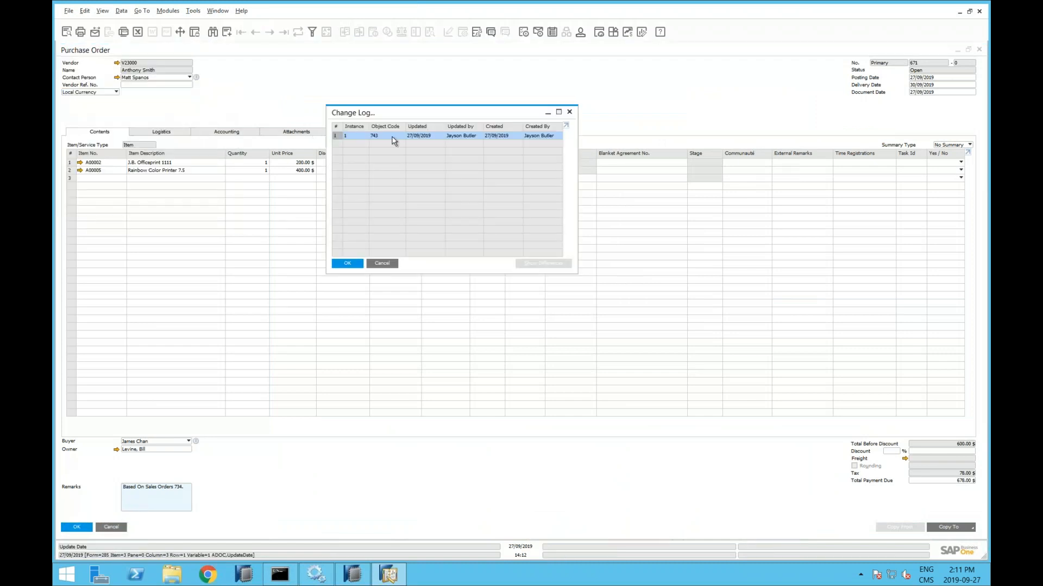
Close the change log, add item C00001 Motherboard BTX as the third line of the purchase order, and save the update.
left_click(380, 263)
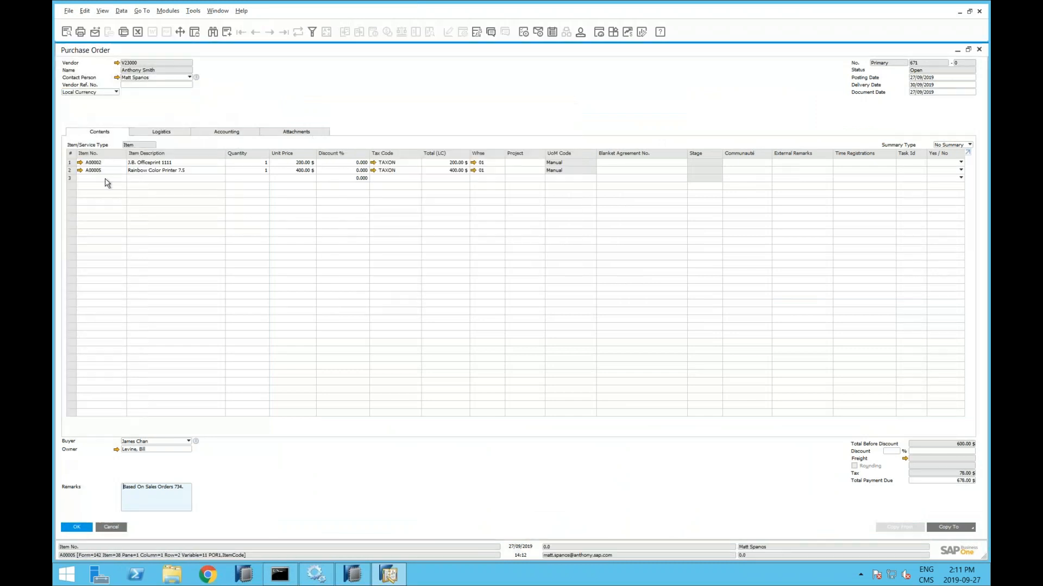
key("Tab")
double_click(418, 276)
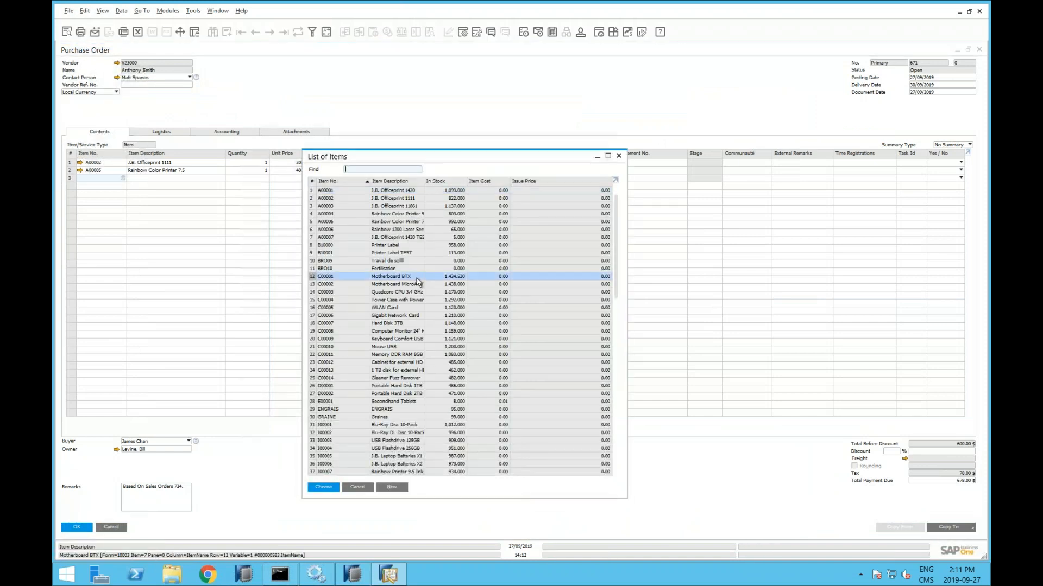
left_click(86, 528)
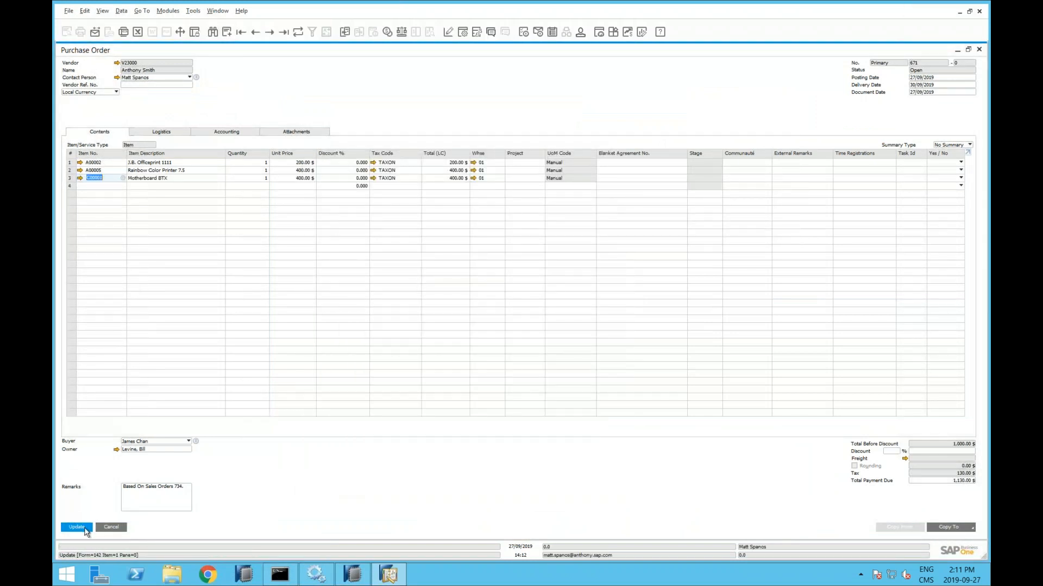
left_click(422, 299)
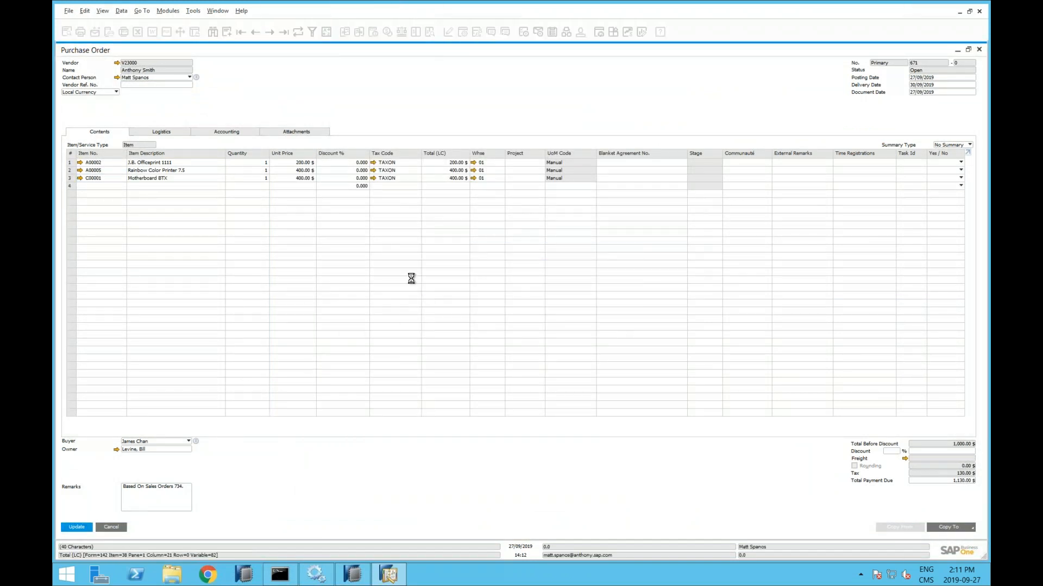
Show the differences between instances 1 and 2 in the purchase order's change log, widening the Differences window before closing it.
left_click(194, 11)
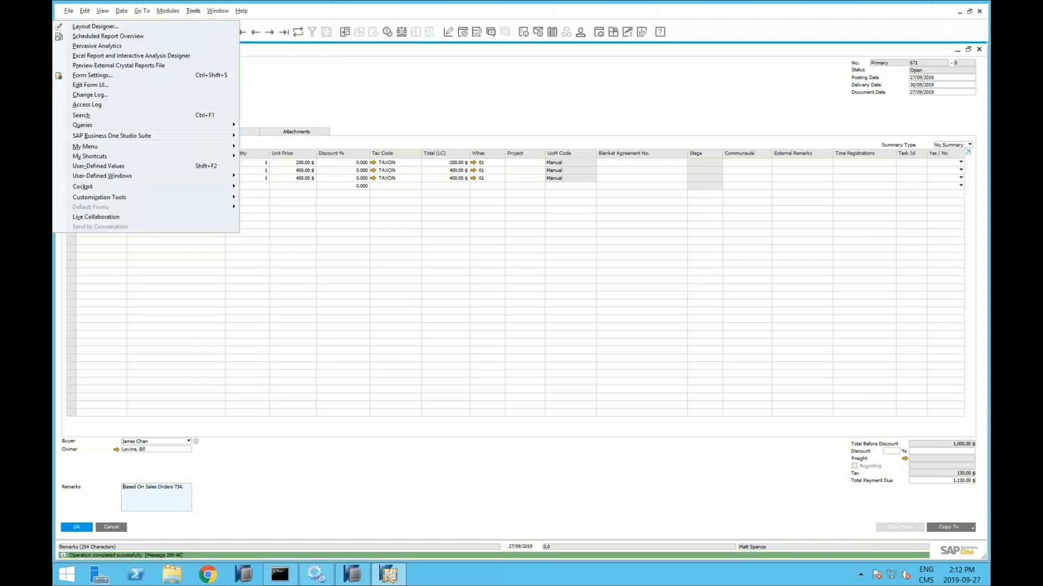
left_click(90, 95)
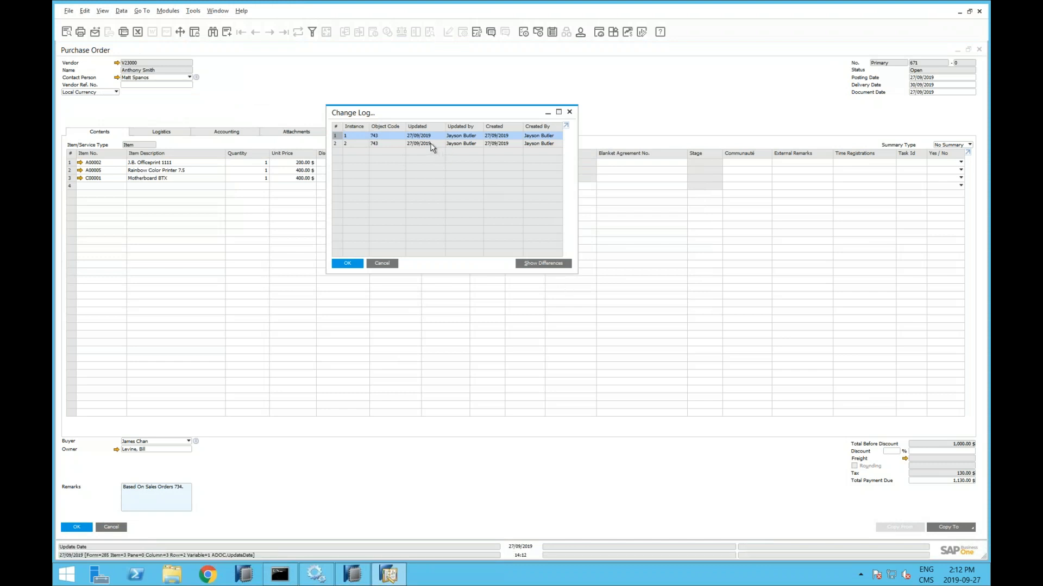
left_click(432, 144)
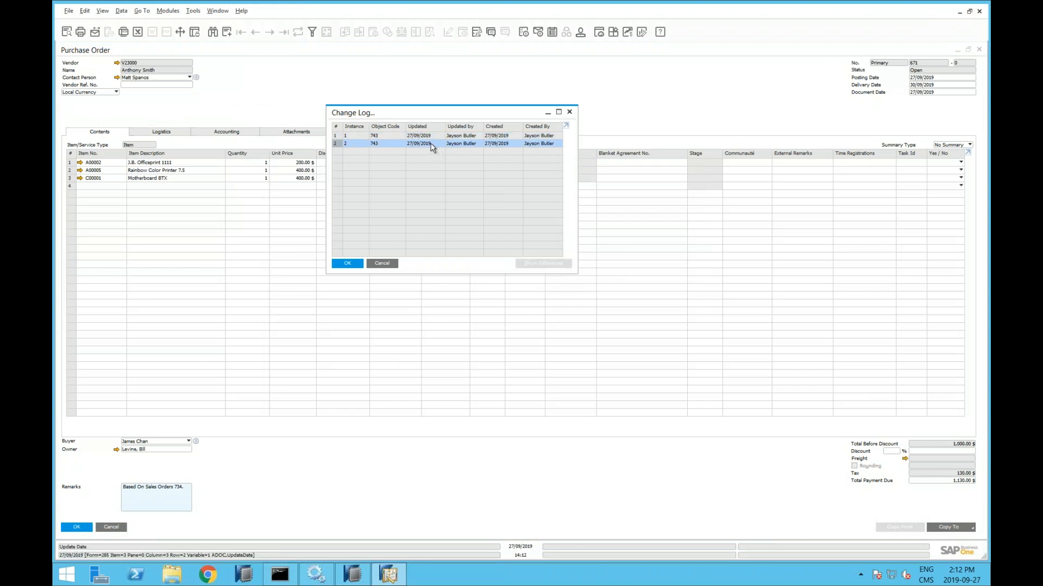
left_click(418, 136, "ctrl")
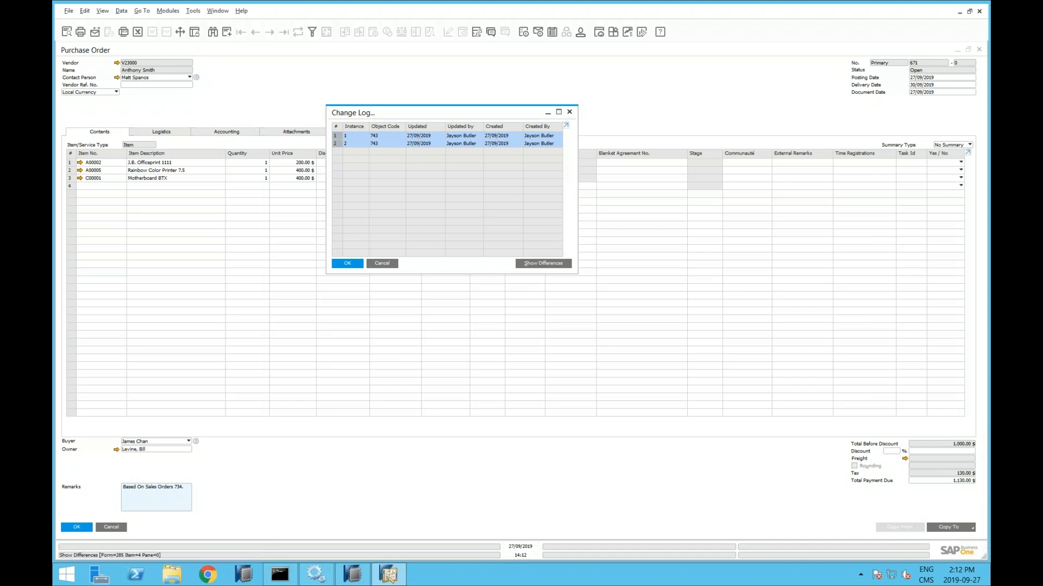
left_click(543, 263)
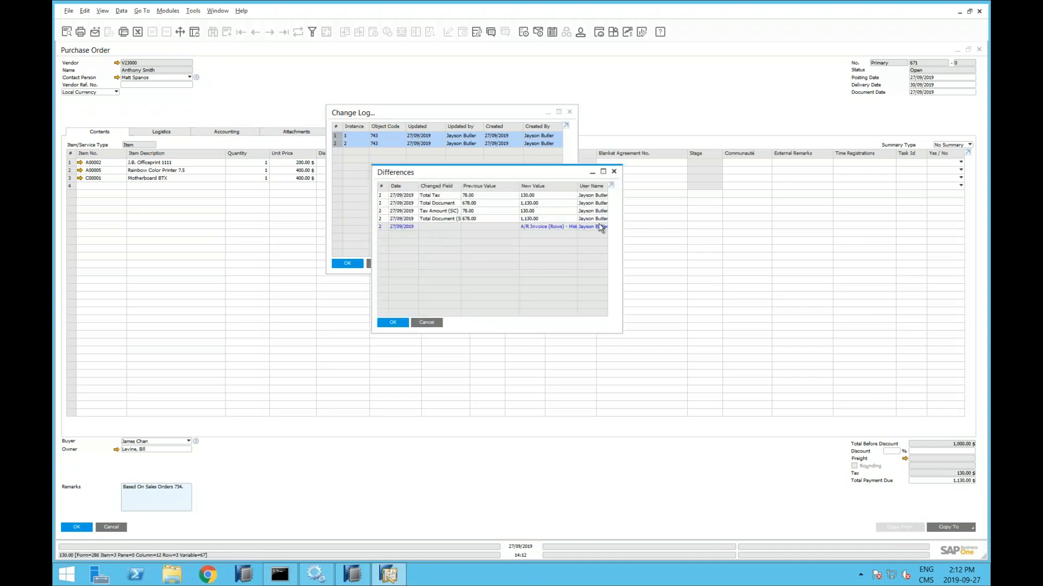
left_click_drag(696, 237, 771, 239)
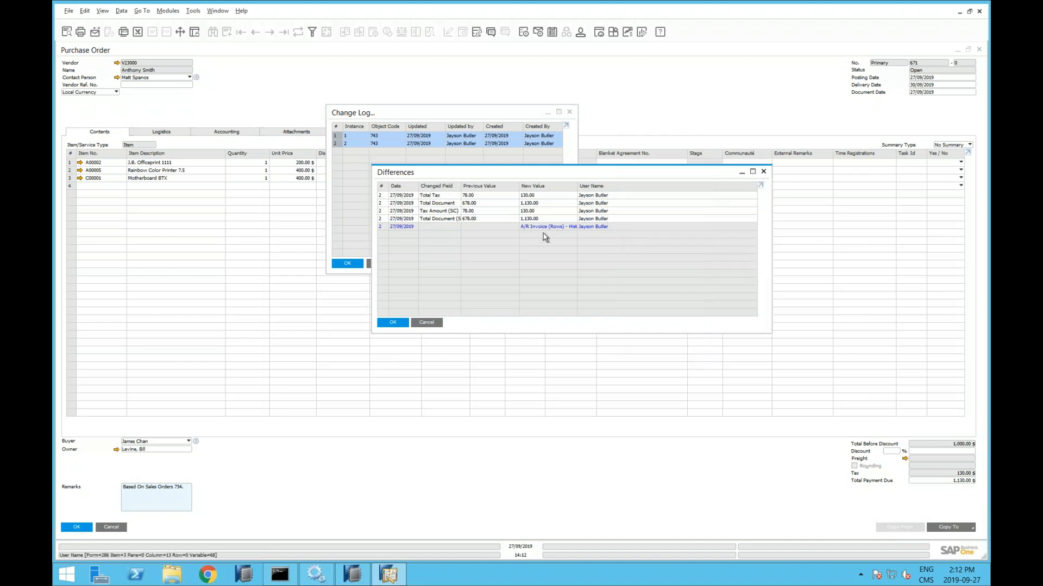
left_click(426, 322)
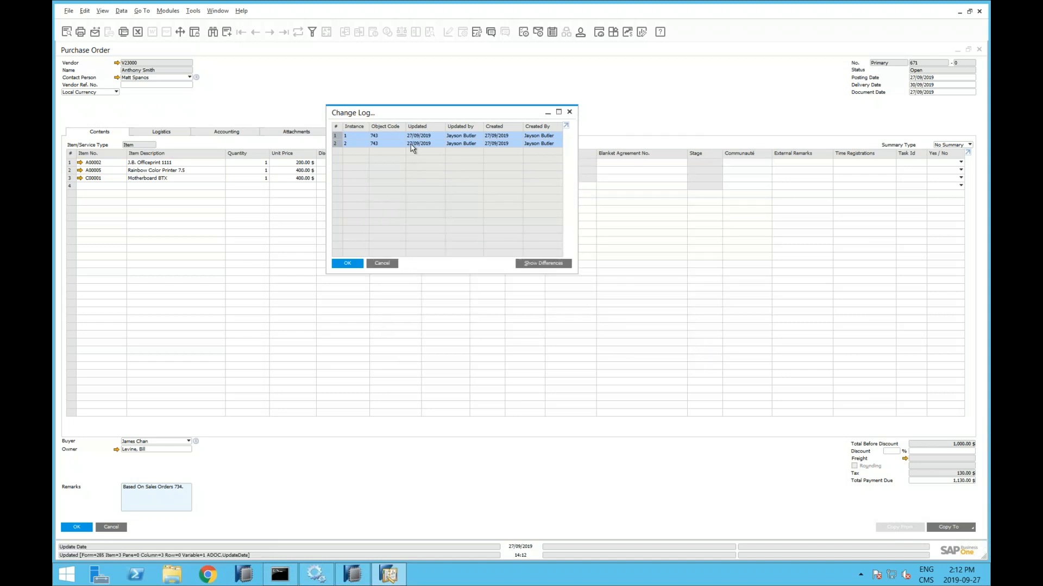
View the purchase order's history instances 1 and 2 from the change log, and close the log.
left_click(389, 138)
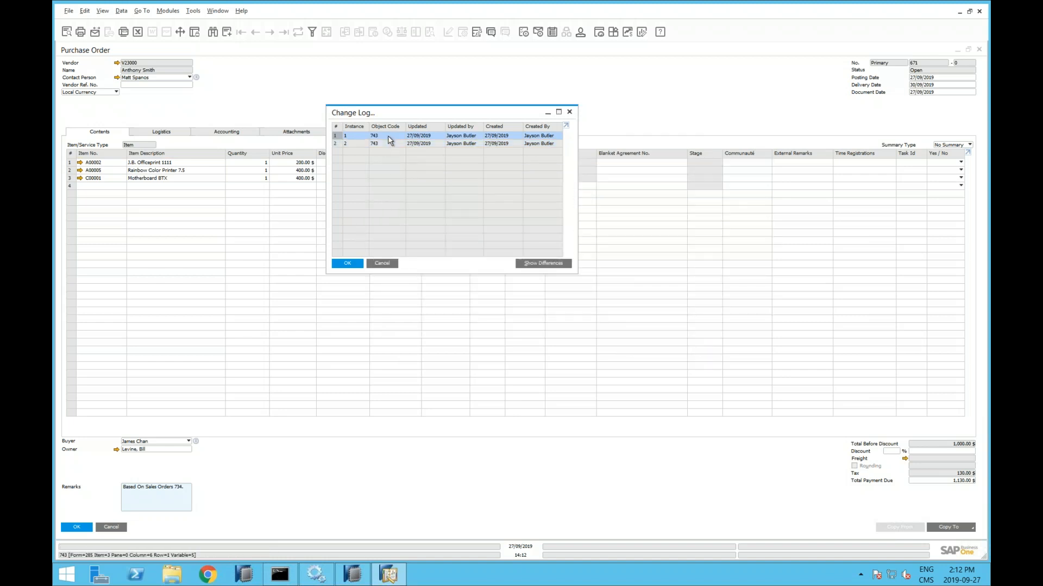
double_click(441, 137)
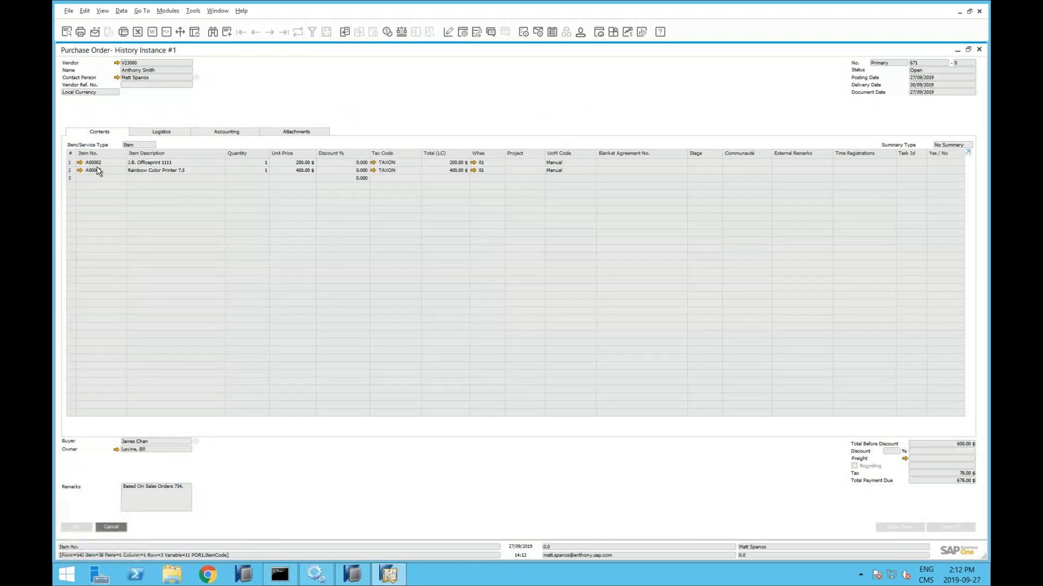
left_click(978, 52)
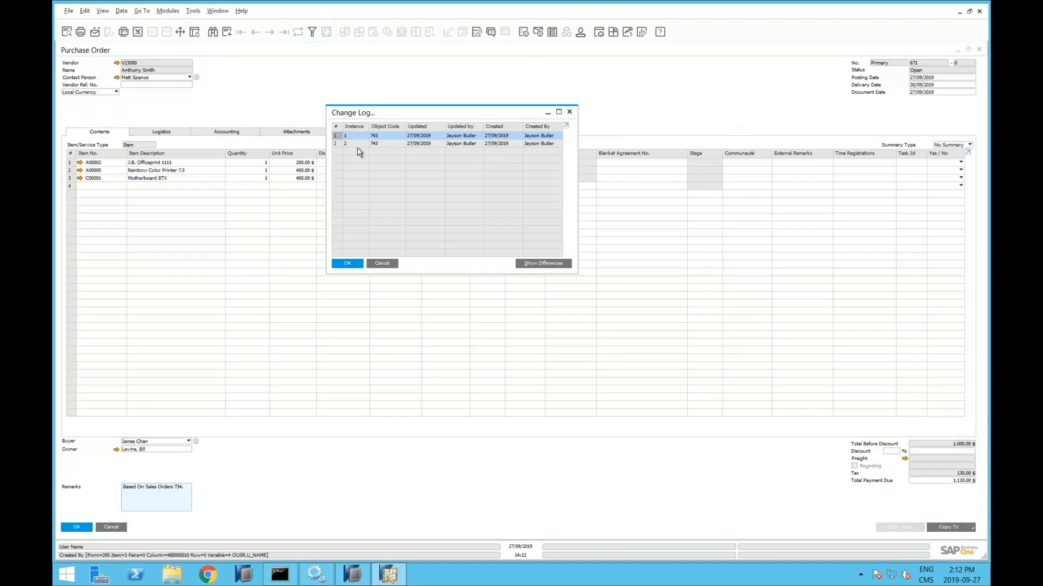
left_click(369, 144)
double_click(369, 144)
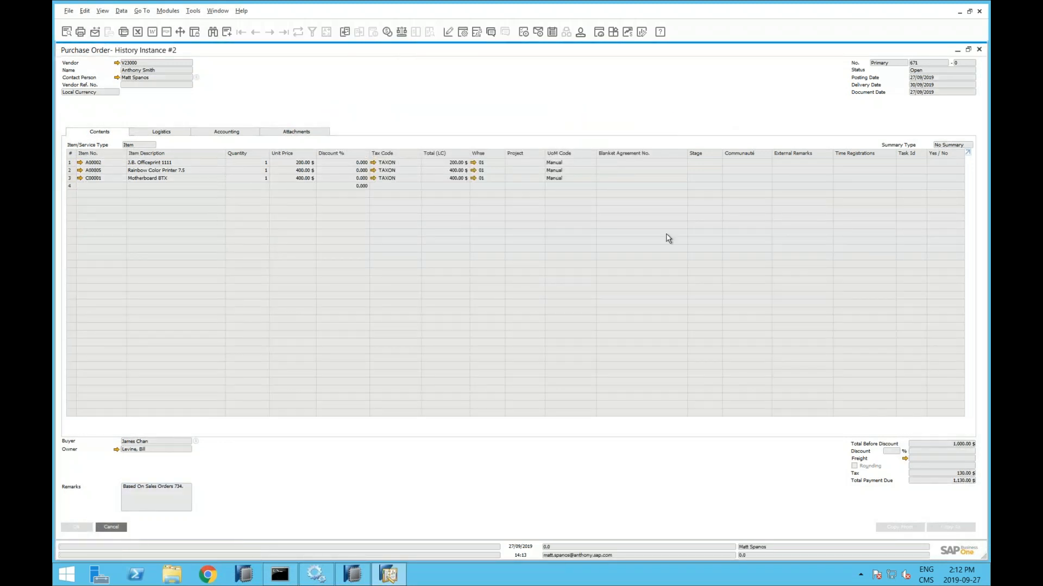
left_click(979, 50)
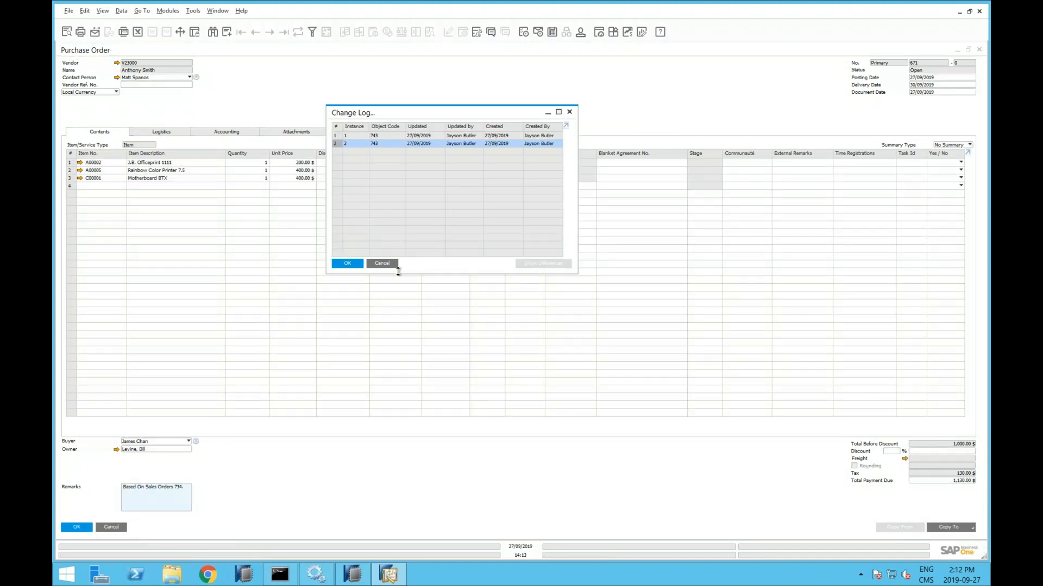
left_click(382, 263)
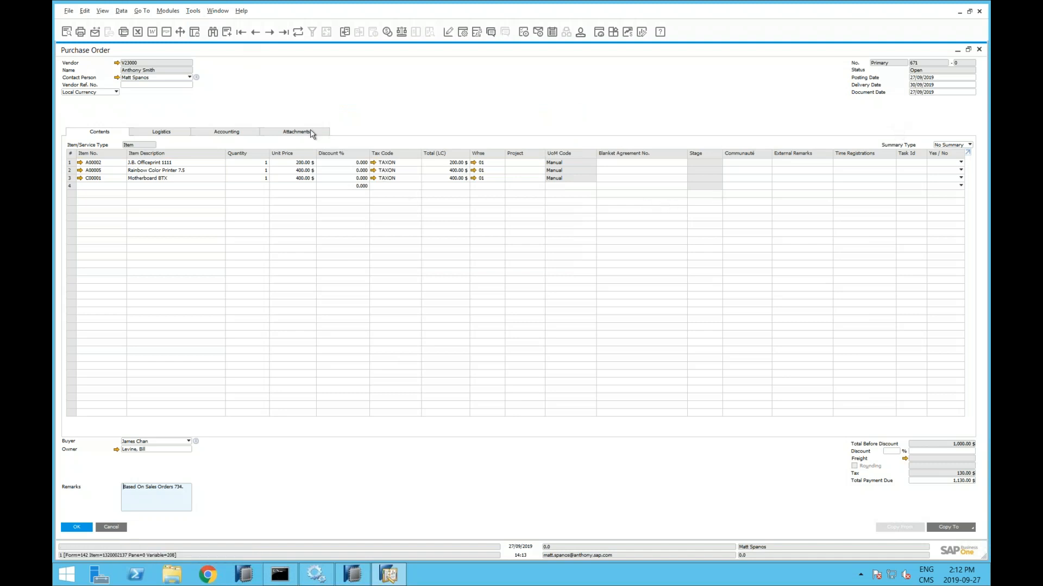
Reopen the purchase order's change log, and close both the log and the purchase order.
left_click(193, 11)
left_click(193, 10)
left_click(193, 11)
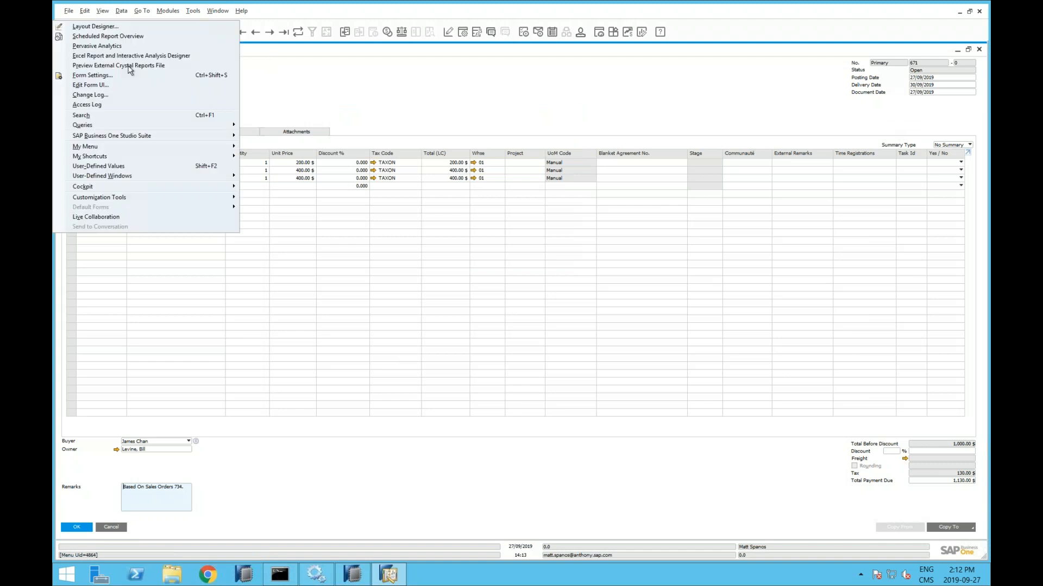
left_click(90, 95)
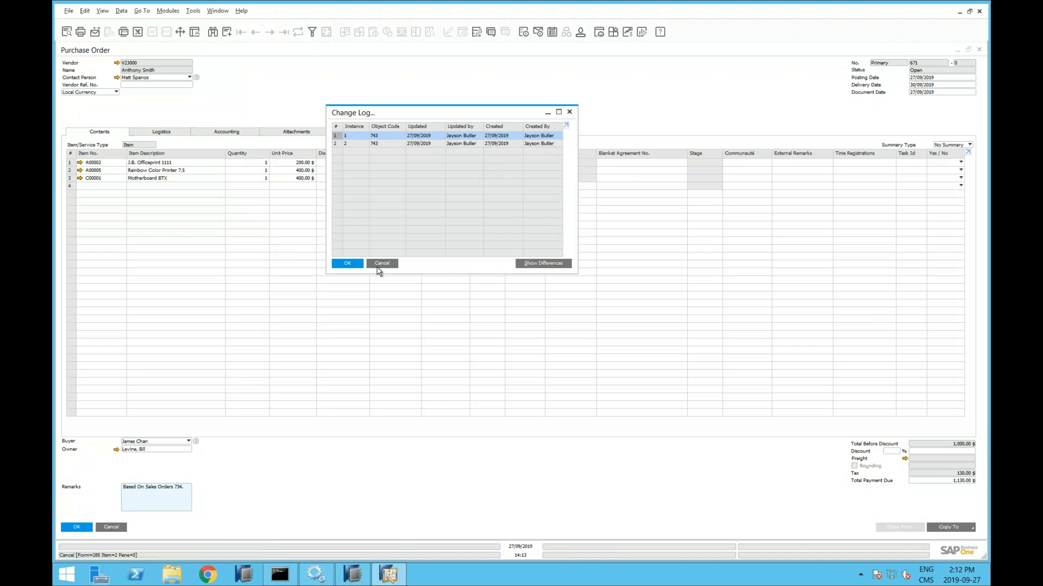
left_click(383, 264)
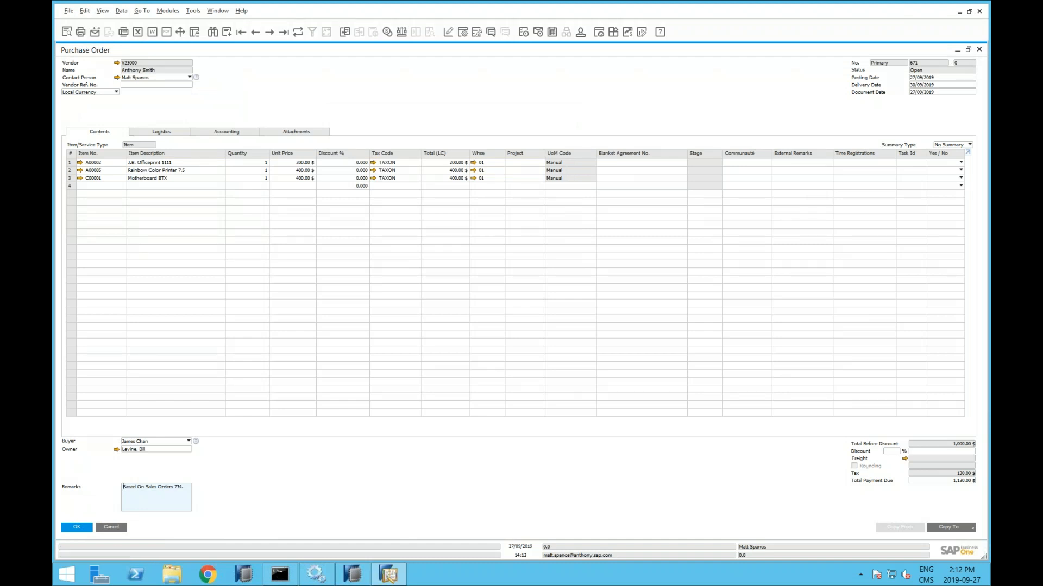
left_click(979, 50)
Open the Delivery's relationship map, maximize it to examine the linked documents, and close the map.
left_click_drag(496, 89, 467, 72)
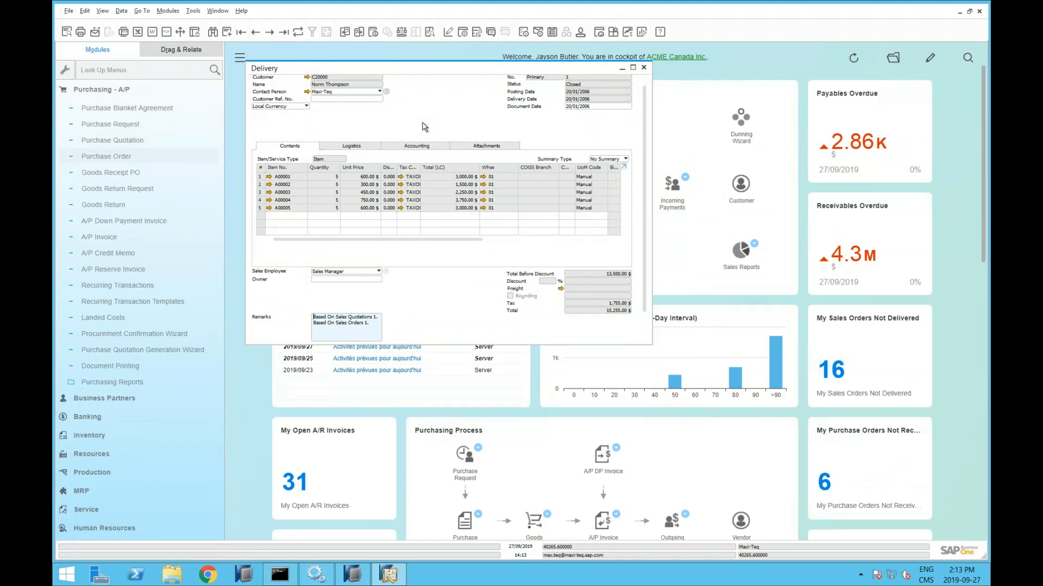
right_click(425, 126)
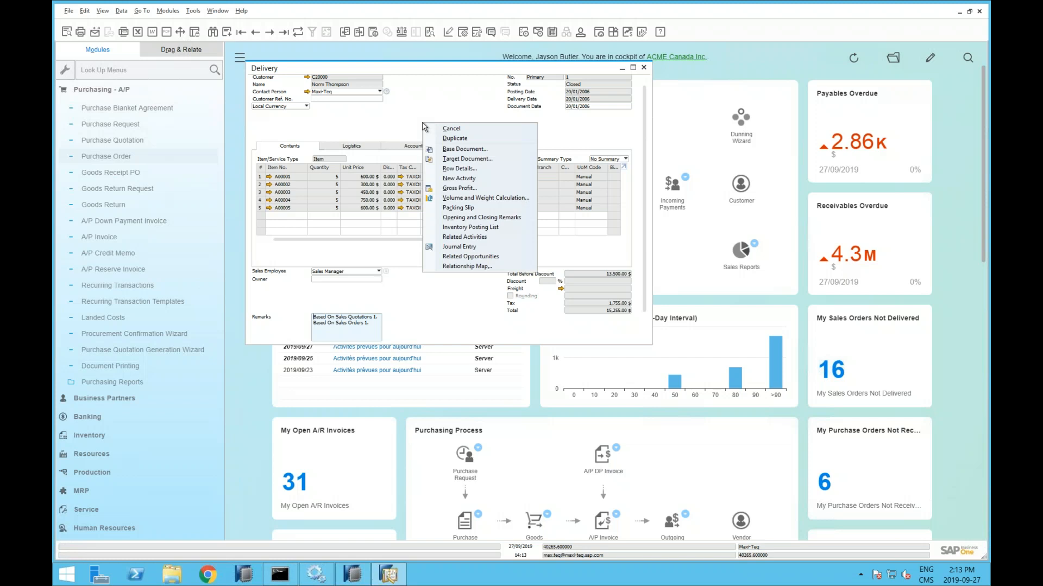
left_click(459, 266)
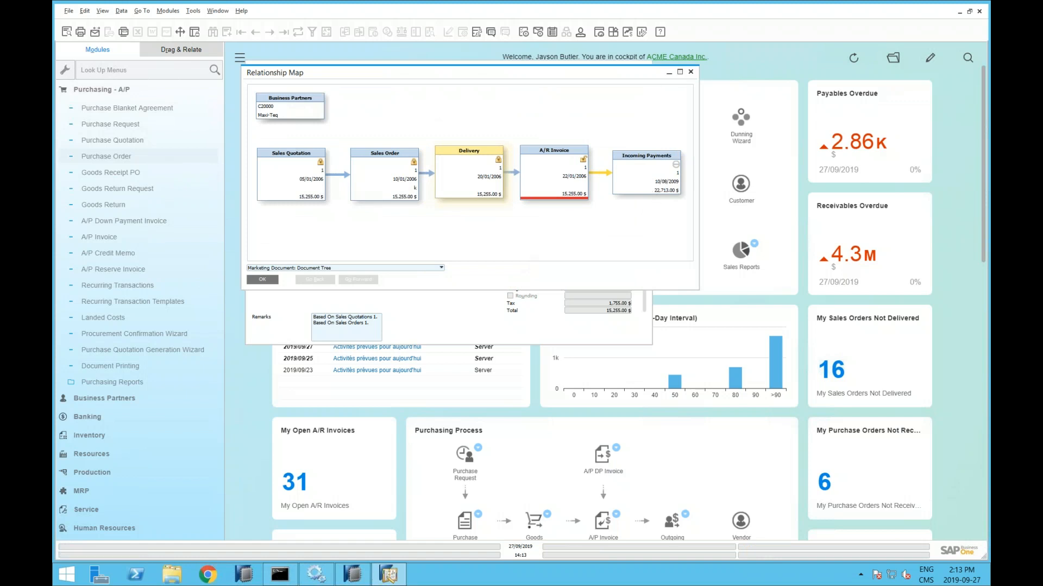
left_click(679, 74)
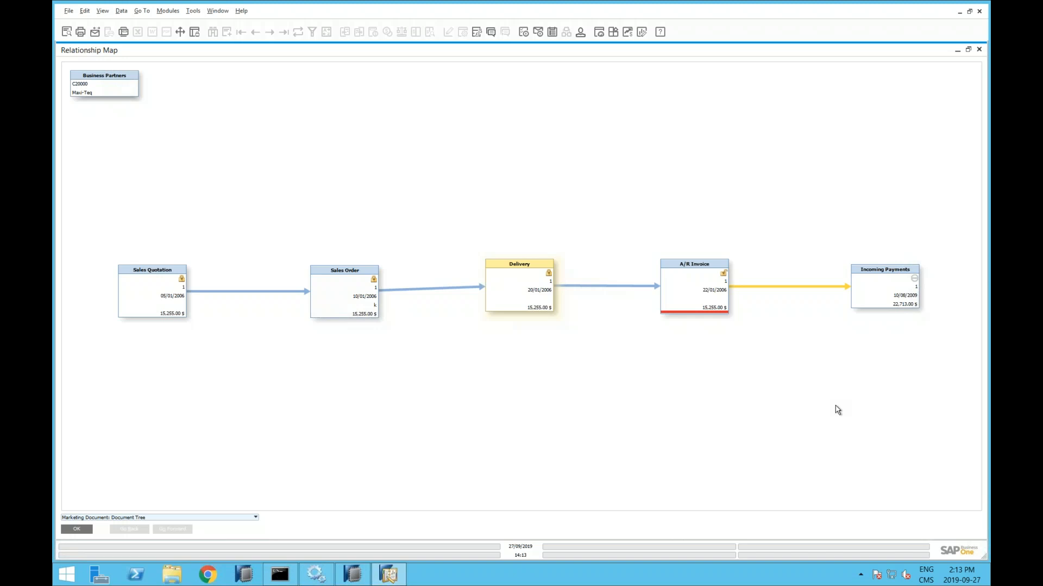
left_click(979, 50)
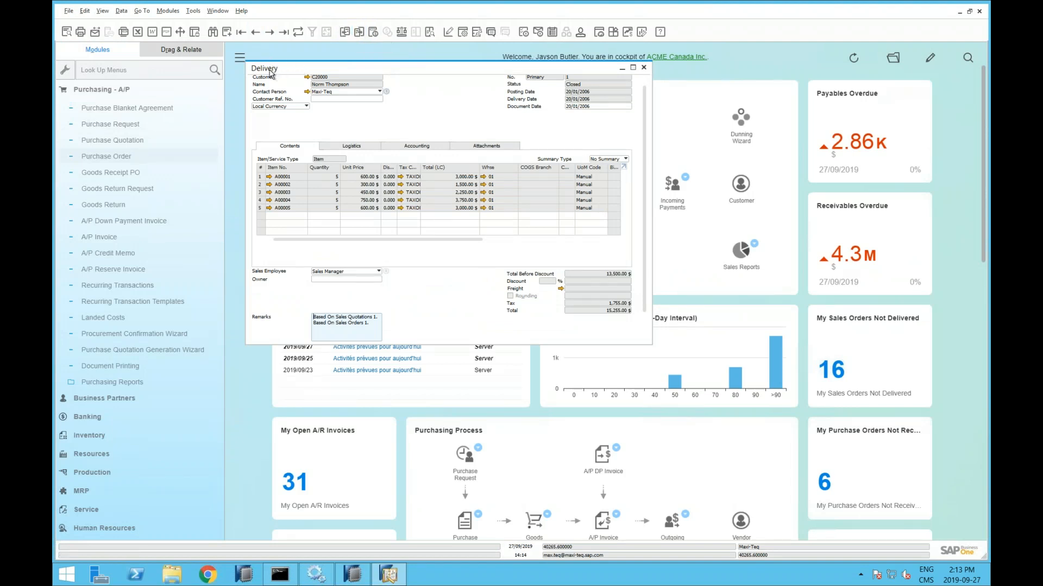
Open the Delivery's base sales order, close it with its changes saved, and close the Delivery.
left_click(344, 33)
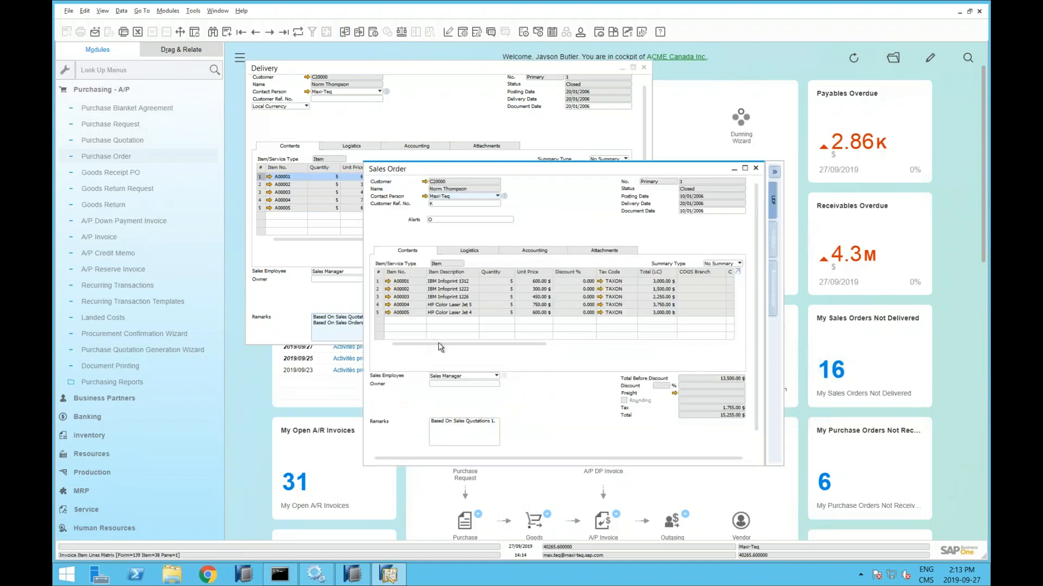
left_click(756, 169)
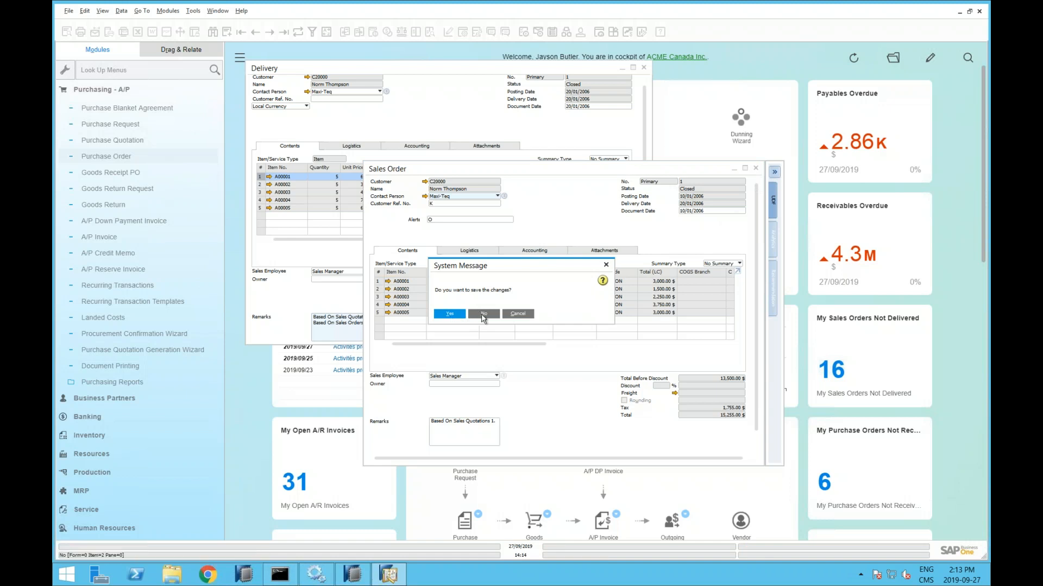
left_click(449, 315)
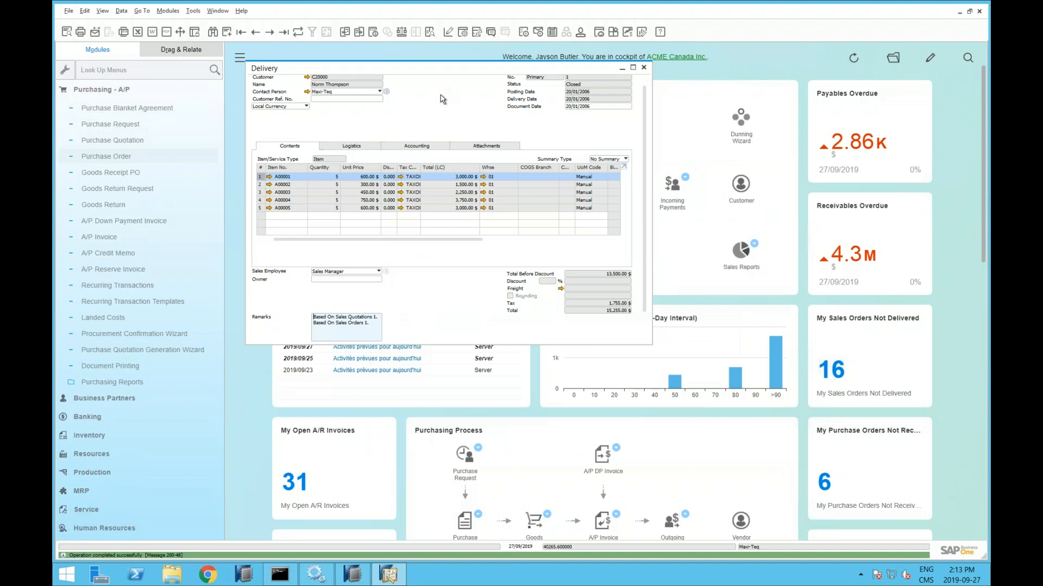
left_click(644, 68)
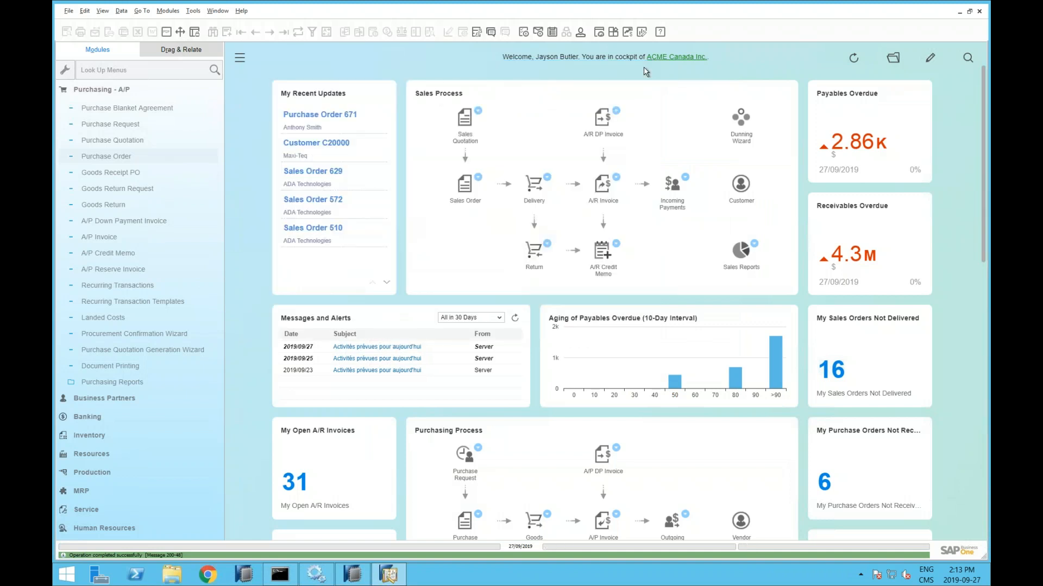